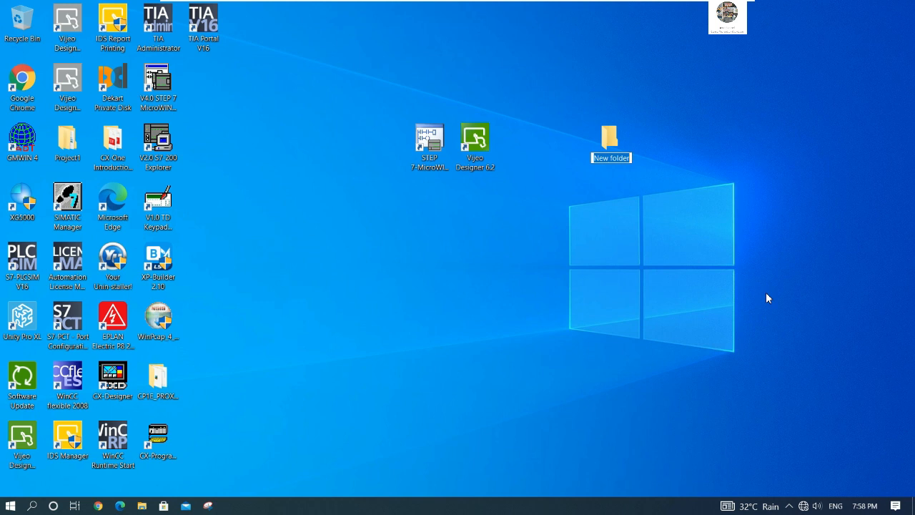
Name the new desktop folder "S7-200 Smart with HMI Schneider"
{"action": "type", "text": "S7-200 Smart wi"}
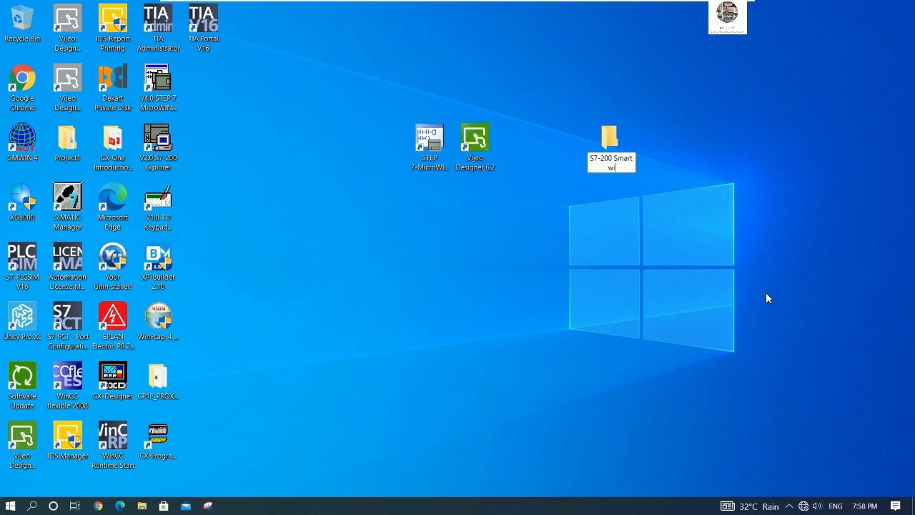
{"action": "type", "text": "th HMI Schn"}
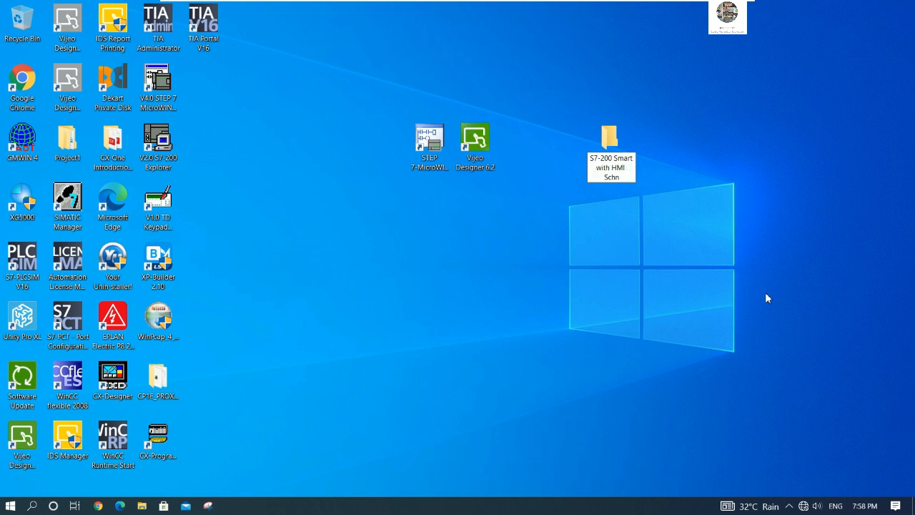
{"action": "type", "text": "eider"}
{"action": "key", "text": "Return"}
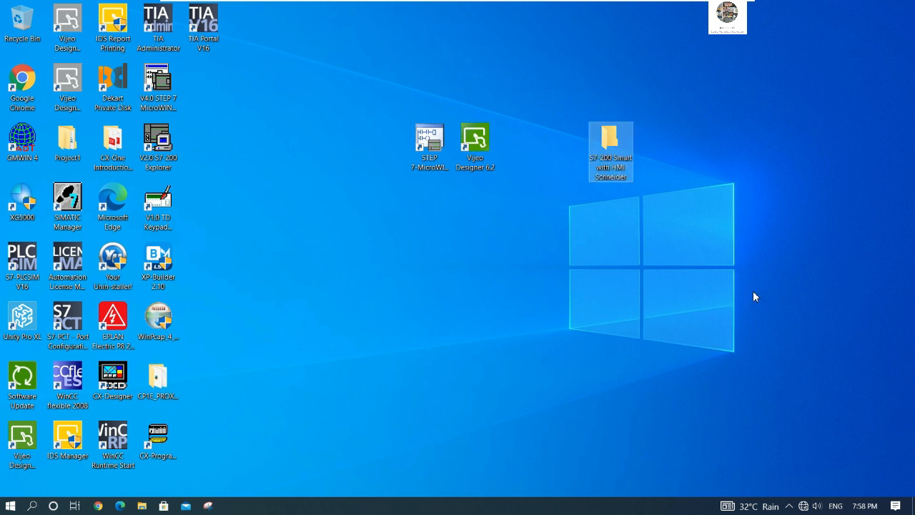
Open STEP 7-Micro/WIN SMART and set the project's CPU module to CPU SR30 (AC/DC/Relay), version V02.05.00
{"action": "left_click", "coordinate": [436, 155]}
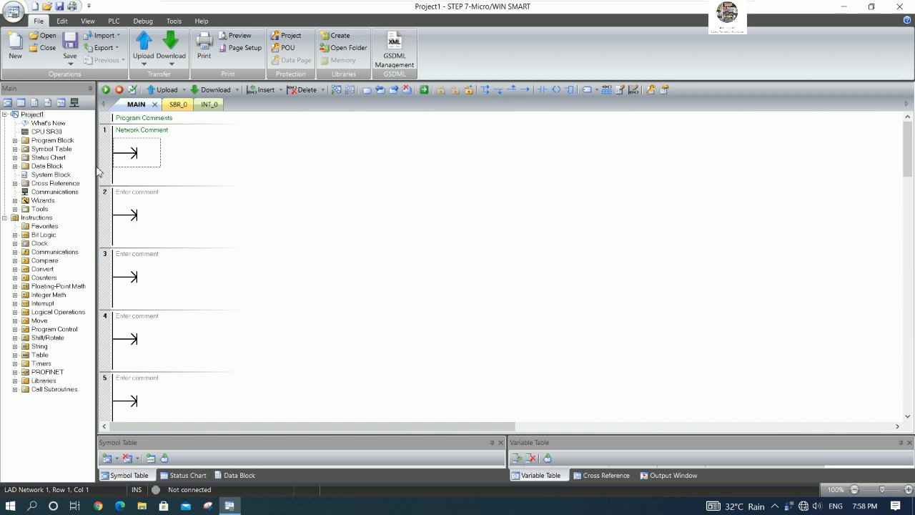
{"action": "left_click_drag", "start_coordinate": [99, 171], "coordinate": [138, 168]}
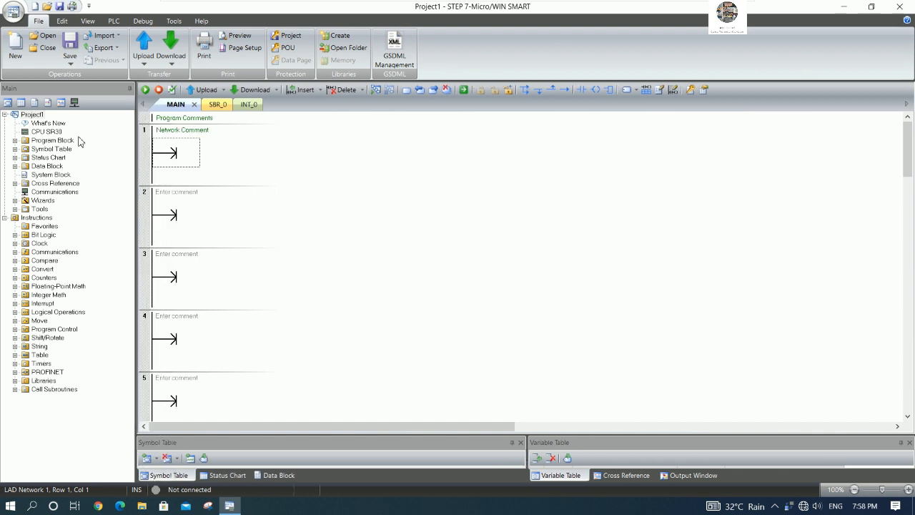
{"action": "double_click", "coordinate": [48, 133]}
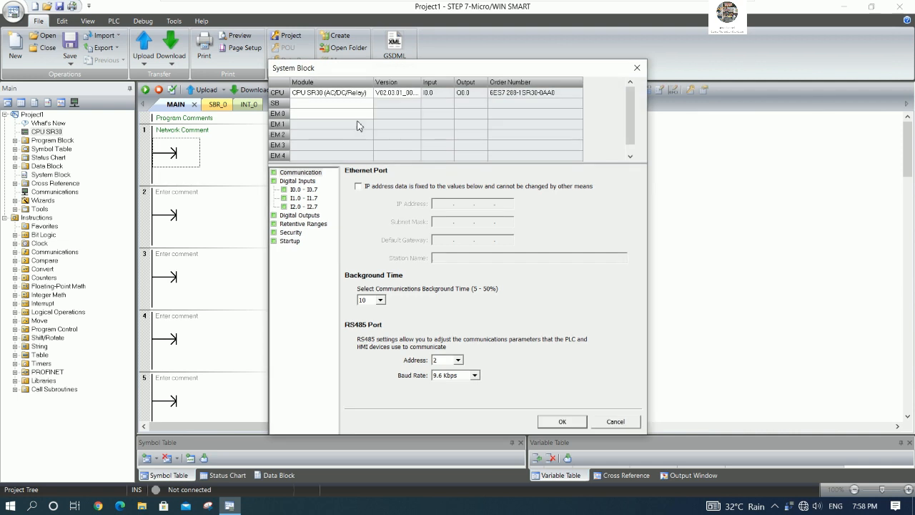
{"action": "left_click", "coordinate": [362, 96]}
{"action": "left_click", "coordinate": [366, 94]}
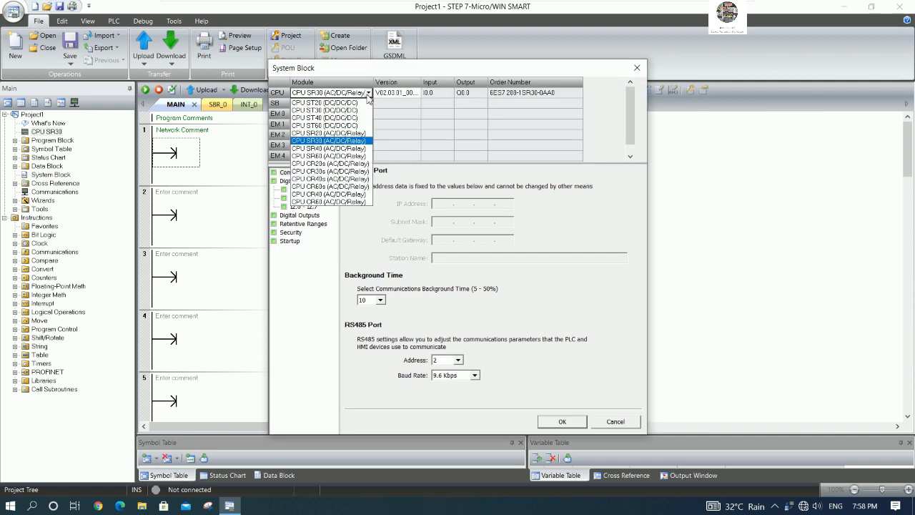
{"action": "left_click", "coordinate": [343, 142]}
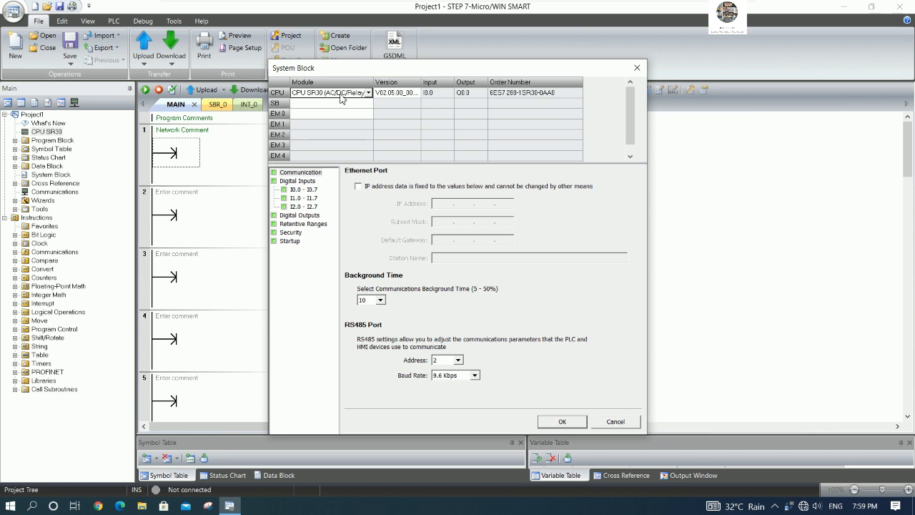
Set the CPU mode after startup to RUN in the System Block and apply the configuration
{"action": "left_click", "coordinate": [292, 242]}
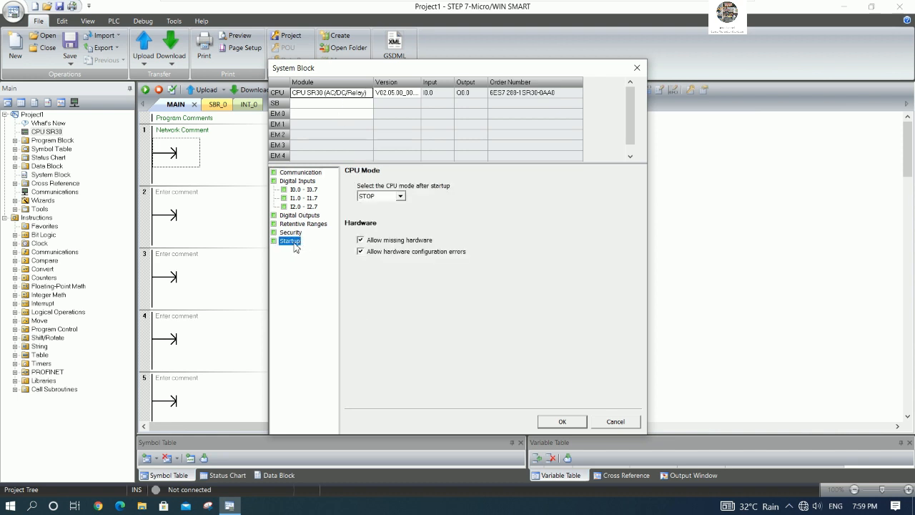
{"action": "left_click", "coordinate": [401, 196]}
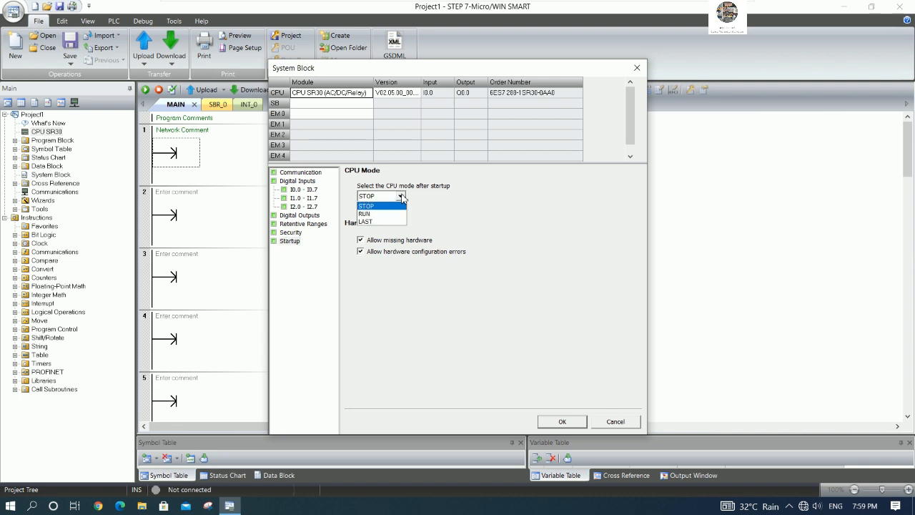
{"action": "left_click", "coordinate": [384, 214]}
{"action": "left_click", "coordinate": [400, 196]}
{"action": "left_click", "coordinate": [384, 207]}
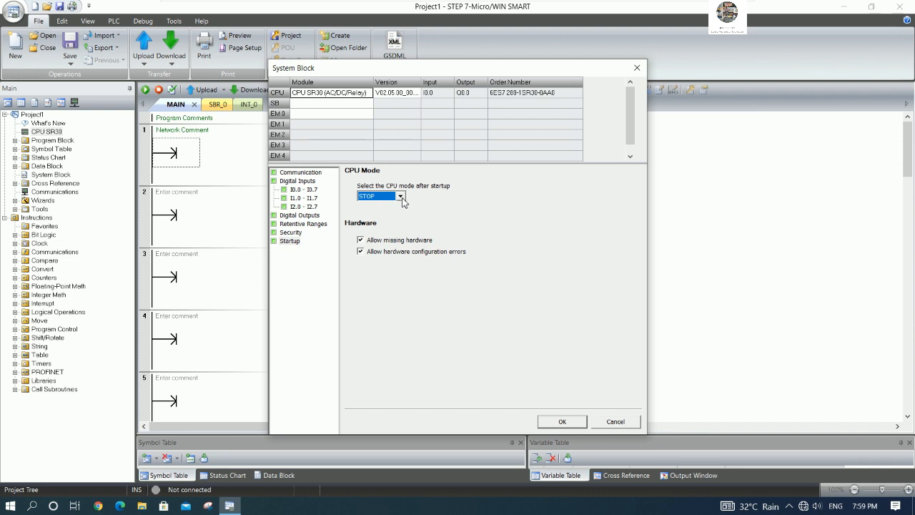
{"action": "left_click", "coordinate": [401, 197]}
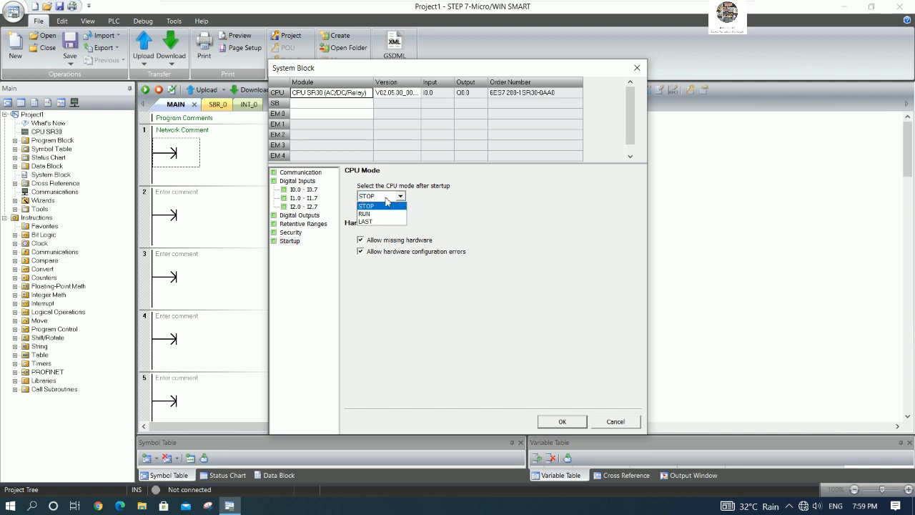
{"action": "left_click", "coordinate": [370, 214]}
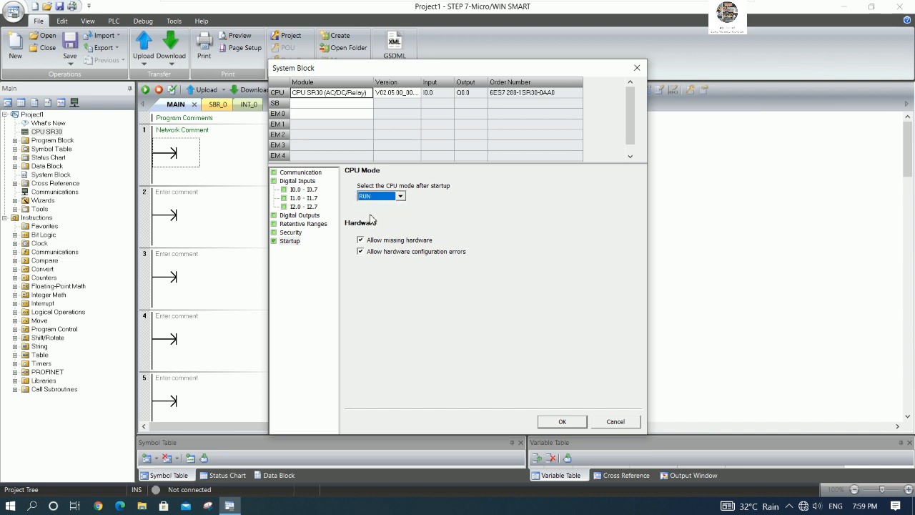
{"action": "left_click", "coordinate": [562, 420]}
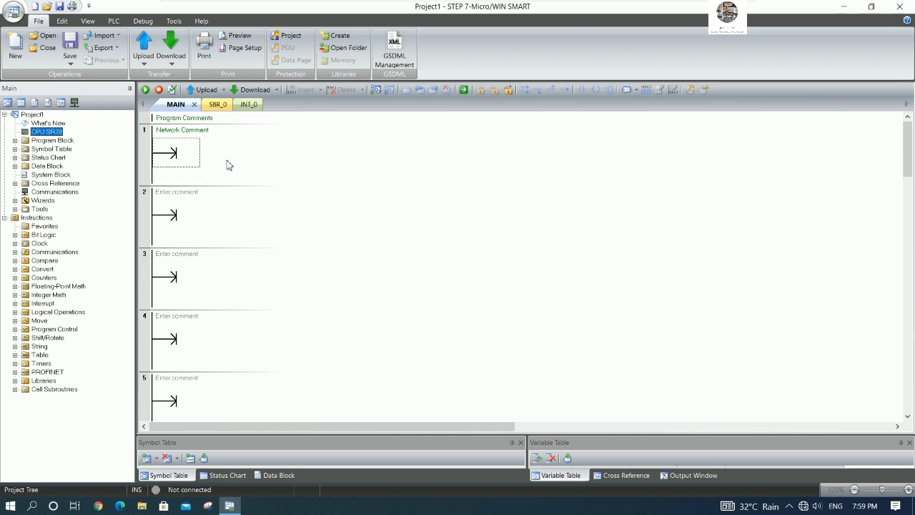
Reopen the CPU's startup settings, try the STOP and LAST modes, and restore RUN
{"action": "double_click", "coordinate": [46, 132]}
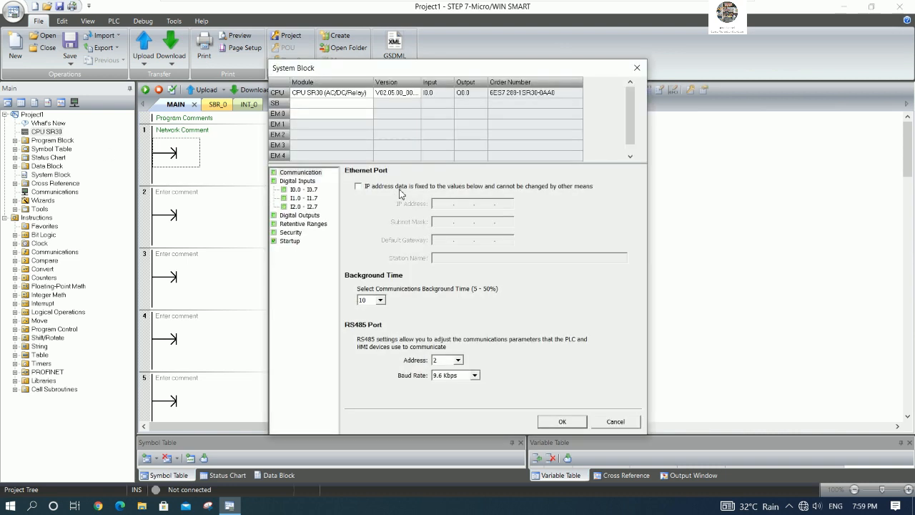
{"action": "left_click", "coordinate": [290, 241]}
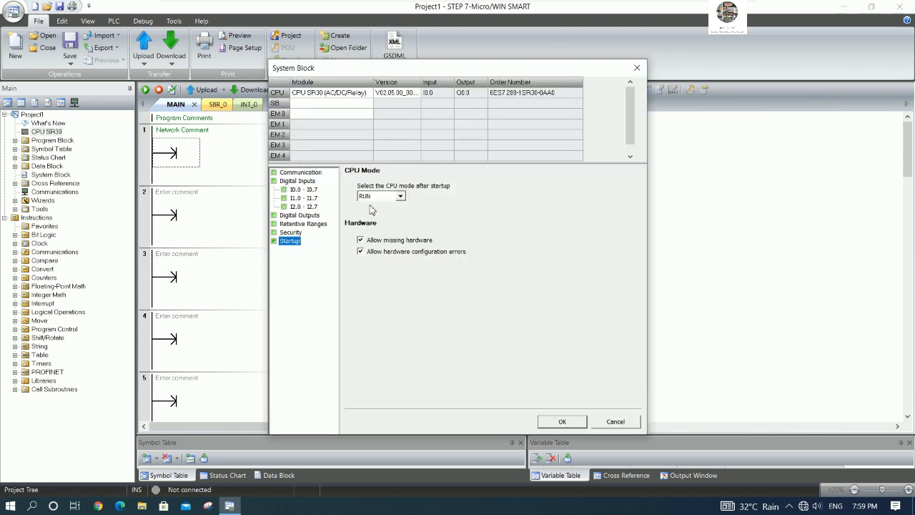
{"action": "left_click", "coordinate": [400, 197]}
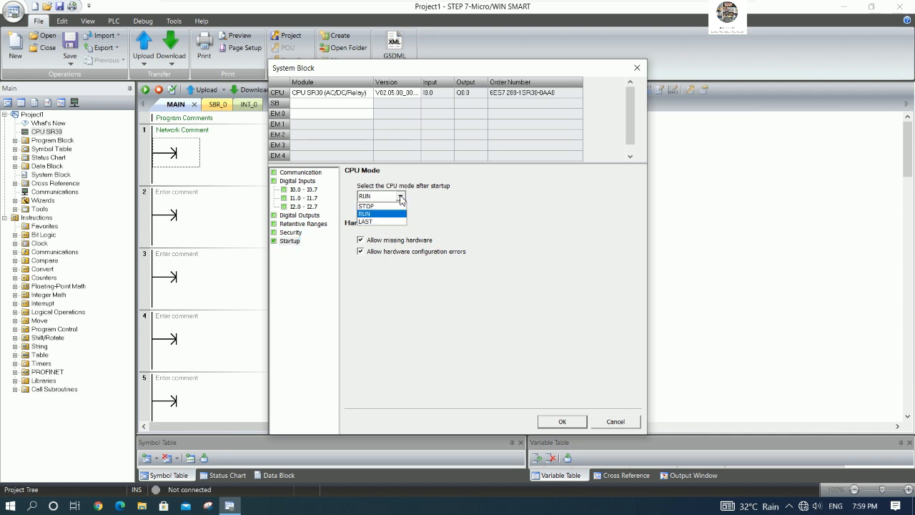
{"action": "left_click", "coordinate": [377, 206]}
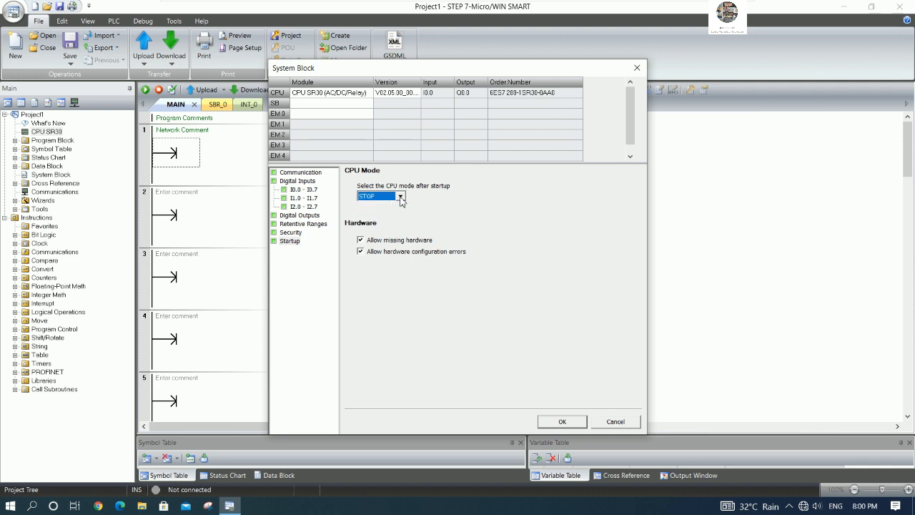
{"action": "left_click", "coordinate": [400, 197]}
{"action": "left_click", "coordinate": [376, 222]}
{"action": "left_click", "coordinate": [401, 197]}
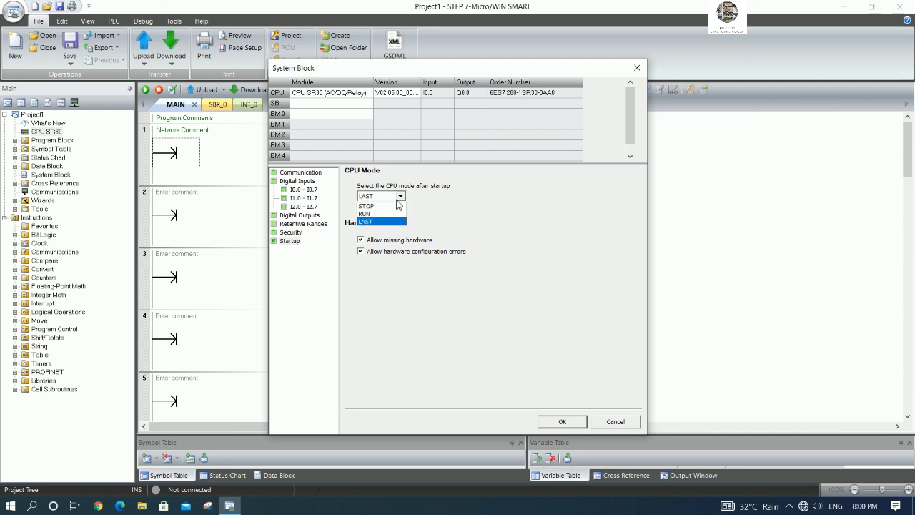
{"action": "left_click", "coordinate": [371, 214]}
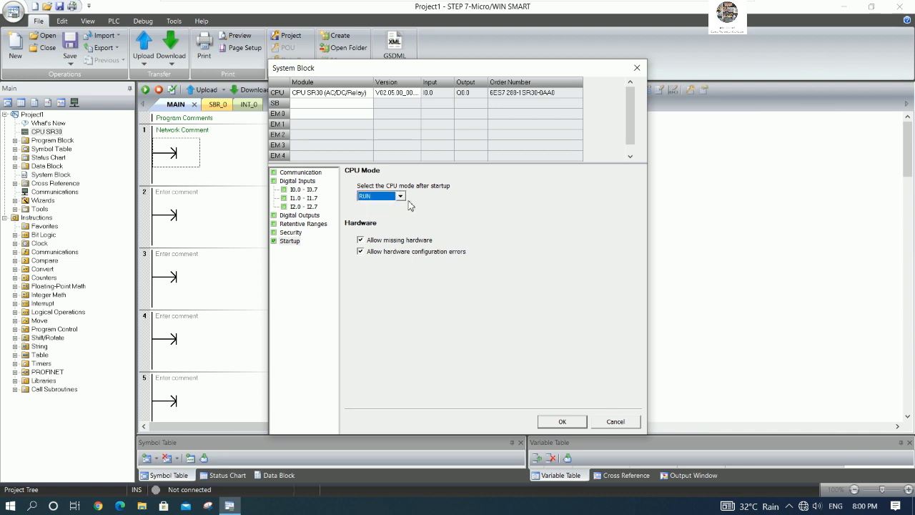
{"action": "left_click", "coordinate": [400, 196]}
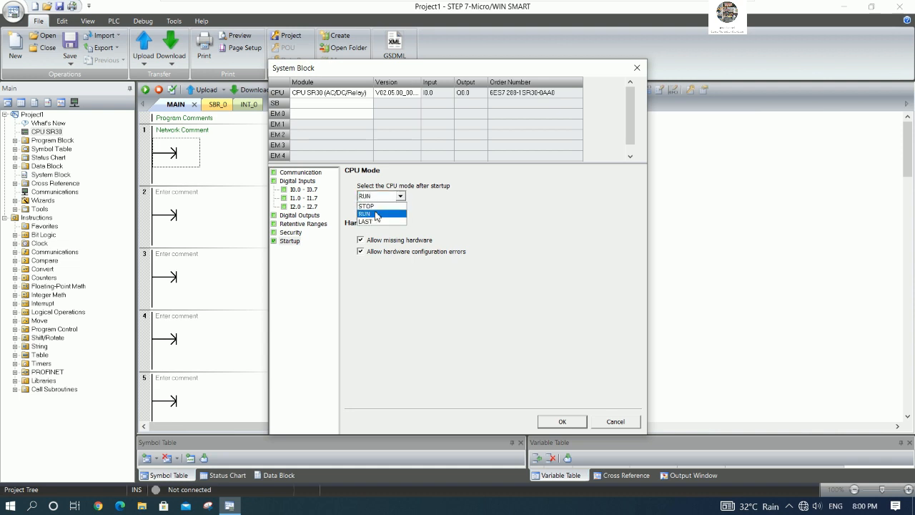
{"action": "left_click", "coordinate": [376, 213]}
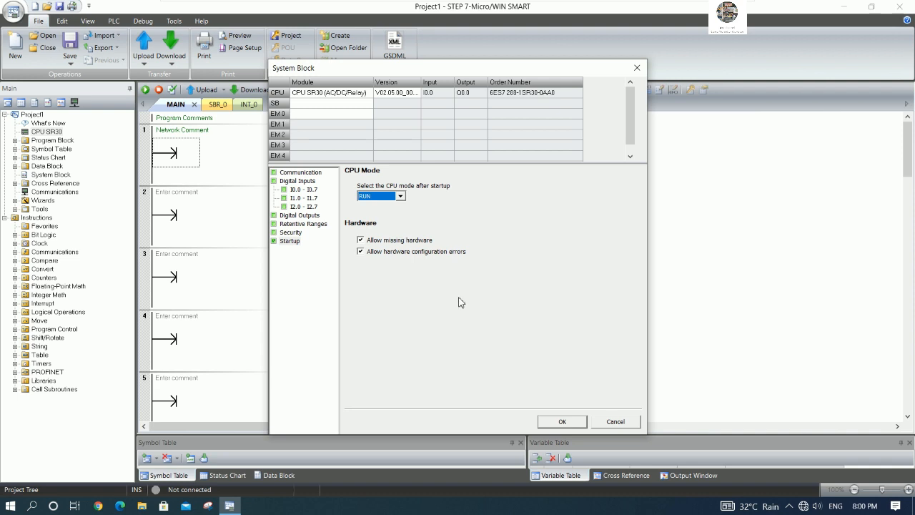
{"action": "left_click", "coordinate": [563, 423]}
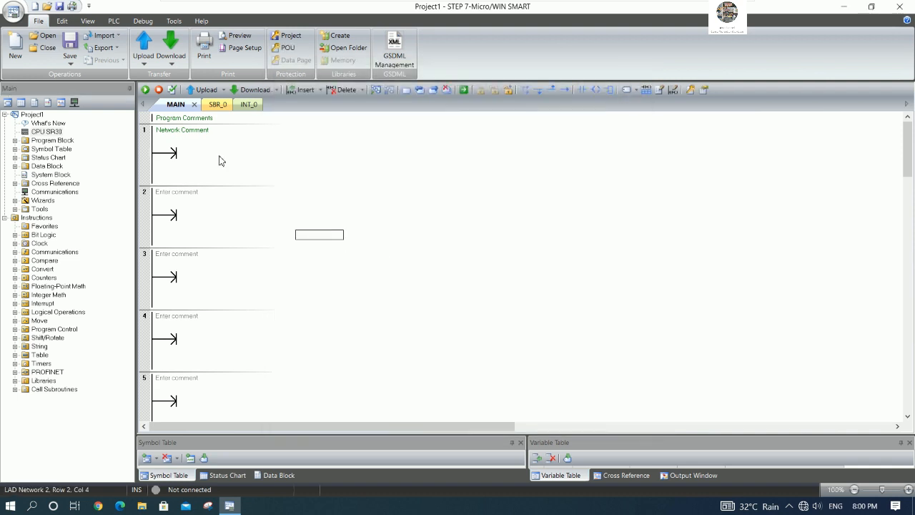
{"action": "left_click", "coordinate": [223, 153]}
{"action": "left_click", "coordinate": [264, 198]}
{"action": "left_click", "coordinate": [234, 156]}
Find the PLC through the Intel(R) 82574L Gigabit Network Connection.TCPIP.Auto.1 communication interface and select the CPU at 192.168.20.2
{"action": "double_click", "coordinate": [56, 192]}
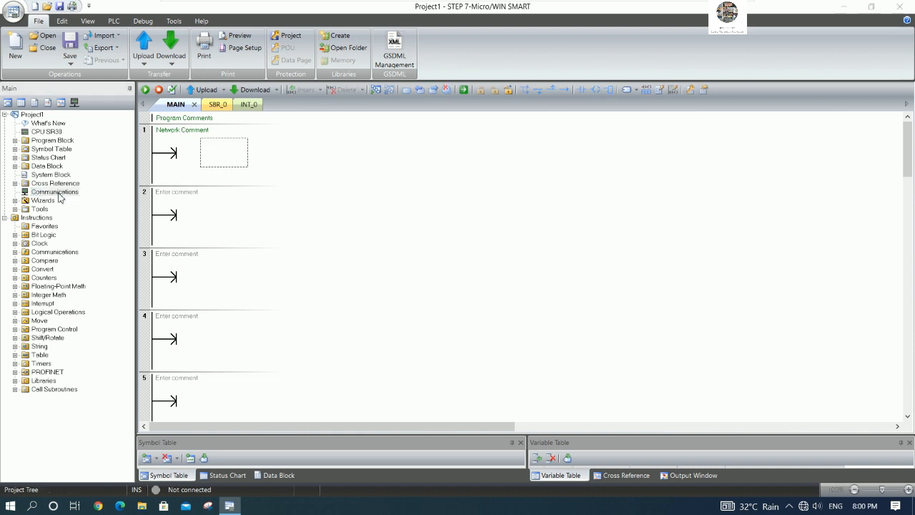
{"action": "left_click", "coordinate": [446, 145]}
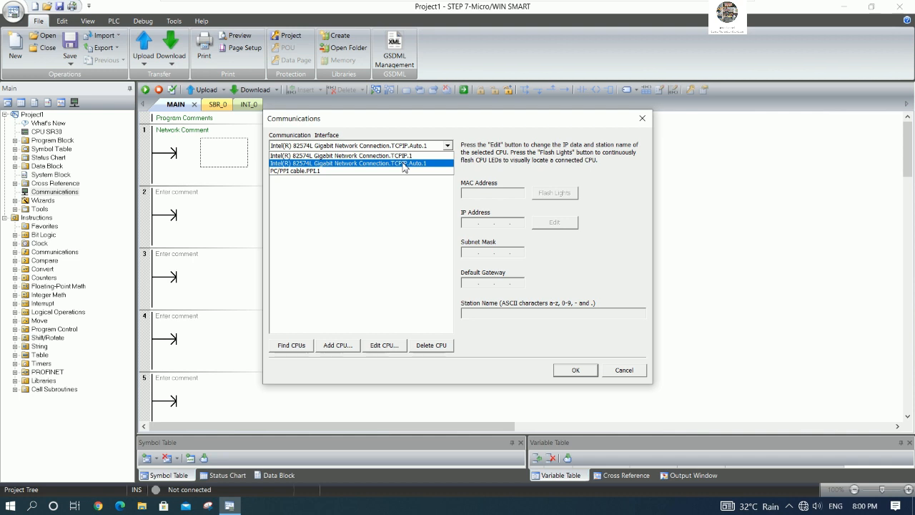
{"action": "left_click", "coordinate": [404, 164]}
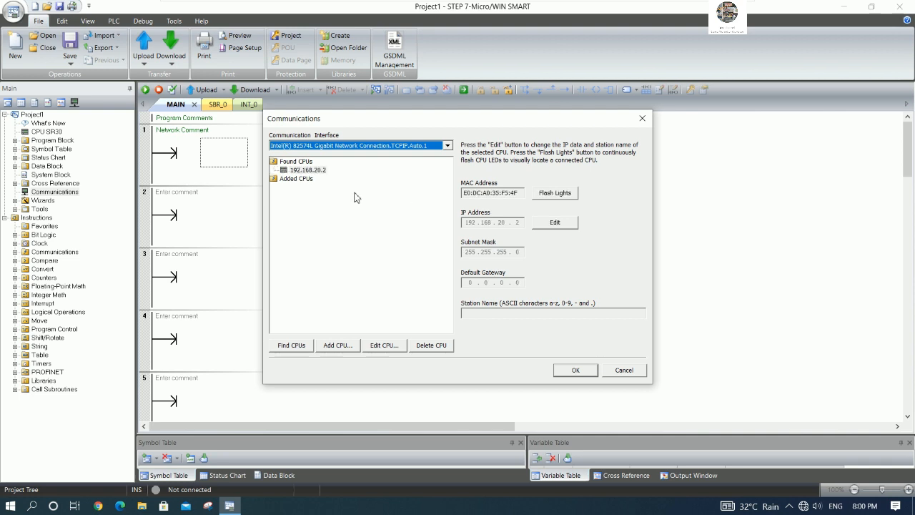
{"action": "left_click", "coordinate": [316, 174]}
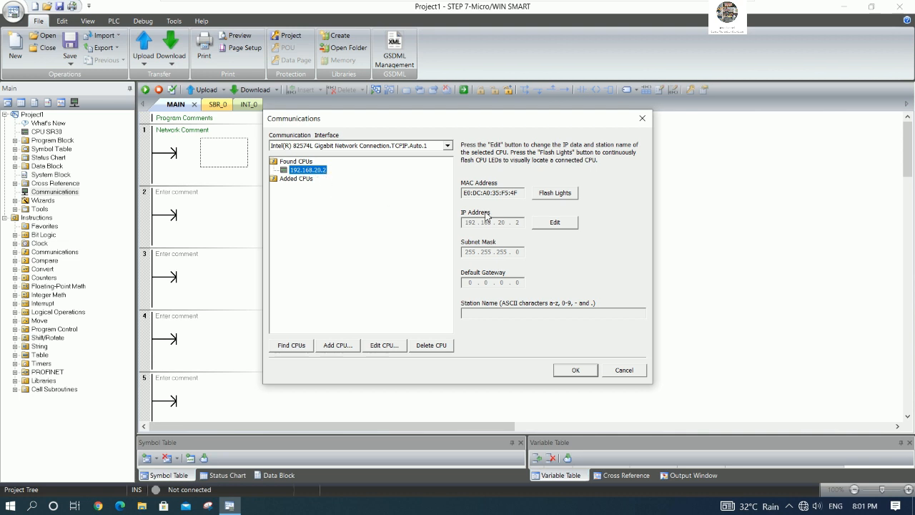
{"action": "left_click", "coordinate": [554, 225]}
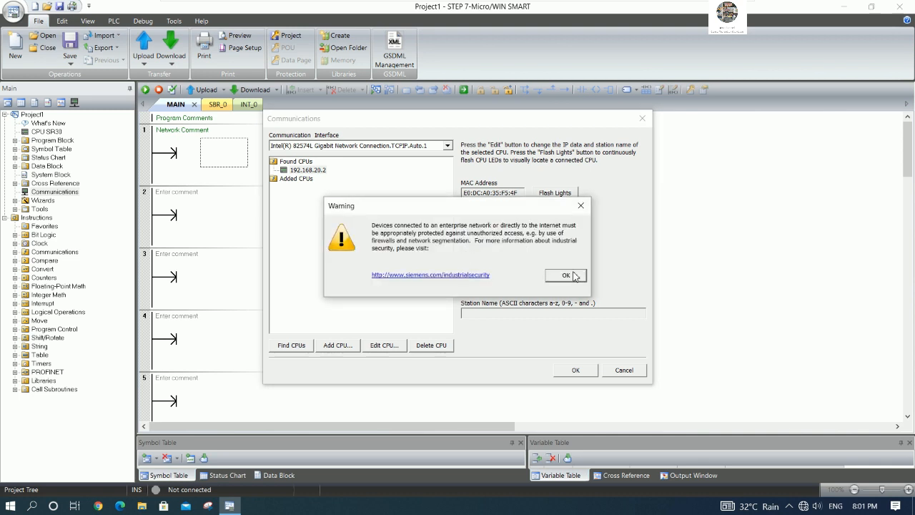
{"action": "left_click", "coordinate": [566, 275]}
{"action": "double_click", "coordinate": [516, 222]}
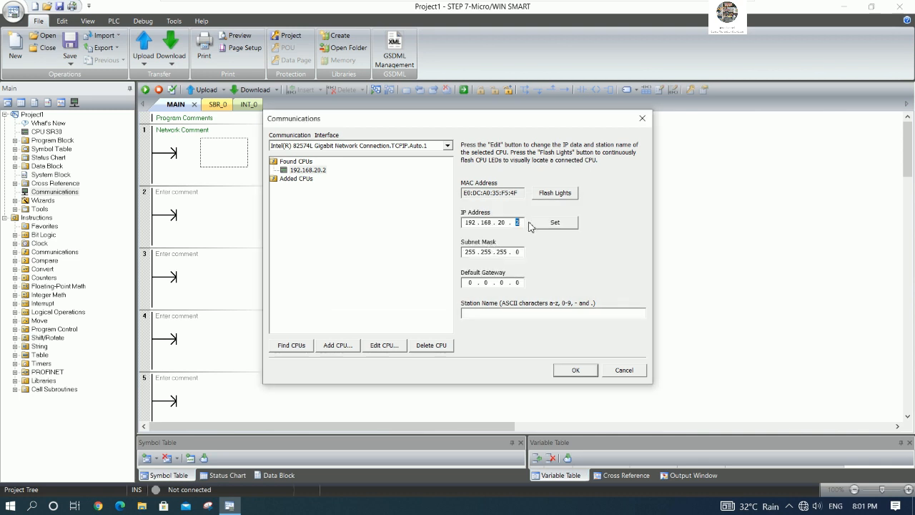
{"action": "double_click", "coordinate": [502, 223]}
{"action": "left_click", "coordinate": [495, 225]}
{"action": "left_click", "coordinate": [619, 370]}
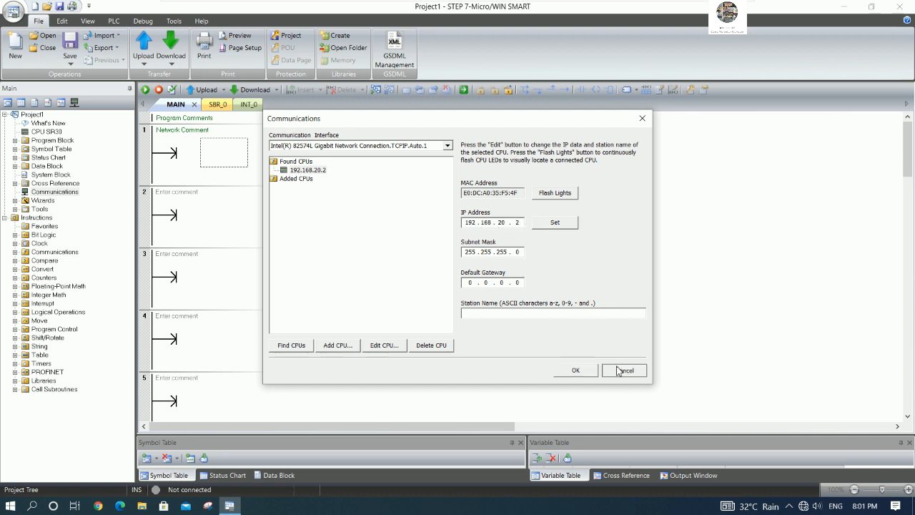
{"action": "left_click", "coordinate": [367, 218]}
Reopen the PLC's communications settings and switch to the Windows Network Connections window listing the computer's adapters
{"action": "double_click", "coordinate": [56, 192]}
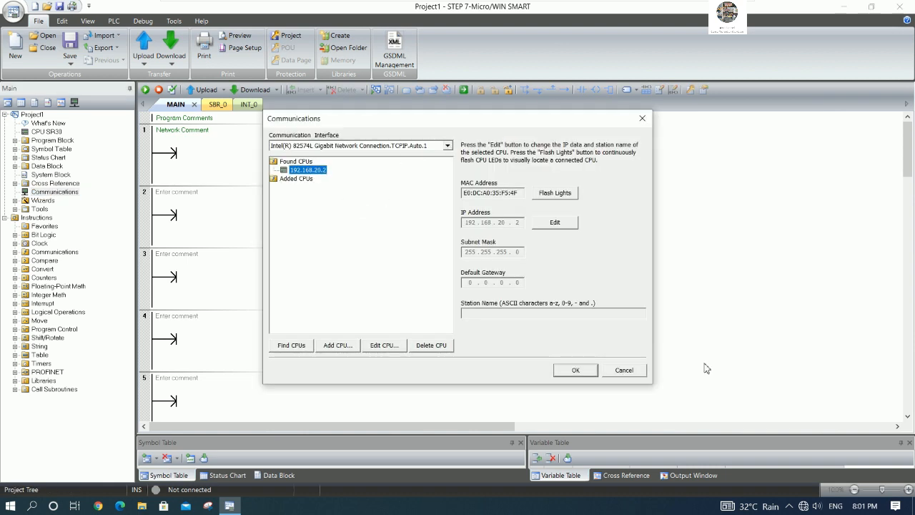
{"action": "right_click", "coordinate": [808, 506]}
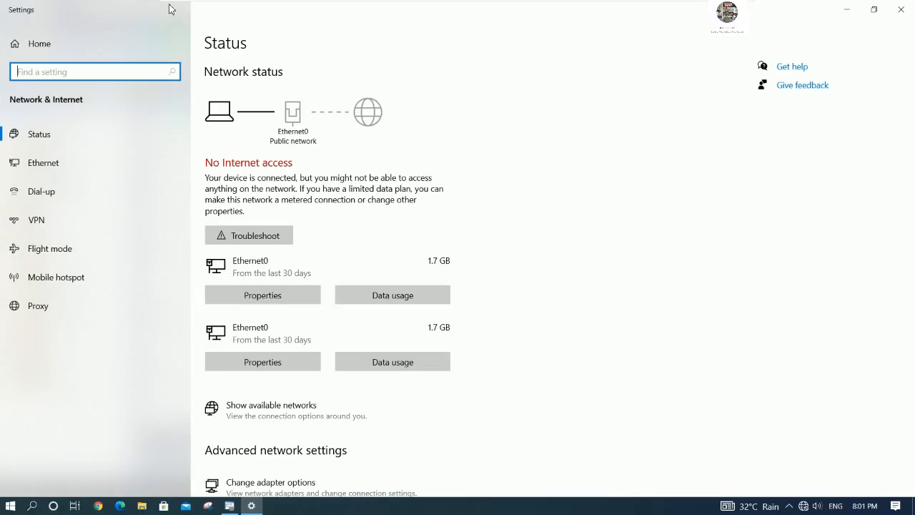
{"action": "left_click", "coordinate": [876, 10]}
{"action": "key", "text": "super+Right"}
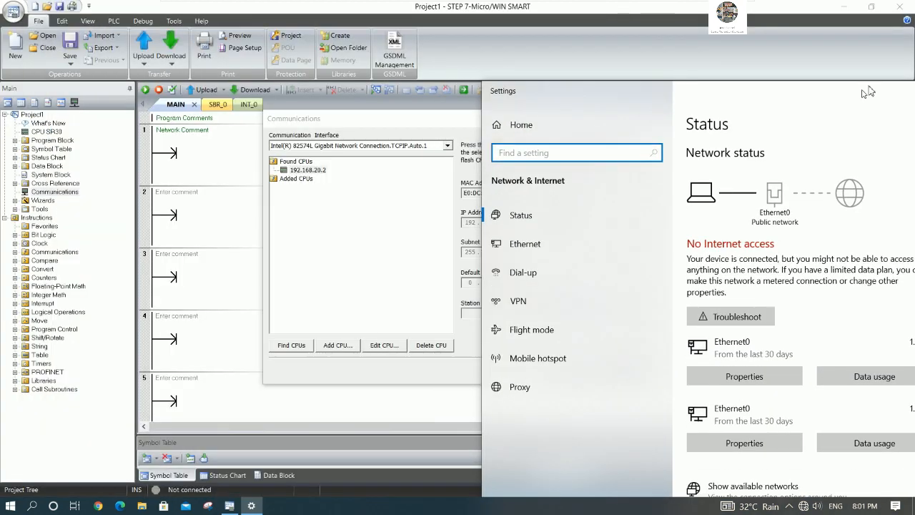
{"action": "left_click_drag", "start_coordinate": [420, 123], "coordinate": [183, 113]}
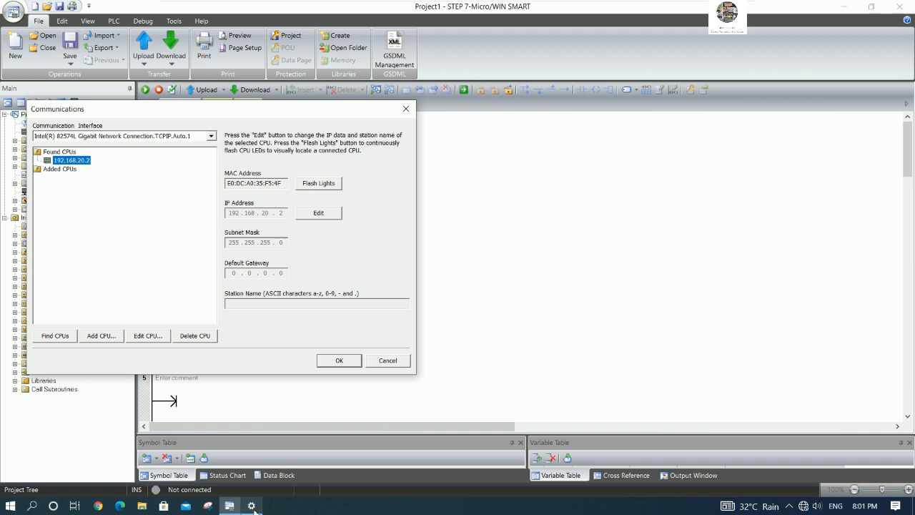
{"action": "left_click", "coordinate": [251, 506]}
{"action": "left_click", "coordinate": [526, 163]}
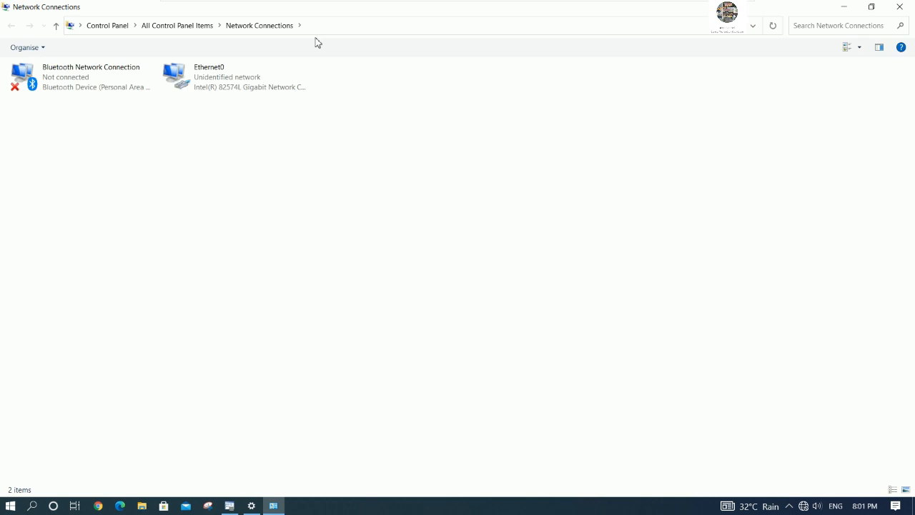
Shrink the Network Connections window and open the Internet Protocol Version 4 (TCP/IPv4) properties of the Ethernet0 adapter
{"action": "double_click", "coordinate": [319, 15]}
{"action": "left_click_drag", "start_coordinate": [359, 16], "coordinate": [780, 115]}
{"action": "double_click", "coordinate": [629, 173]}
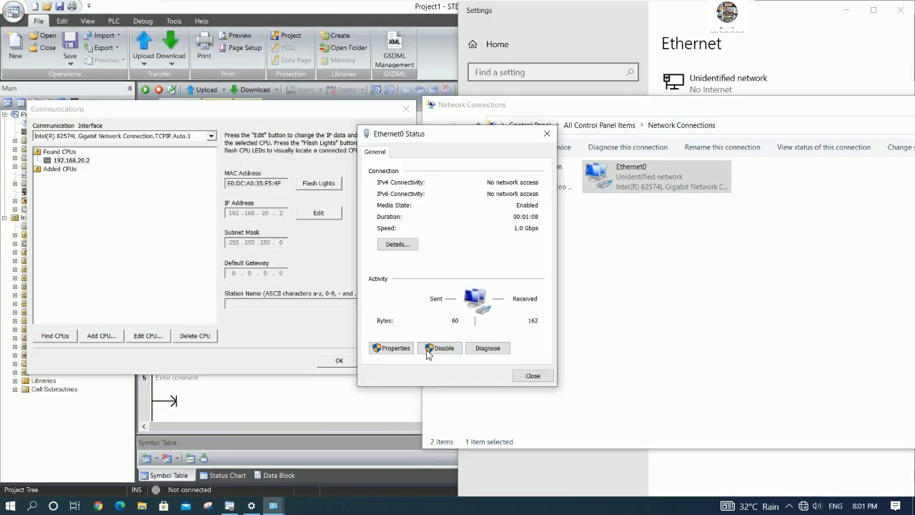
{"action": "left_click", "coordinate": [390, 347]}
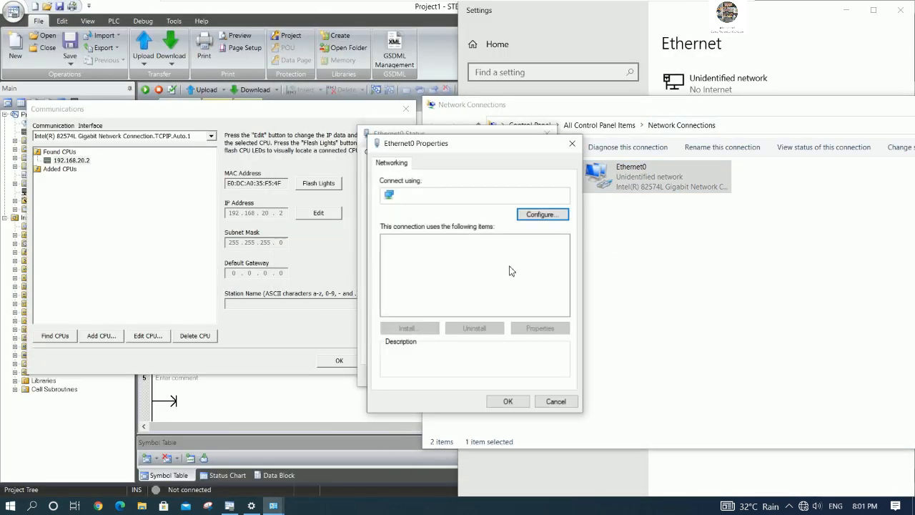
{"action": "scroll", "coordinate": [498, 275], "scroll_direction": "down", "scroll_amount": 2}
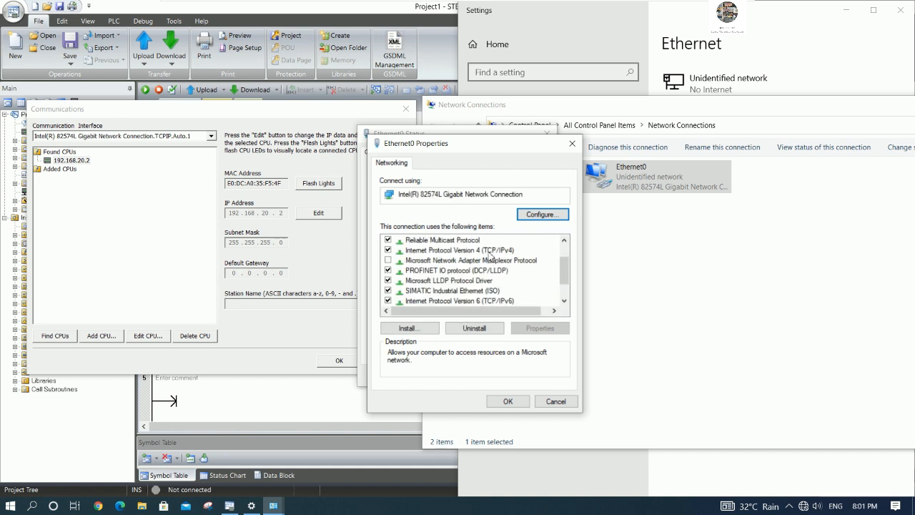
{"action": "double_click", "coordinate": [493, 251]}
Assign Ethernet0 the fixed IP address 192.168.20.253, fill in its subnet mask, and apply the adapter settings
{"action": "left_click", "coordinate": [489, 275]}
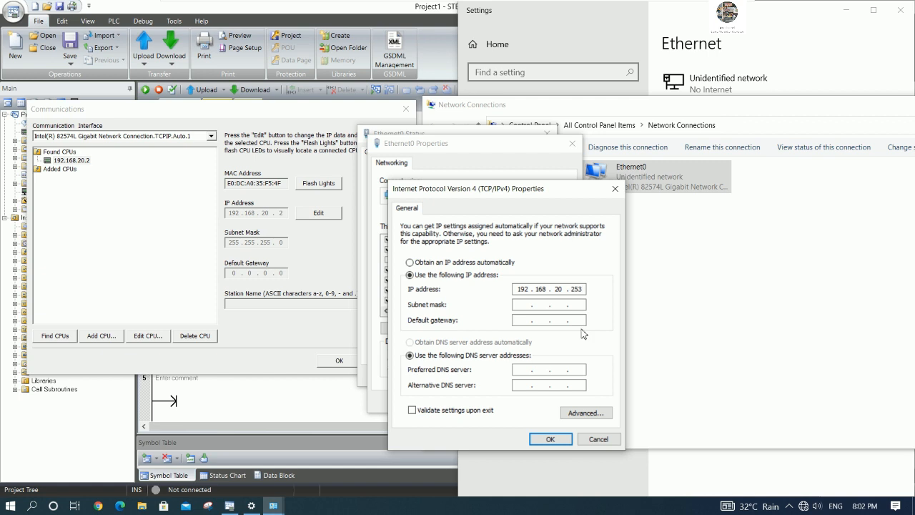
{"action": "key", "text": "Tab"}
{"action": "left_click", "coordinate": [546, 307]}
{"action": "left_click", "coordinate": [561, 308]}
{"action": "left_click", "coordinate": [550, 439]}
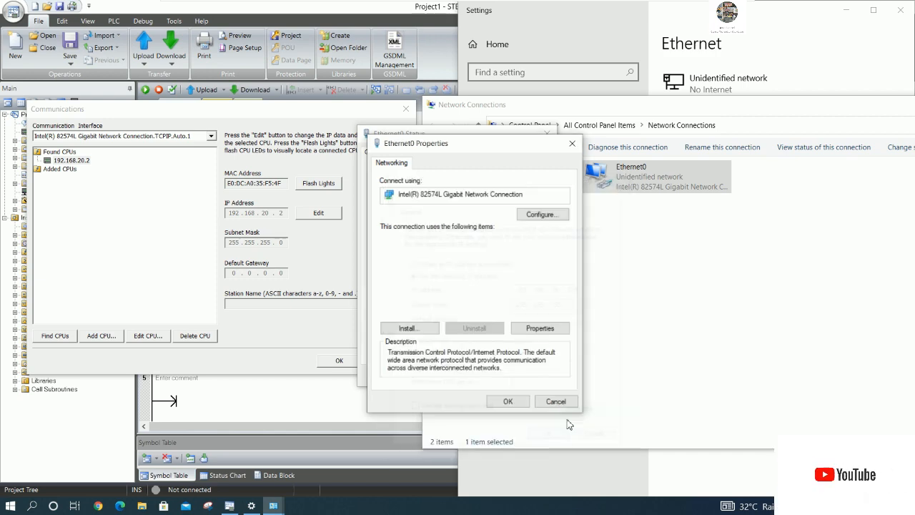
{"action": "left_click", "coordinate": [507, 401]}
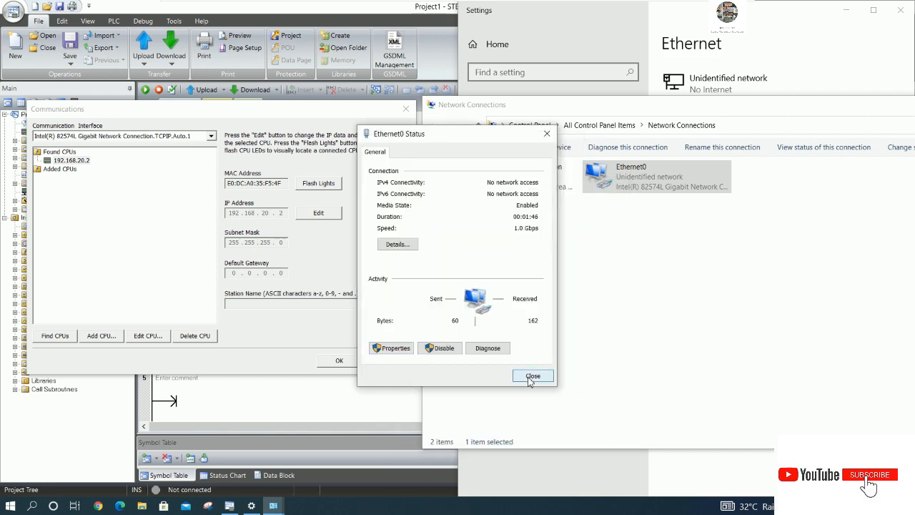
{"action": "left_click", "coordinate": [531, 376]}
Close the Windows network windows and connect the project to the found CPU at 192.168.20.2
{"action": "left_click_drag", "start_coordinate": [857, 113], "coordinate": [588, 159]}
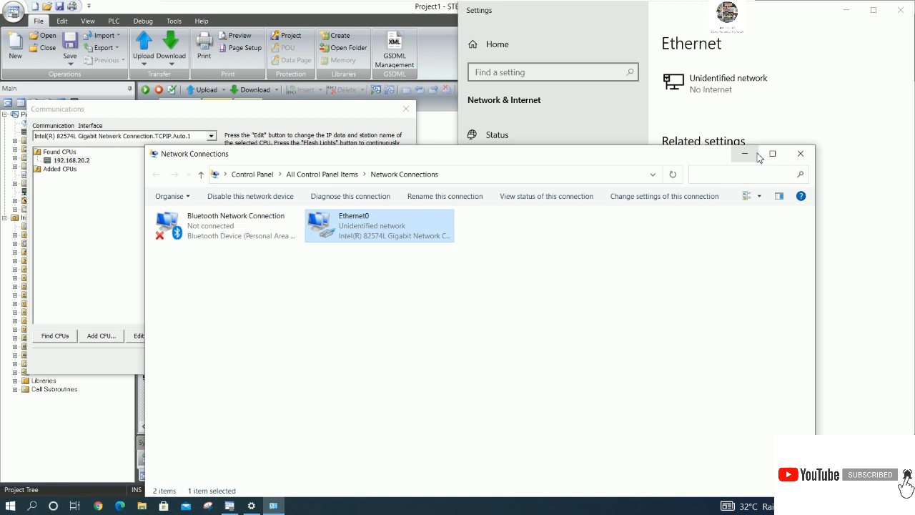
{"action": "left_click", "coordinate": [805, 154]}
{"action": "left_click", "coordinate": [899, 10]}
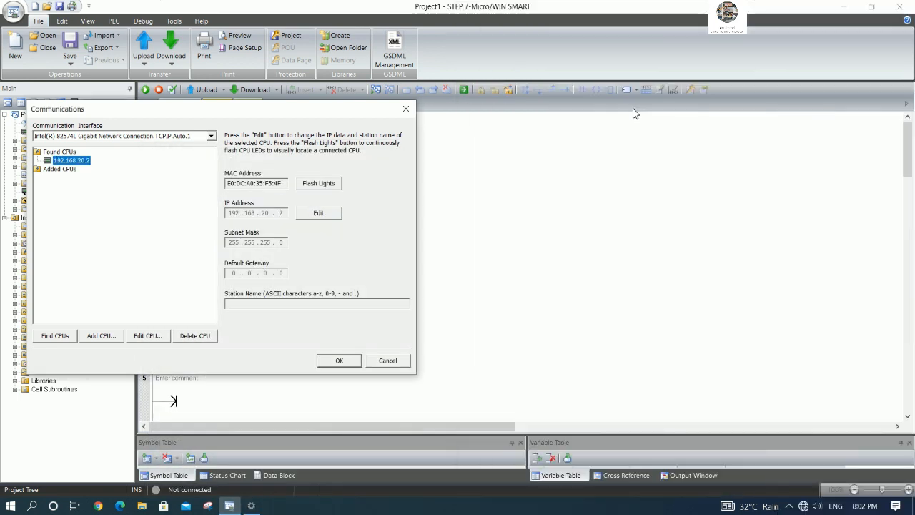
{"action": "left_click", "coordinate": [341, 362]}
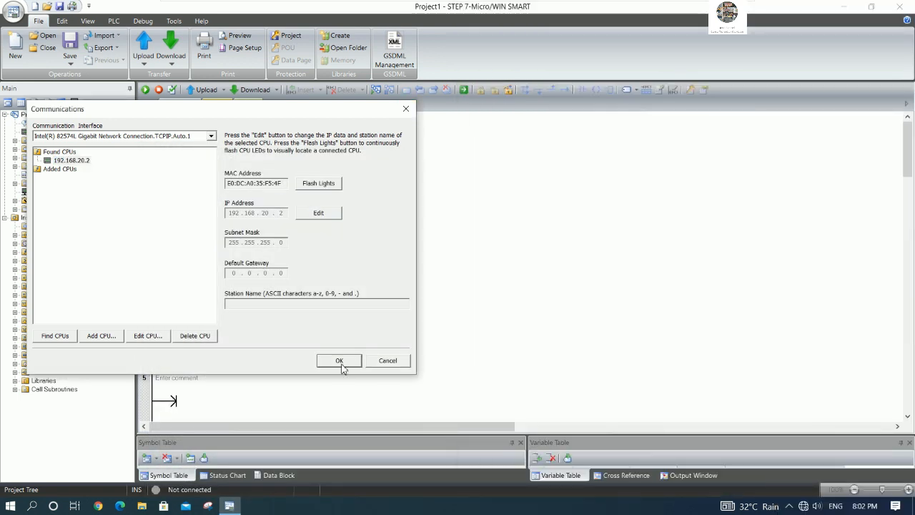
{"action": "left_click", "coordinate": [469, 274]}
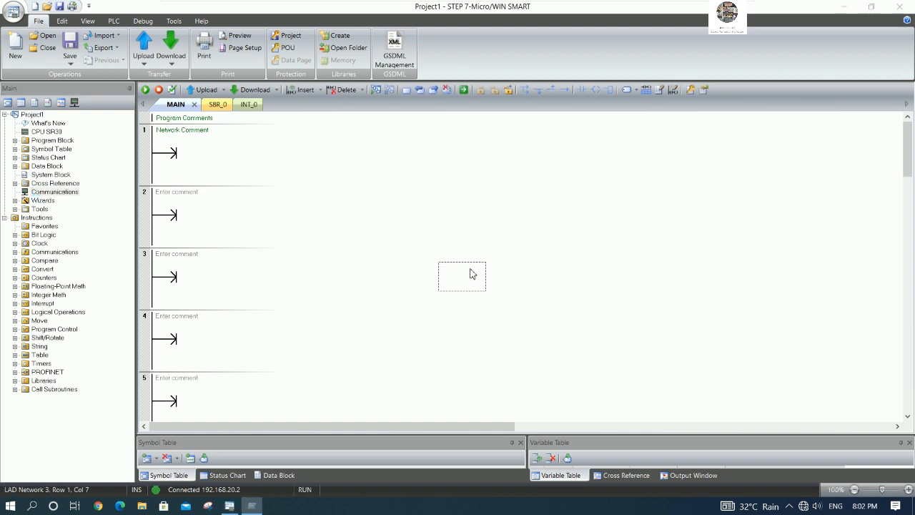
Ping 192.168.20.2 from a Windows command prompt to test the PLC connection, and minimize the prompt
{"action": "key", "text": "super+r"}
{"action": "type", "text": "cmd"}
{"action": "key", "text": "Return"}
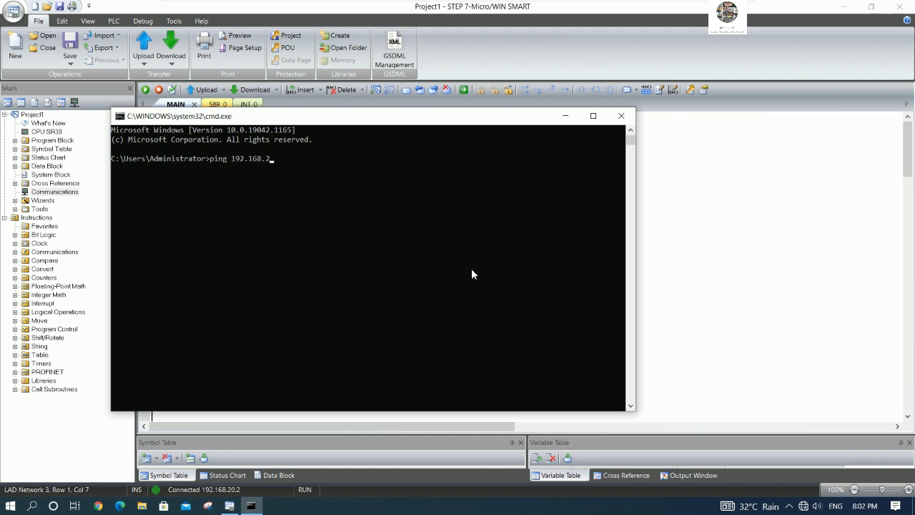
{"action": "type", "text": "ping 192.168.20.2"}
{"action": "key", "text": "Return"}
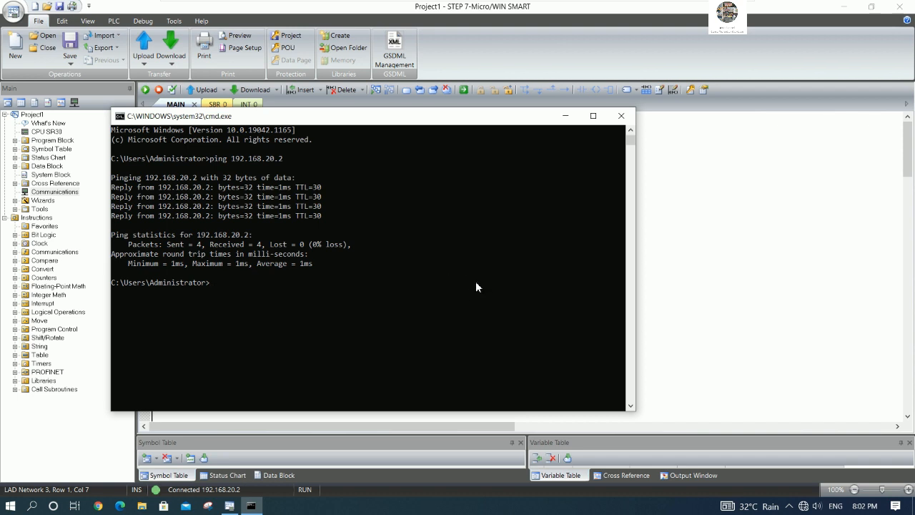
{"action": "left_click", "coordinate": [564, 116]}
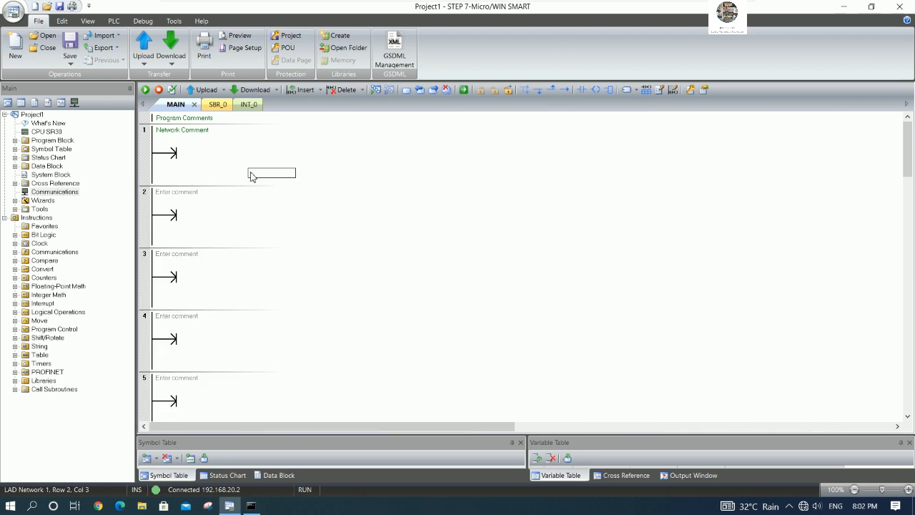
Insert a normally closed contact at the start of Network 1 in MAIN and assign it the address M0.0
{"action": "scroll", "coordinate": [250, 175], "scroll_direction": "up", "scroll_amount": 5}
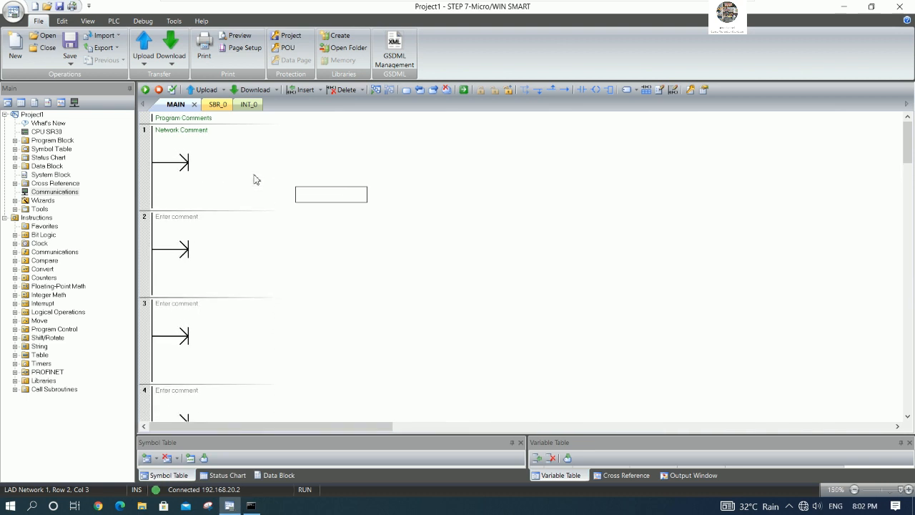
{"action": "left_click", "coordinate": [221, 171]}
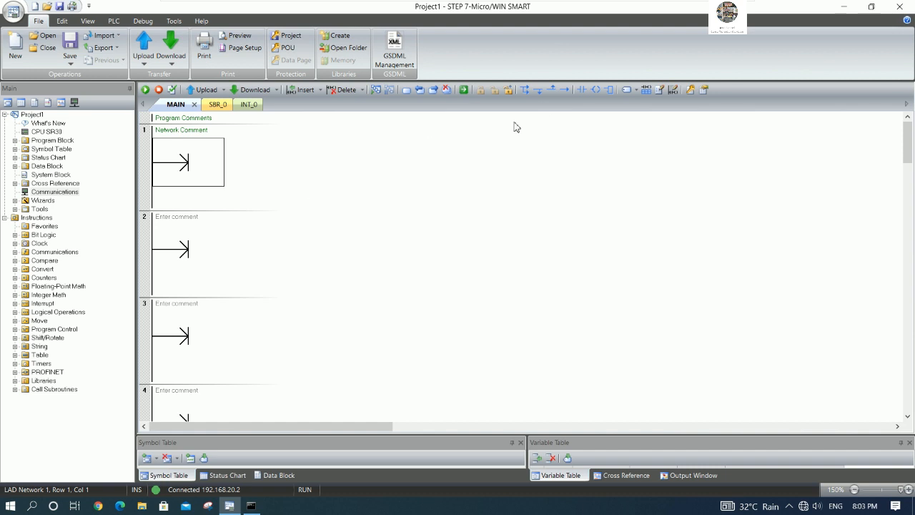
{"action": "left_click", "coordinate": [582, 90]}
{"action": "left_click", "coordinate": [300, 146]}
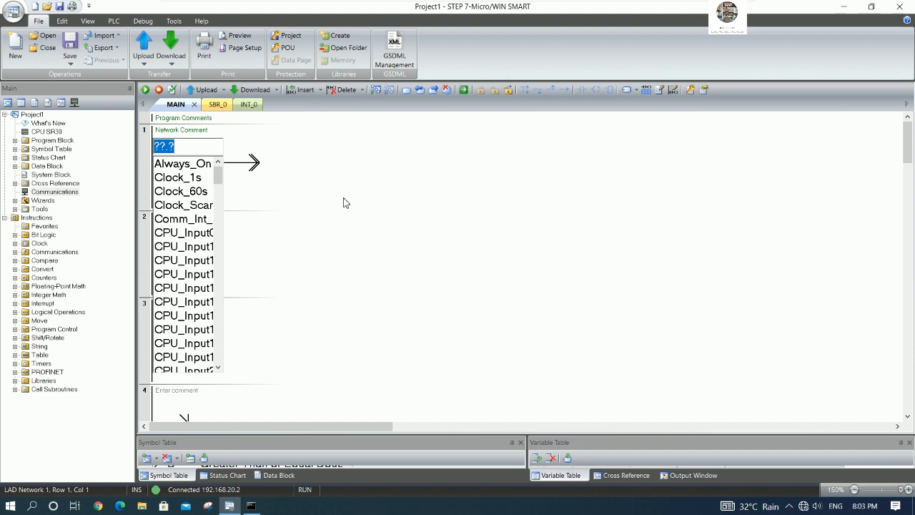
{"action": "type", "text": "m0.0"}
{"action": "key", "text": "Return"}
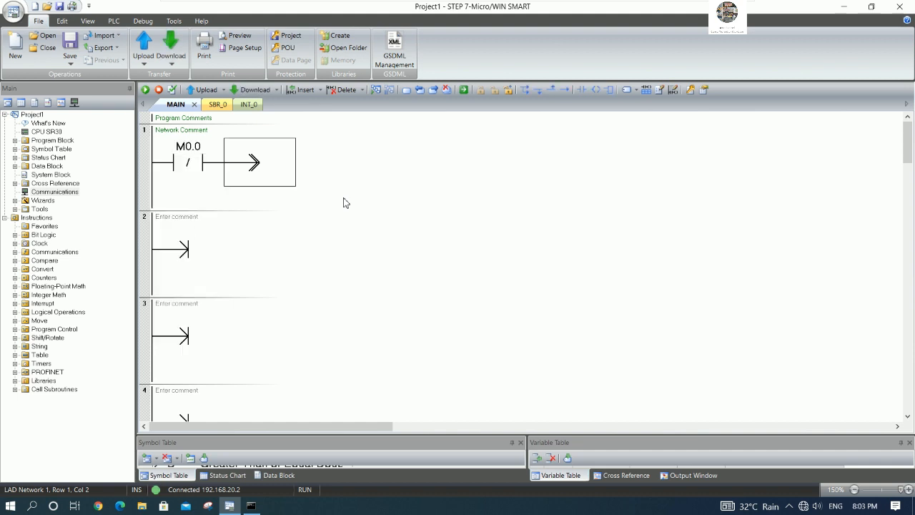
Add a normally open contact in series after M0.0 in Network 1 and assign it the address M0.1
{"action": "key", "text": "F4"}
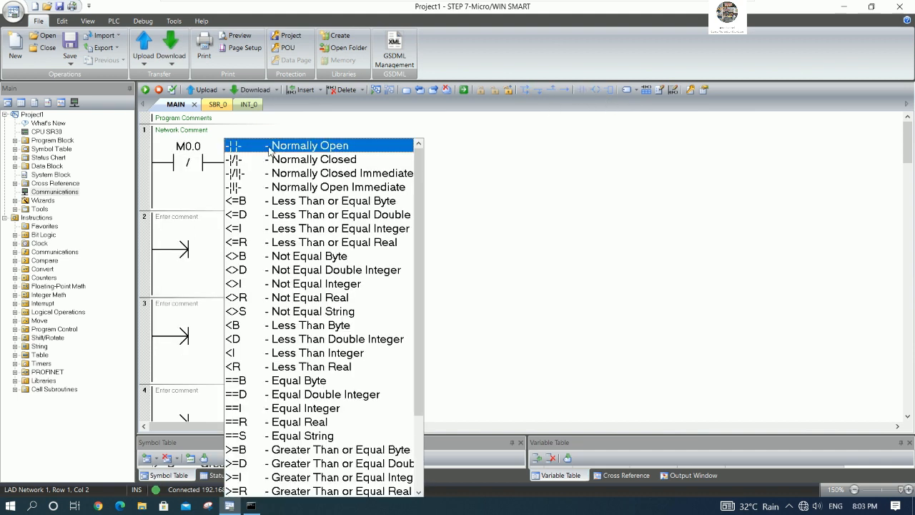
{"action": "left_click", "coordinate": [347, 163]}
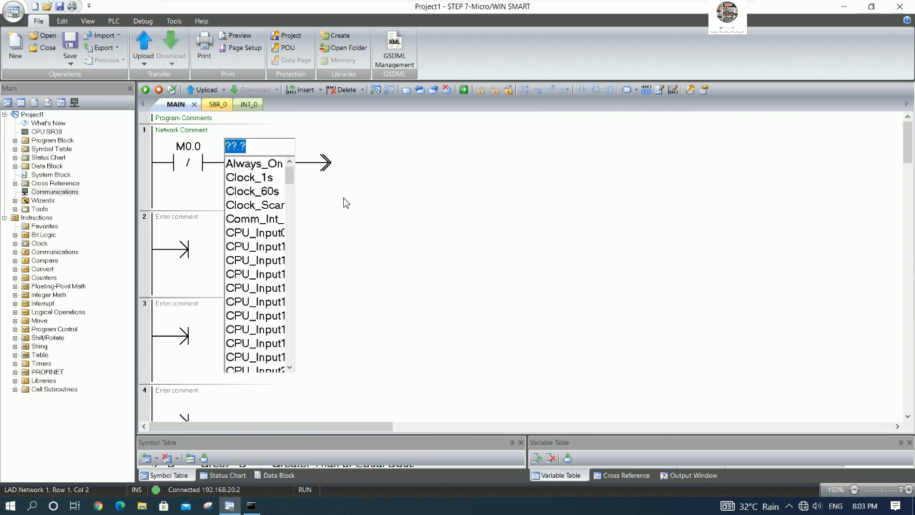
{"action": "type", "text": "N0.1"}
{"action": "key", "text": "Return"}
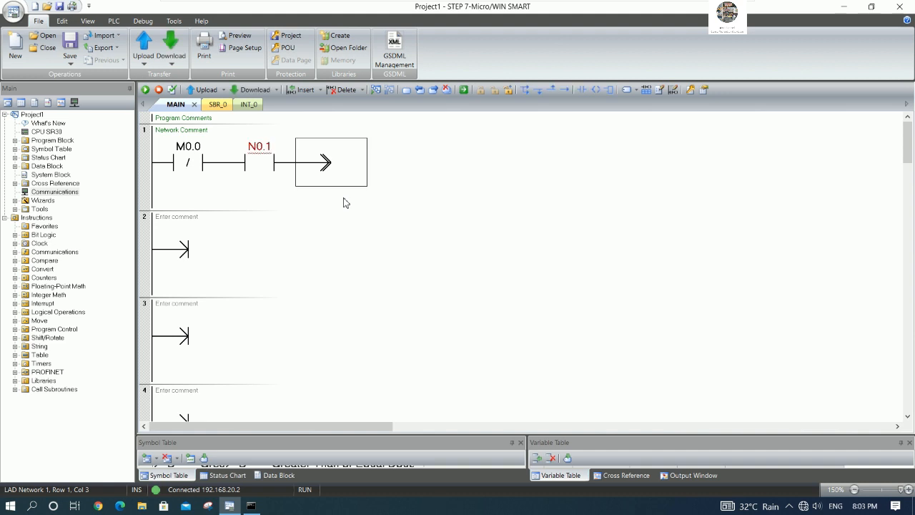
{"action": "double_click", "coordinate": [281, 158]}
{"action": "type", "text": "m0"}
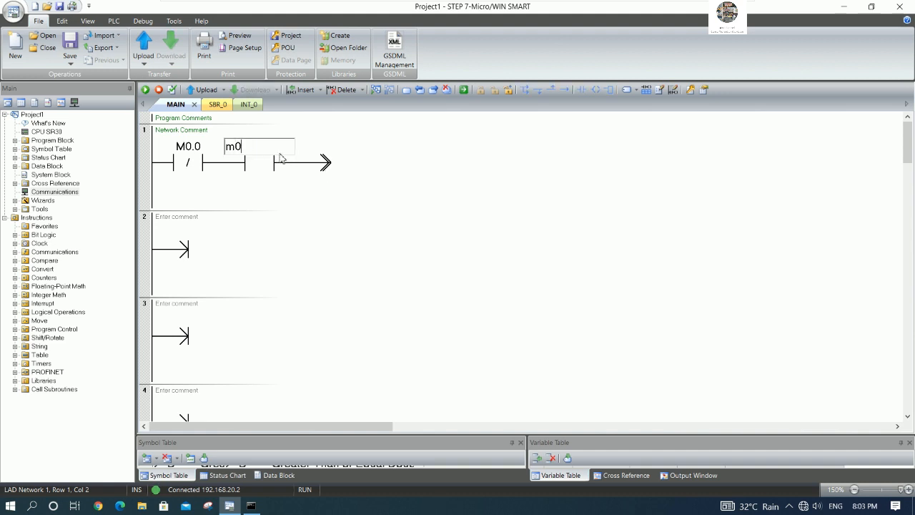
{"action": "type", "text": ".1"}
{"action": "key", "text": "Return"}
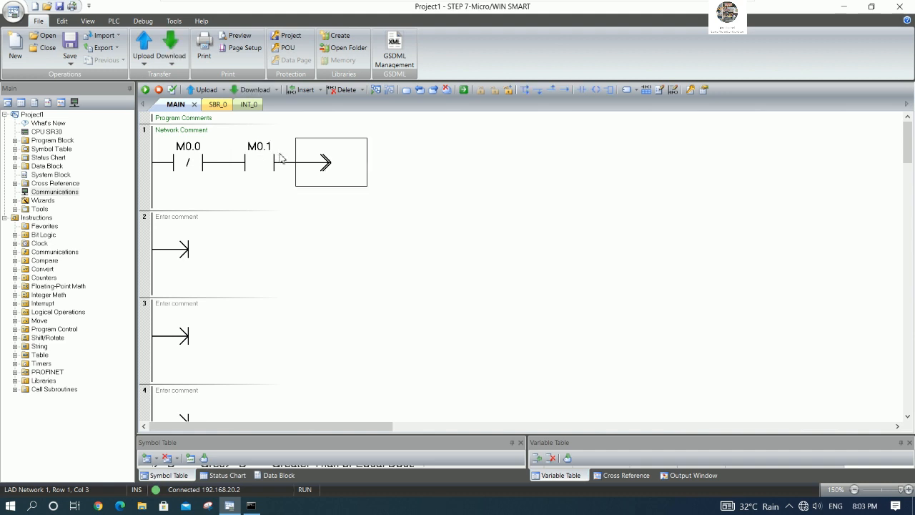
End Network 1 with an output coil addressed Q0.0
{"action": "left_click", "coordinate": [595, 90]}
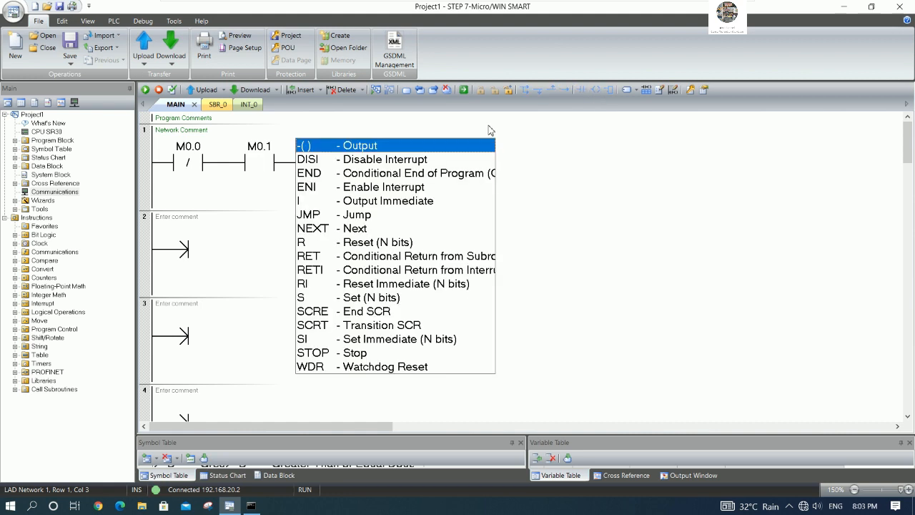
{"action": "left_click", "coordinate": [367, 146]}
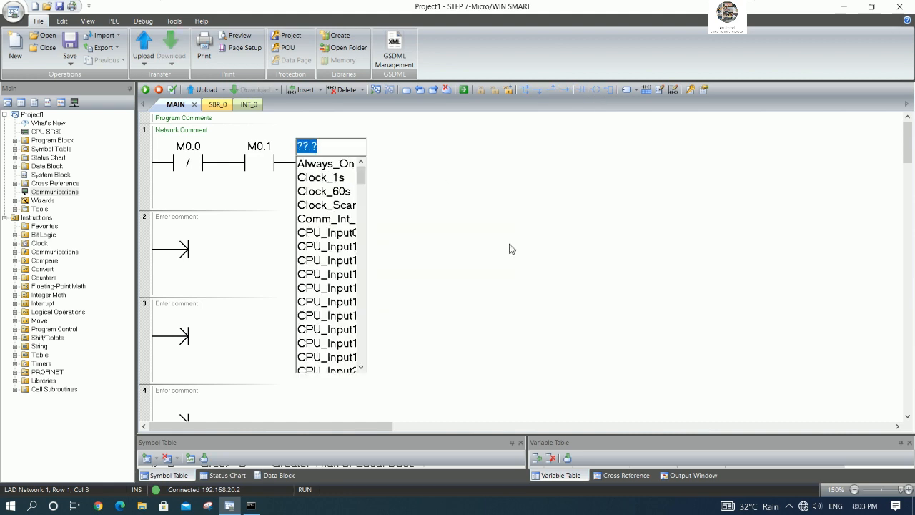
{"action": "type", "text": "q"}
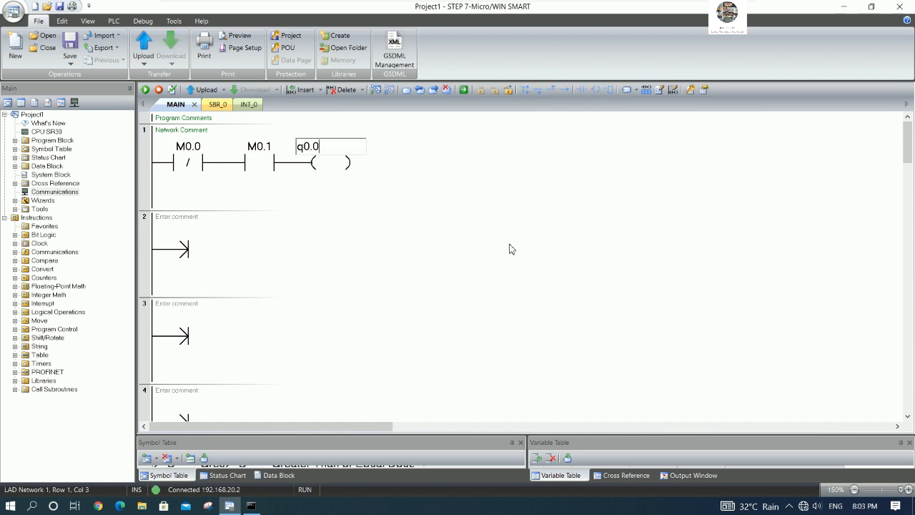
{"action": "type", "text": "0.0"}
{"action": "key", "text": "Return"}
{"action": "left_click", "coordinate": [199, 150]}
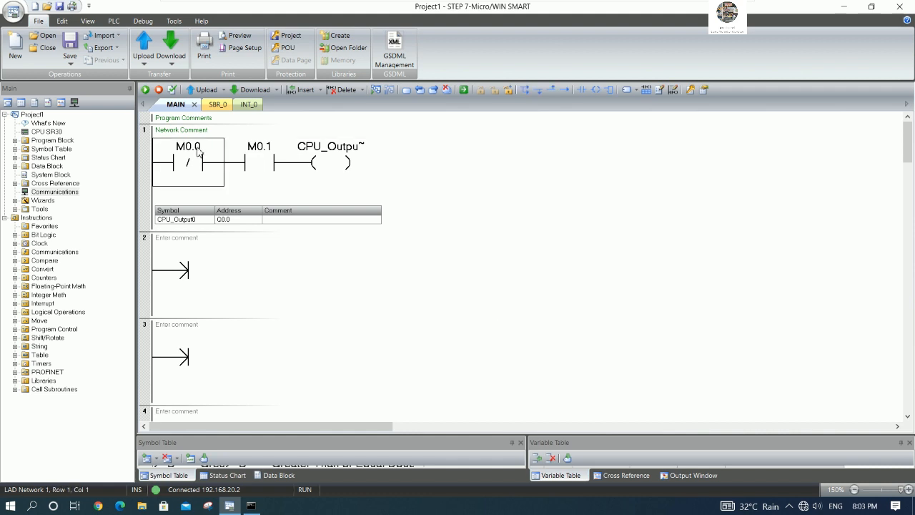
{"action": "right_click", "coordinate": [199, 150]}
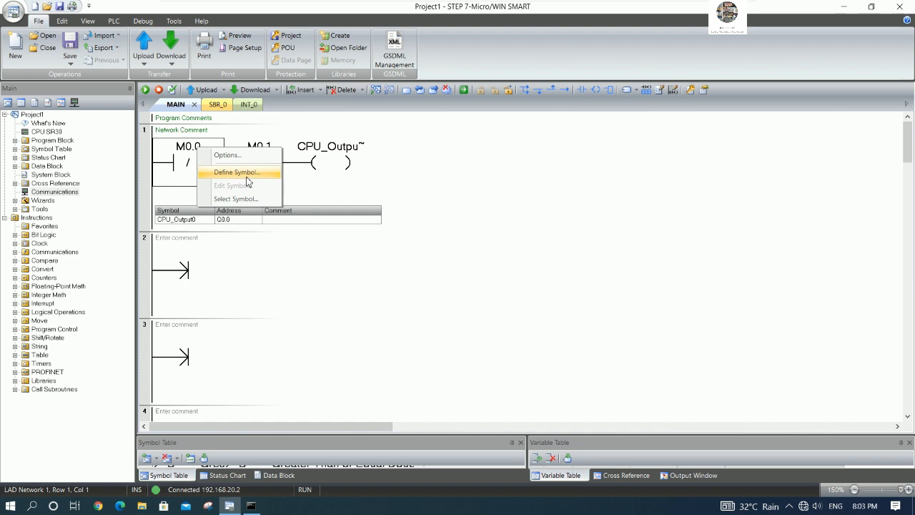
{"action": "left_click", "coordinate": [246, 199]}
{"action": "left_click", "coordinate": [613, 132]}
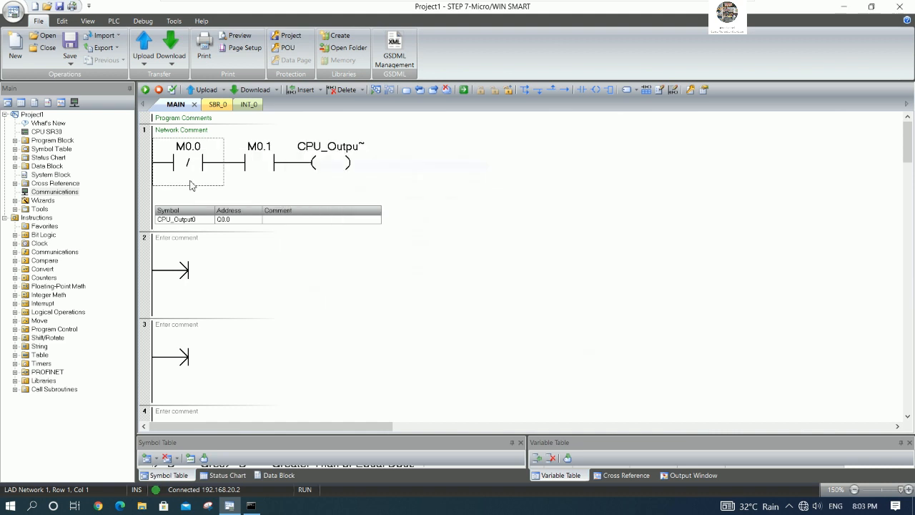
Define the symbol STARTM1 for address M0.0 in Table 1
{"action": "right_click", "coordinate": [198, 151]}
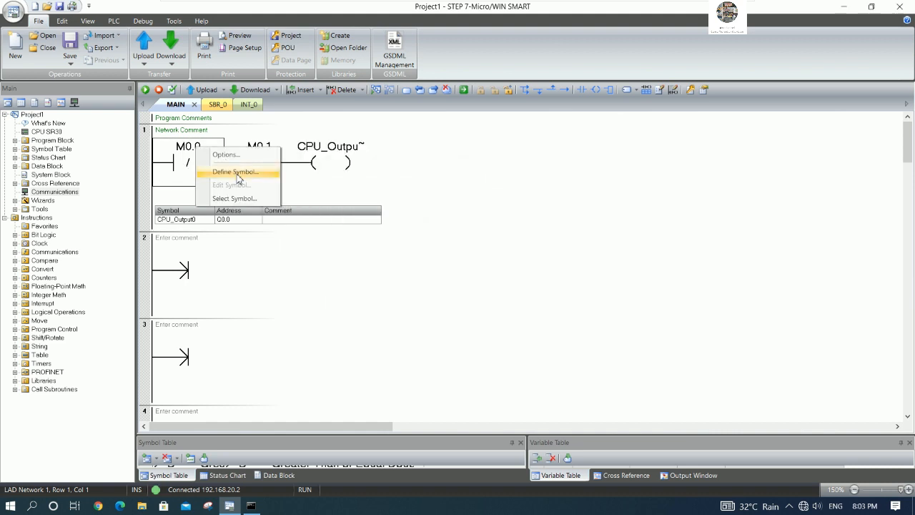
{"action": "left_click", "coordinate": [237, 172]}
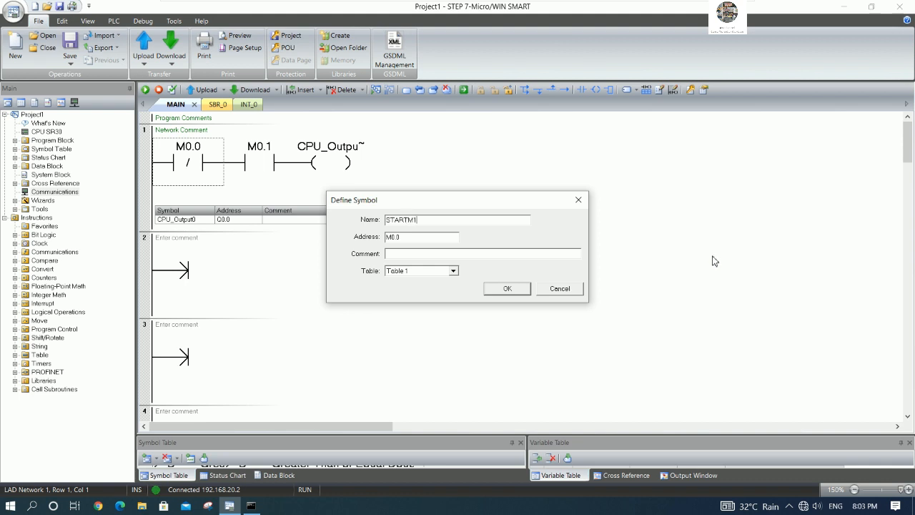
{"action": "left_click", "coordinate": [507, 288]}
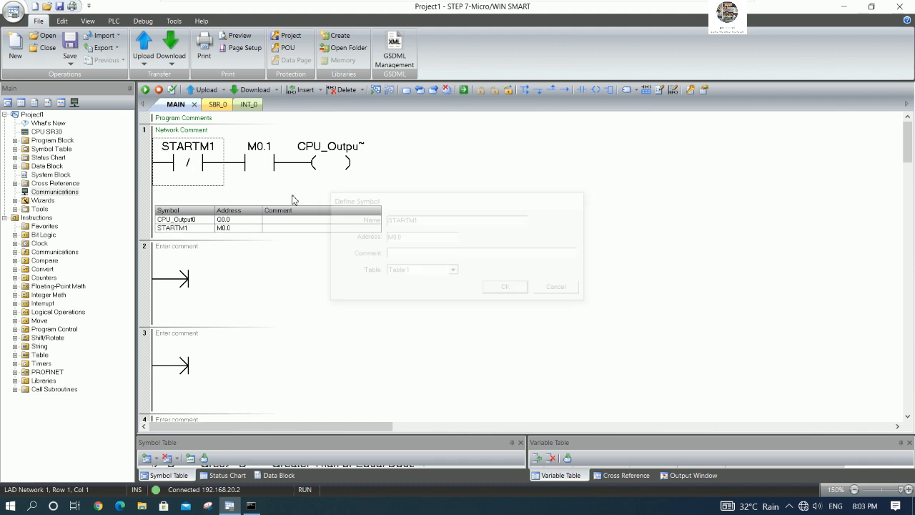
Review the definition of the STARTM1 symbol on the first contact and close it without changes
{"action": "right_click", "coordinate": [268, 150]}
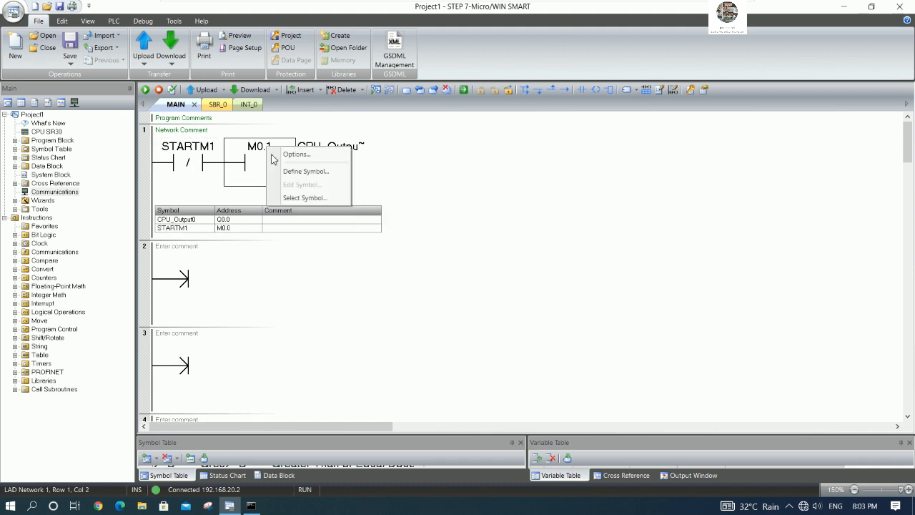
{"action": "right_click", "coordinate": [201, 149]}
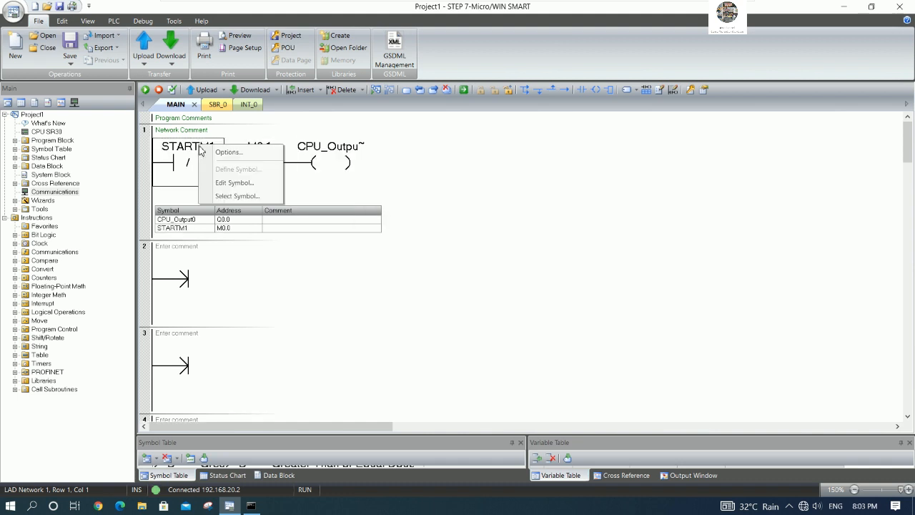
{"action": "left_click", "coordinate": [241, 184]}
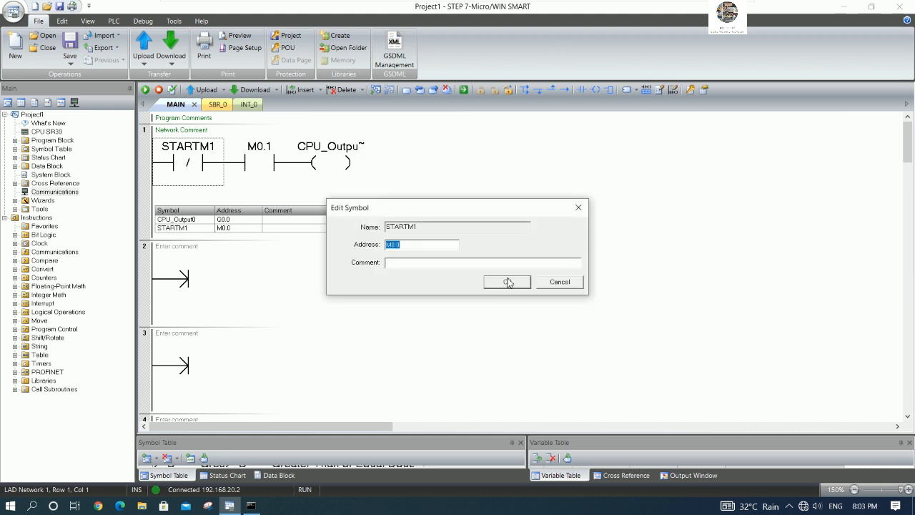
{"action": "left_click", "coordinate": [554, 283]}
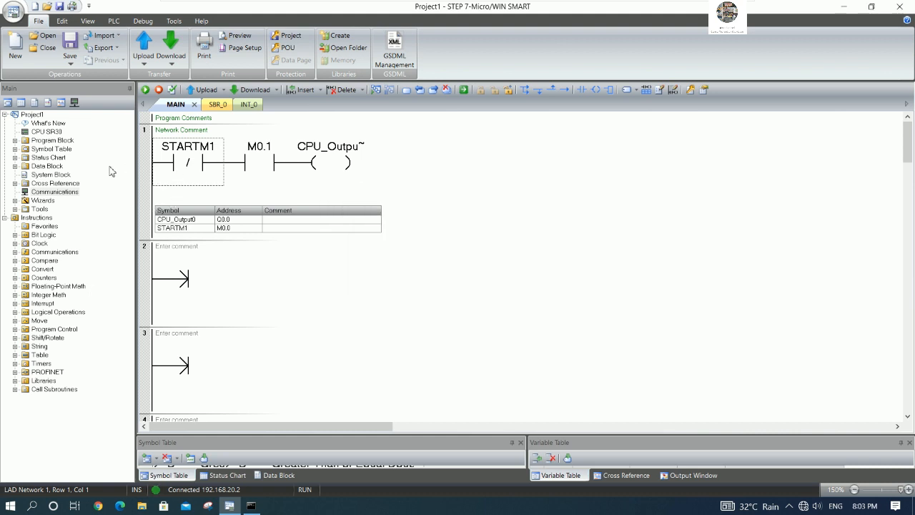
Rename the symbol for address M0.0 in Table 1 to STOPM1 and compile the project
{"action": "left_click", "coordinate": [15, 165]}
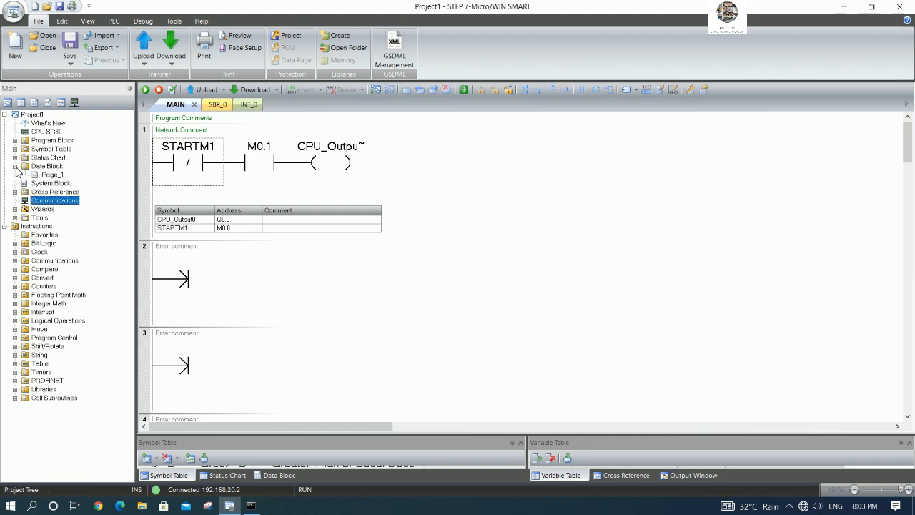
{"action": "left_click", "coordinate": [15, 158]}
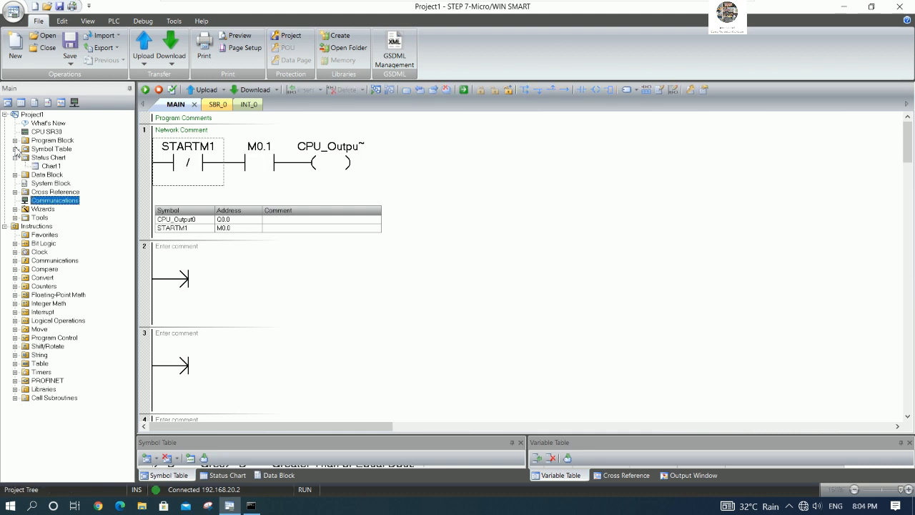
{"action": "left_click", "coordinate": [15, 148]}
{"action": "left_click", "coordinate": [51, 159]}
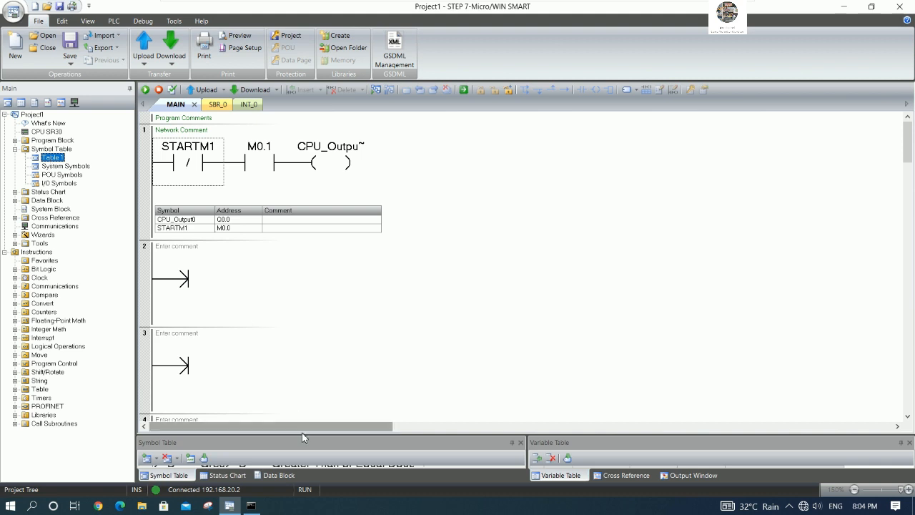
{"action": "left_click_drag", "start_coordinate": [306, 433], "coordinate": [321, 341]}
{"action": "double_click", "coordinate": [222, 386]}
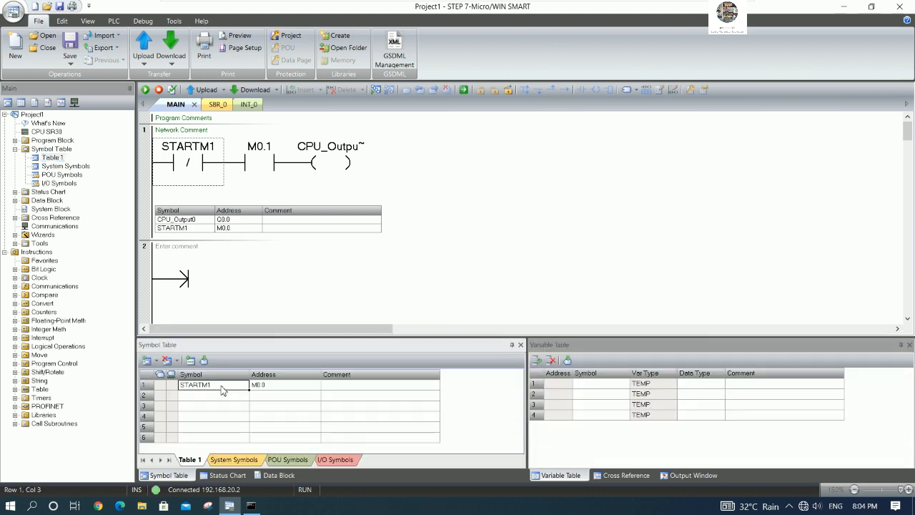
{"action": "type", "text": "STOP"}
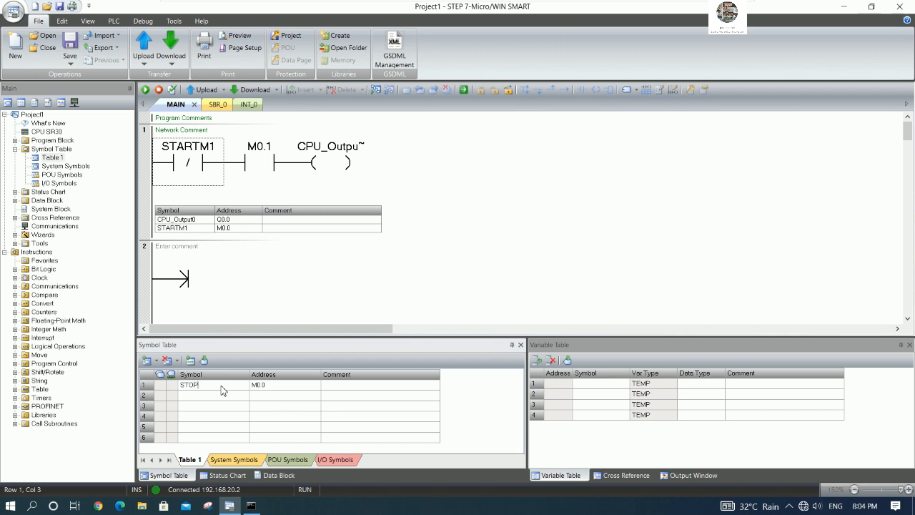
{"action": "type", "text": "M1"}
{"action": "left_click", "coordinate": [419, 164]}
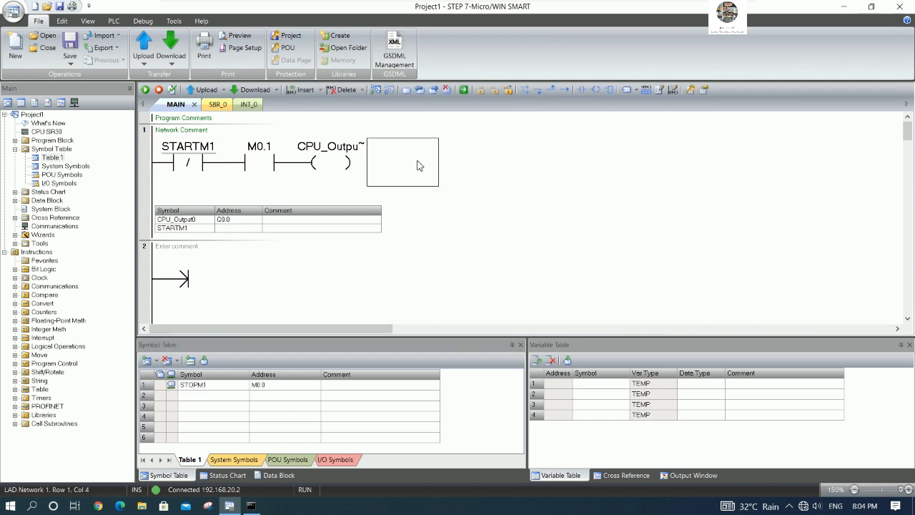
{"action": "left_click", "coordinate": [171, 89]}
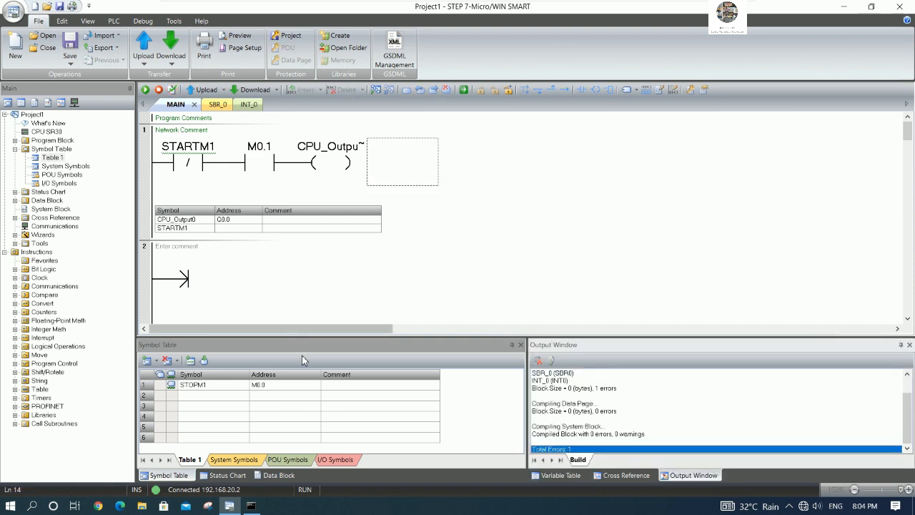
{"action": "left_click", "coordinate": [285, 387]}
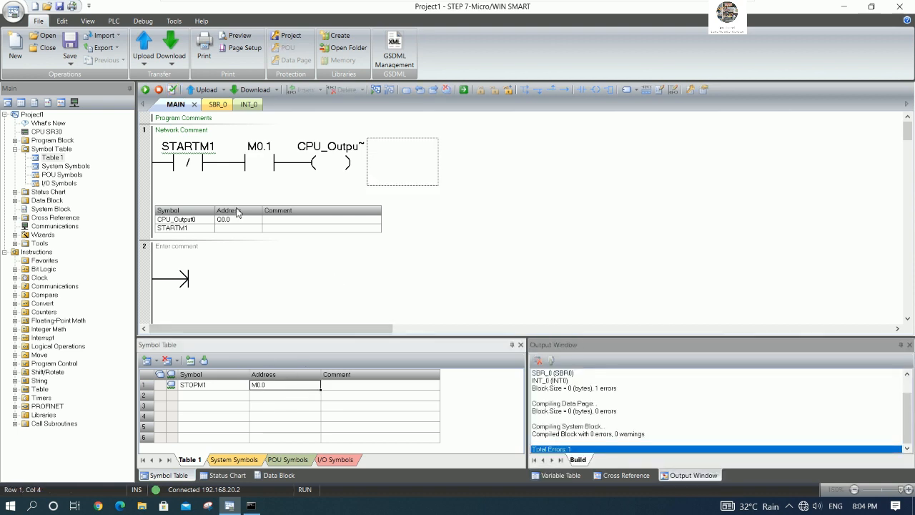
Define the symbol STARTM1 for the M0.1 contact in Network 1, stored in Table 1
{"action": "left_click", "coordinate": [258, 147]}
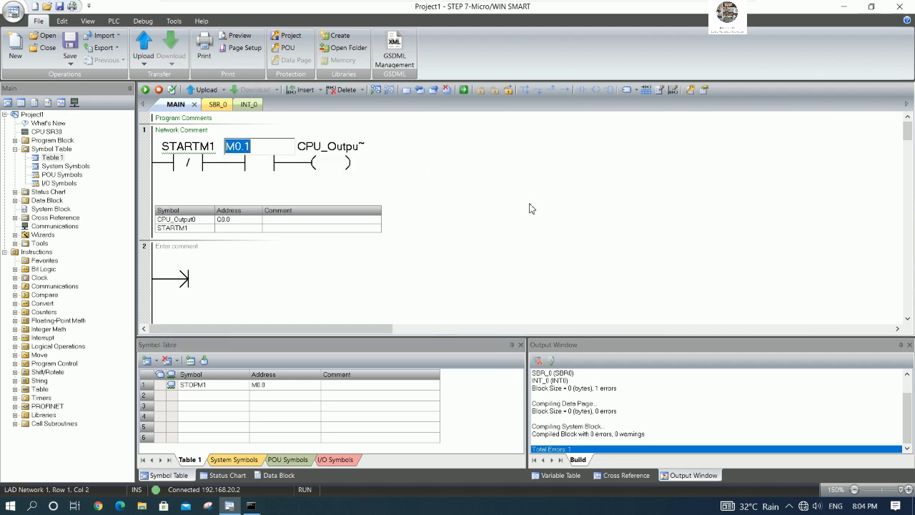
{"action": "left_click", "coordinate": [477, 175]}
{"action": "right_click", "coordinate": [268, 152]}
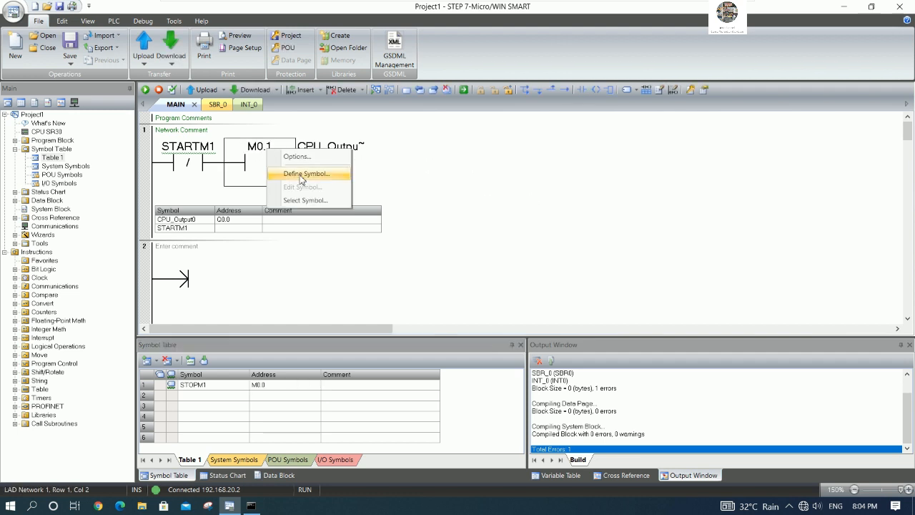
{"action": "left_click", "coordinate": [305, 200]}
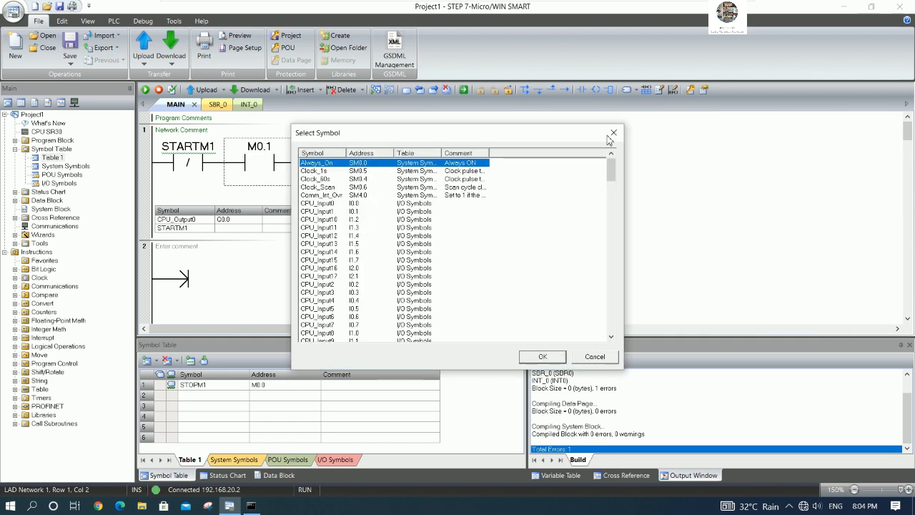
{"action": "left_click", "coordinate": [613, 133]}
{"action": "right_click", "coordinate": [270, 150]}
{"action": "left_click", "coordinate": [313, 177]}
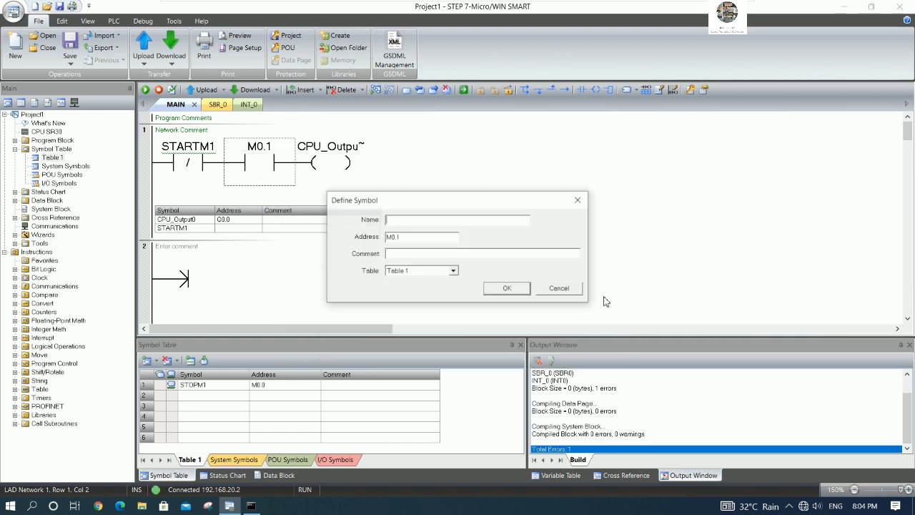
{"action": "type", "text": "STARTM1"}
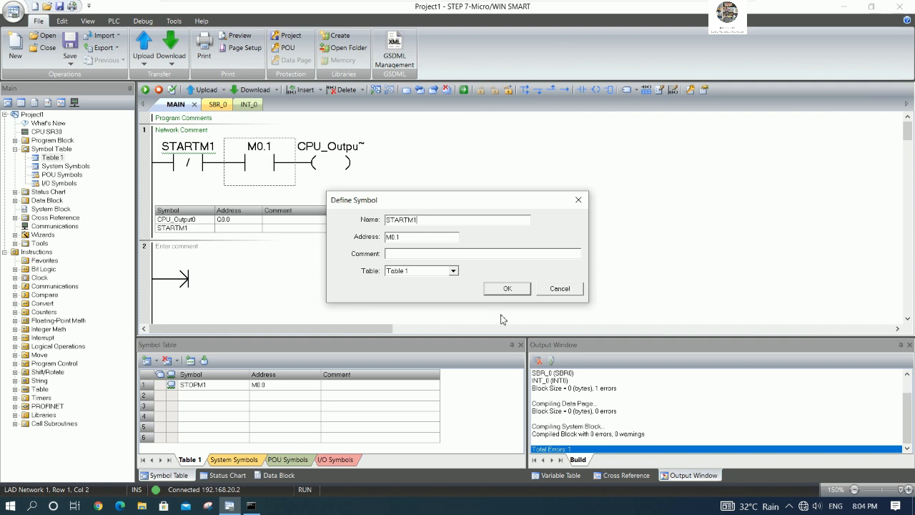
{"action": "left_click", "coordinate": [503, 289]}
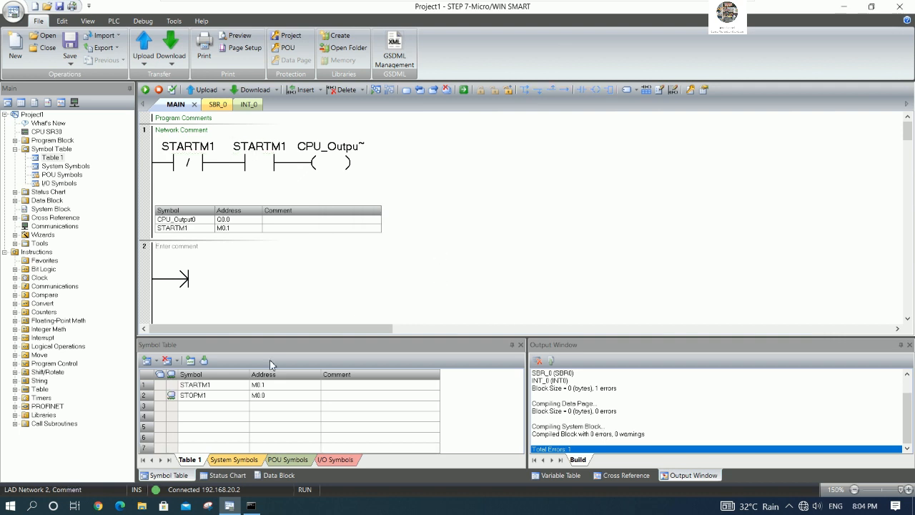
Reassign the normally closed contact in Network 1 to the symbol STOPM1 and compile the project
{"action": "left_click", "coordinate": [214, 402]}
{"action": "left_click", "coordinate": [213, 401]}
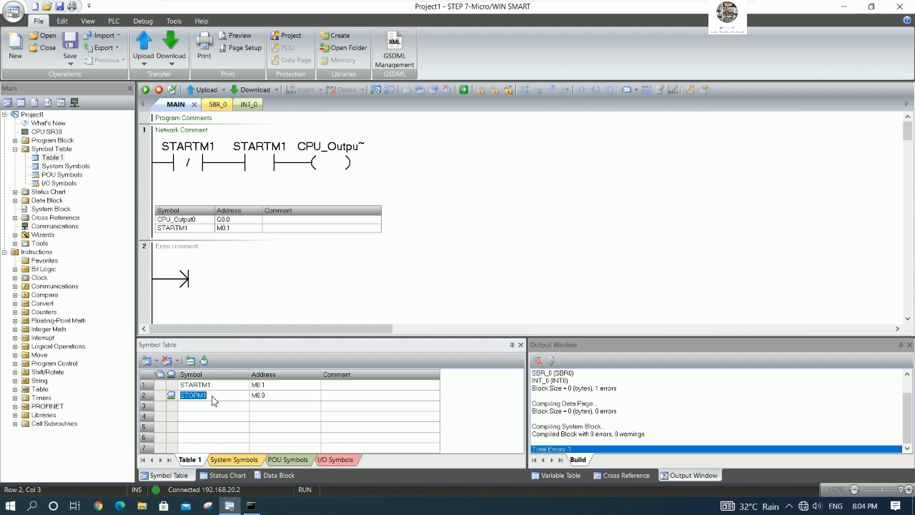
{"action": "left_click", "coordinate": [276, 398]}
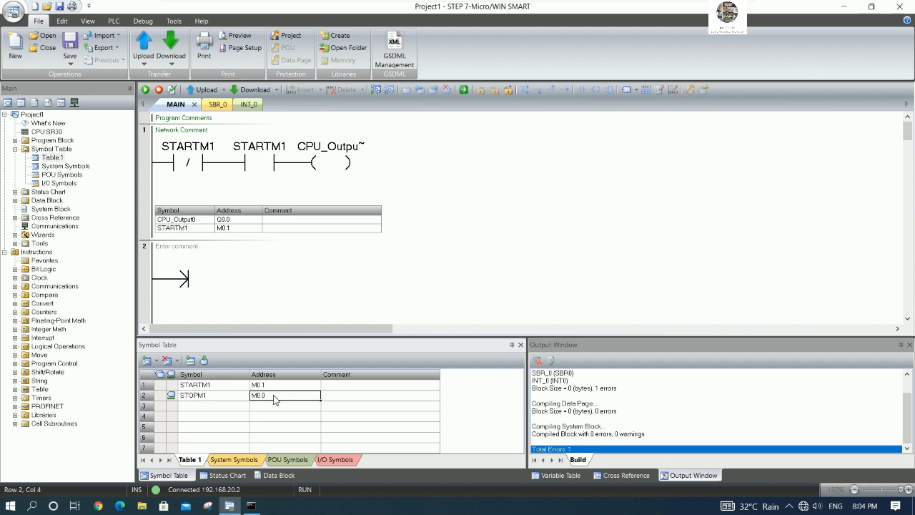
{"action": "left_click", "coordinate": [202, 152]}
{"action": "left_click", "coordinate": [459, 157]}
{"action": "double_click", "coordinate": [195, 153]}
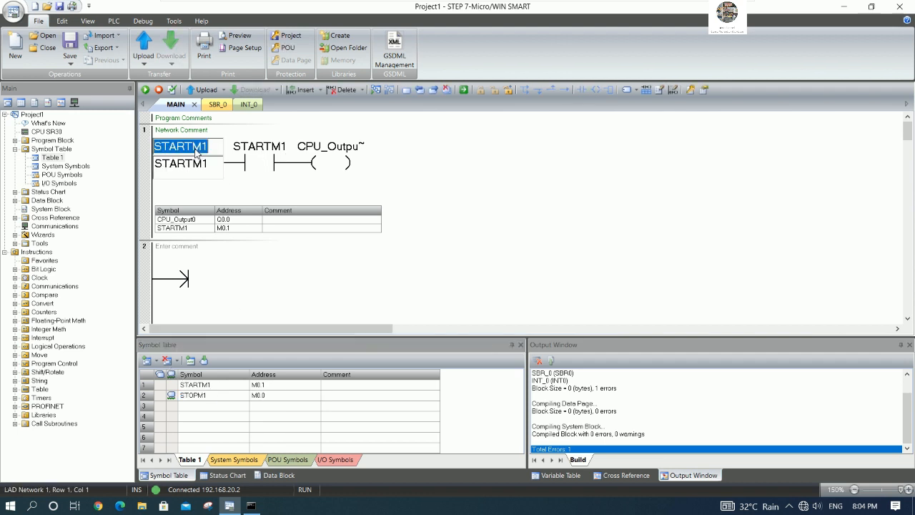
{"action": "type", "text": "STOPM1"}
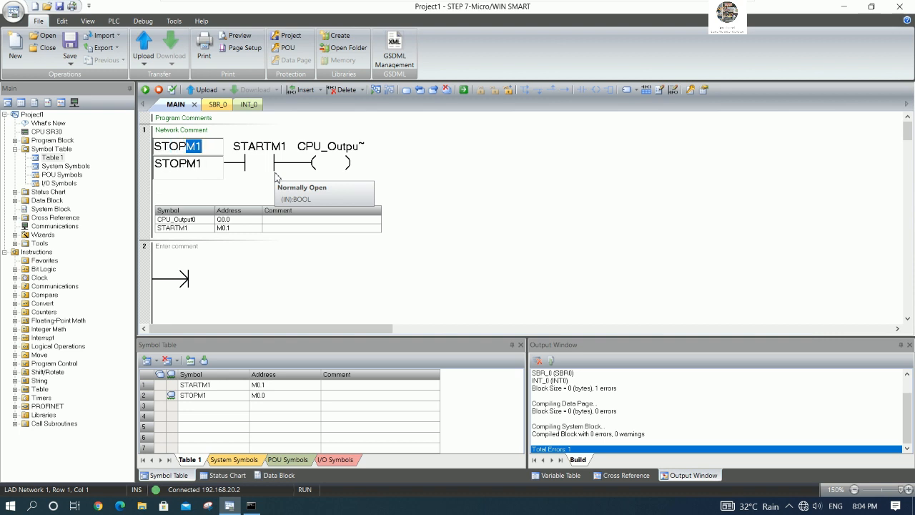
{"action": "key", "text": "Return"}
{"action": "left_click", "coordinate": [441, 174]}
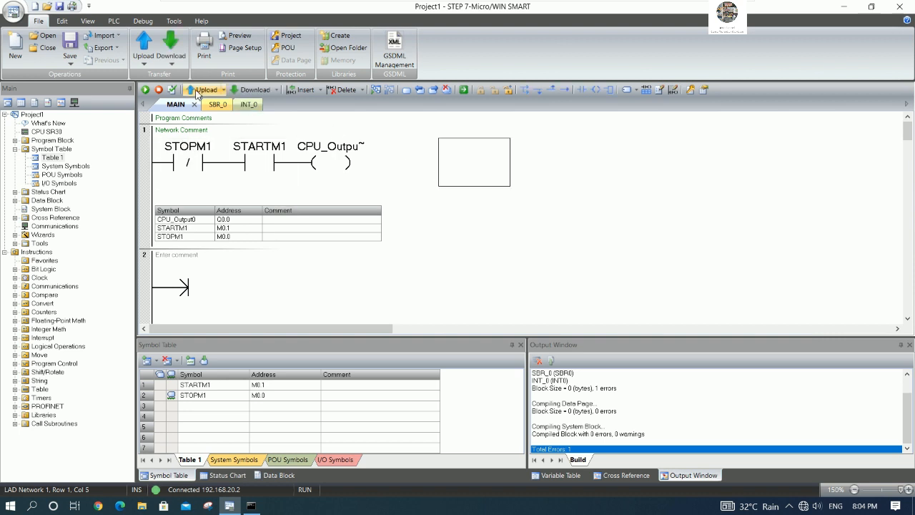
{"action": "left_click", "coordinate": [172, 91]}
Add a normally open contact addressed Q0.0 directly below the STARTM1 contact in Network 1
{"action": "left_click", "coordinate": [268, 186]}
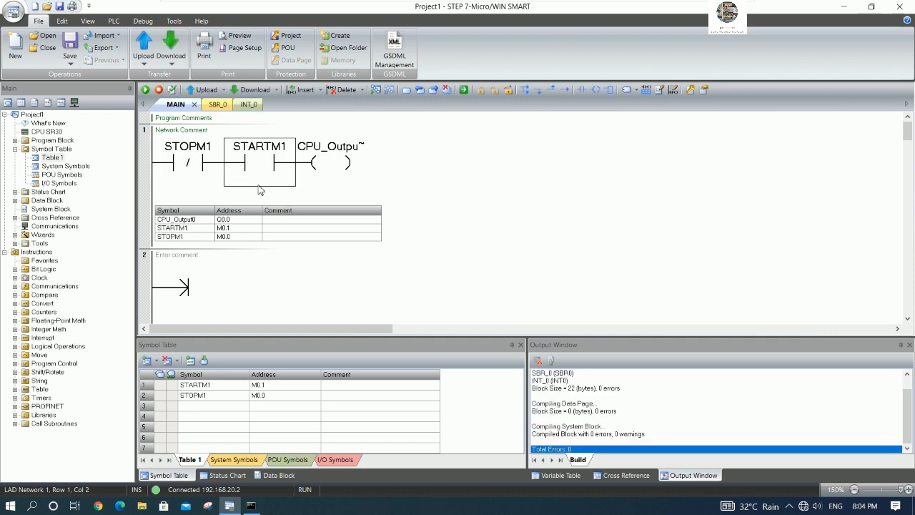
{"action": "left_click", "coordinate": [267, 193]}
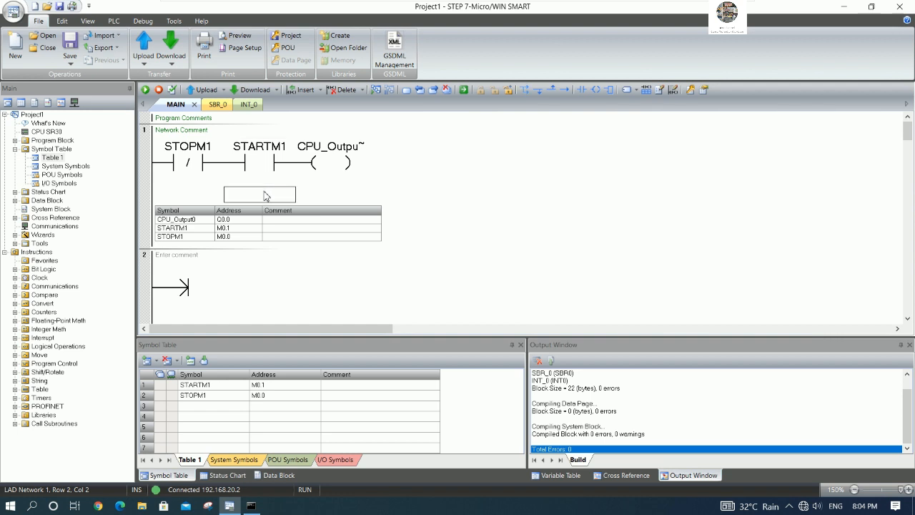
{"action": "left_click", "coordinate": [581, 90]}
{"action": "key", "text": "Return"}
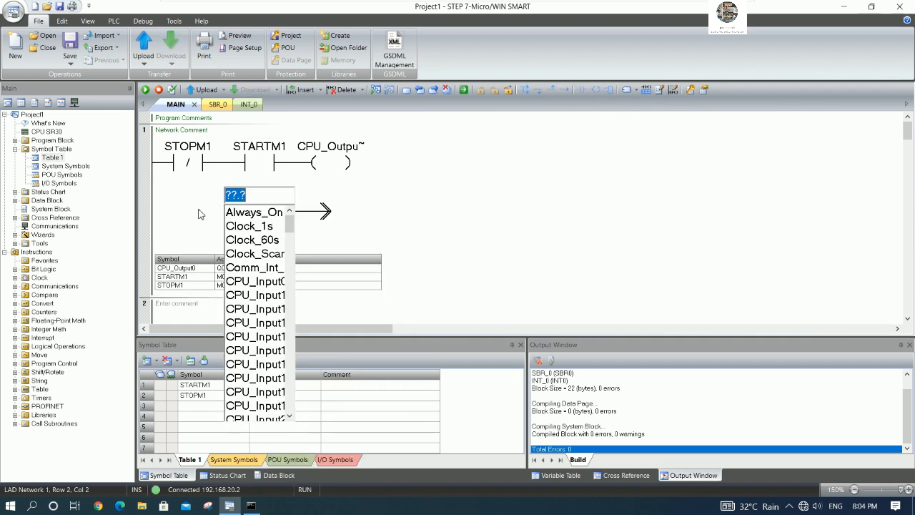
{"action": "type", "text": "Q0.0"}
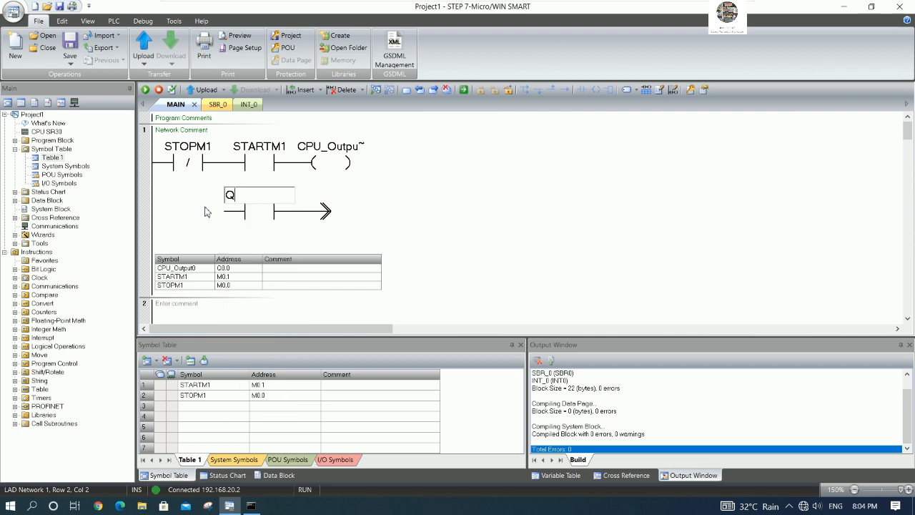
{"action": "key", "text": "Return"}
Connect both ends of the Q0.0 contact in parallel with the STARTM1 contact and compile the project
{"action": "key", "text": "Left"}
{"action": "key", "text": "Left"}
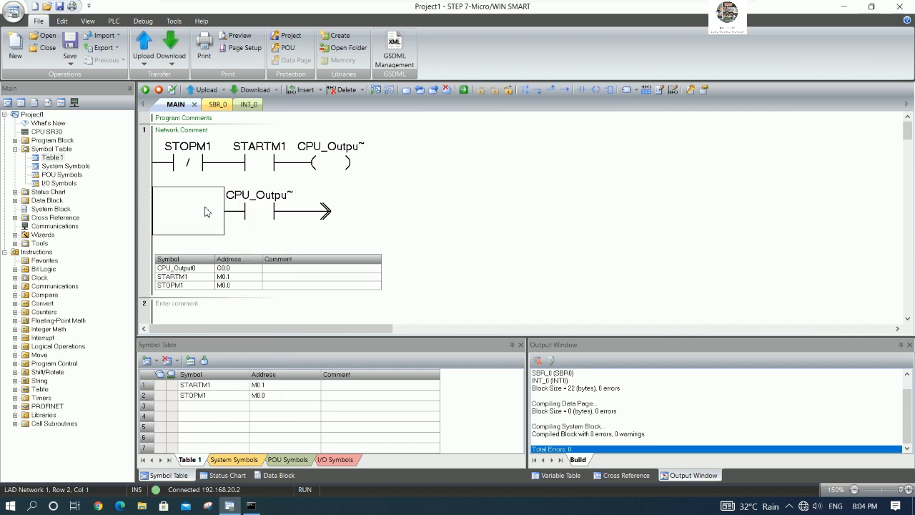
{"action": "key", "text": "ctrl+Up"}
{"action": "key", "text": "Down"}
{"action": "key", "text": "Right"}
{"action": "key", "text": "ctrl+Up"}
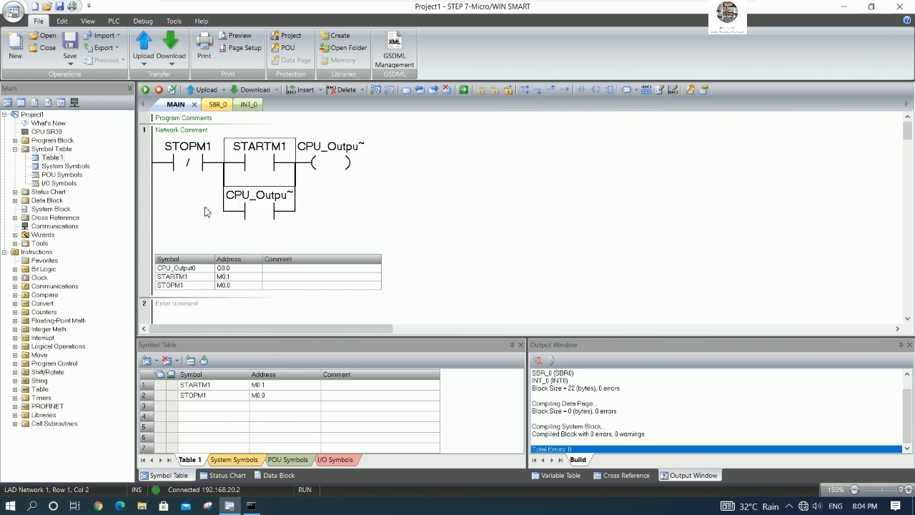
{"action": "left_click", "coordinate": [404, 195]}
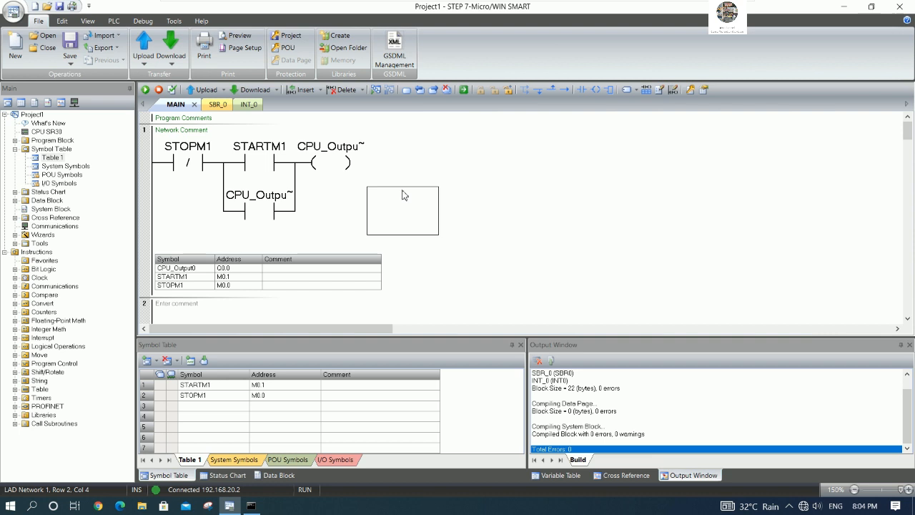
{"action": "left_click", "coordinate": [172, 90]}
{"action": "left_click", "coordinate": [506, 225]}
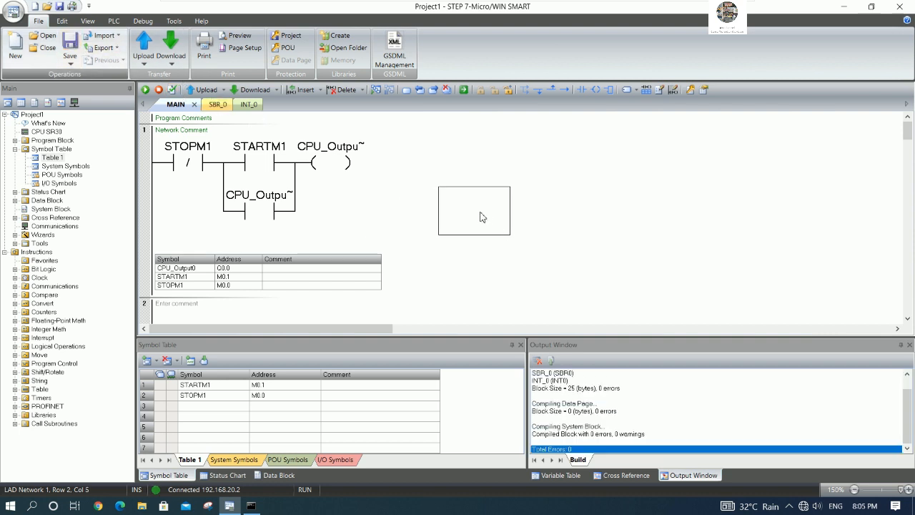
Save the project as PLC PROJECT in the Desktop folder S7-200 Smart with HMI Schneider
{"action": "key", "text": "ctrl+s"}
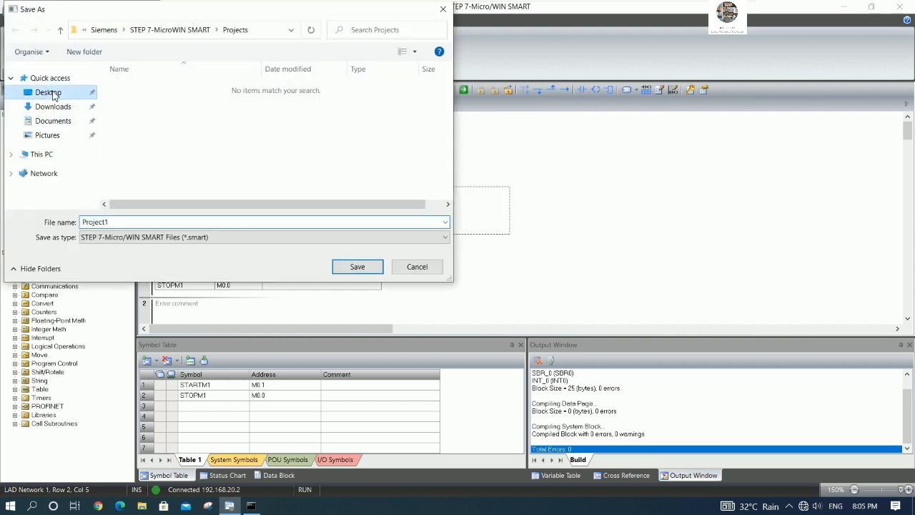
{"action": "left_click", "coordinate": [51, 94]}
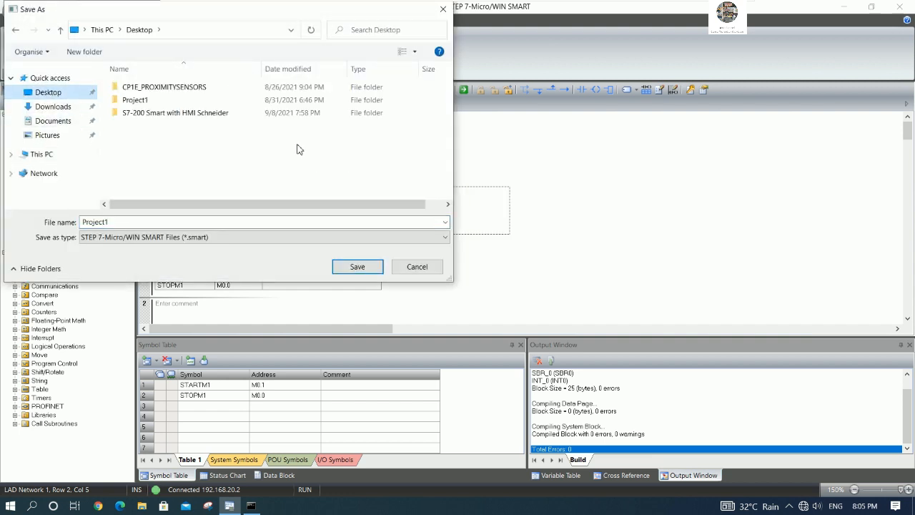
{"action": "double_click", "coordinate": [172, 113]}
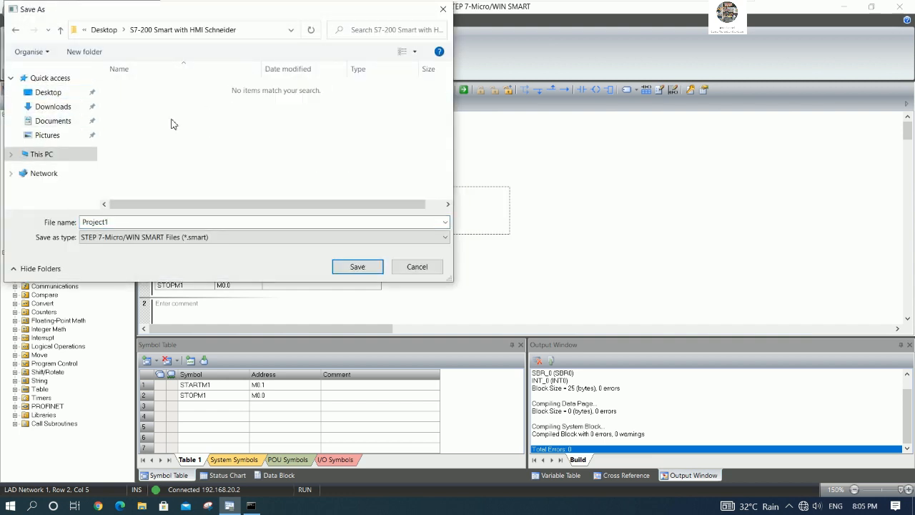
{"action": "double_click", "coordinate": [136, 227]}
{"action": "type", "text": "wi"}
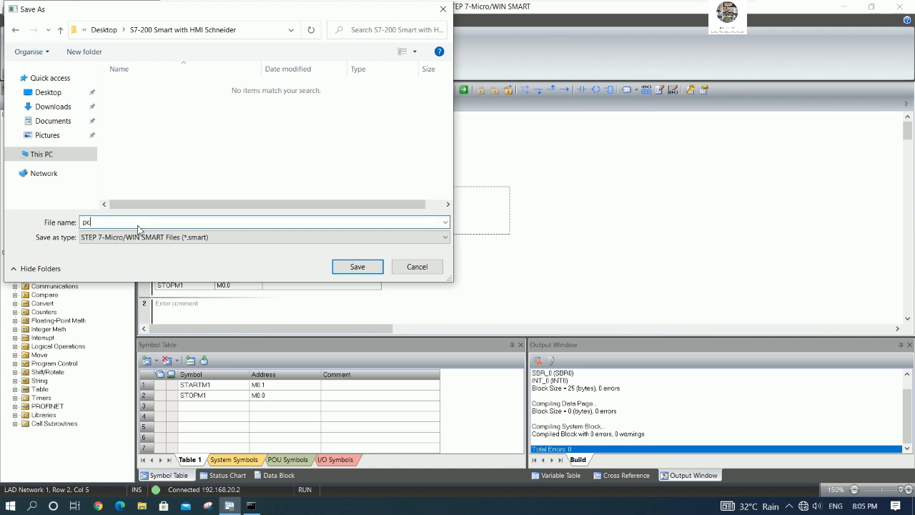
{"action": "key", "text": "BackSpace"}
{"action": "key", "text": "BackSpace"}
{"action": "type", "text": "PLC PROJECT"}
{"action": "key", "text": "Return"}
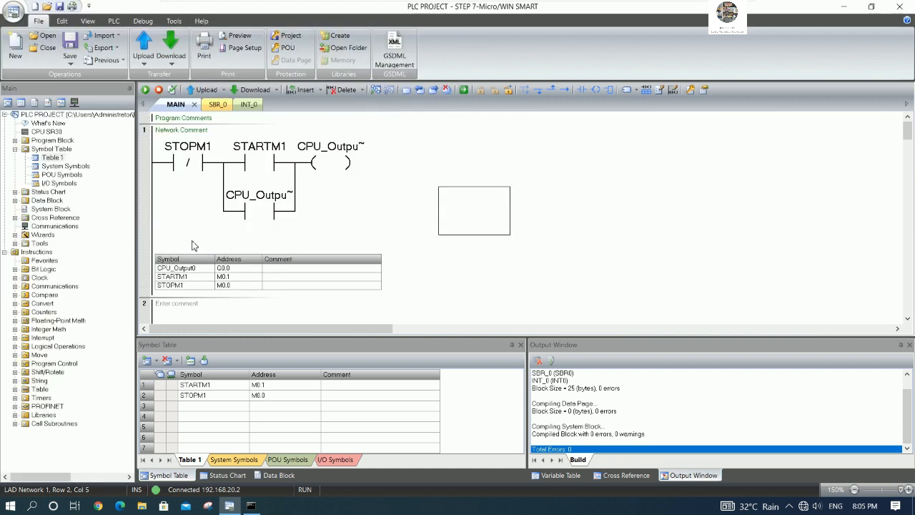
Download the program, data and system blocks to the CPU, allowing it to switch to STOP
{"action": "left_click", "coordinate": [405, 181]}
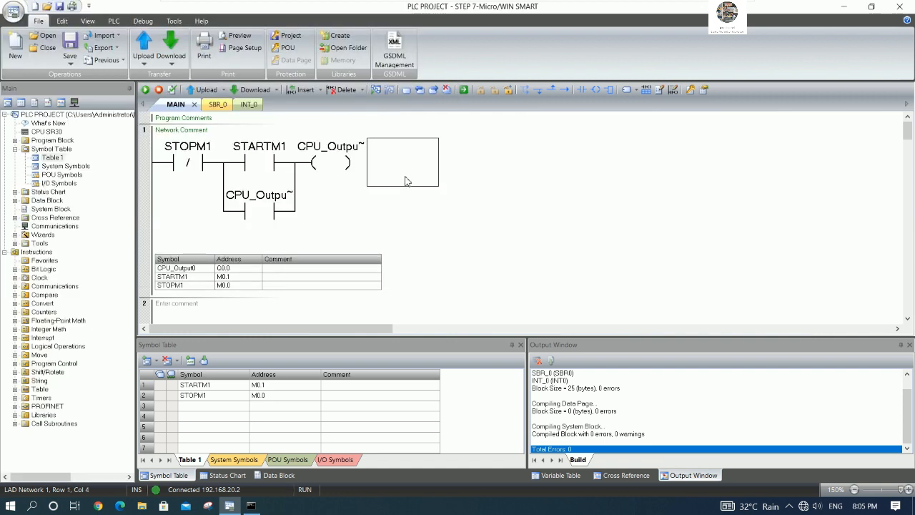
{"action": "left_click", "coordinate": [251, 90]}
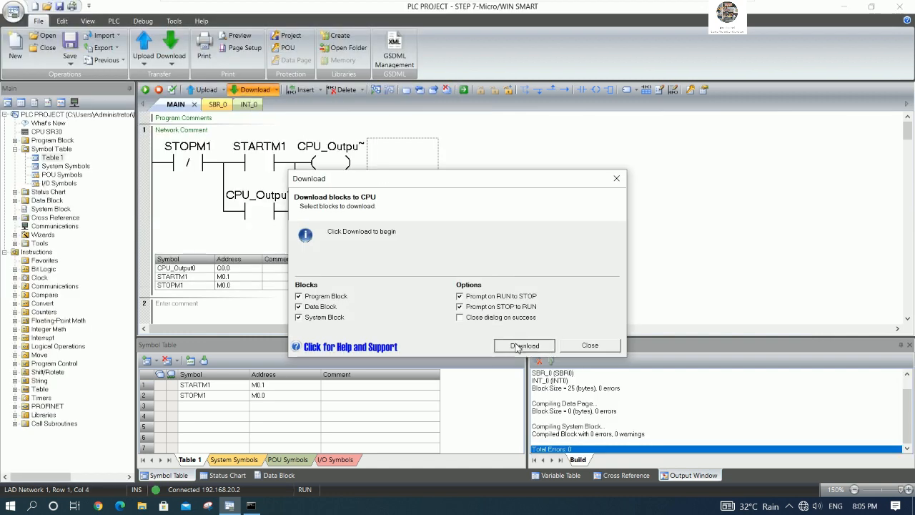
{"action": "left_click", "coordinate": [518, 346]}
{"action": "left_click", "coordinate": [438, 283]}
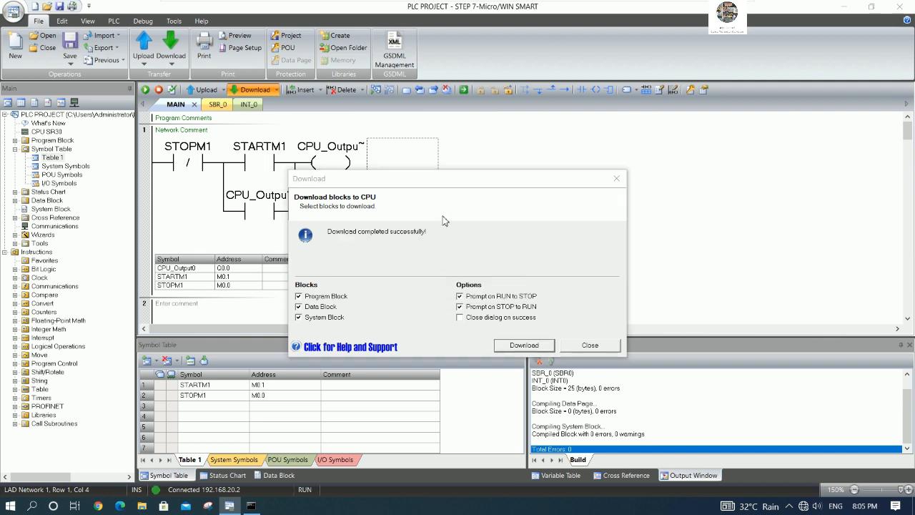
Close the completed download dialog and turn on live program status for the MAIN ladder
{"action": "left_click", "coordinate": [429, 286]}
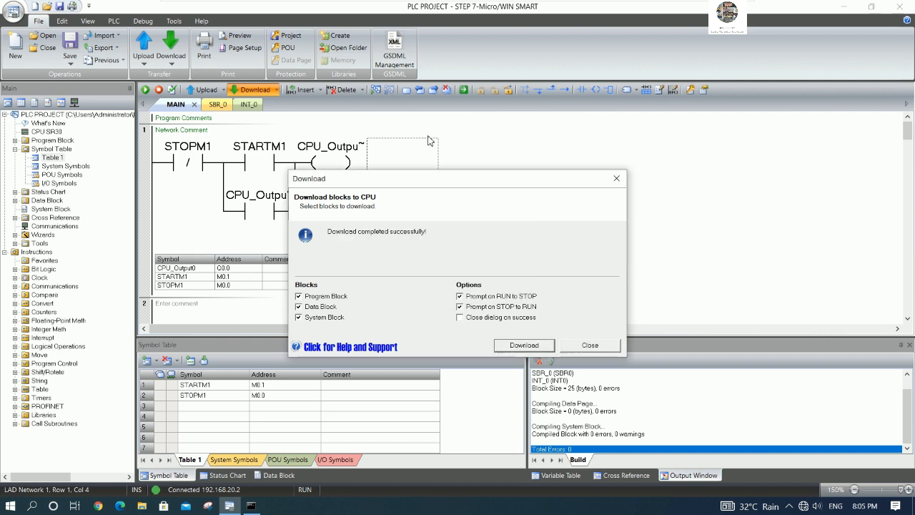
{"action": "left_click", "coordinate": [585, 345]}
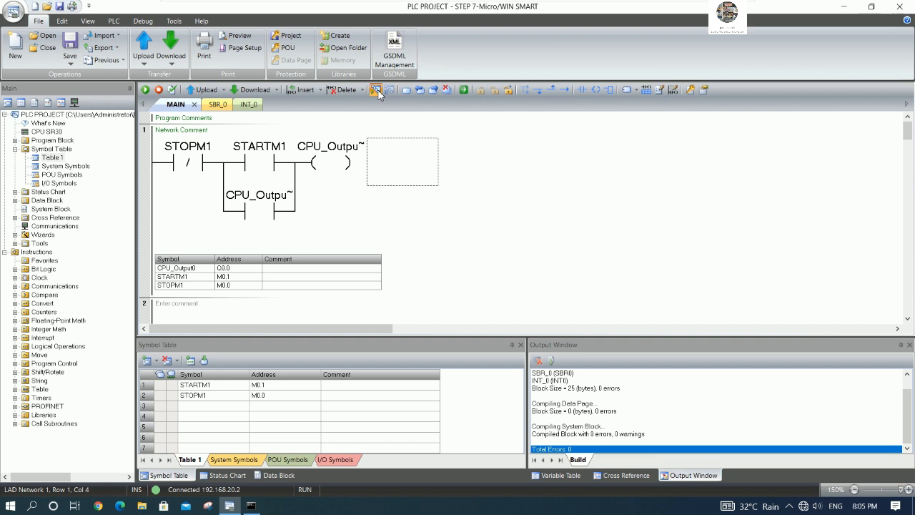
{"action": "left_click", "coordinate": [376, 90]}
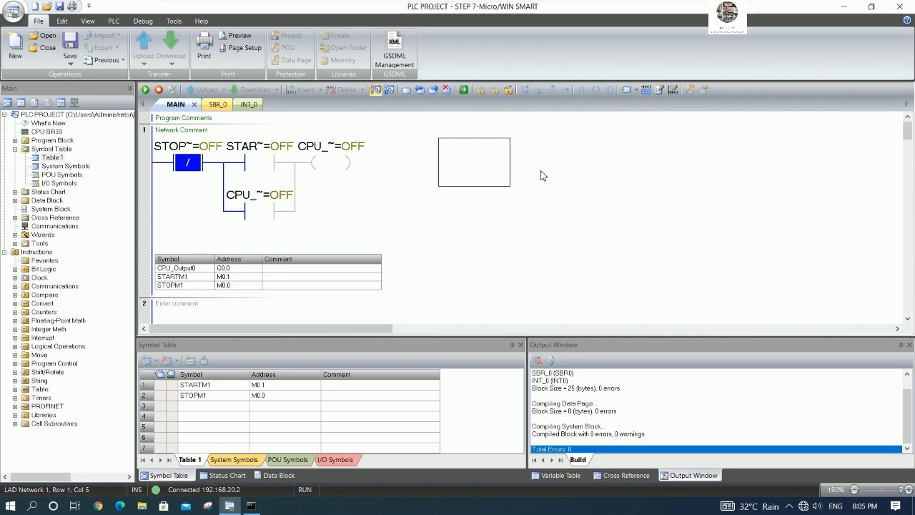
Switch to Vijeo Designer and start creating a new project
{"action": "left_click", "coordinate": [844, 6]}
{"action": "left_click", "coordinate": [476, 144]}
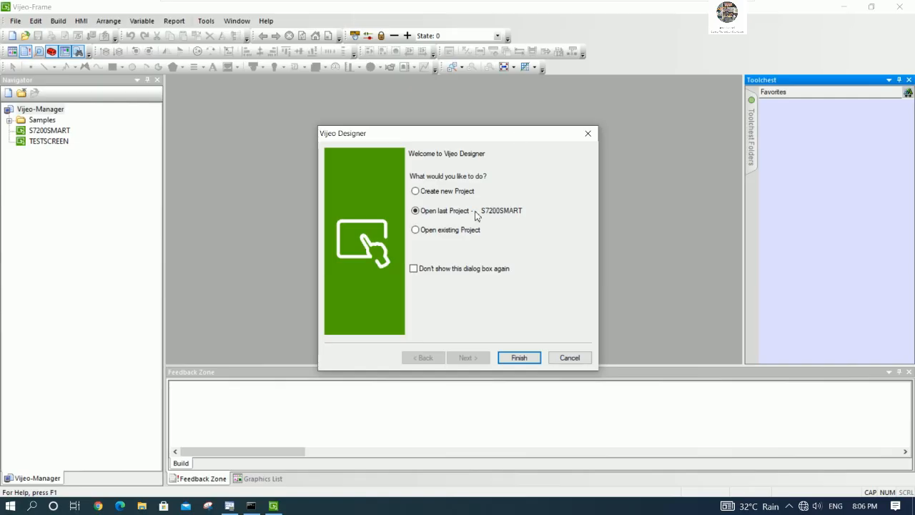
{"action": "left_click", "coordinate": [428, 193]}
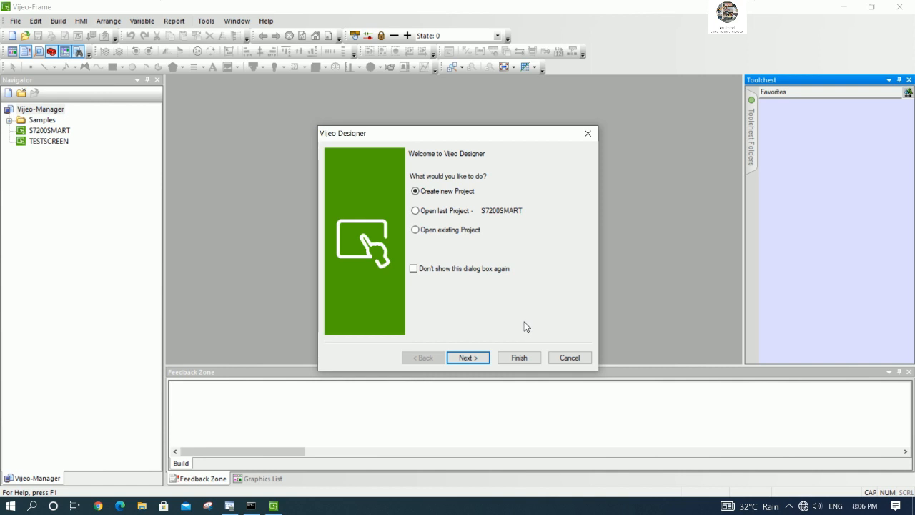
{"action": "left_click", "coordinate": [483, 356]}
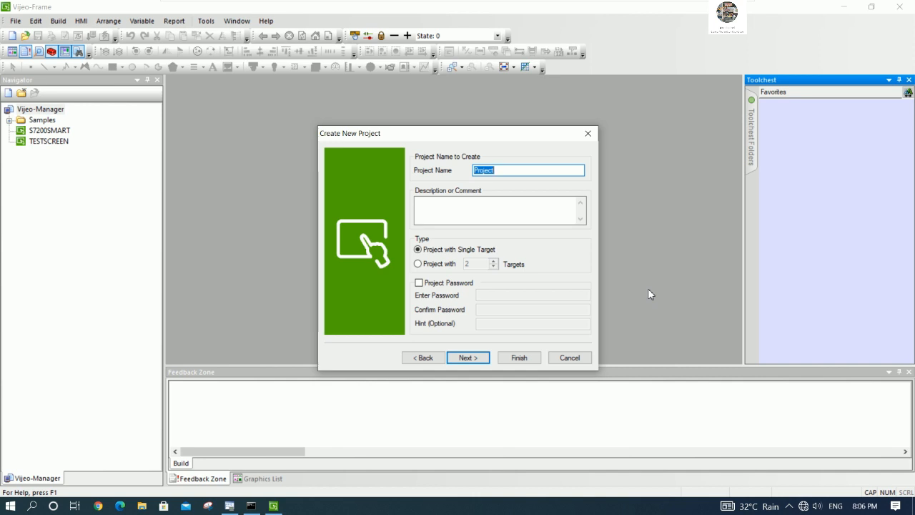
Name the new single-target project PLCSMARTHMI
{"action": "type", "text": "PL"}
{"action": "key", "text": "BackSpace"}
{"action": "key", "text": "BackSpace"}
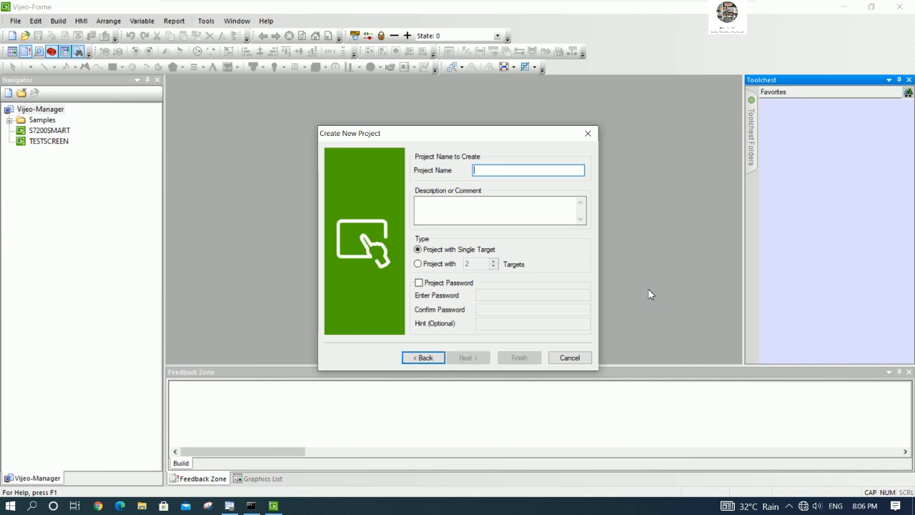
{"action": "type", "text": "PLCSMA"}
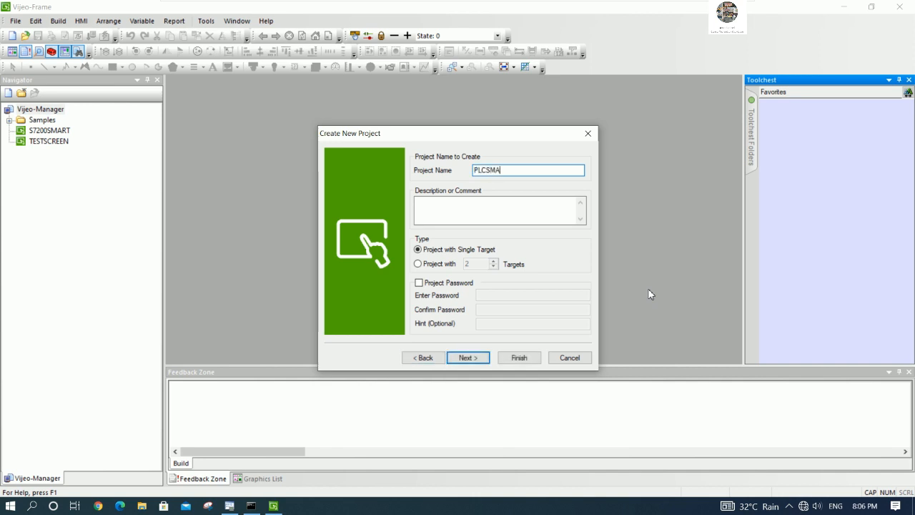
{"action": "type", "text": "RTHMI"}
Copy the project name, continue to the target settings and name the target PLCSMARTHMICONNECTION
{"action": "left_click_drag", "start_coordinate": [524, 170], "coordinate": [453, 175]}
{"action": "key", "text": "ctrl+c"}
{"action": "left_click", "coordinate": [462, 360]}
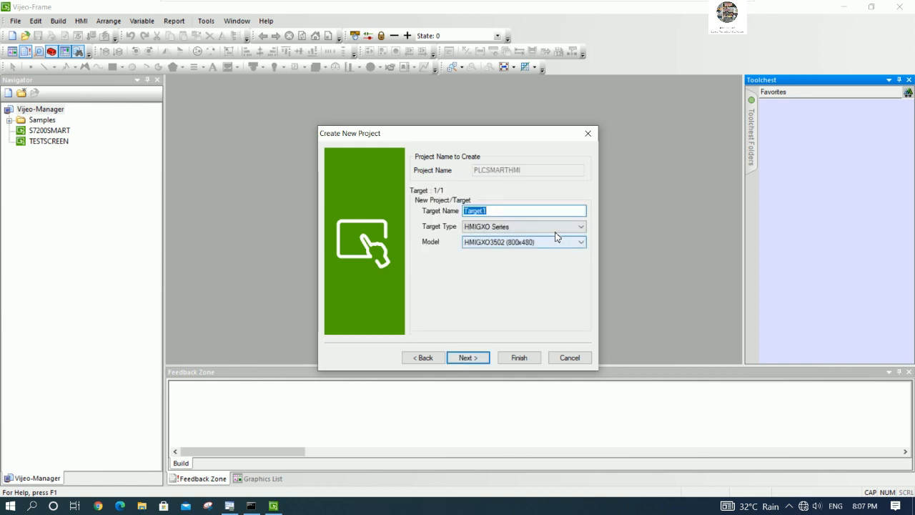
{"action": "key", "text": "ctrl+v"}
{"action": "type", "text": "CONNE"}
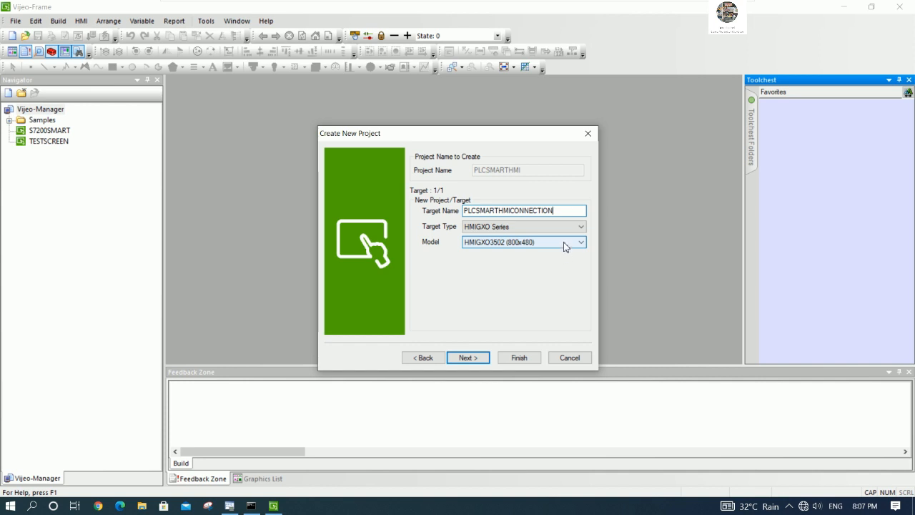
Set the target type to HMIGXO Series and the model to HMIGXO3502 (800x480)
{"action": "left_click", "coordinate": [544, 231]}
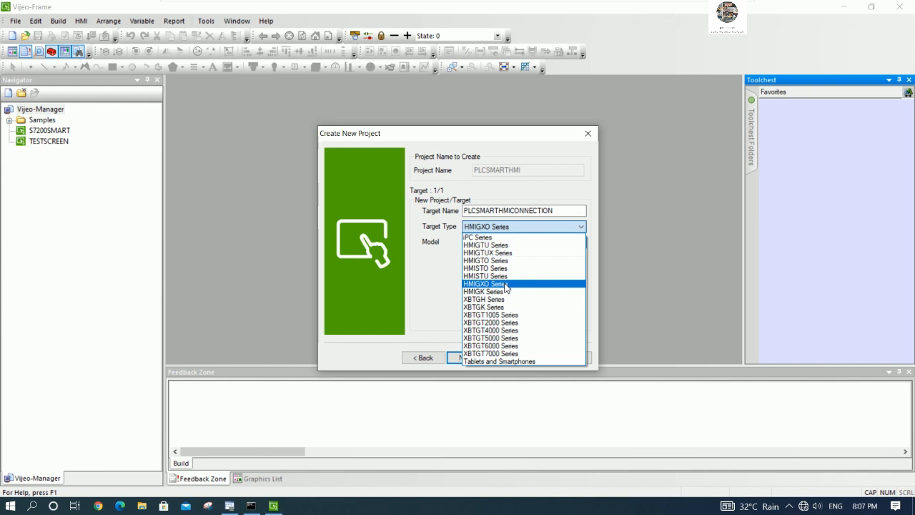
{"action": "left_click", "coordinate": [485, 285]}
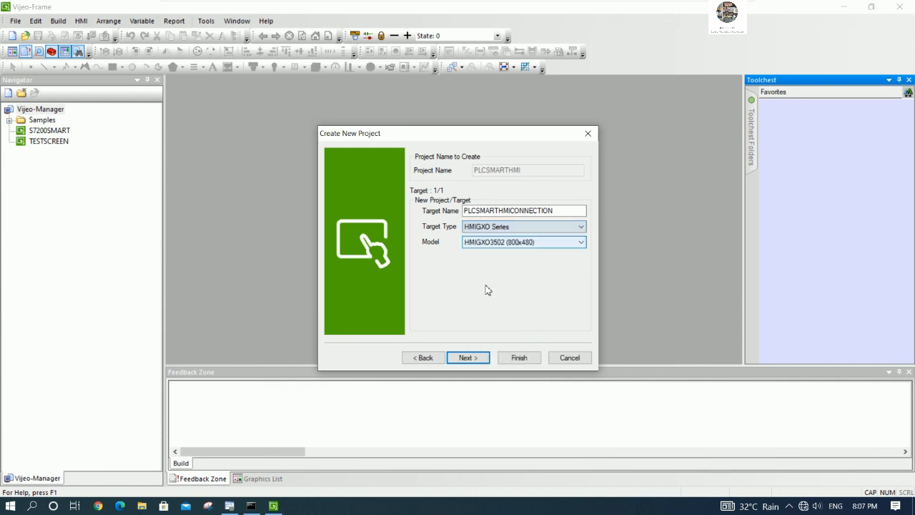
{"action": "left_click", "coordinate": [582, 244]}
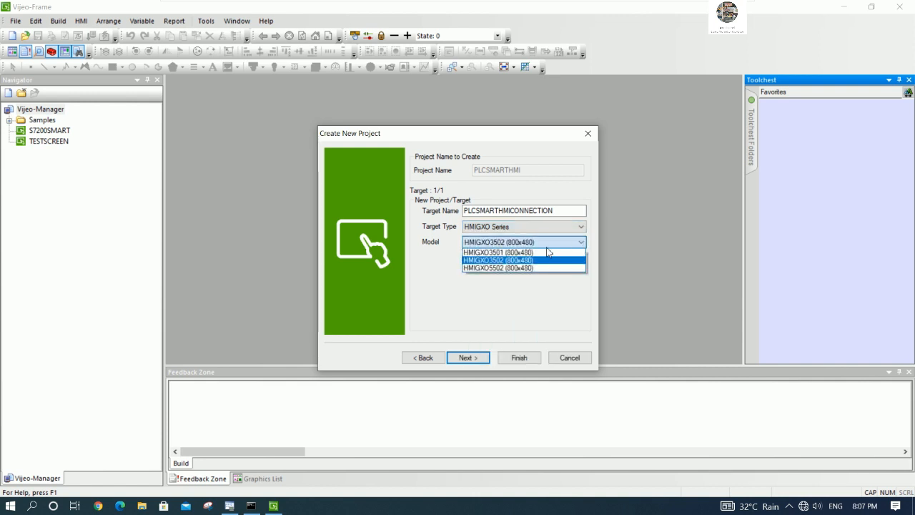
{"action": "left_click", "coordinate": [498, 260]}
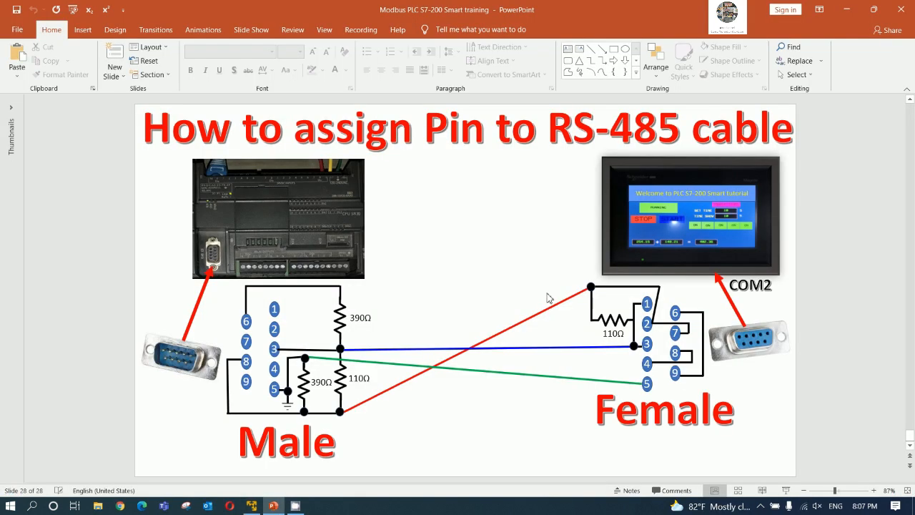
Check the HMI model label on the PLC-to-HMI connection slide in PowerPoint
{"action": "key", "text": "Up"}
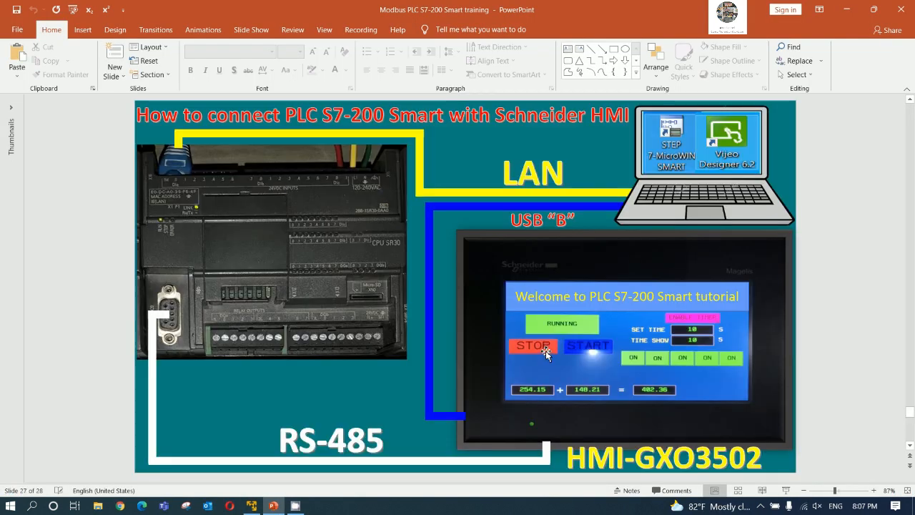
{"action": "triple_click", "coordinate": [642, 461]}
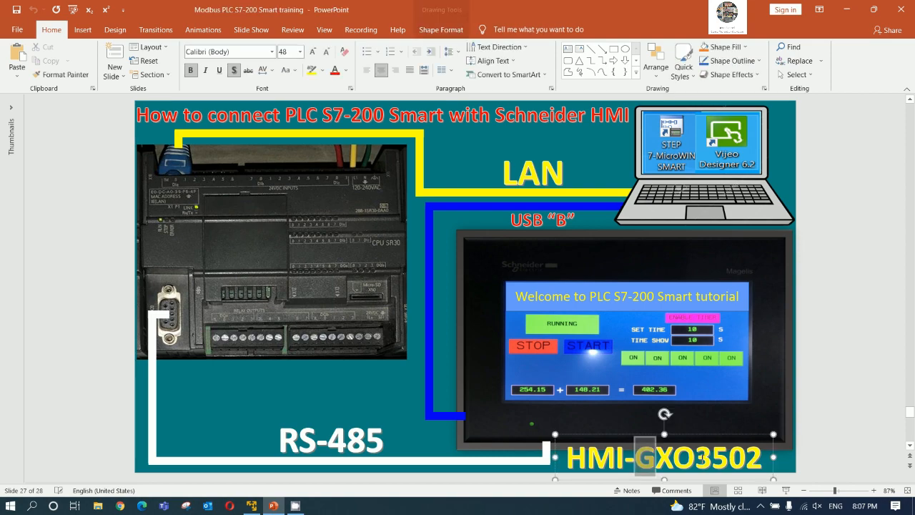
{"action": "left_click", "coordinate": [827, 367]}
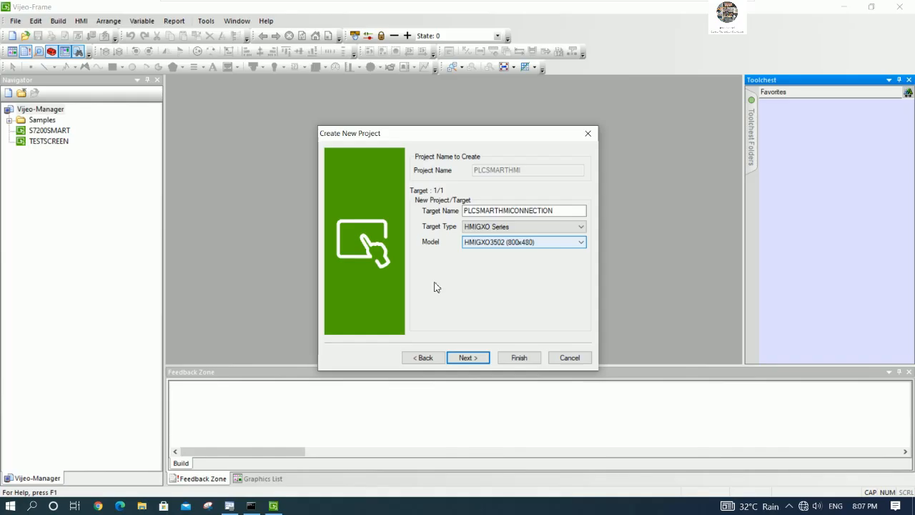
Add the Siemens AG SIMATIC S7 MPI/PPI driver with S7-200 Series equipment and finish creating the project
{"action": "left_click", "coordinate": [467, 358]}
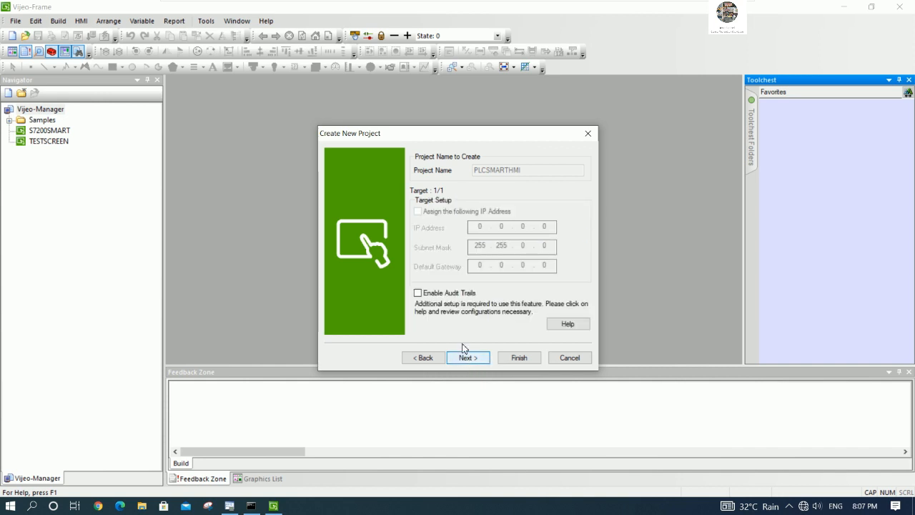
{"action": "left_click", "coordinate": [468, 361]}
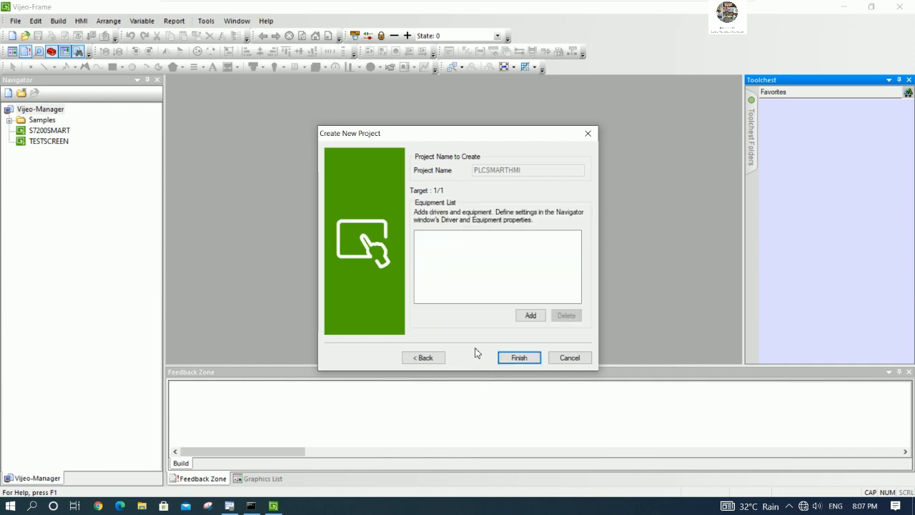
{"action": "left_click", "coordinate": [530, 316]}
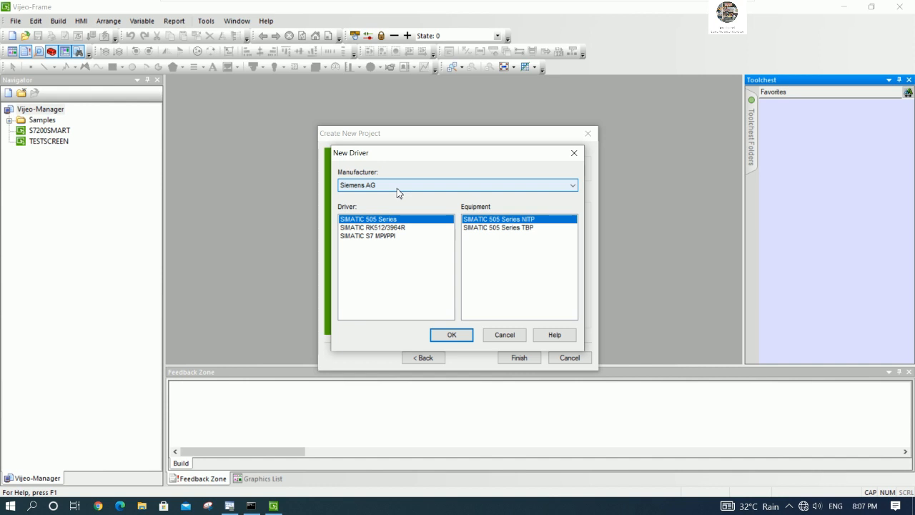
{"action": "left_click", "coordinate": [367, 238]}
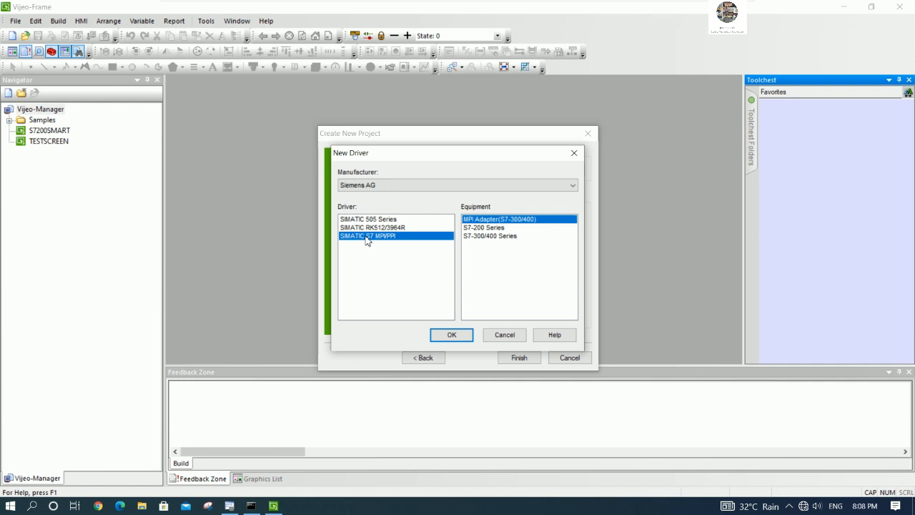
{"action": "left_click", "coordinate": [483, 229]}
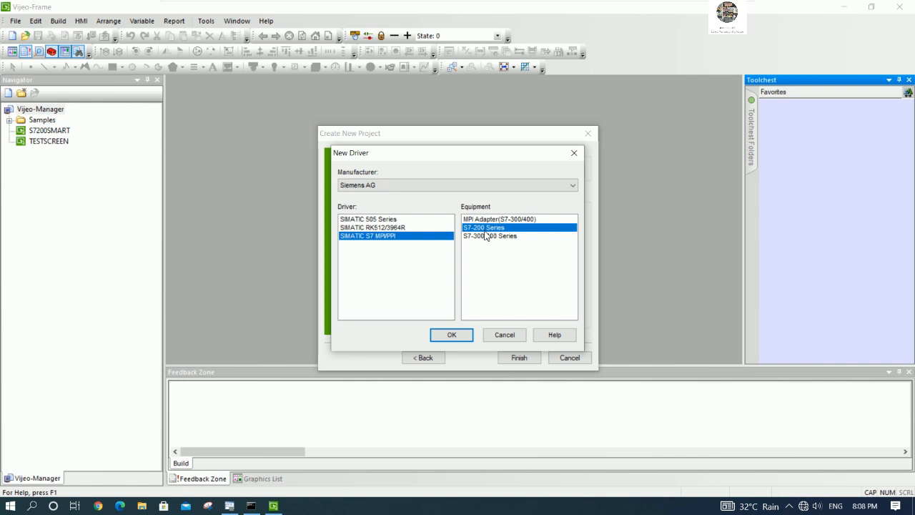
{"action": "left_click", "coordinate": [456, 337]}
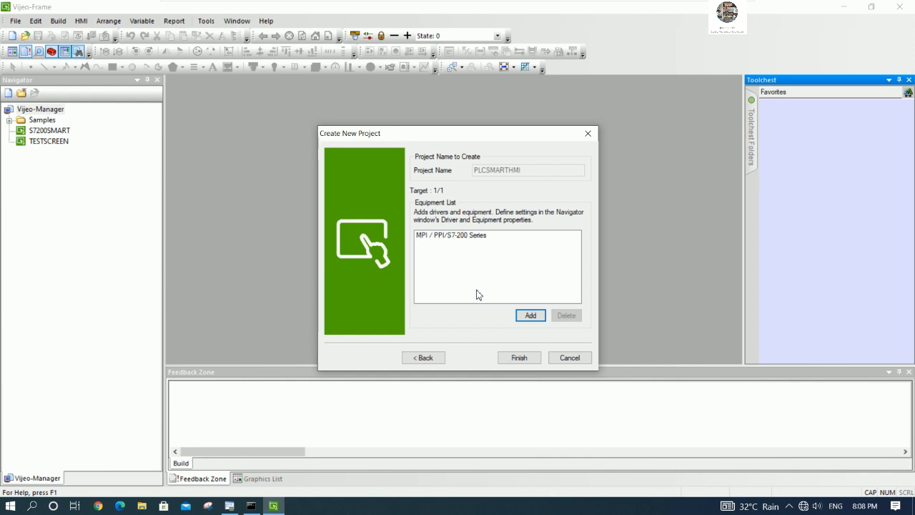
{"action": "left_click", "coordinate": [512, 357]}
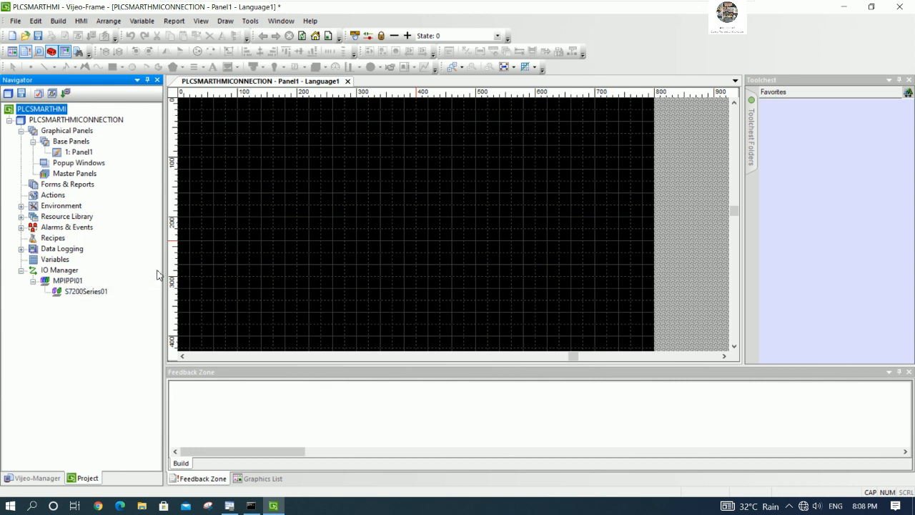
Open the configuration of the MPIPPI01 driver and set its transmission speed to 9600
{"action": "mouse_move", "coordinate": [163, 273]}
{"action": "left_mouse_down"}
{"action": "mouse_move", "coordinate": [129, 275]}
{"action": "mouse_move", "coordinate": [174, 275]}
{"action": "left_mouse_up"}
{"action": "double_click", "coordinate": [68, 281]}
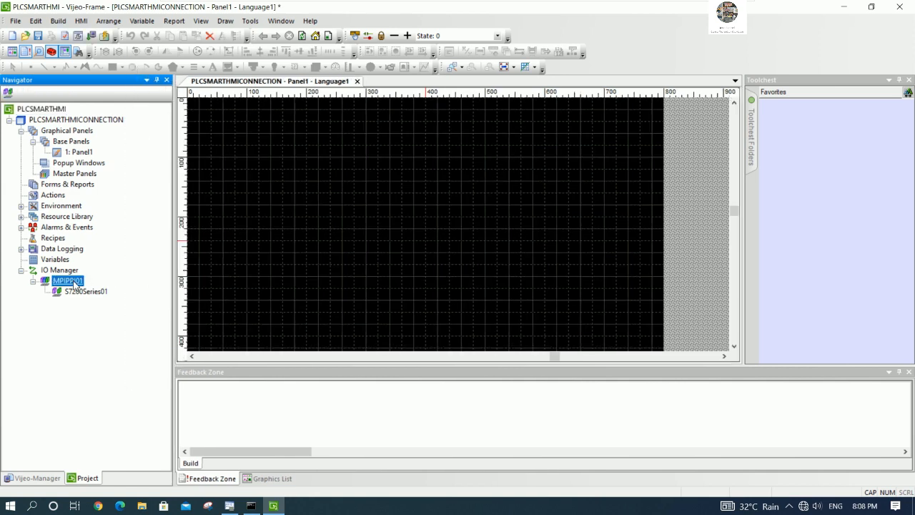
{"action": "left_click", "coordinate": [450, 249]}
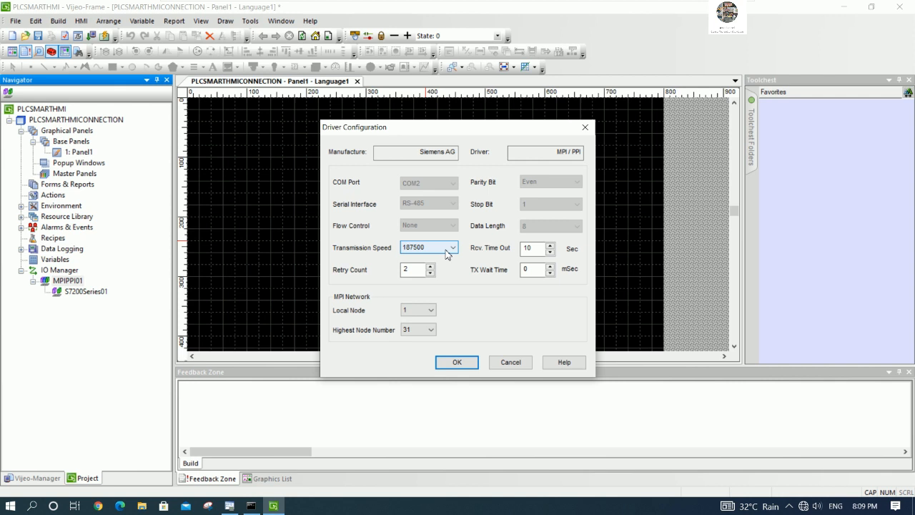
{"action": "left_click", "coordinate": [448, 252]}
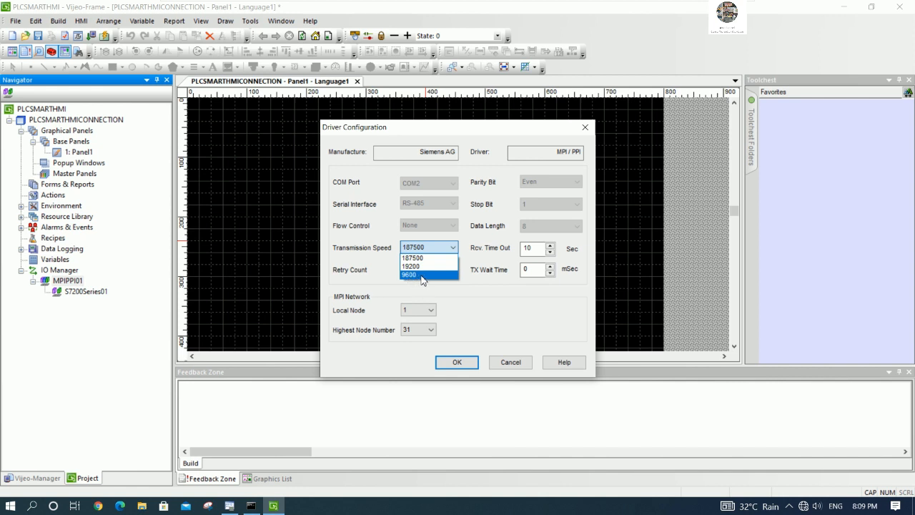
{"action": "left_click", "coordinate": [422, 275]}
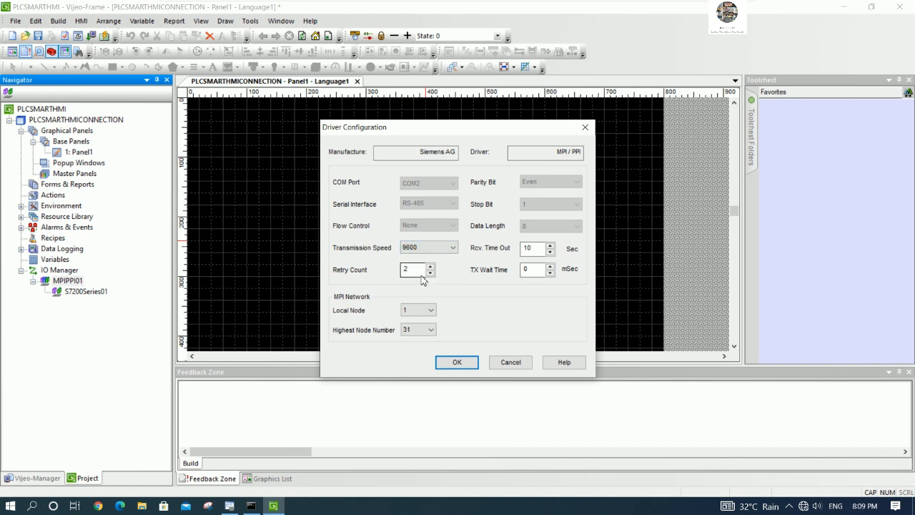
Switch the driver's transmission speed to 187500 and back to 9600
{"action": "left_click", "coordinate": [450, 248]}
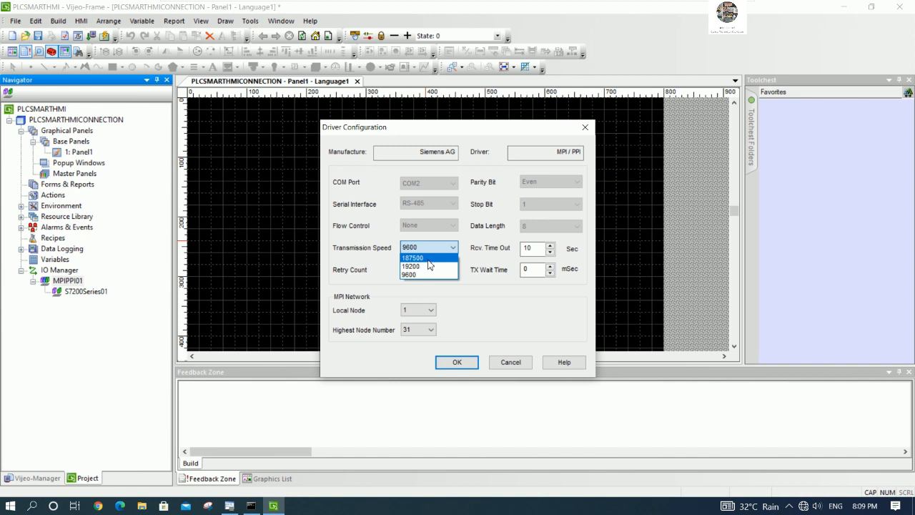
{"action": "left_click", "coordinate": [429, 258]}
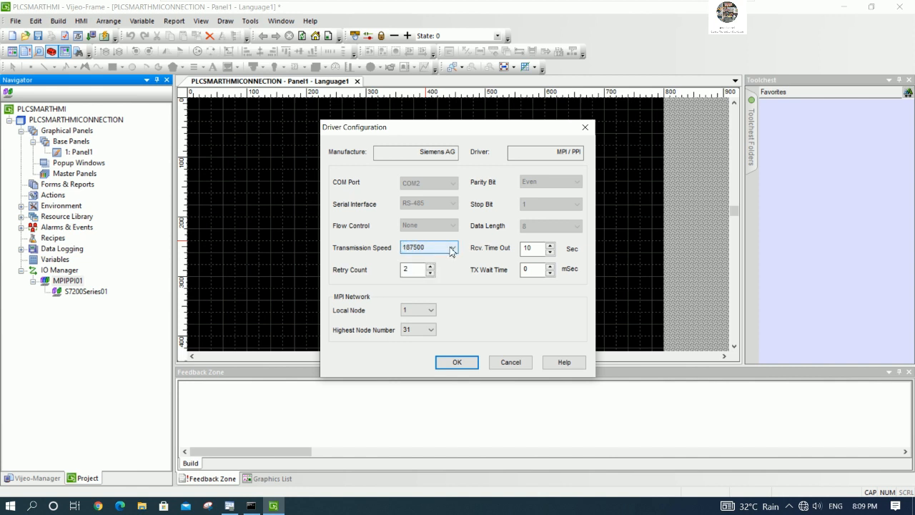
{"action": "left_click", "coordinate": [451, 248]}
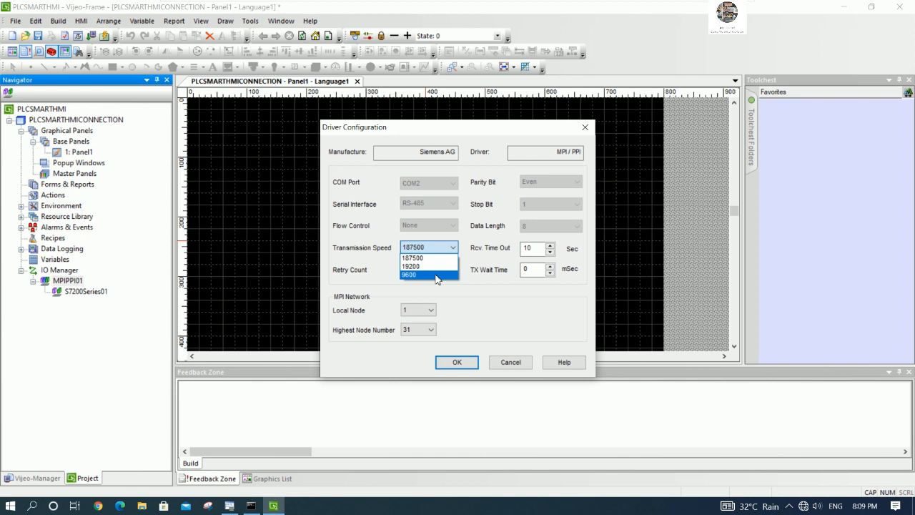
{"action": "left_click", "coordinate": [436, 276]}
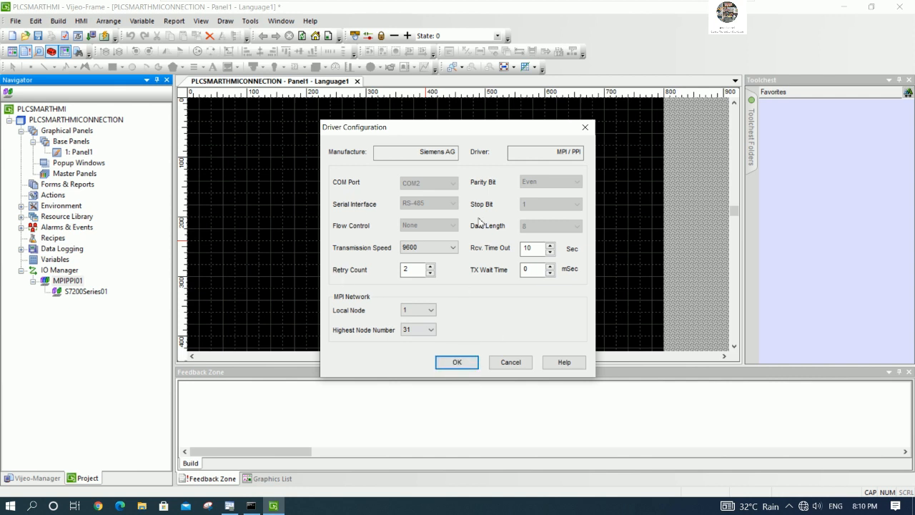
Select 9600 as the transmission speed again and apply the driver configuration
{"action": "left_click", "coordinate": [452, 248]}
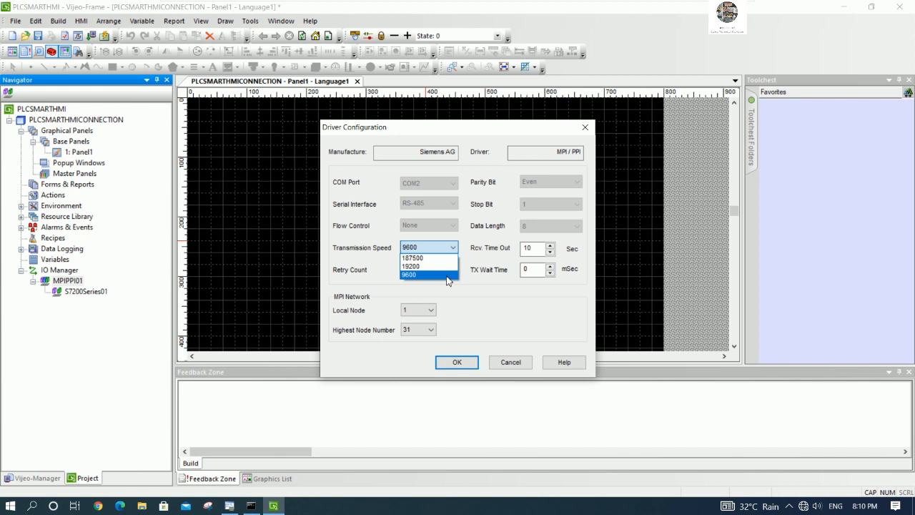
{"action": "left_click", "coordinate": [447, 275]}
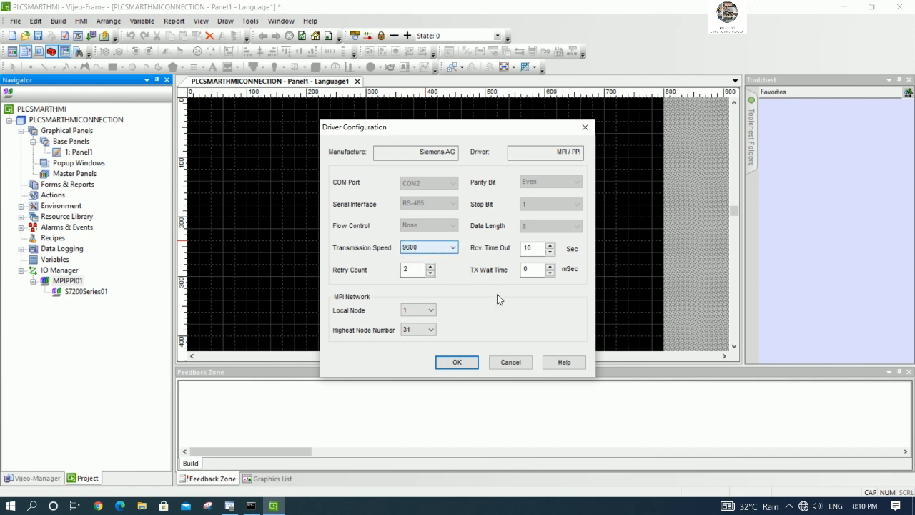
{"action": "left_click", "coordinate": [457, 363]}
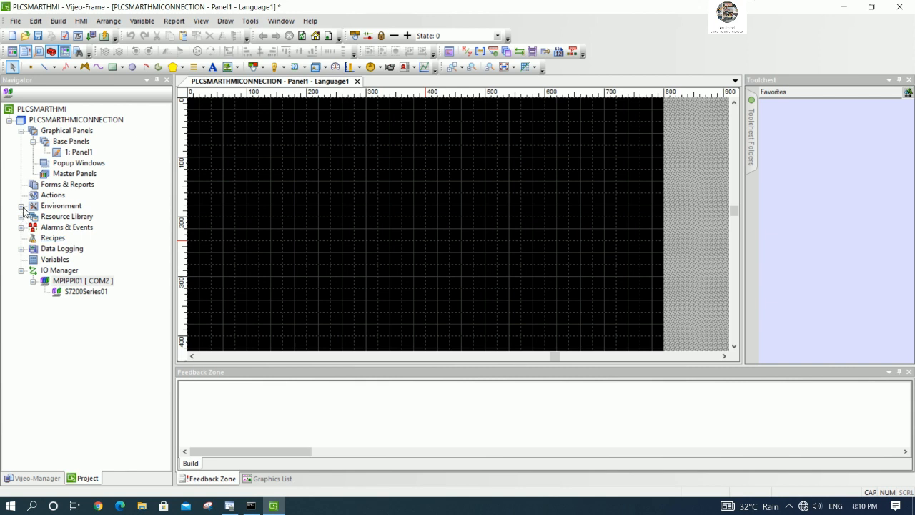
Check the ladder symbols in STEP 7-Micro/WIN SMART and add a BOOL variable named STOPM1 to the Vijeo Designer project's variables
{"action": "double_click", "coordinate": [50, 260]}
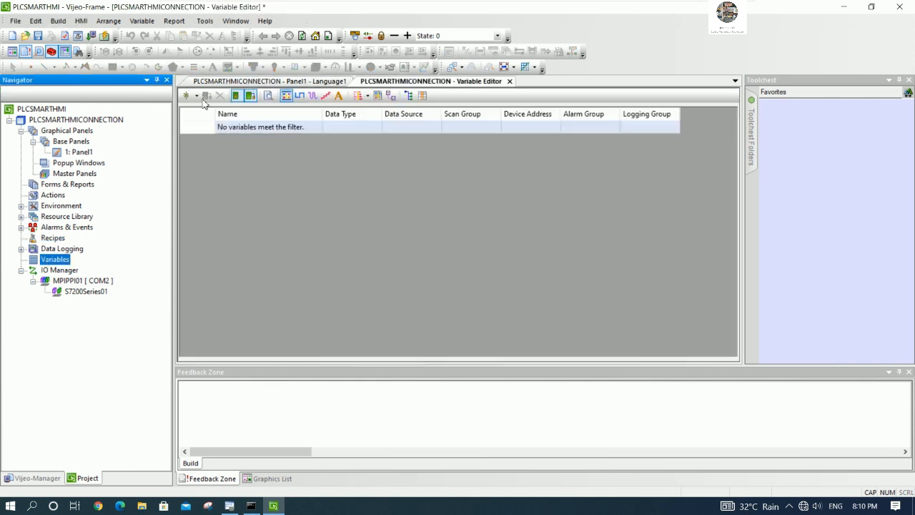
{"action": "left_click", "coordinate": [196, 95]}
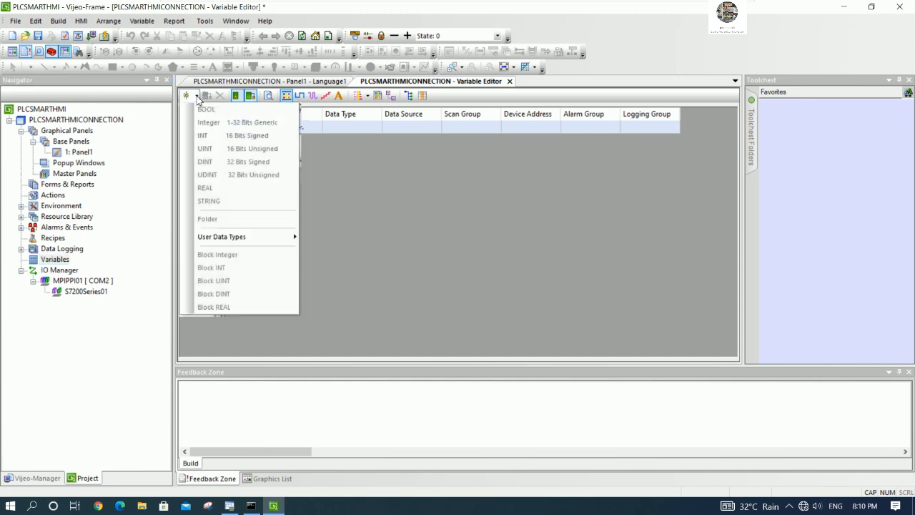
{"action": "left_click", "coordinate": [249, 505]}
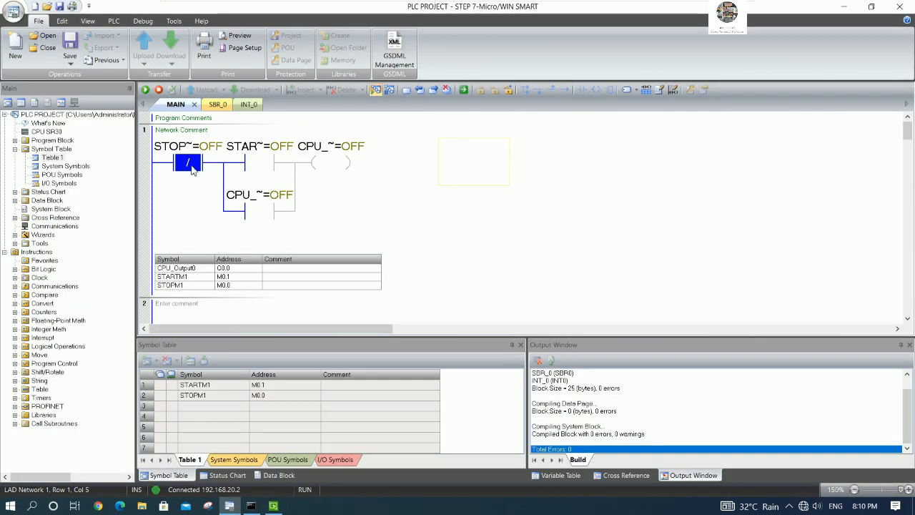
{"action": "left_click", "coordinate": [273, 506]}
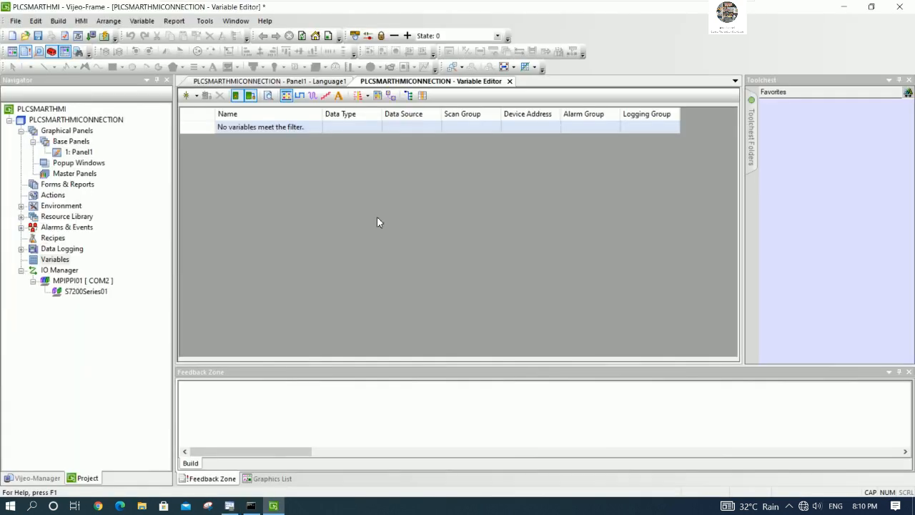
{"action": "left_click", "coordinate": [196, 96]}
{"action": "left_click", "coordinate": [207, 109]}
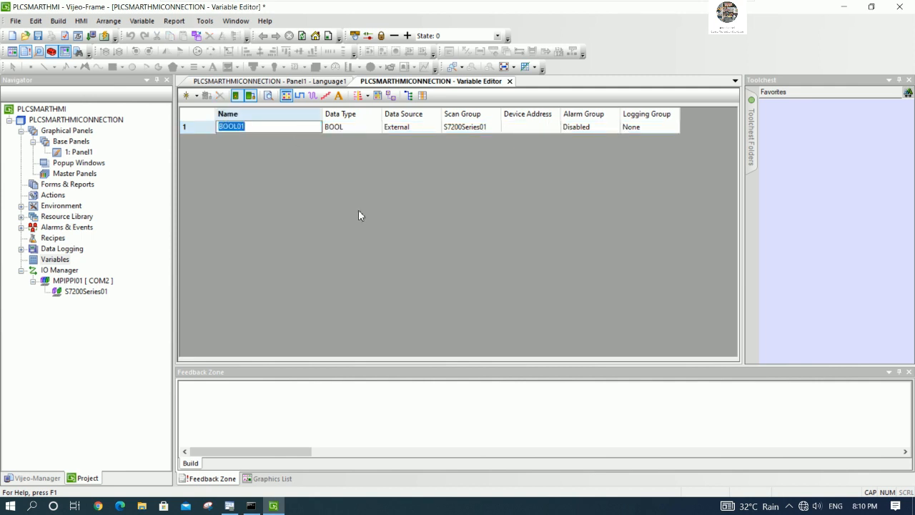
{"action": "type", "text": "STOPM1"}
{"action": "key", "text": "Return"}
Assign STOPM1 to the S7200Series01 scan group and set its device address to memory area M, address 0, bit 0
{"action": "left_click", "coordinate": [493, 127]}
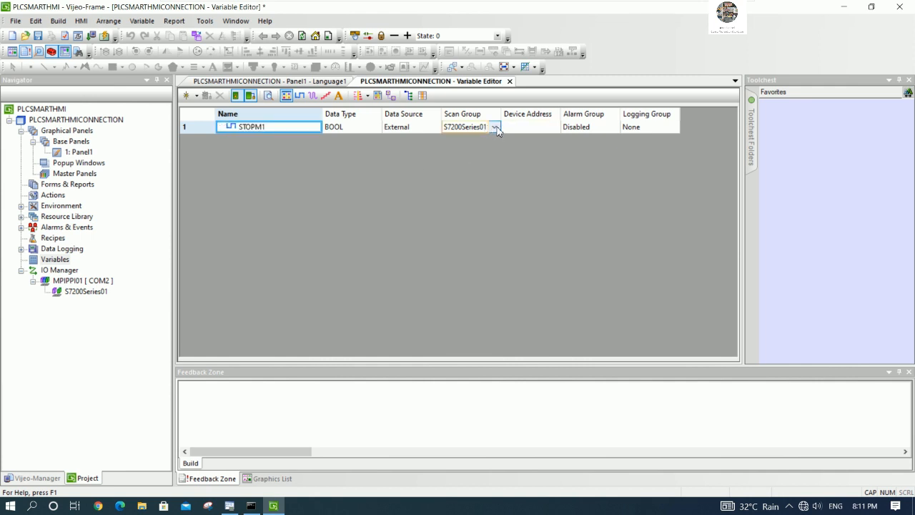
{"action": "left_click", "coordinate": [494, 127]}
{"action": "left_click", "coordinate": [481, 139]}
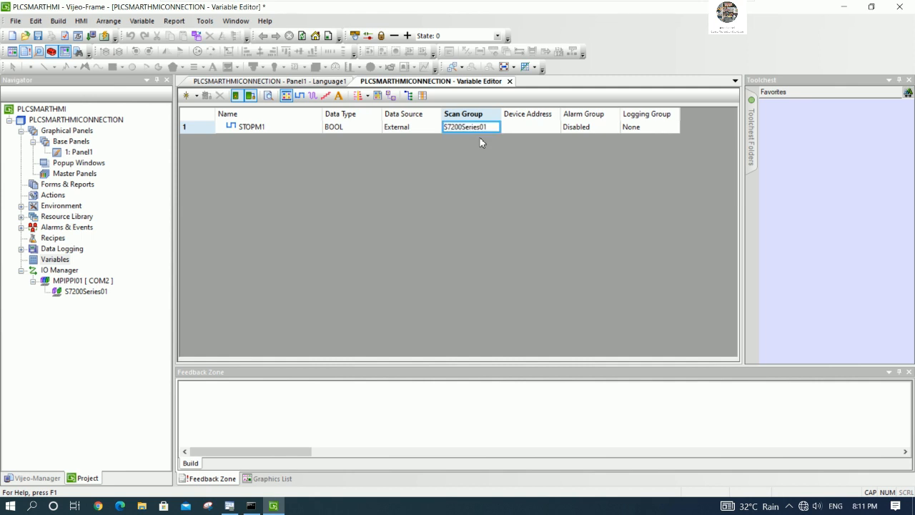
{"action": "left_click", "coordinate": [530, 127]}
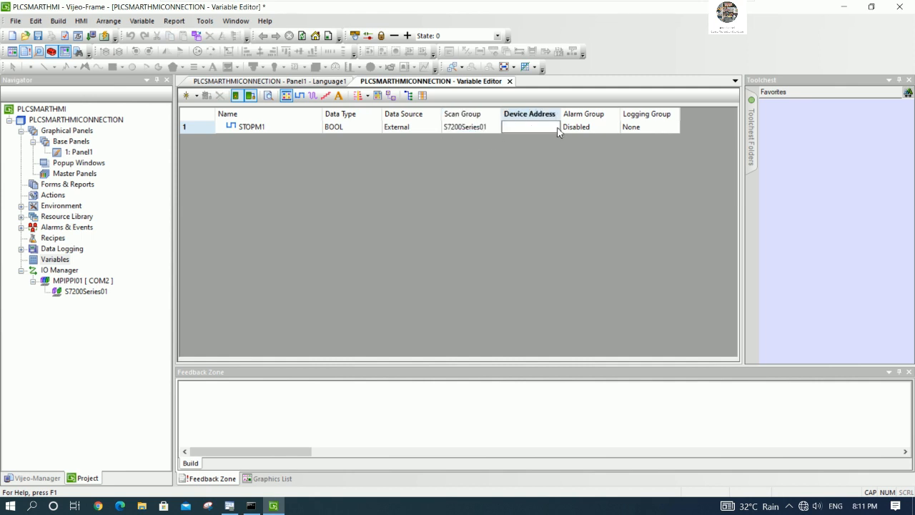
{"action": "left_click", "coordinate": [555, 127]}
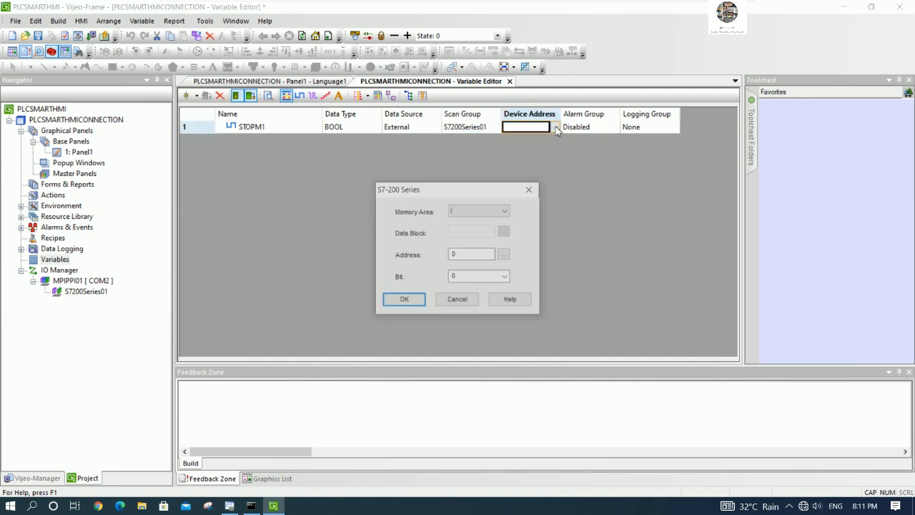
{"action": "left_click", "coordinate": [462, 211]}
{"action": "left_click", "coordinate": [463, 238]}
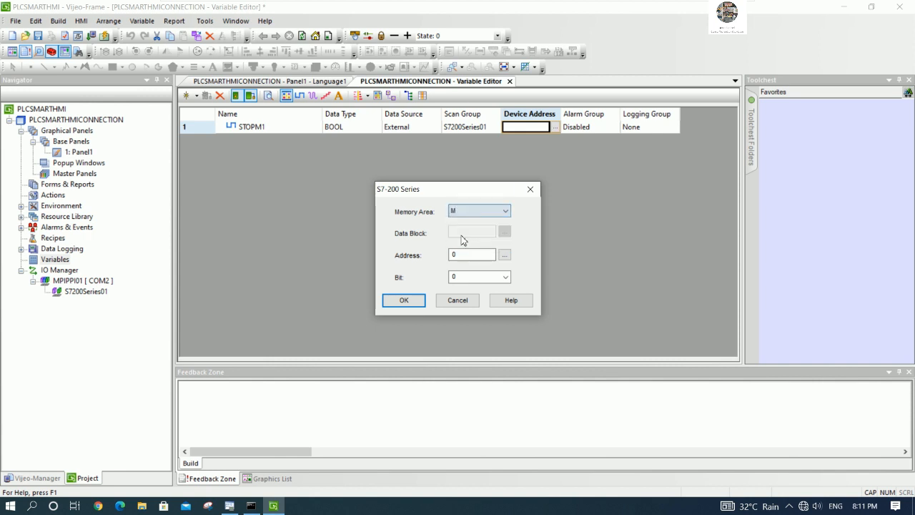
{"action": "key", "text": "Tab"}
{"action": "left_click", "coordinate": [453, 277]}
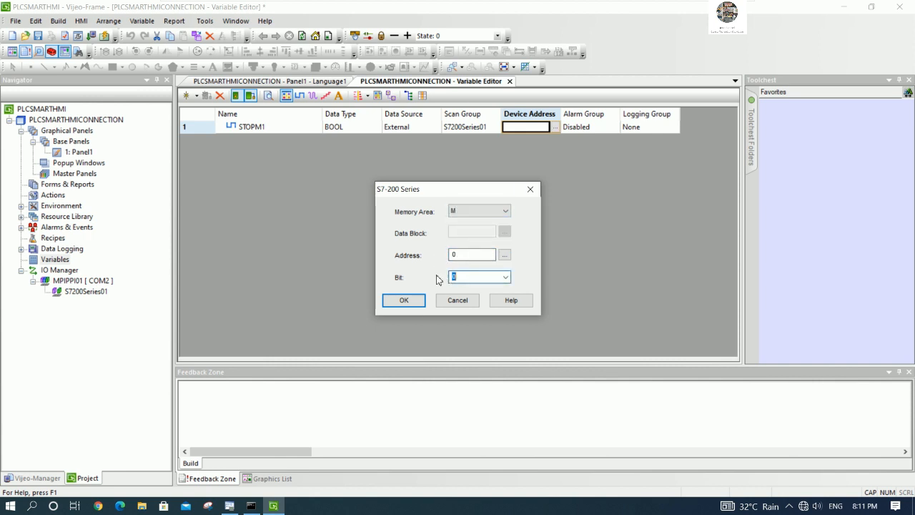
{"action": "left_click", "coordinate": [420, 300]}
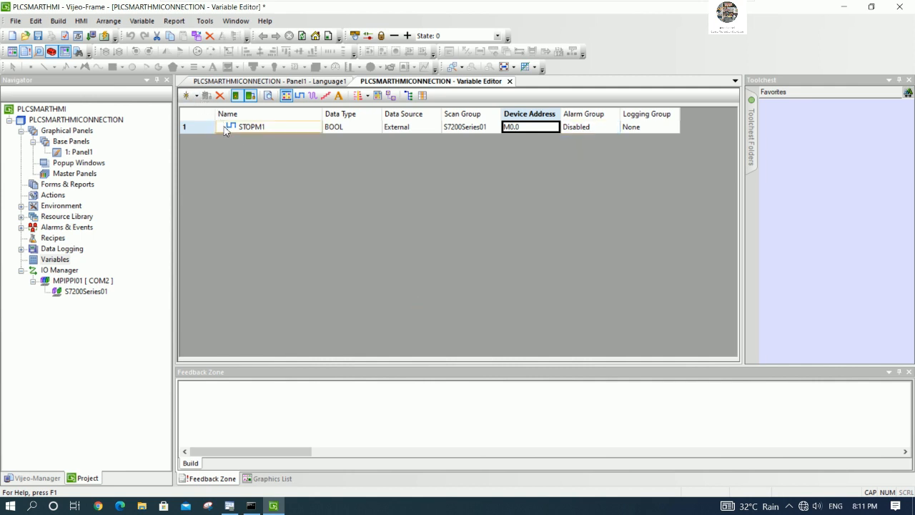
Add a second BOOL variable to the variable list and name it STARTM1
{"action": "left_click", "coordinate": [197, 129]}
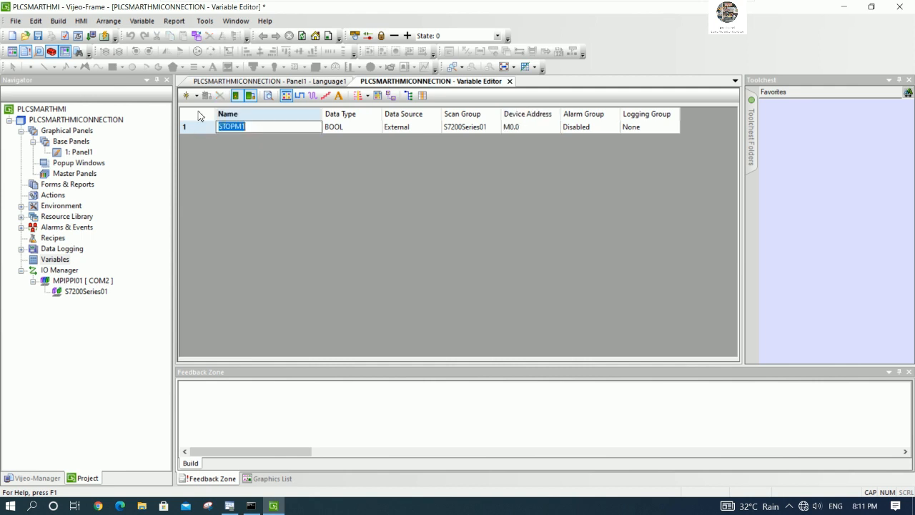
{"action": "left_click", "coordinate": [198, 95]}
{"action": "left_click", "coordinate": [357, 171]}
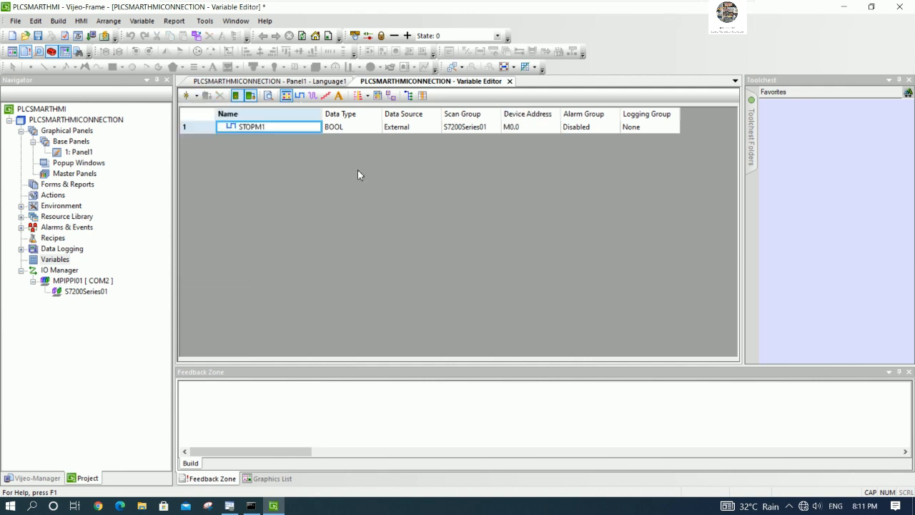
{"action": "left_click", "coordinate": [197, 96]}
{"action": "left_click", "coordinate": [207, 110]}
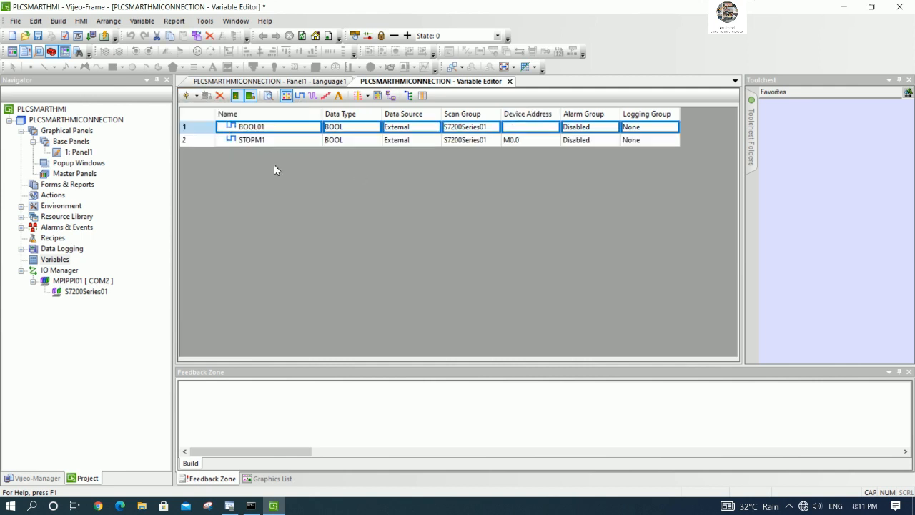
{"action": "left_click", "coordinate": [271, 128]}
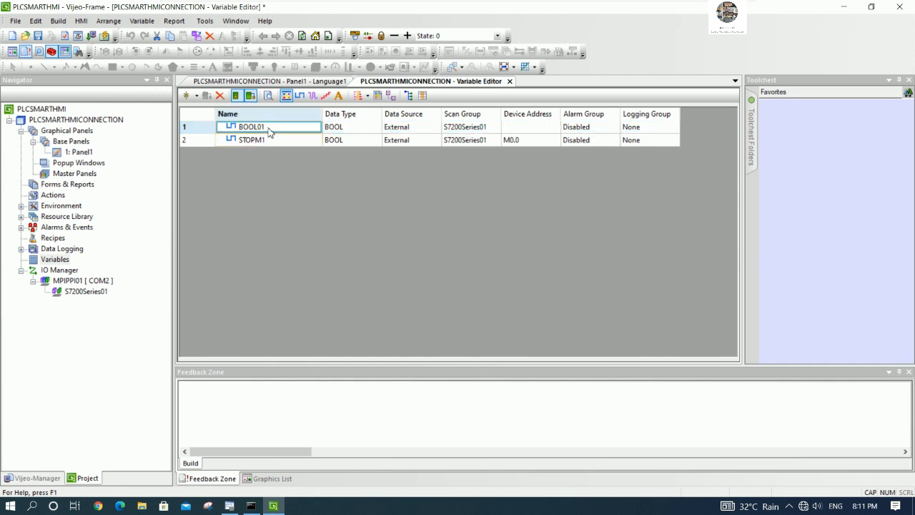
{"action": "type", "text": "ST"}
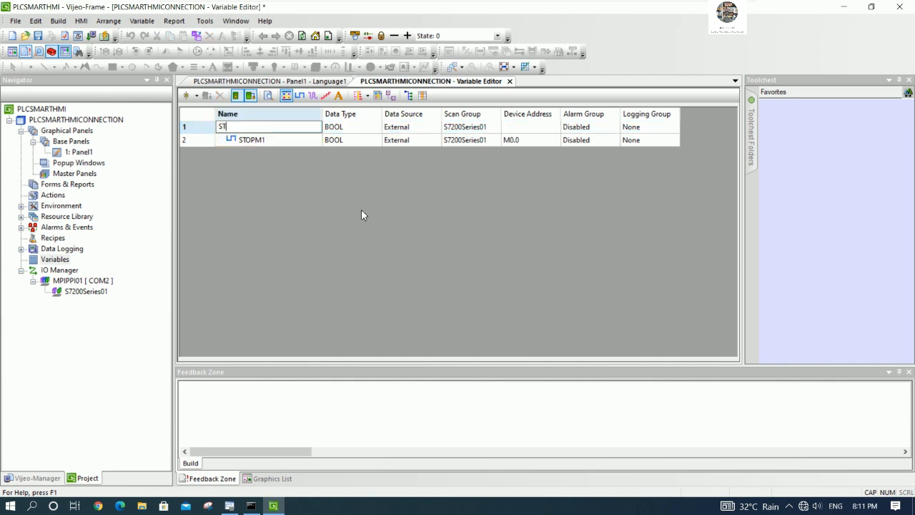
{"action": "type", "text": "ARTM1"}
{"action": "key", "text": "Return"}
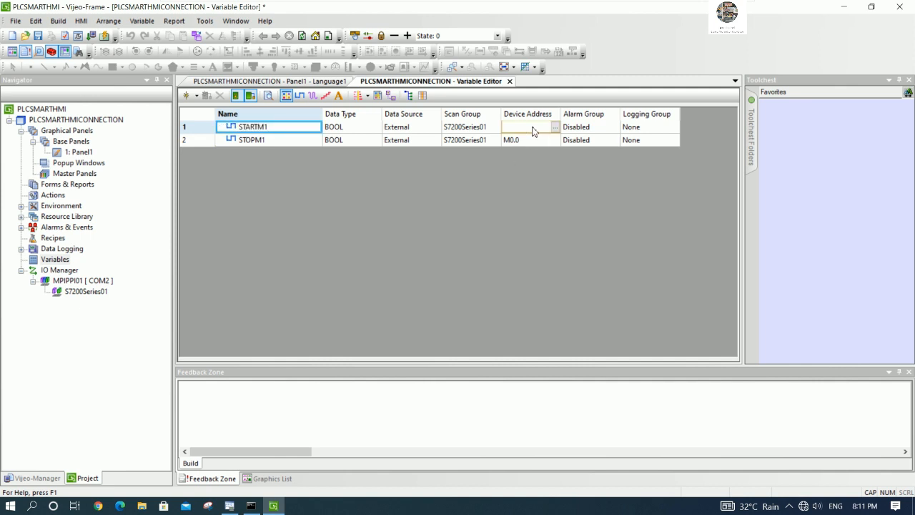
Check the start symbol's address in STEP 7-Micro/WIN SMART and set STARTM1's device address in Vijeo Designer to area M, address 0, bit 1
{"action": "left_click", "coordinate": [229, 506]}
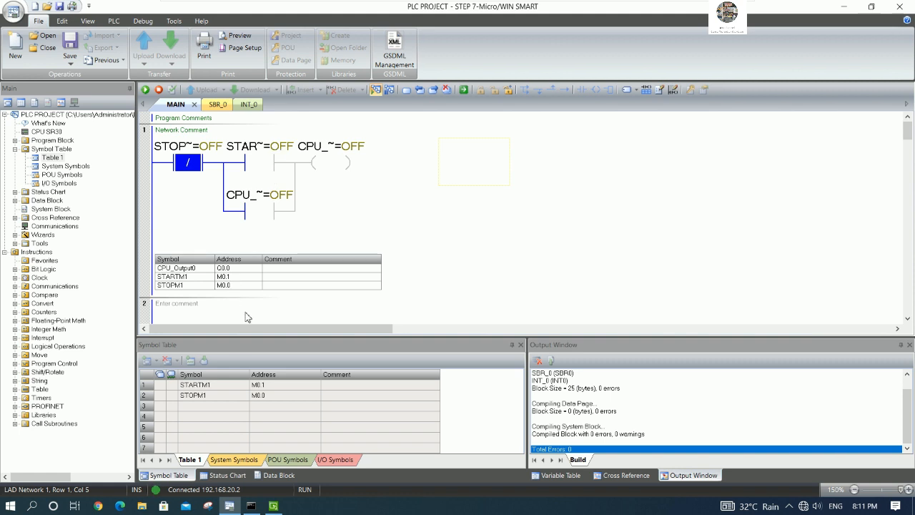
{"action": "left_click", "coordinate": [273, 506]}
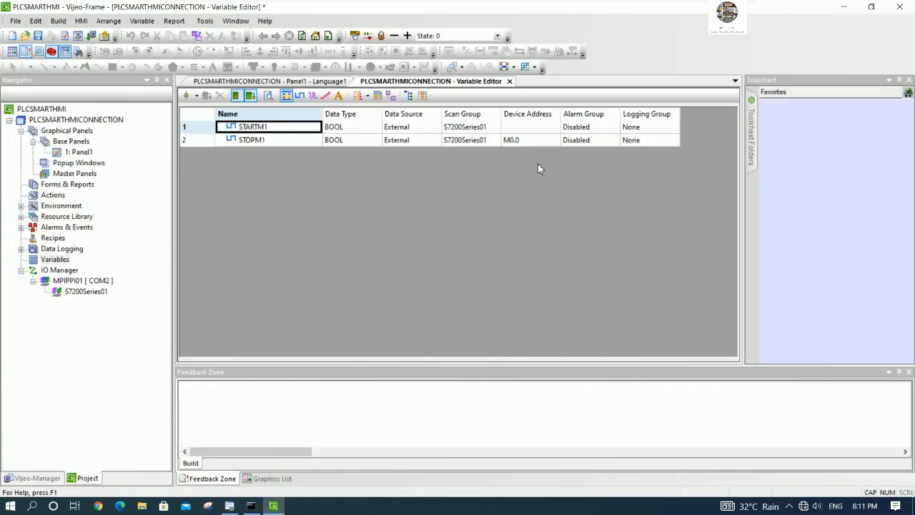
{"action": "left_click", "coordinate": [554, 126]}
{"action": "left_click", "coordinate": [555, 127]}
{"action": "left_click", "coordinate": [495, 211]}
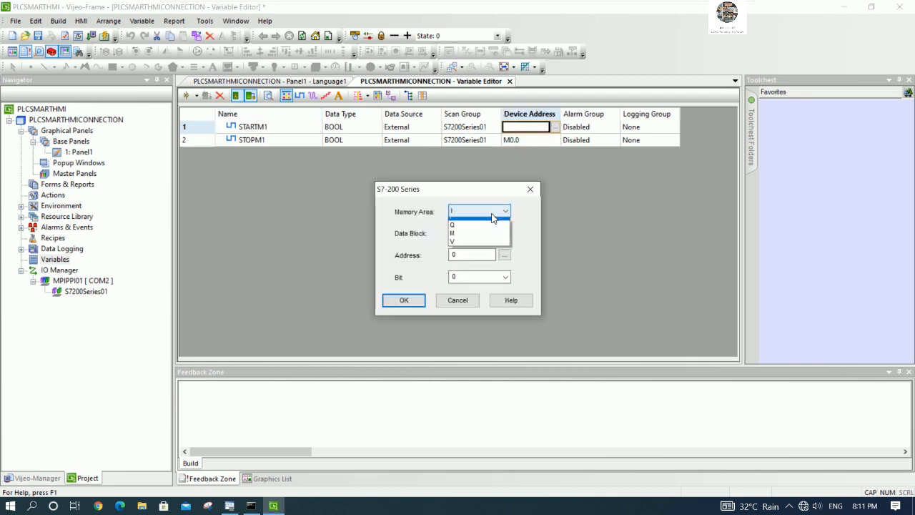
{"action": "left_click", "coordinate": [464, 240]}
{"action": "left_click", "coordinate": [465, 278]}
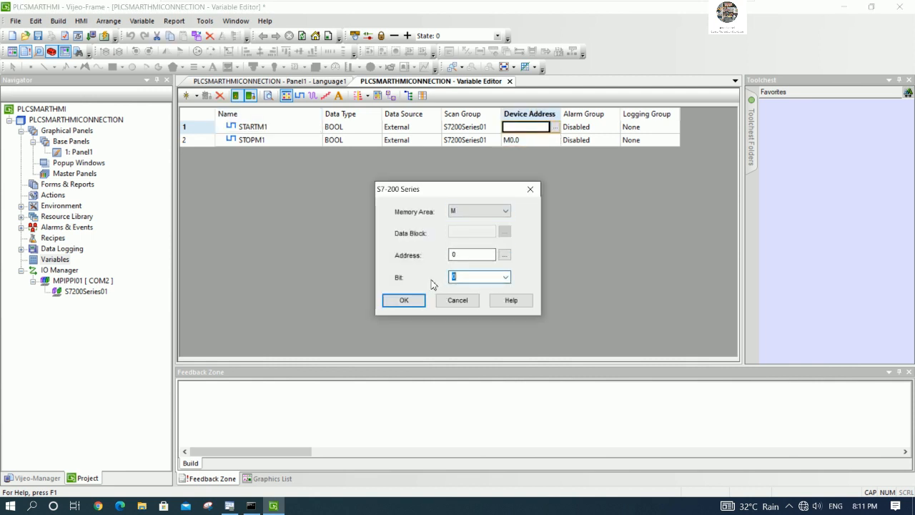
{"action": "left_click", "coordinate": [505, 277]}
{"action": "left_click", "coordinate": [470, 297]}
{"action": "left_click", "coordinate": [466, 255]}
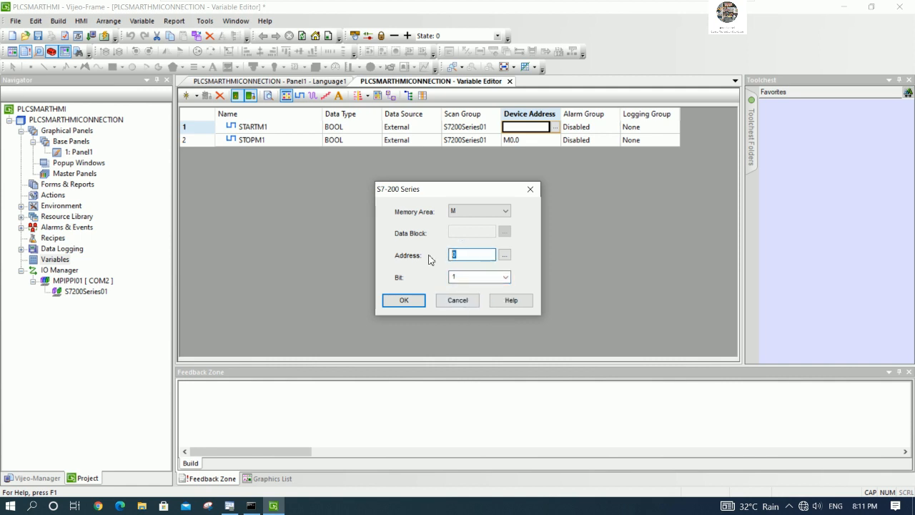
{"action": "left_click", "coordinate": [458, 278]}
{"action": "left_click", "coordinate": [403, 300]}
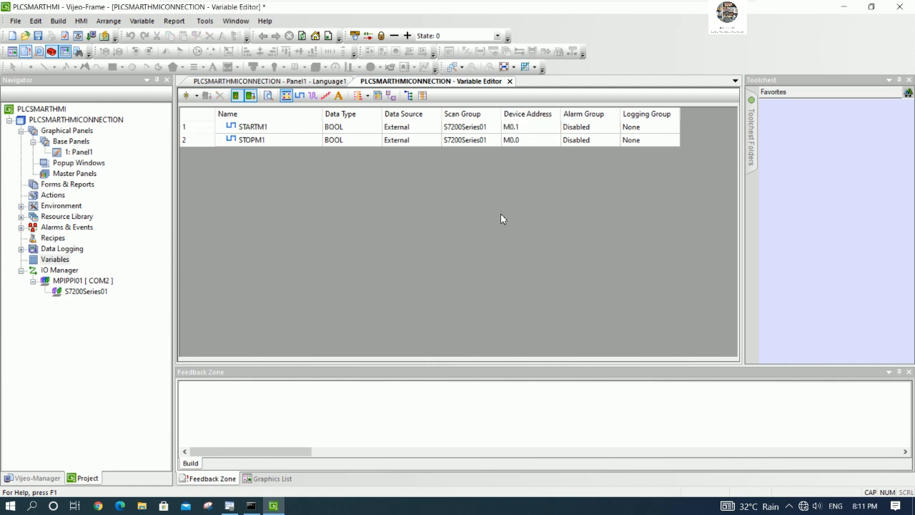
Check the output symbol in STEP 7-Micro/WIN SMART and add a BOOL variable named MOTOR1 in Vijeo Designer
{"action": "left_click", "coordinate": [228, 505]}
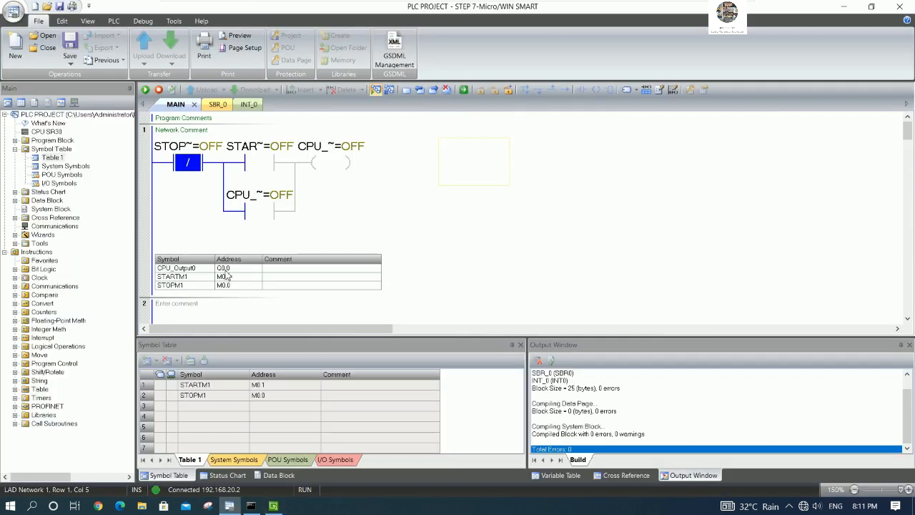
{"action": "left_click", "coordinate": [275, 506]}
{"action": "left_click", "coordinate": [197, 97]}
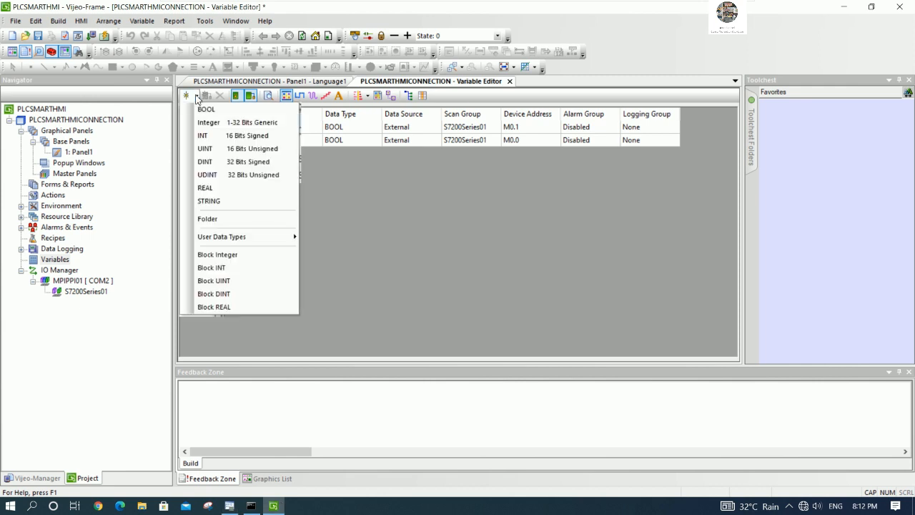
{"action": "left_click", "coordinate": [205, 109]}
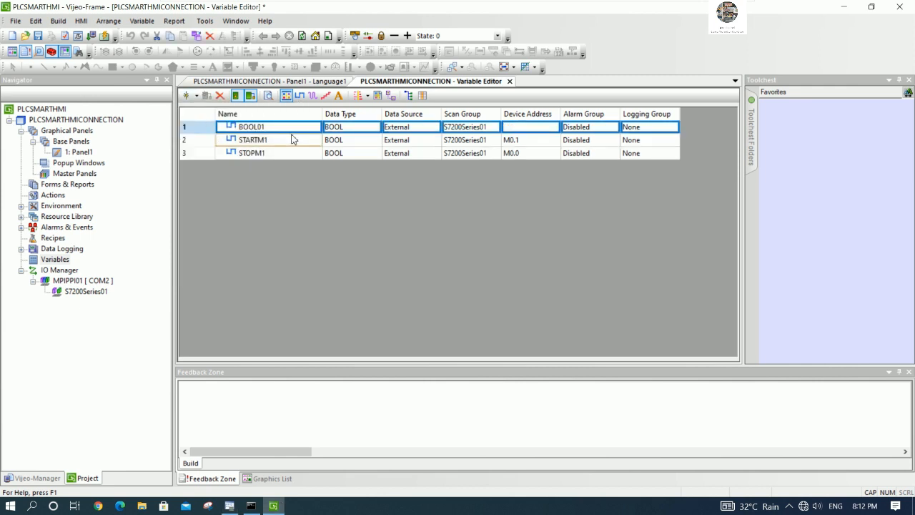
{"action": "type", "text": "MOTOR"}
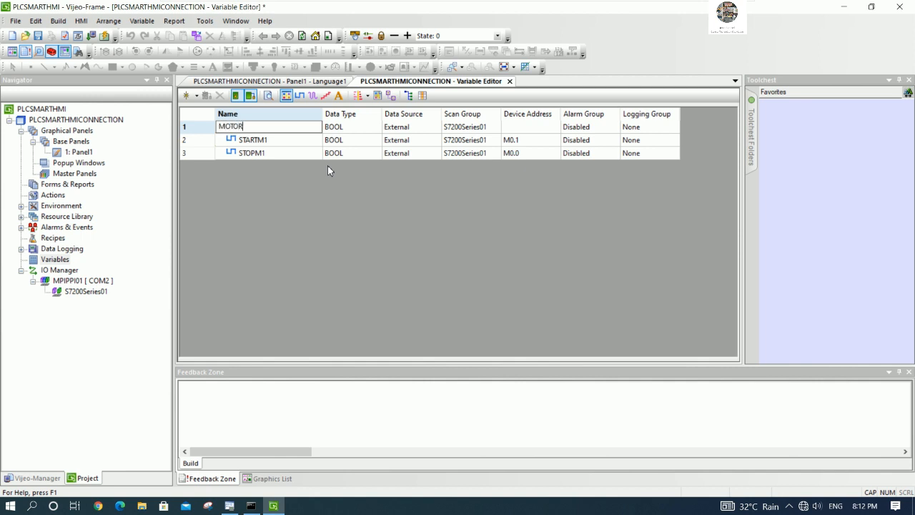
{"action": "type", "text": "1"}
{"action": "key", "text": "Return"}
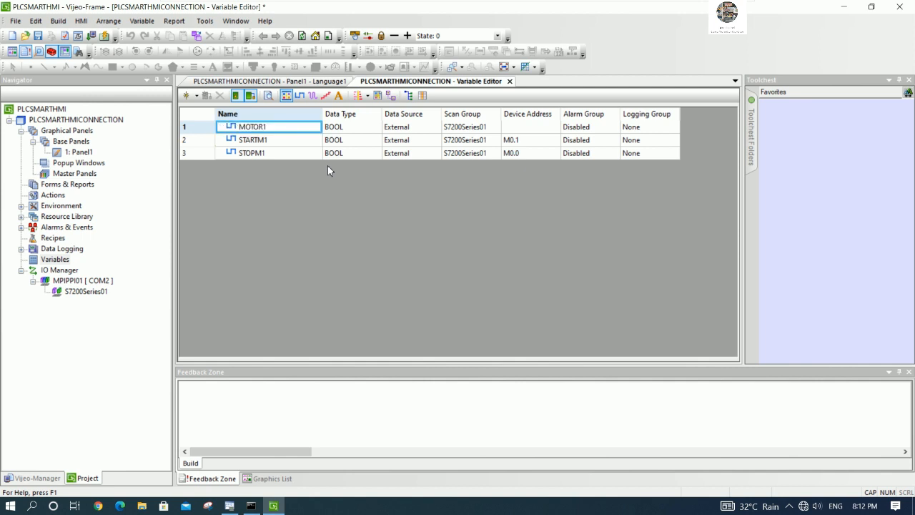
Set MOTOR1's device address to memory area Q, address 0, bit 0
{"action": "left_click", "coordinate": [527, 126]}
{"action": "left_click", "coordinate": [555, 127]}
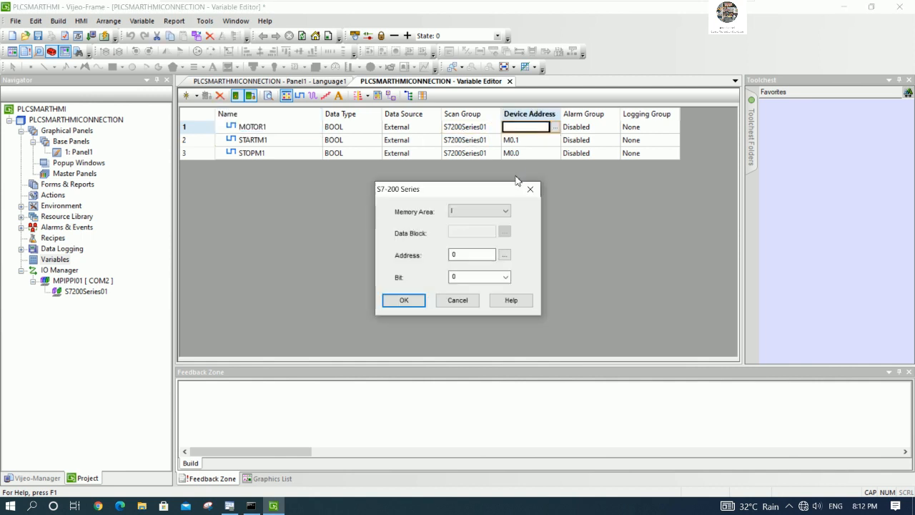
{"action": "left_click", "coordinate": [496, 210]}
{"action": "left_click", "coordinate": [476, 230]}
{"action": "left_click", "coordinate": [461, 256]}
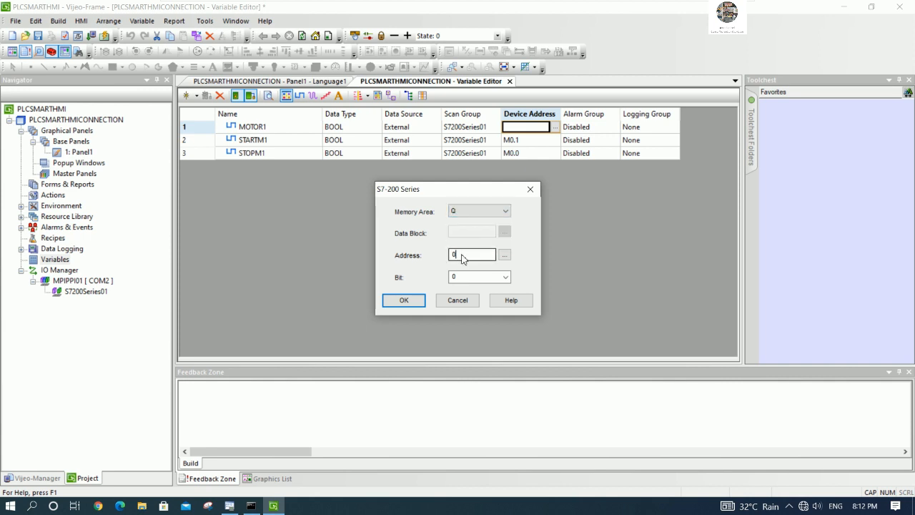
{"action": "left_click", "coordinate": [457, 277]}
{"action": "left_click", "coordinate": [403, 300]}
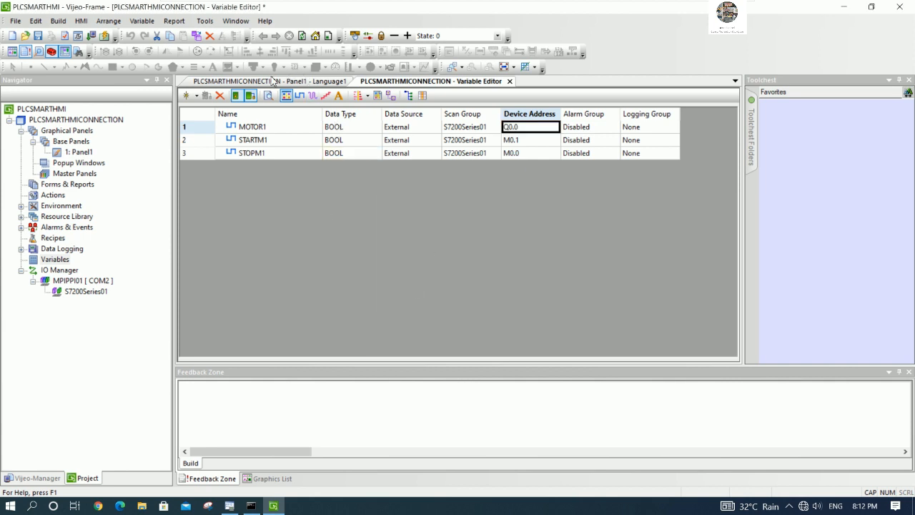
Return to Panel1 and shrink the Feedback Zone to enlarge the panel's editing area
{"action": "left_click", "coordinate": [272, 81]}
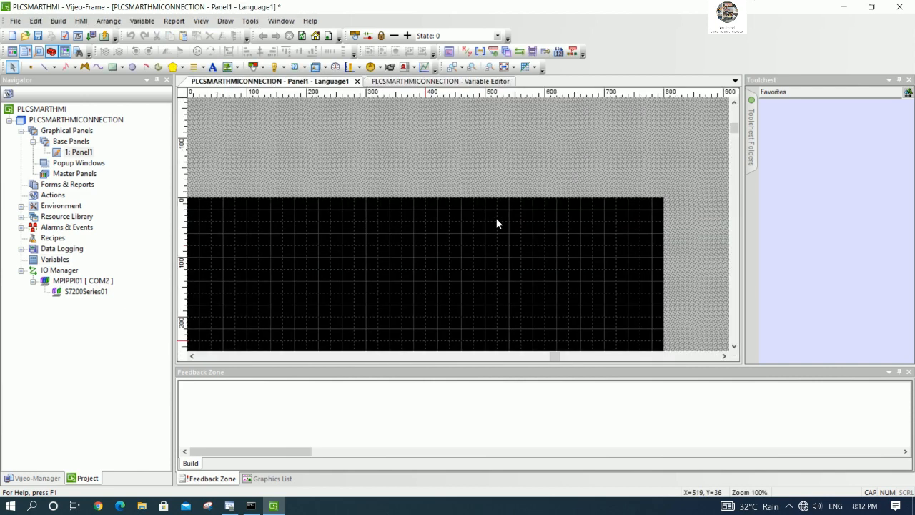
{"action": "right_click", "coordinate": [382, 201]}
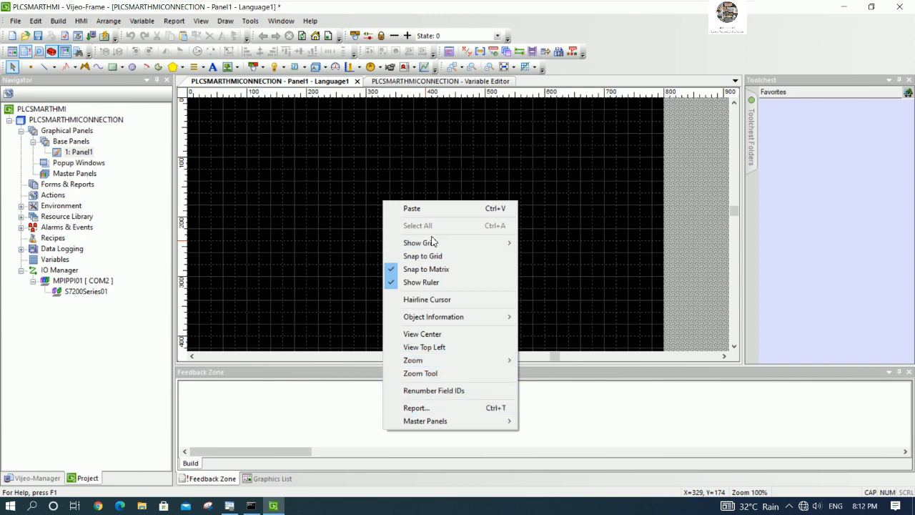
{"action": "left_click", "coordinate": [316, 230]}
{"action": "right_click", "coordinate": [393, 205]}
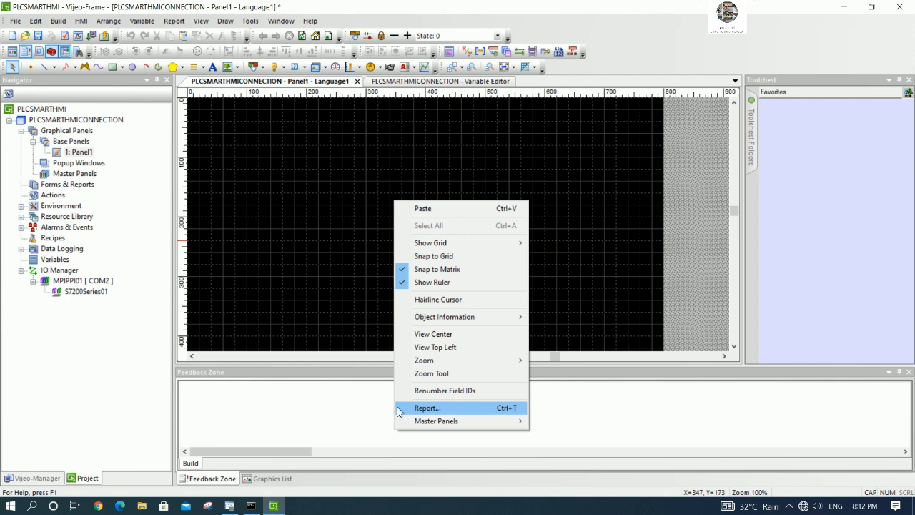
{"action": "left_click", "coordinate": [333, 207]}
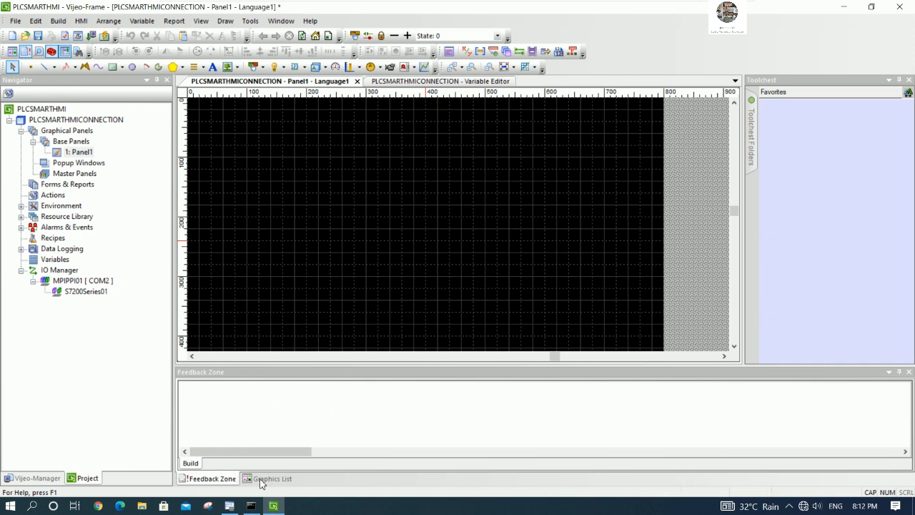
{"action": "left_click_drag", "start_coordinate": [302, 368], "coordinate": [302, 404]}
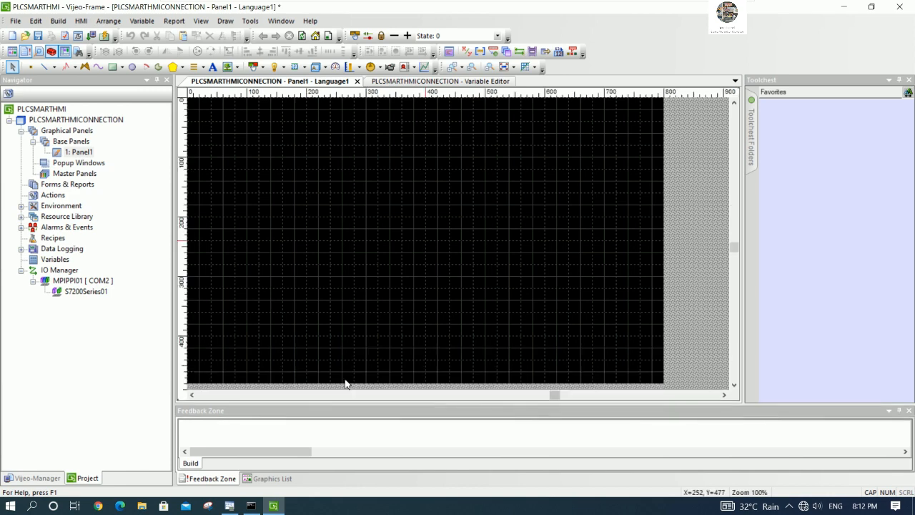
{"action": "scroll", "coordinate": [706, 296], "scroll_direction": "down", "scroll_amount": 3}
{"action": "scroll", "coordinate": [672, 312], "scroll_direction": "up", "scroll_amount": 5}
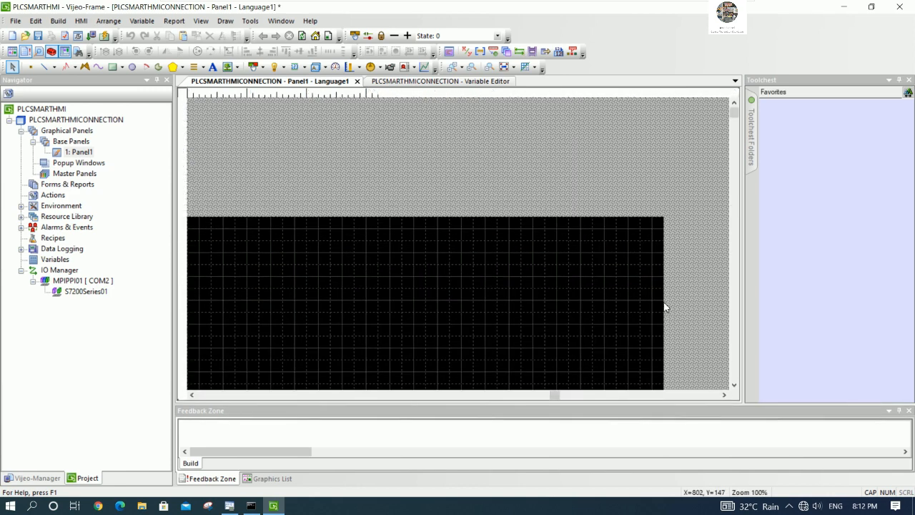
{"action": "scroll", "coordinate": [664, 307], "scroll_direction": "down", "scroll_amount": 3}
{"action": "scroll", "coordinate": [657, 295], "scroll_direction": "up", "scroll_amount": 1}
{"action": "right_click", "coordinate": [388, 186]}
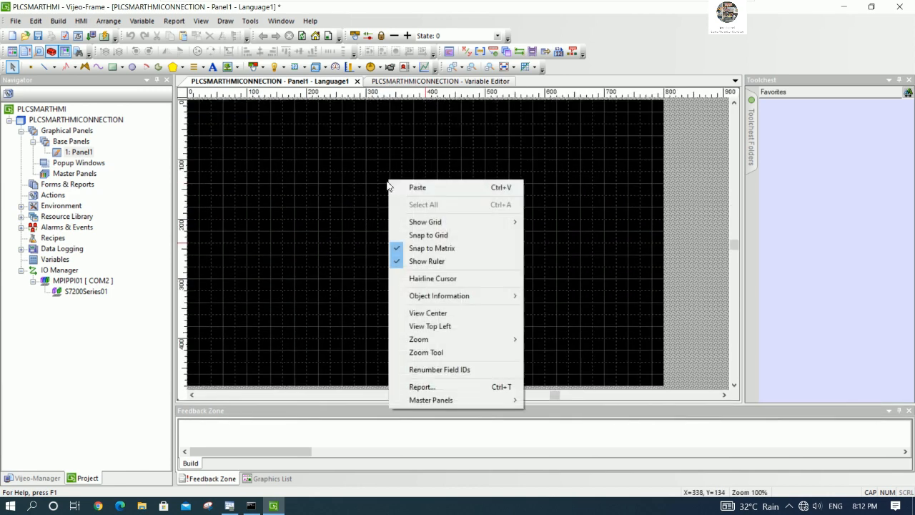
{"action": "left_click", "coordinate": [332, 285]}
{"action": "right_click", "coordinate": [341, 173]}
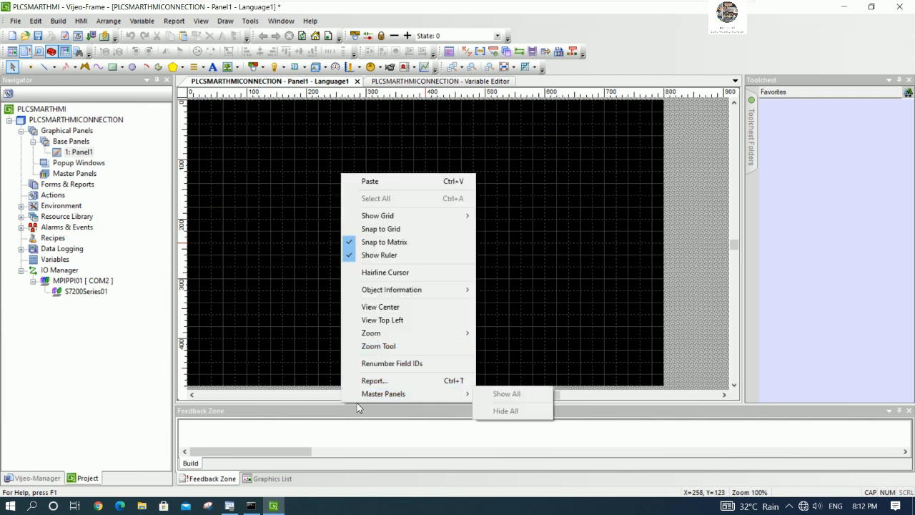
{"action": "mouse_move", "coordinate": [431, 292]}
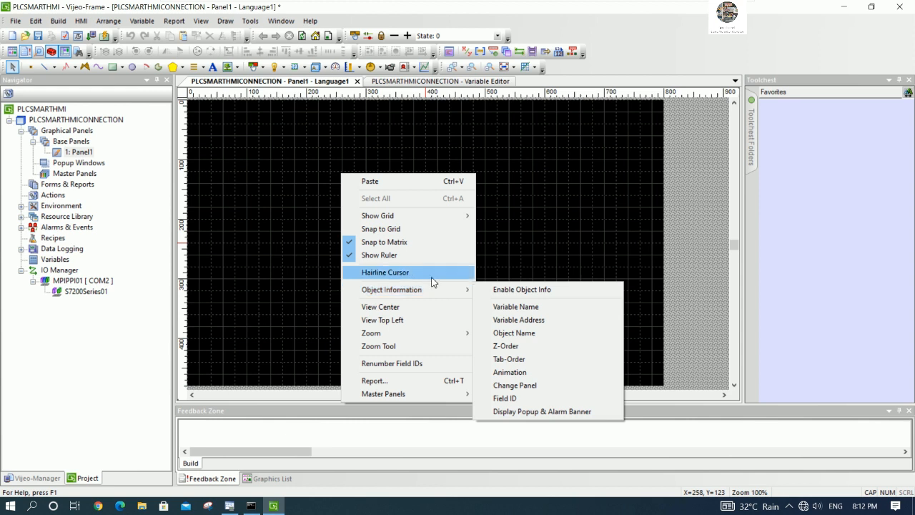
{"action": "mouse_move", "coordinate": [438, 217]}
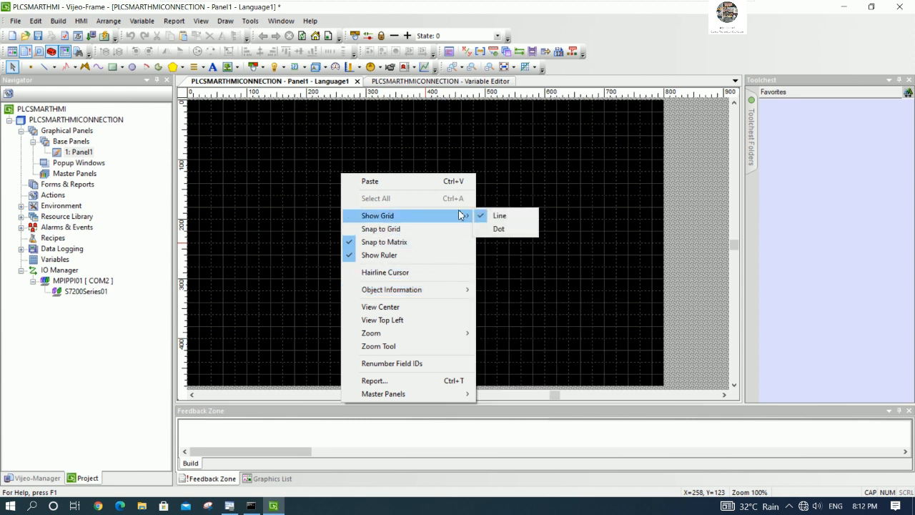
{"action": "mouse_move", "coordinate": [466, 292]}
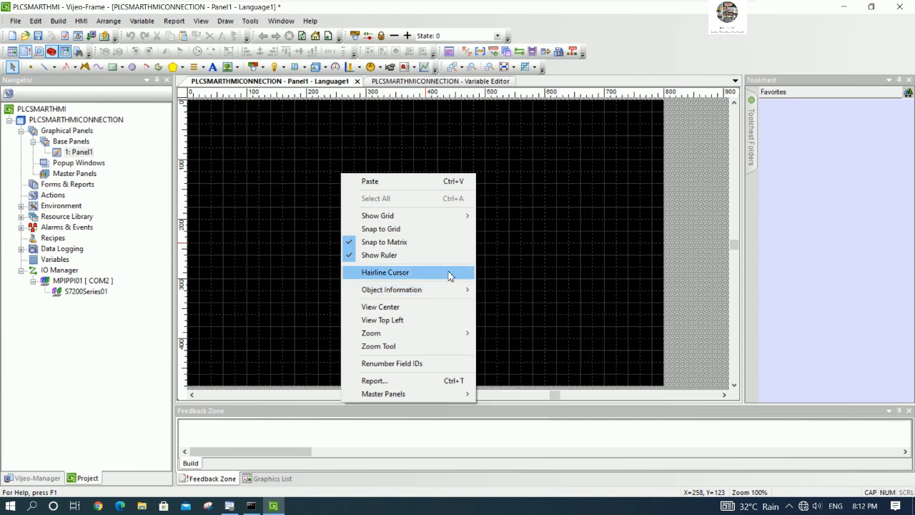
{"action": "left_click", "coordinate": [260, 212]}
{"action": "right_click", "coordinate": [261, 207]}
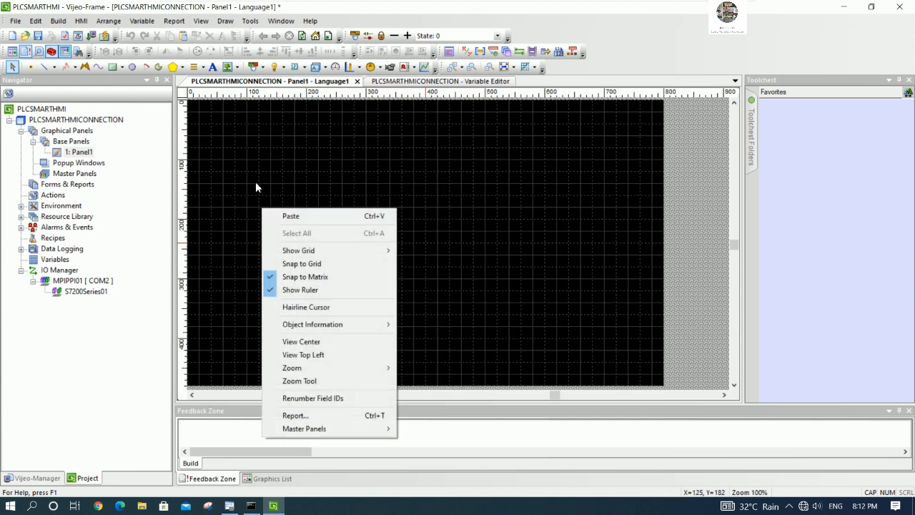
{"action": "left_click", "coordinate": [256, 188]}
{"action": "left_click", "coordinate": [79, 152]}
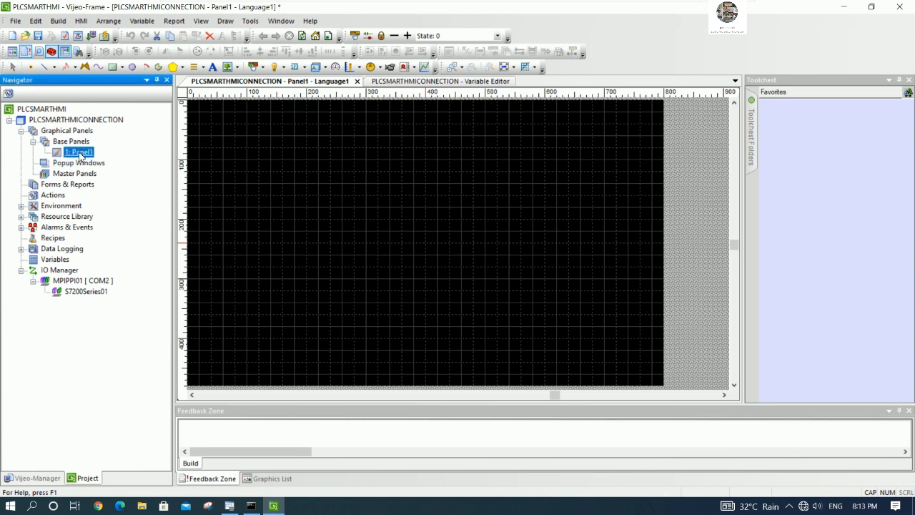
Open the PLCSMARTHMICONNECTION target's general settings and choose USB as the download method
{"action": "double_click", "coordinate": [84, 120]}
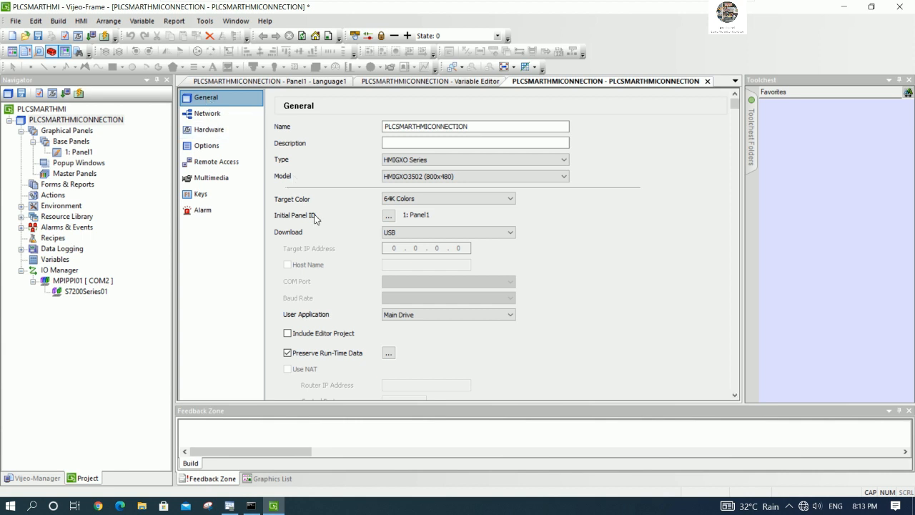
{"action": "left_click", "coordinate": [410, 235]}
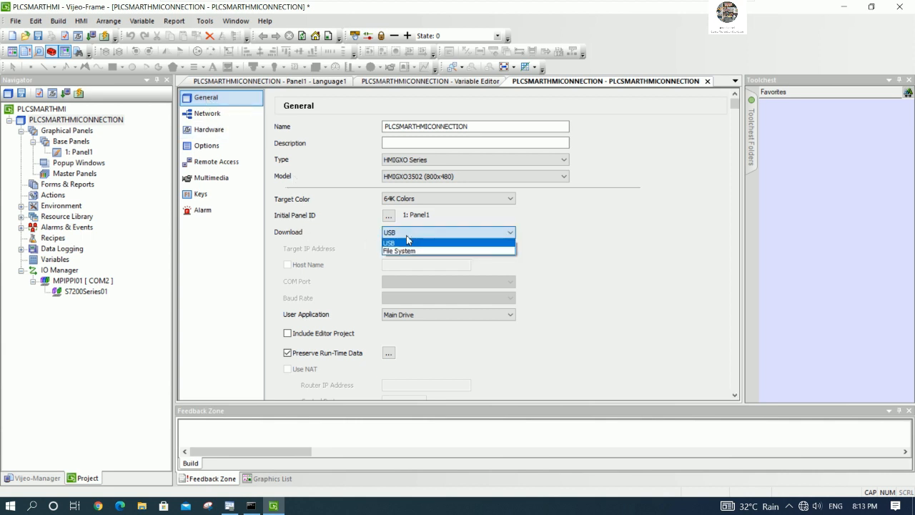
{"action": "left_click", "coordinate": [401, 244]}
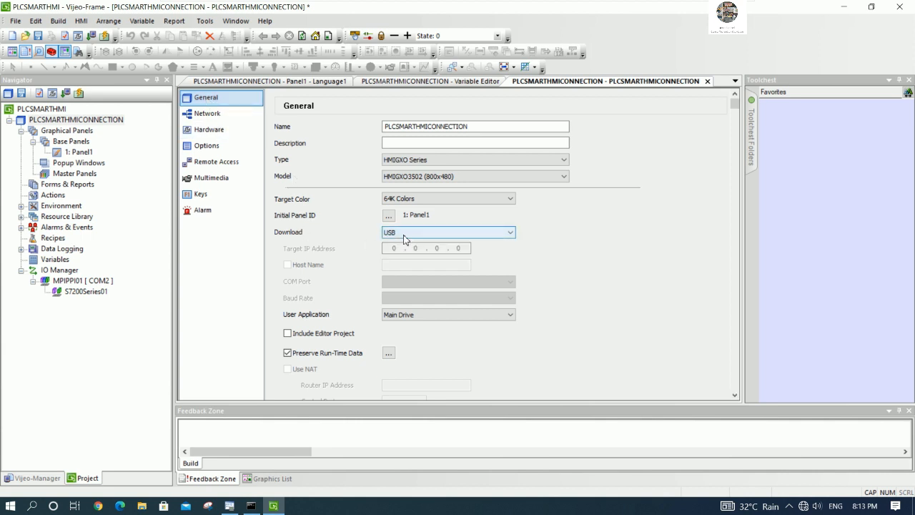
{"action": "left_click", "coordinate": [402, 235]}
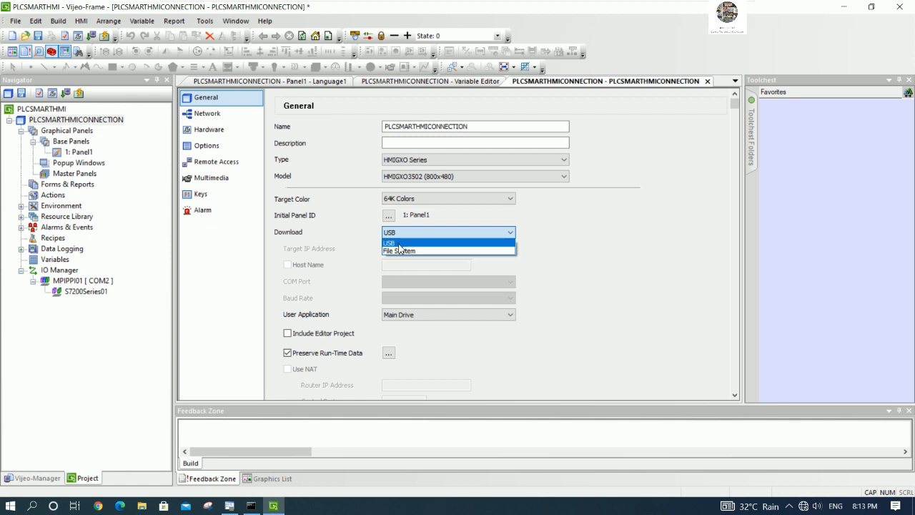
{"action": "left_click", "coordinate": [400, 245]}
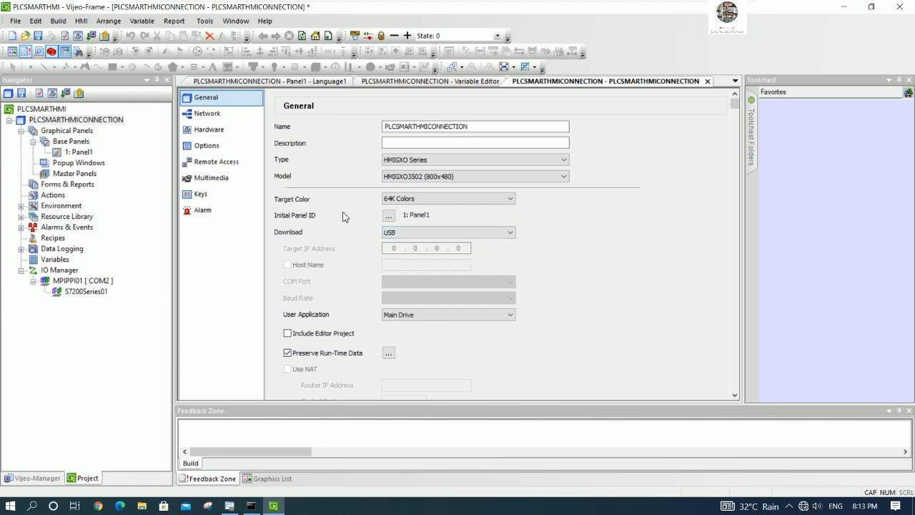
Look over the target's Options, Hardware and Network settings and enable Include Editor Project in its General settings
{"action": "left_click", "coordinate": [207, 146]}
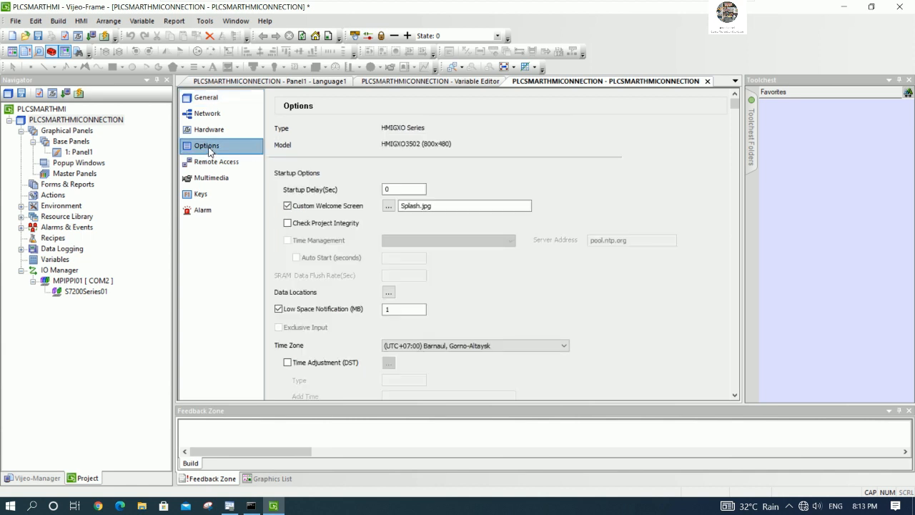
{"action": "left_click", "coordinate": [215, 130]}
{"action": "left_click", "coordinate": [207, 113]}
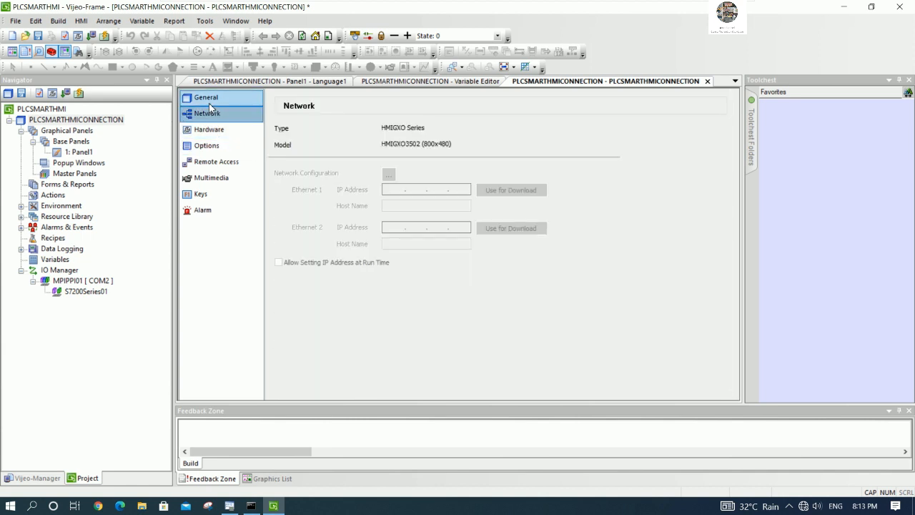
{"action": "left_click", "coordinate": [208, 101]}
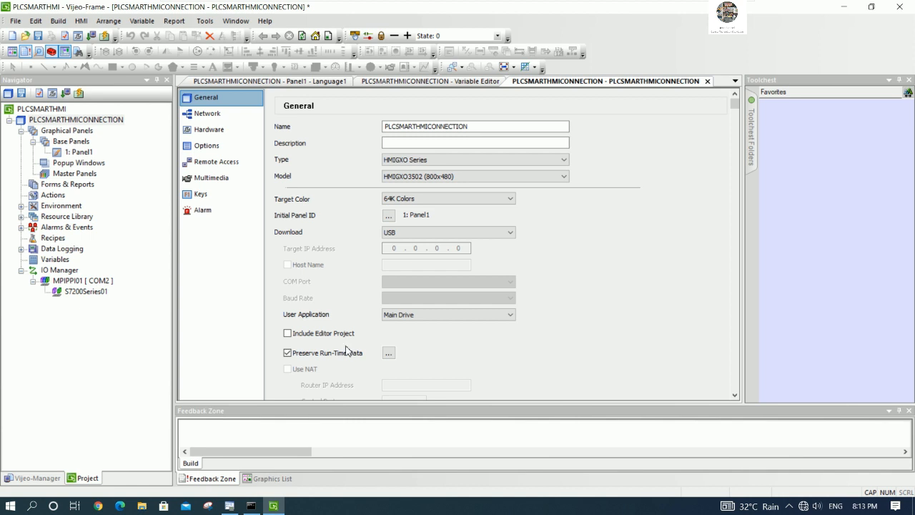
{"action": "left_click", "coordinate": [287, 336]}
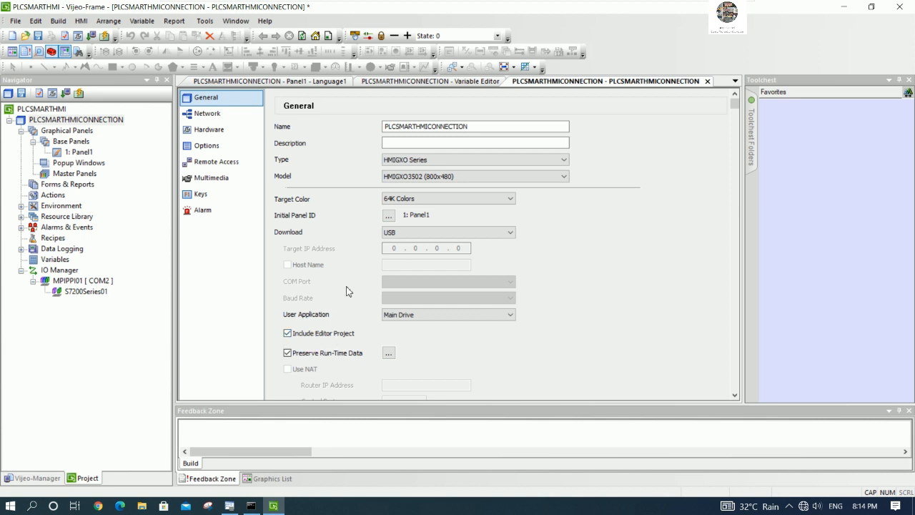
Reopen Panel1 and draw a switch about 100 by 60 pixels in the lower part of the panel, around X 240, Y 320
{"action": "left_click", "coordinate": [73, 131]}
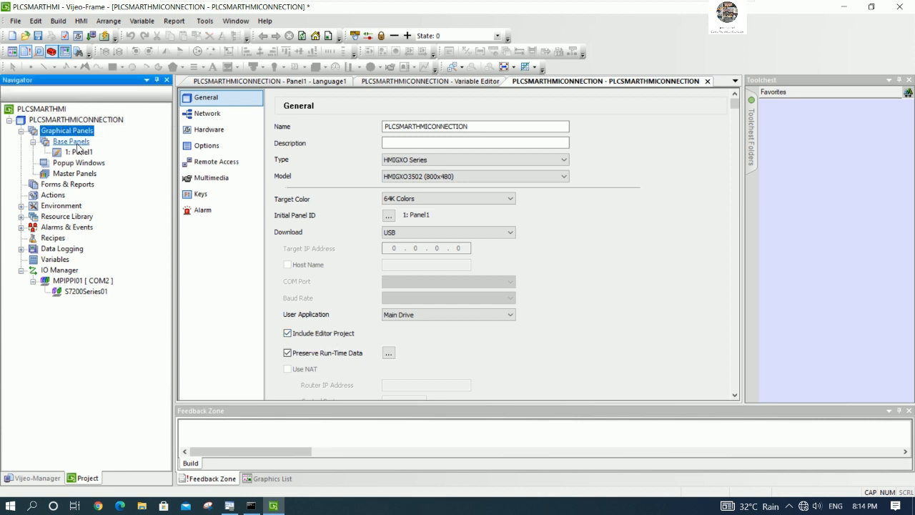
{"action": "double_click", "coordinate": [78, 152]}
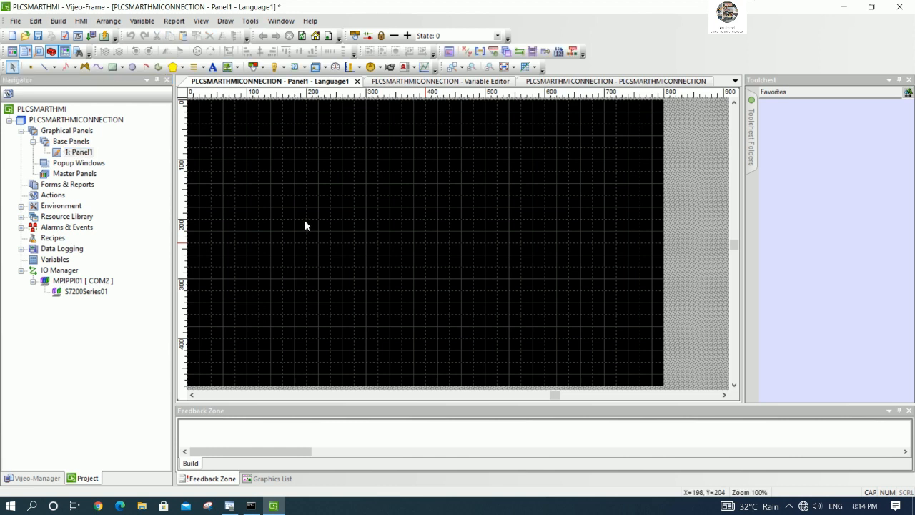
{"action": "left_click", "coordinate": [45, 477]}
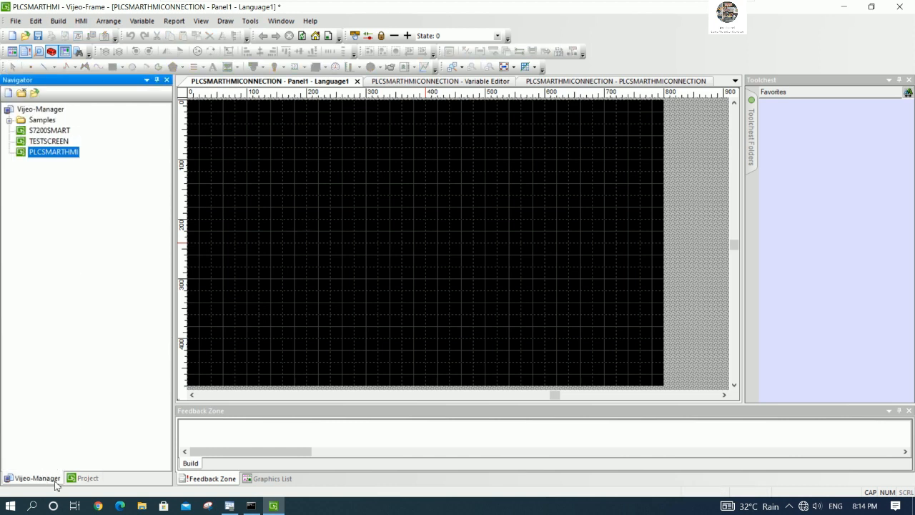
{"action": "left_click", "coordinate": [84, 478]}
{"action": "left_click", "coordinate": [355, 232]}
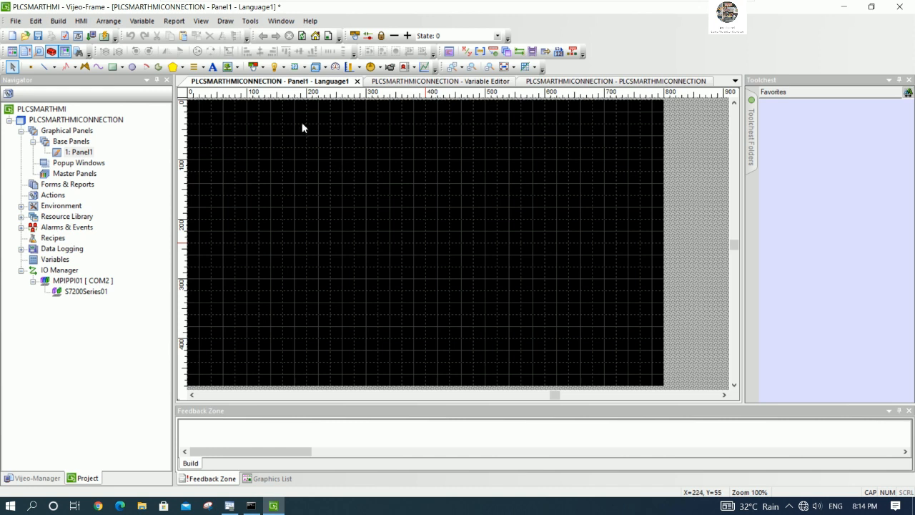
{"action": "left_click", "coordinate": [261, 67]}
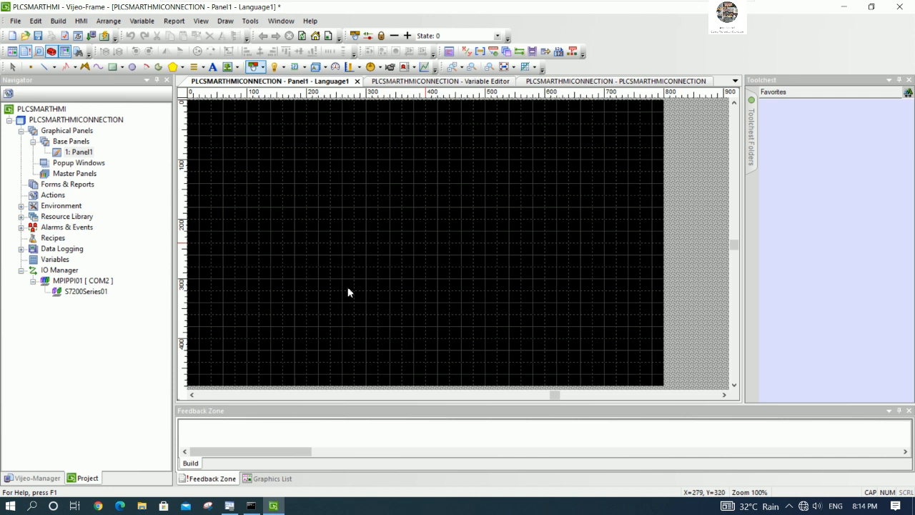
{"action": "mouse_move", "coordinate": [380, 323]}
{"action": "left_mouse_down"}
{"action": "mouse_move", "coordinate": [435, 337]}
{"action": "mouse_move", "coordinate": [415, 341]}
{"action": "mouse_move", "coordinate": [391, 327]}
{"action": "left_mouse_up"}
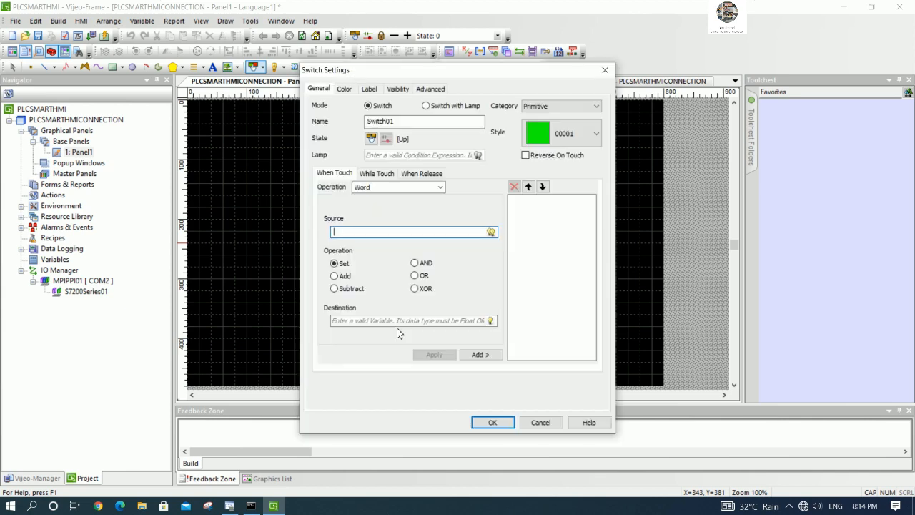
Give the new switch a static label reading STOPM1 in the Vijeo Modern 28x50 font and place it on the panel
{"action": "left_click", "coordinate": [369, 89]}
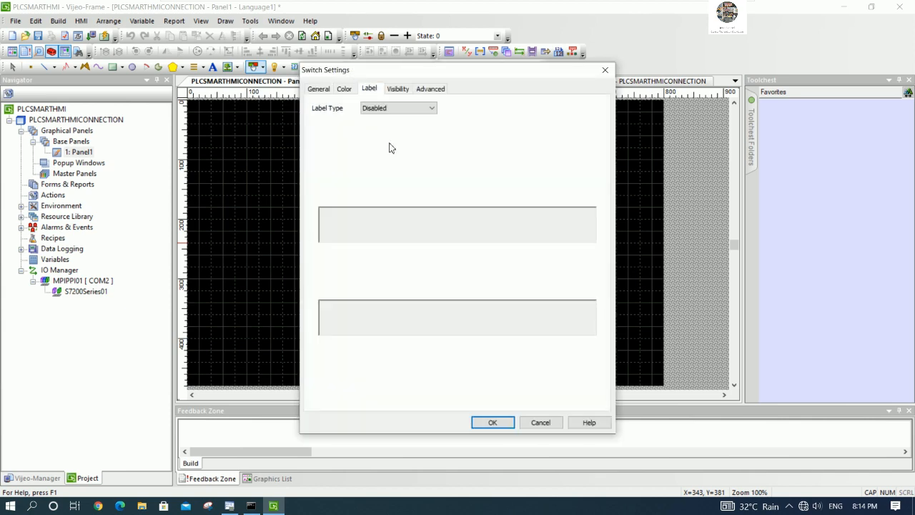
{"action": "left_click", "coordinate": [388, 108]}
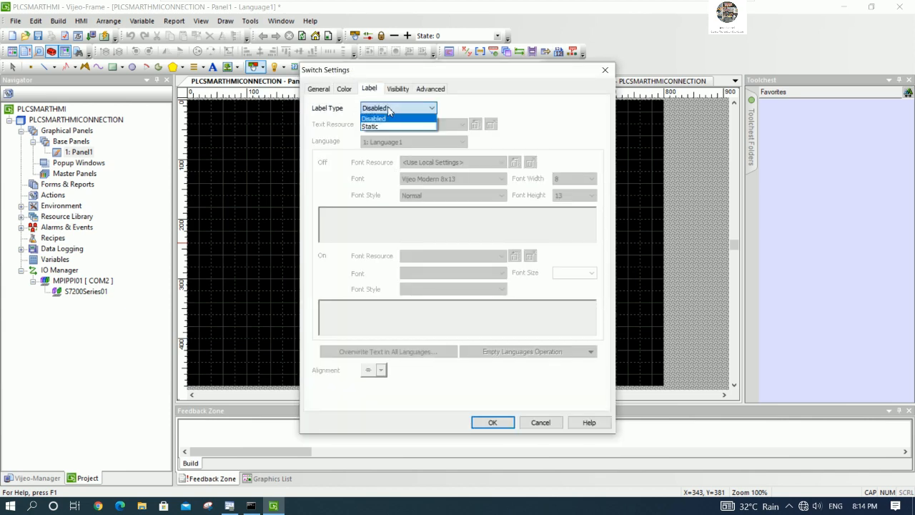
{"action": "left_click", "coordinate": [380, 128]}
{"action": "left_click", "coordinate": [369, 227]}
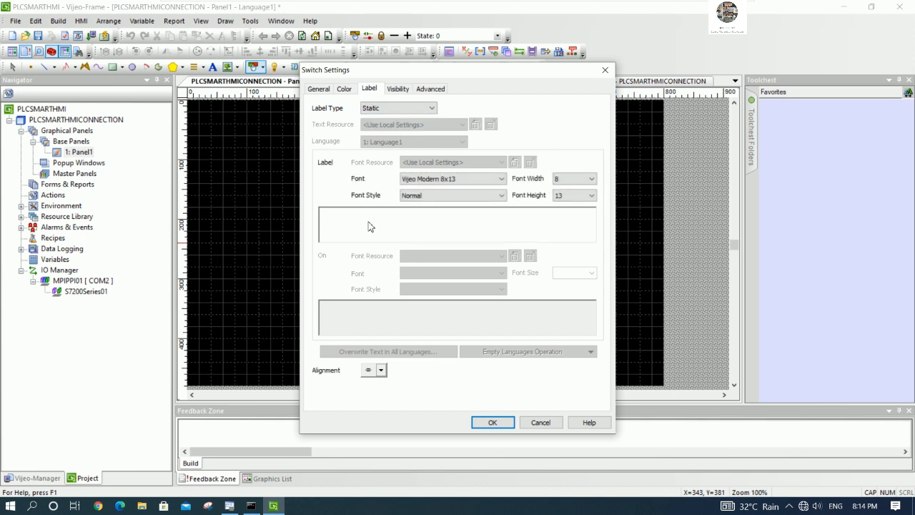
{"action": "type", "text": "STOPM1"}
{"action": "left_click", "coordinate": [473, 182]}
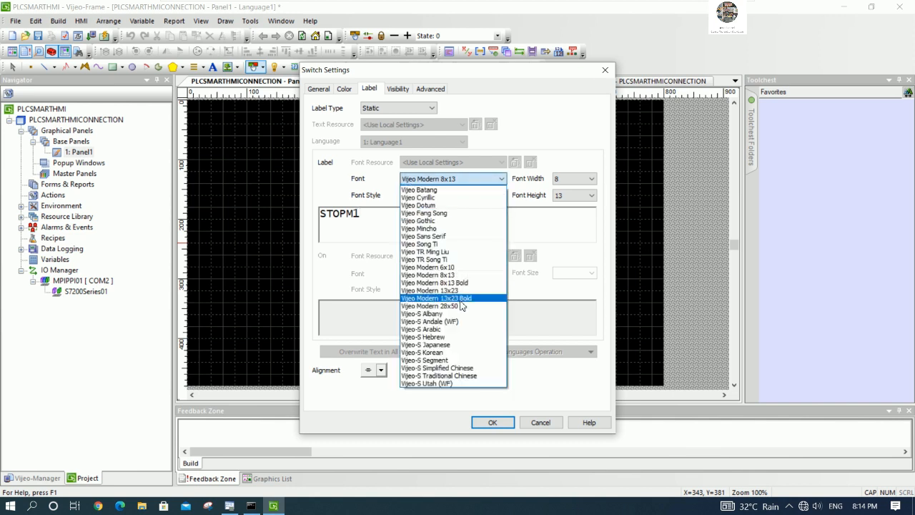
{"action": "left_click", "coordinate": [458, 309]}
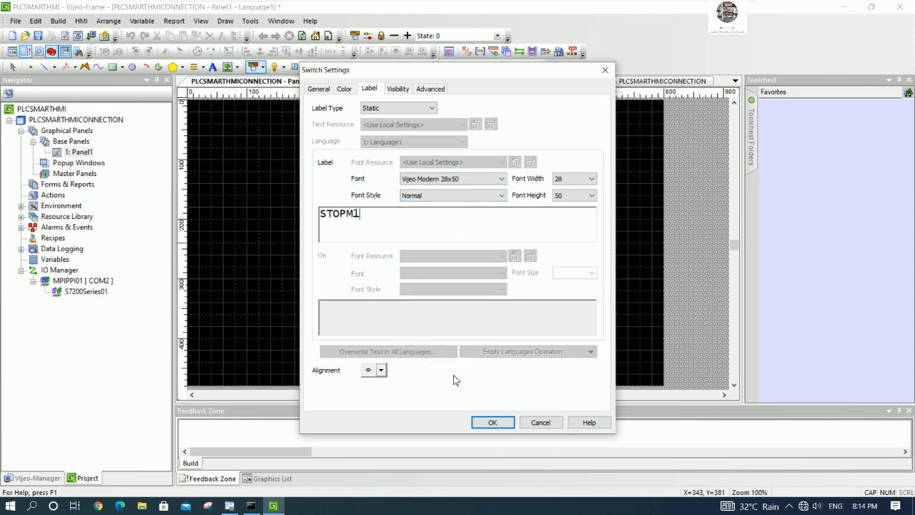
{"action": "left_click", "coordinate": [491, 423]}
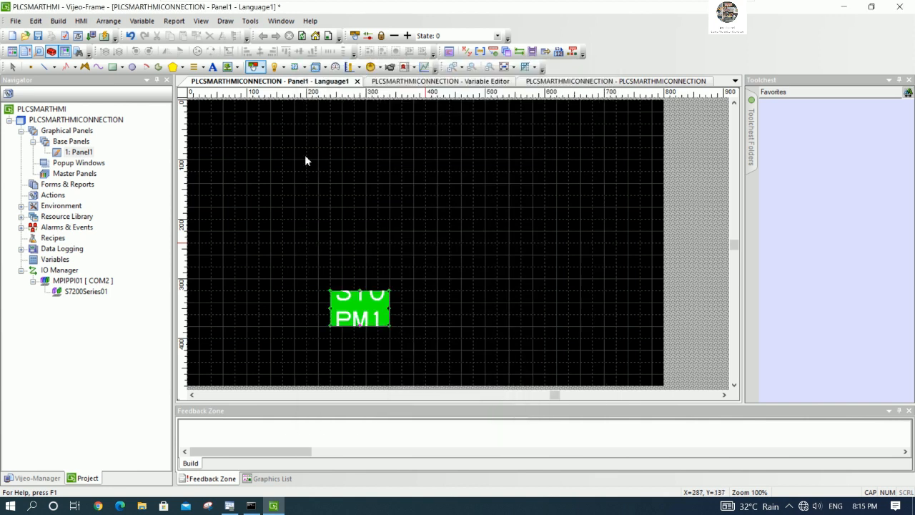
{"action": "key", "text": "Escape"}
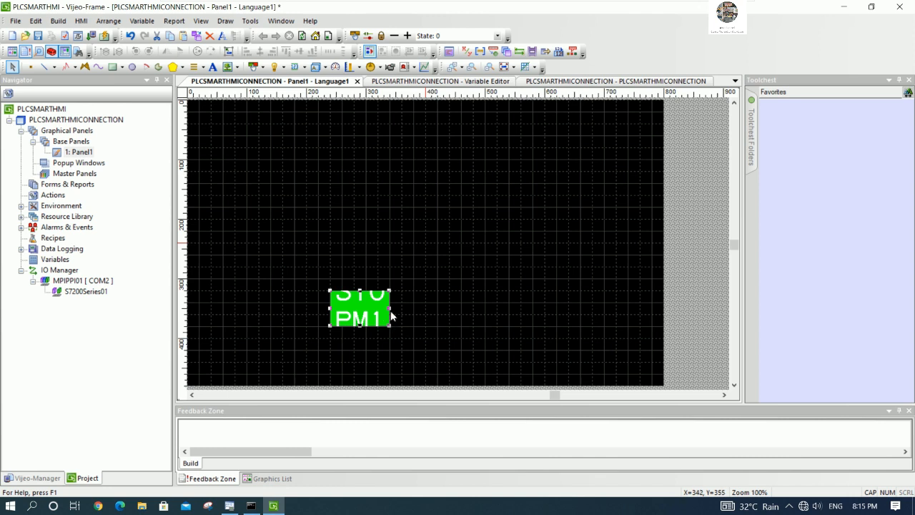
Resize the STOPM1 switch to 200 by 60 pixels at left 40, top 320, show its properties and open its settings
{"action": "left_click_drag", "start_coordinate": [430, 311], "coordinate": [299, 320]}
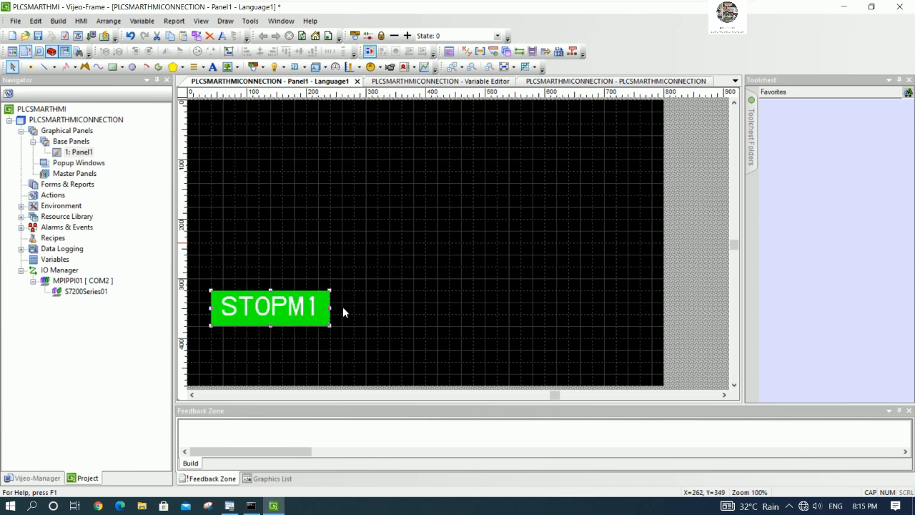
{"action": "right_click", "coordinate": [296, 310]}
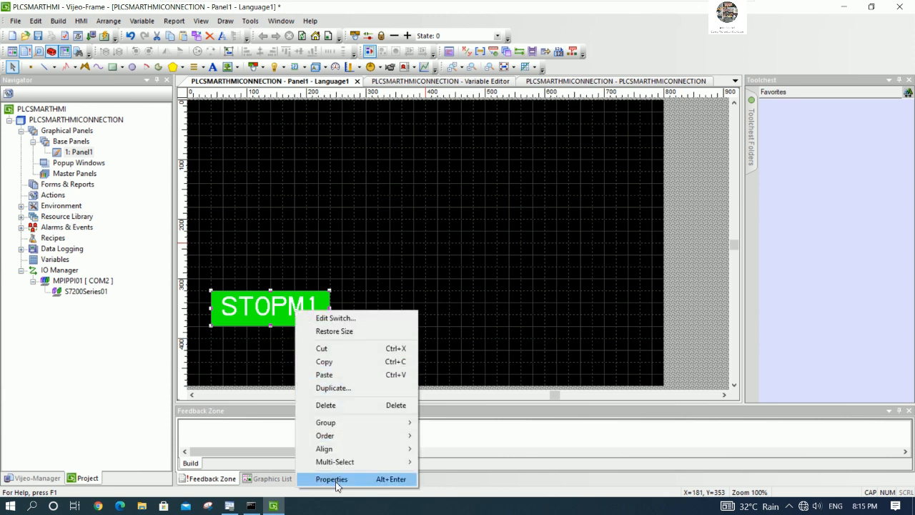
{"action": "left_click", "coordinate": [336, 478]}
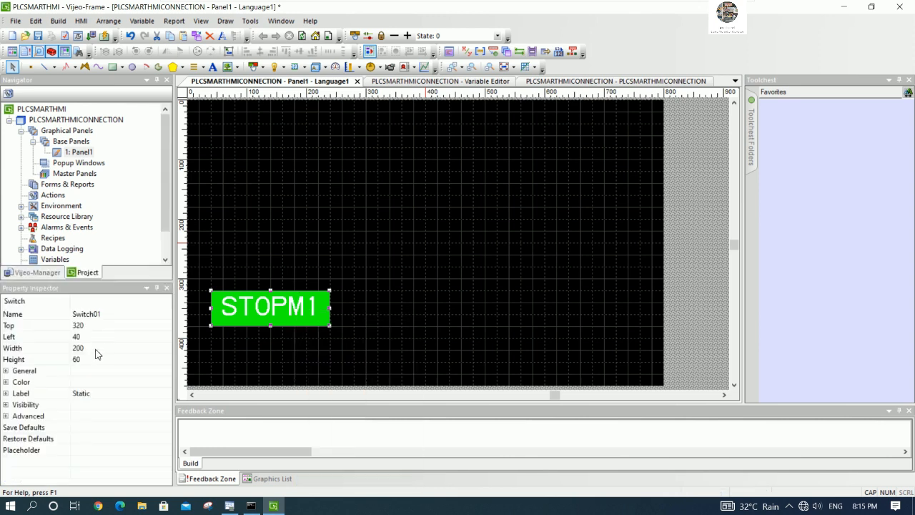
{"action": "double_click", "coordinate": [271, 312]}
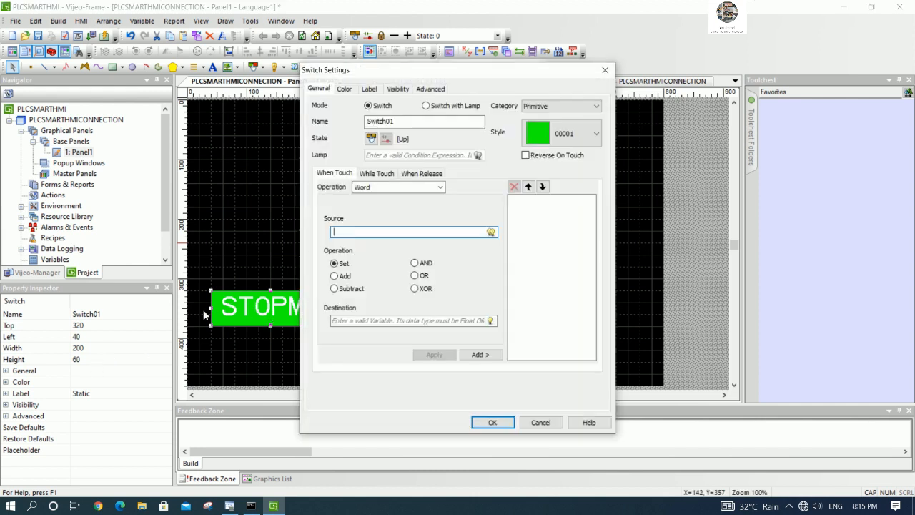
Try style 00002 on the STOPM1 switch and return it to style 00001
{"action": "left_click", "coordinate": [598, 134]}
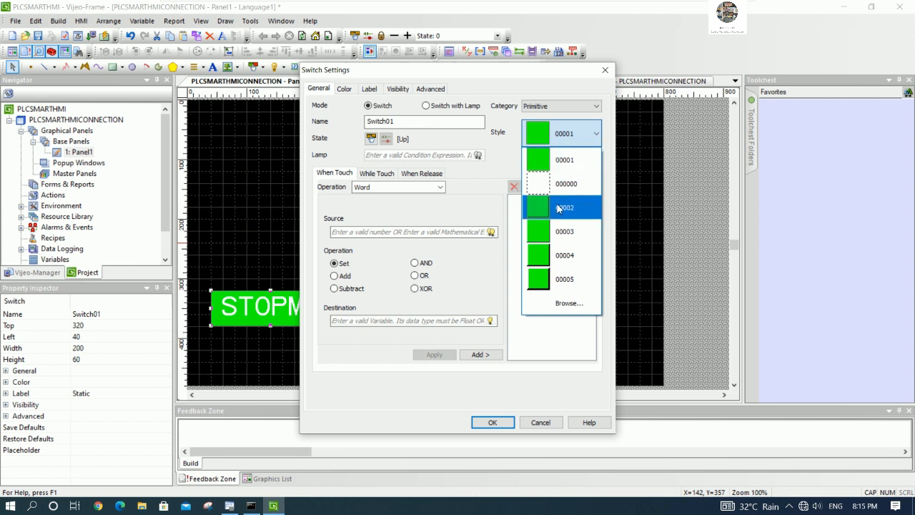
{"action": "left_click", "coordinate": [558, 207]}
{"action": "left_click", "coordinate": [592, 134]}
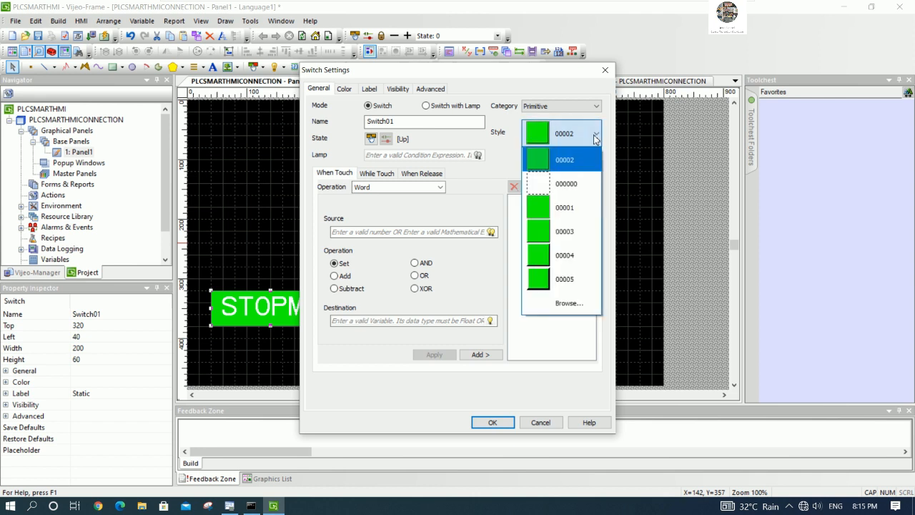
{"action": "left_click", "coordinate": [544, 208]}
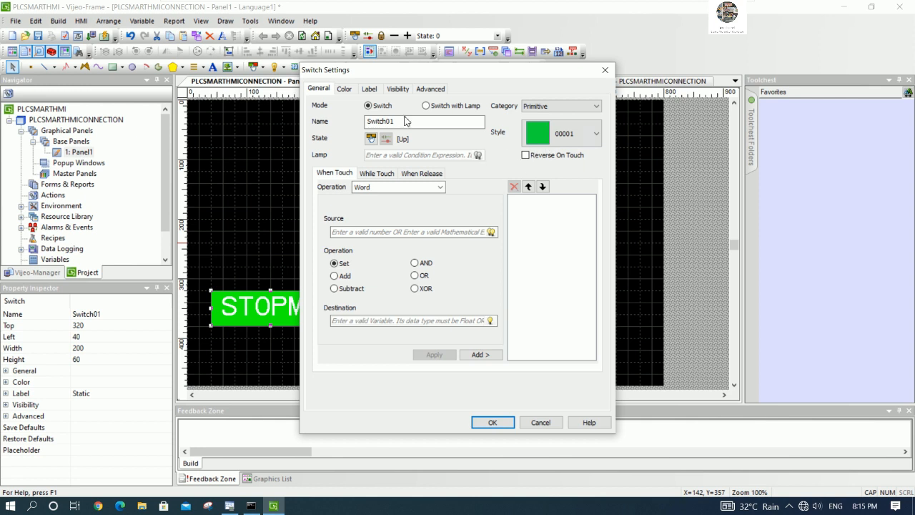
Set the STOPM1 switch's text color to black and its fore color to red (255, 0, 0)
{"action": "left_click", "coordinate": [344, 88]}
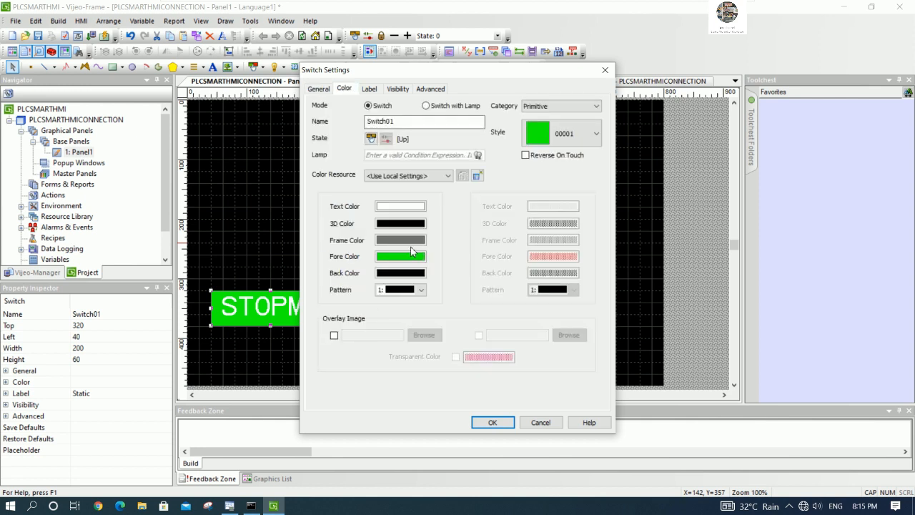
{"action": "left_click", "coordinate": [389, 209]}
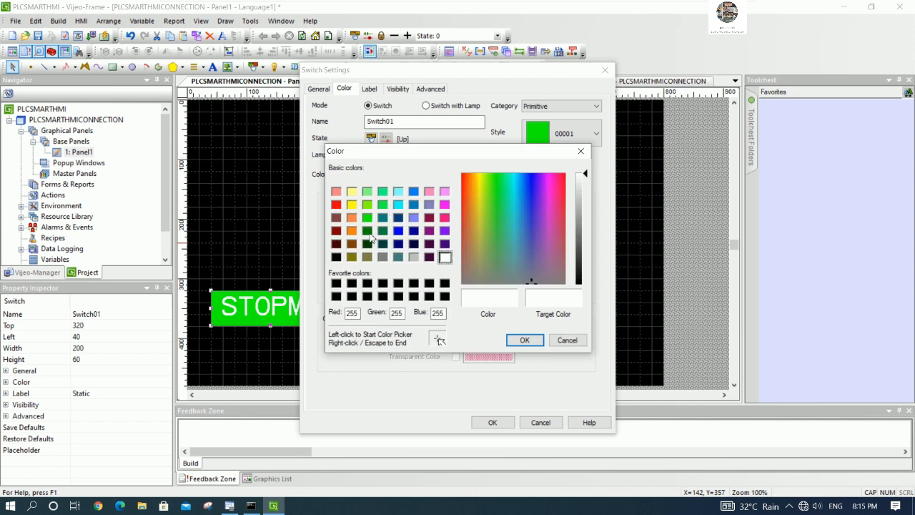
{"action": "left_click", "coordinate": [337, 258]}
{"action": "left_click", "coordinate": [525, 340]}
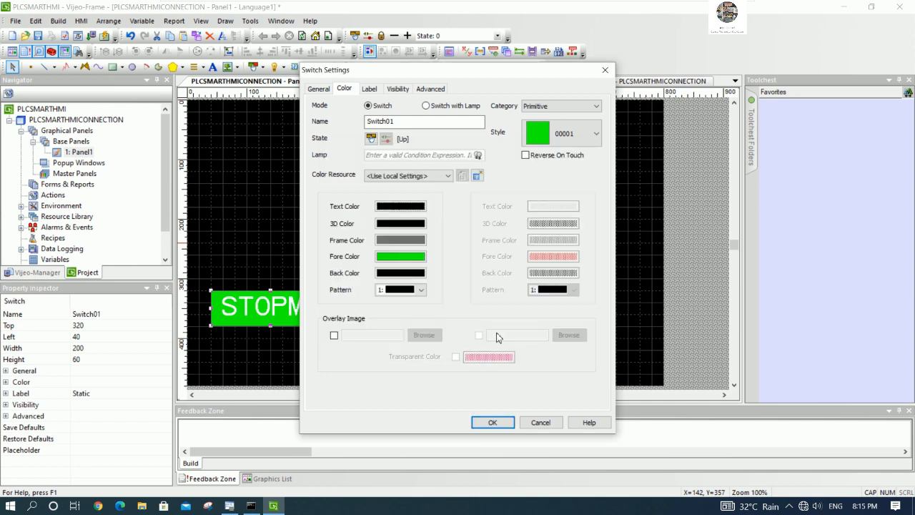
{"action": "left_click", "coordinate": [424, 259]}
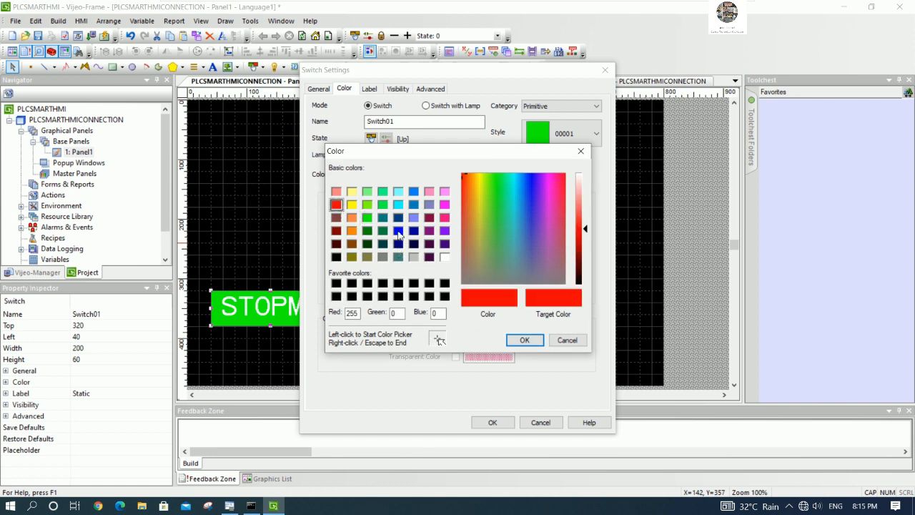
{"action": "left_click", "coordinate": [522, 342]}
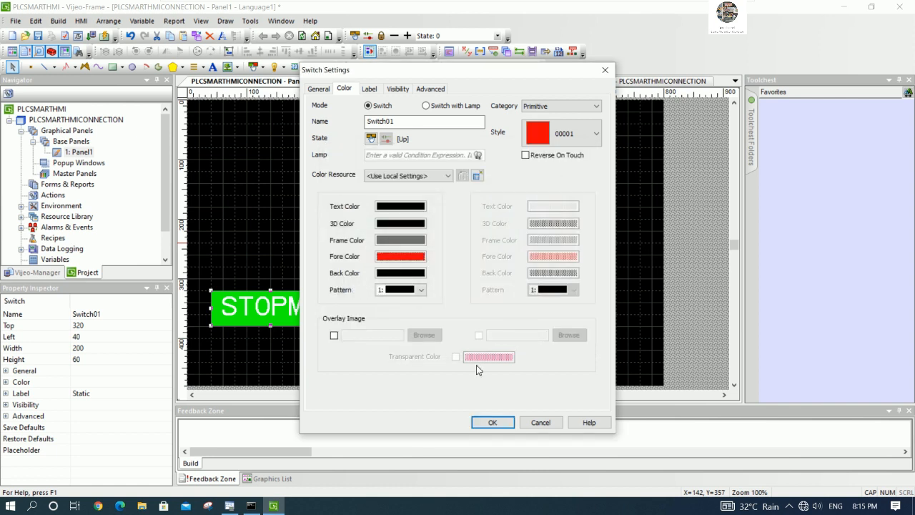
{"action": "left_click", "coordinate": [493, 422]}
{"action": "left_click", "coordinate": [390, 318]}
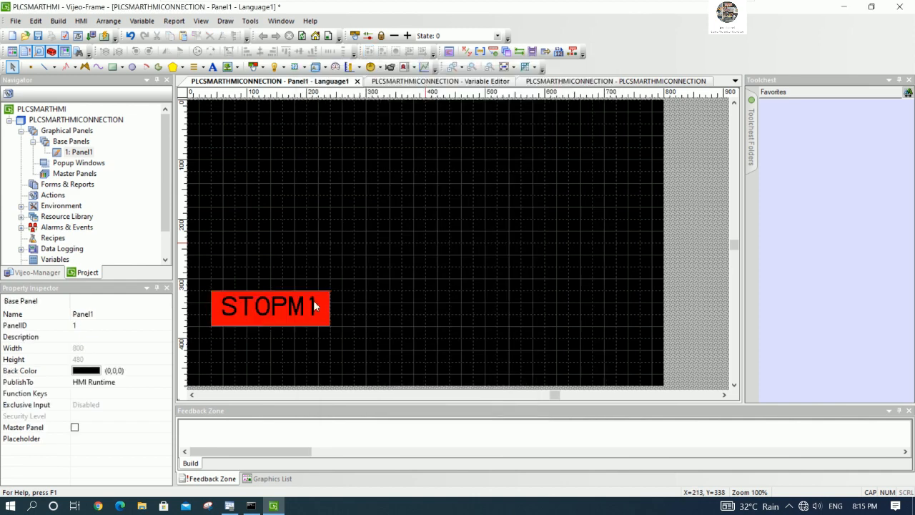
Copy the STOPM1 switch and place the duplicate directly to its right, at left 242, top 320
{"action": "left_click", "coordinate": [318, 308]}
{"action": "left_click", "coordinate": [358, 315]}
{"action": "right_click", "coordinate": [319, 308]}
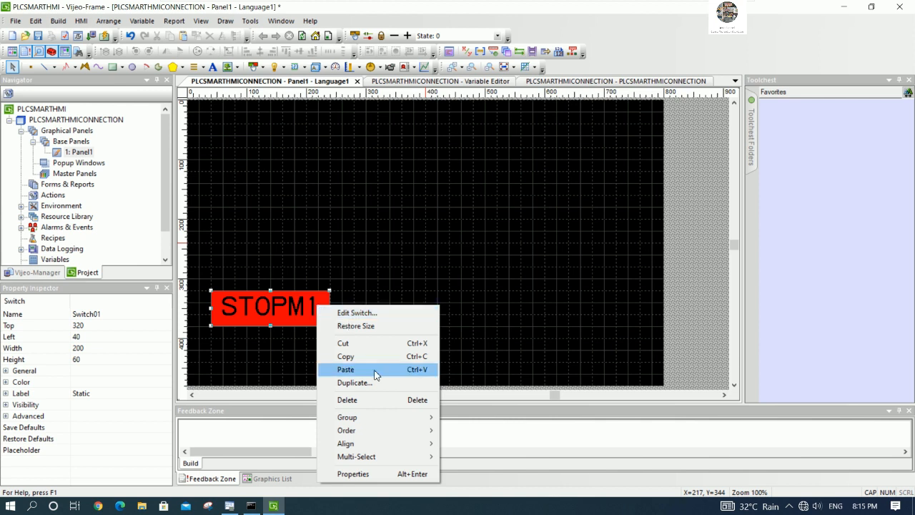
{"action": "left_click", "coordinate": [392, 318]}
{"action": "right_click", "coordinate": [425, 277]}
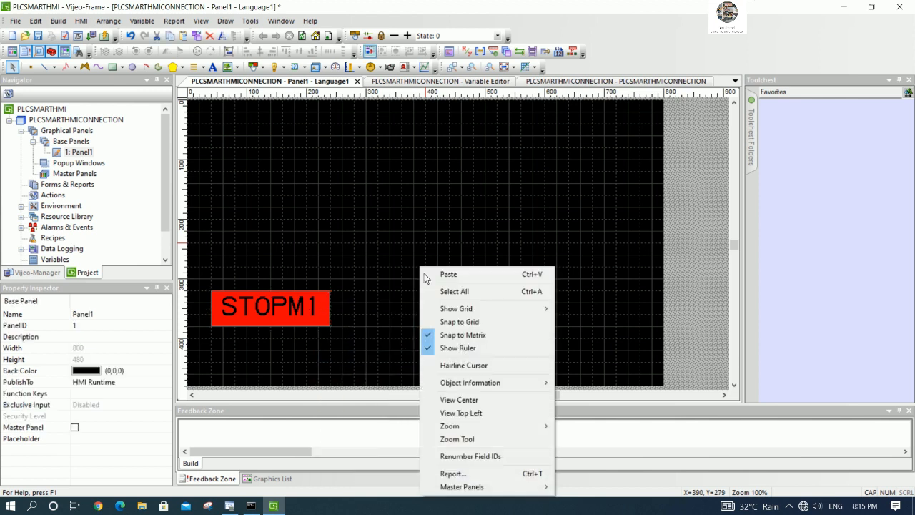
{"action": "left_click", "coordinate": [446, 275]}
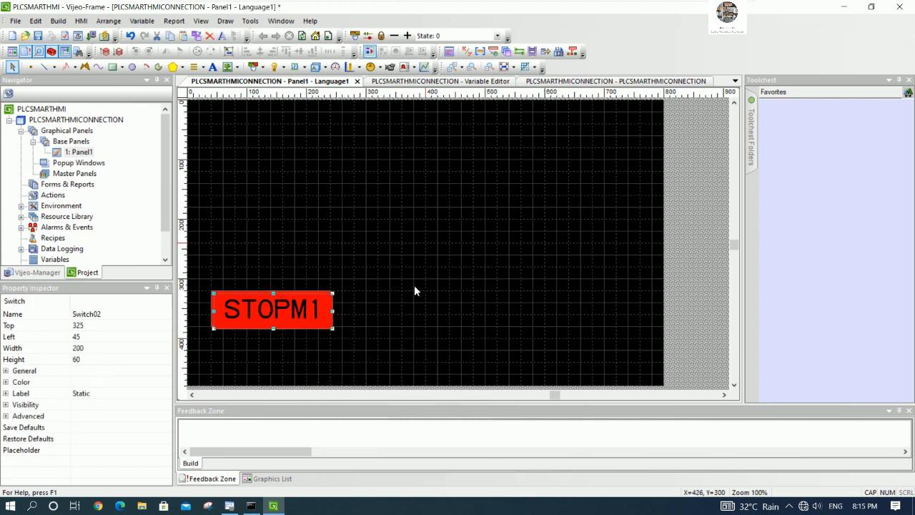
{"action": "left_click_drag", "start_coordinate": [310, 311], "coordinate": [419, 311]}
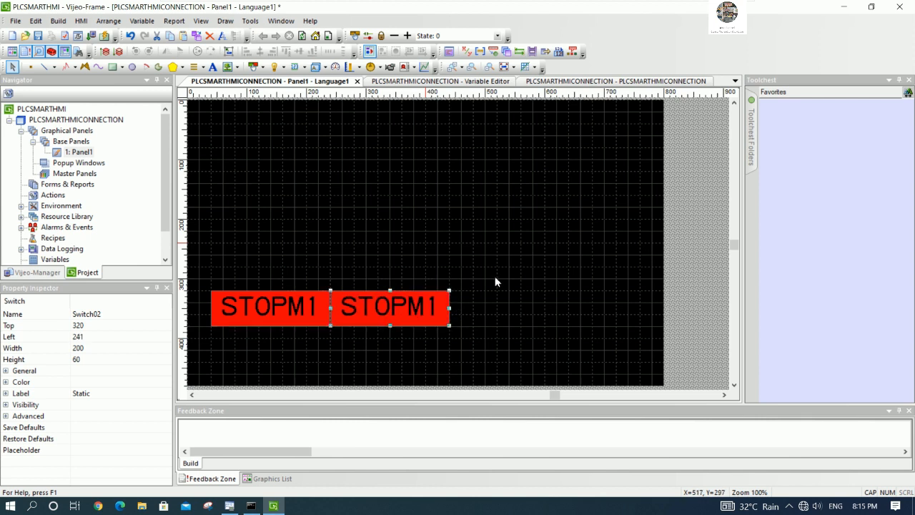
{"action": "left_click", "coordinate": [492, 281]}
{"action": "left_click", "coordinate": [393, 313]}
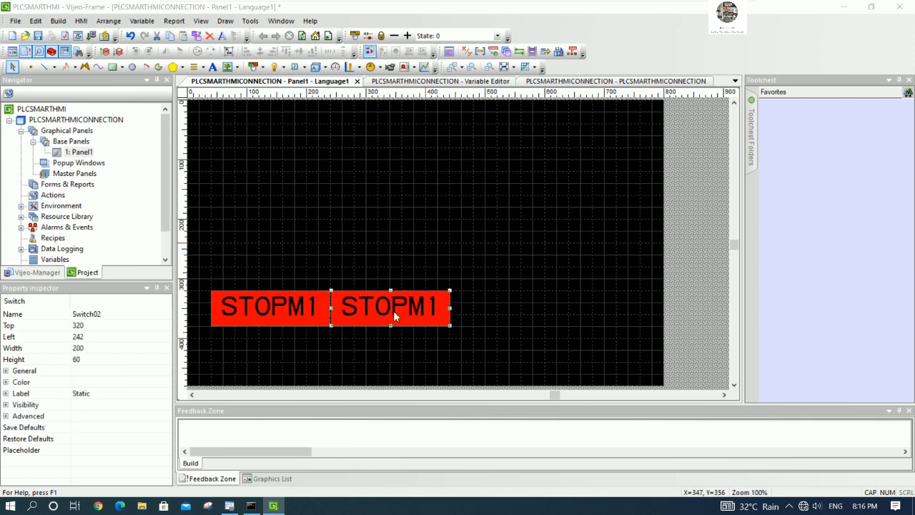
Change the duplicated switch's static label to STARTM1
{"action": "double_click", "coordinate": [393, 310]}
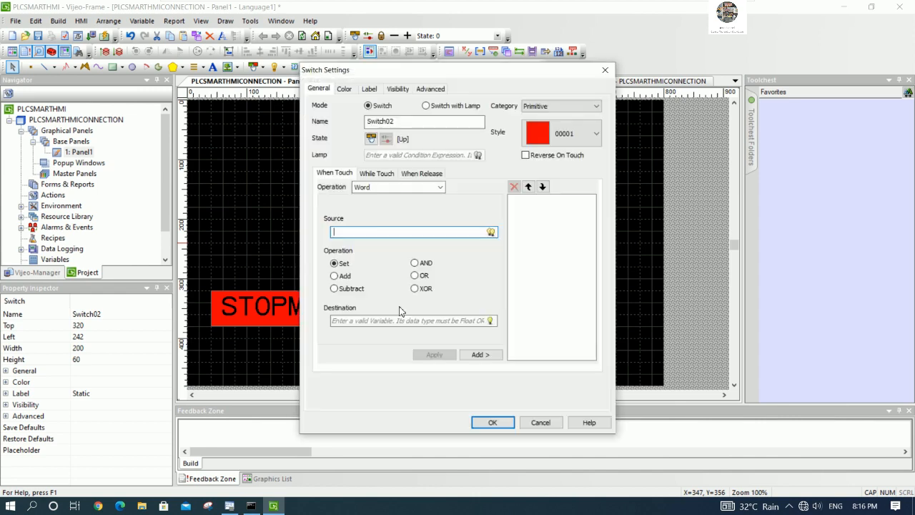
{"action": "left_click", "coordinate": [346, 90]}
{"action": "left_click", "coordinate": [369, 90]}
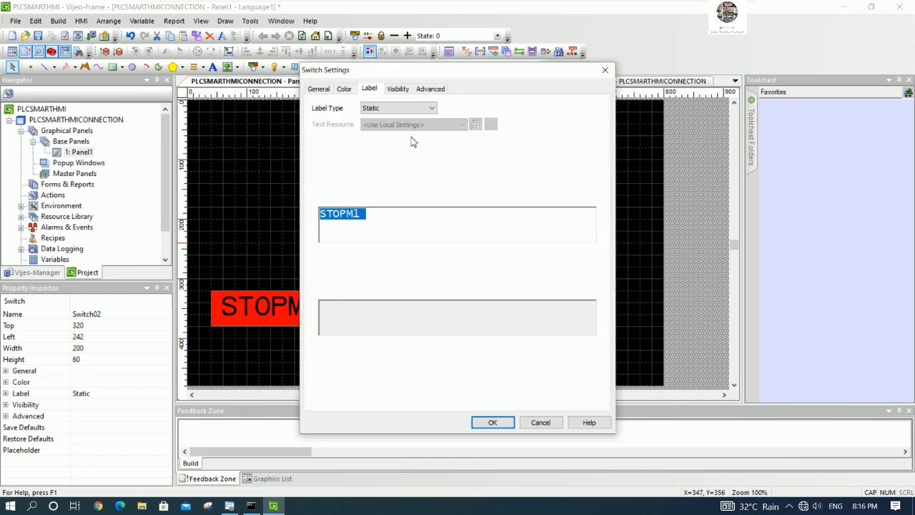
{"action": "left_click", "coordinate": [379, 218]}
{"action": "left_click_drag", "start_coordinate": [379, 218], "coordinate": [319, 215]}
{"action": "type", "text": "S"}
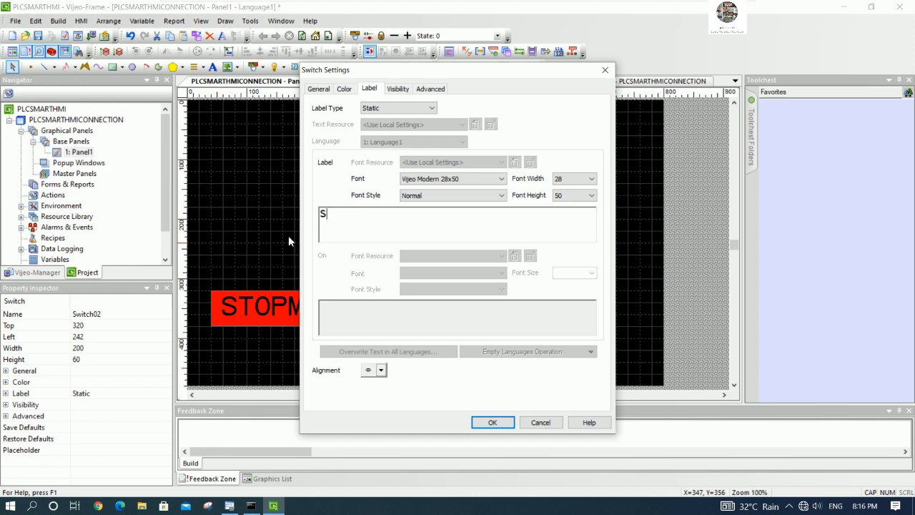
{"action": "type", "text": "TARTM1"}
{"action": "left_click", "coordinate": [492, 422]}
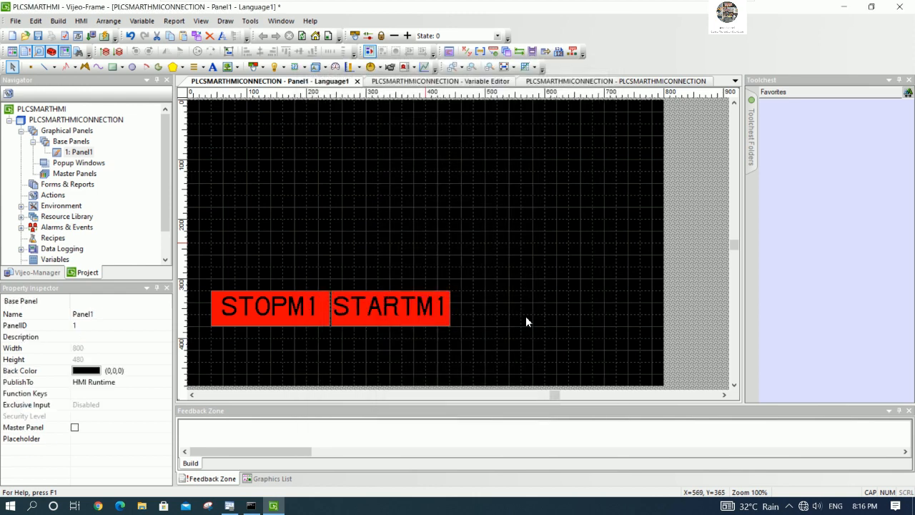
Set the STARTM1 switch's fore color to blue (0, 0, 255), keeping style 00001
{"action": "left_click", "coordinate": [431, 306]}
{"action": "double_click", "coordinate": [430, 306]}
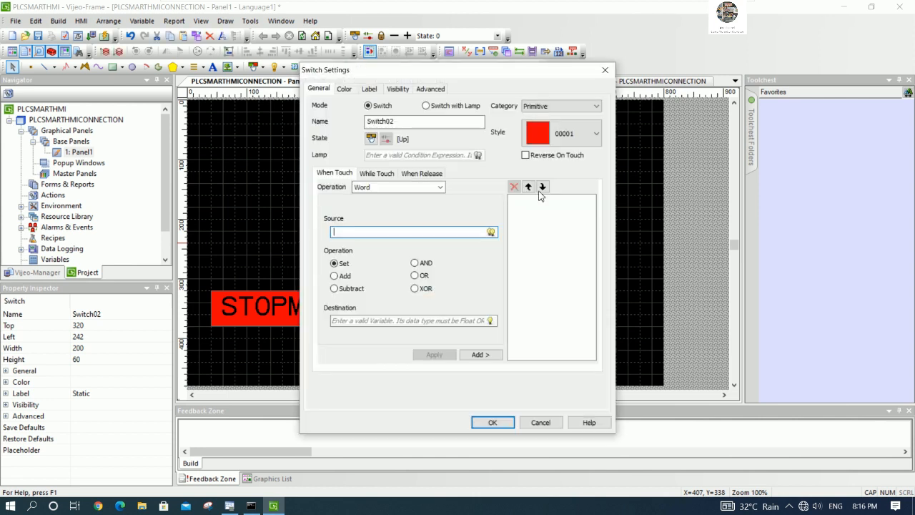
{"action": "left_click", "coordinate": [583, 146]}
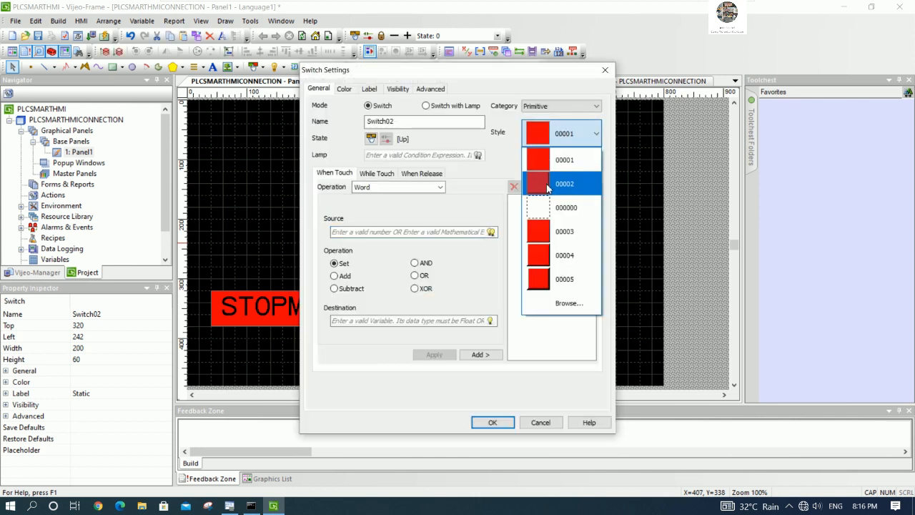
{"action": "left_click", "coordinate": [566, 158]}
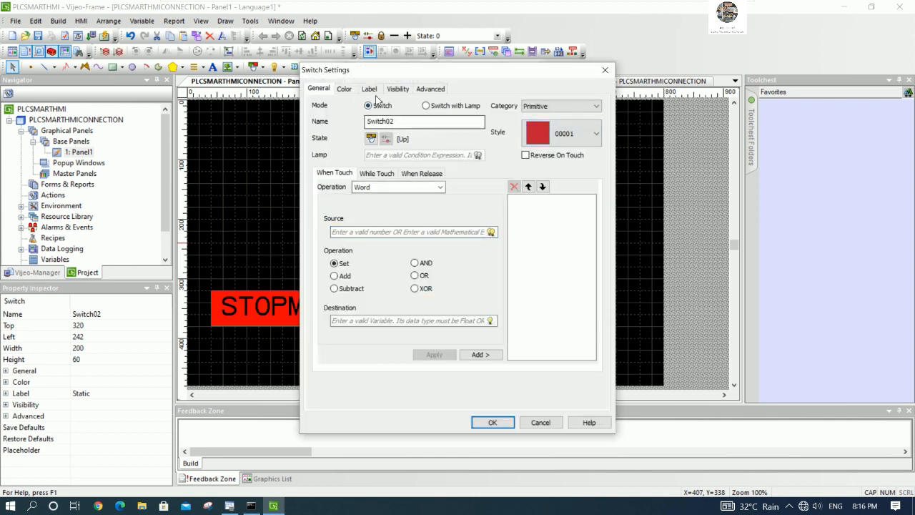
{"action": "left_click", "coordinate": [344, 88]}
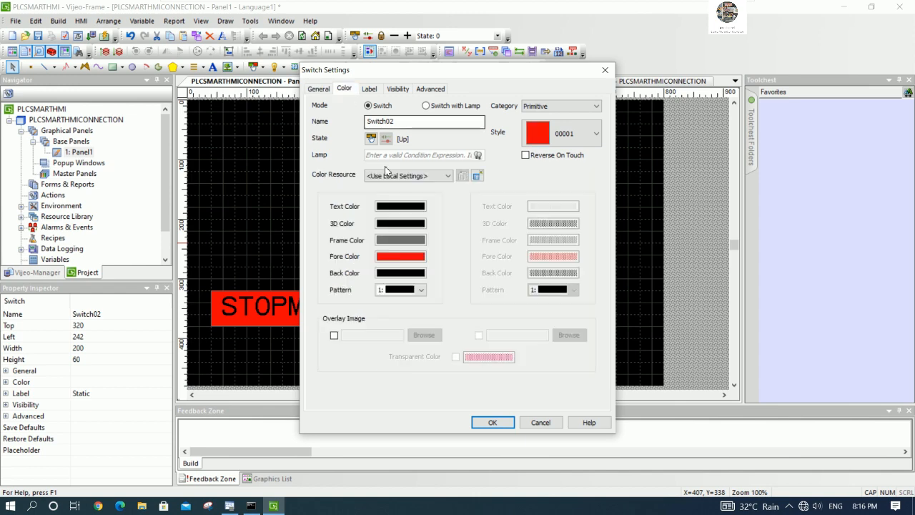
{"action": "left_click", "coordinate": [424, 261]}
{"action": "left_click", "coordinate": [403, 231]}
{"action": "left_click", "coordinate": [514, 339]}
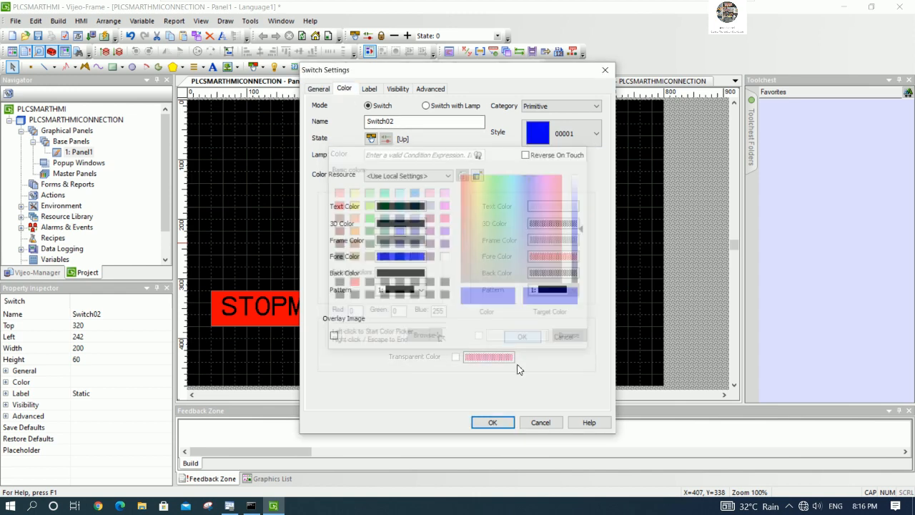
{"action": "left_click", "coordinate": [492, 422]}
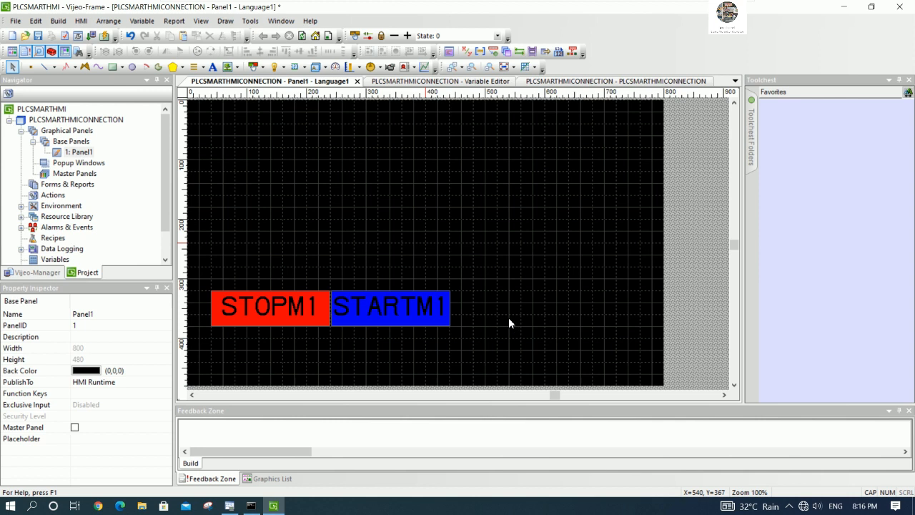
Set Panel1's background color to the grayish teal (64, 128, 128)
{"action": "left_click", "coordinate": [100, 371]}
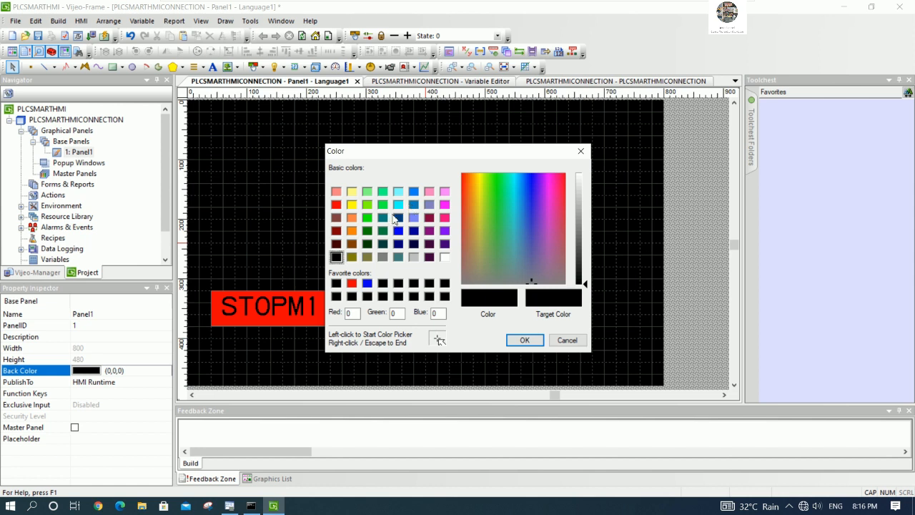
{"action": "left_click", "coordinate": [414, 205]}
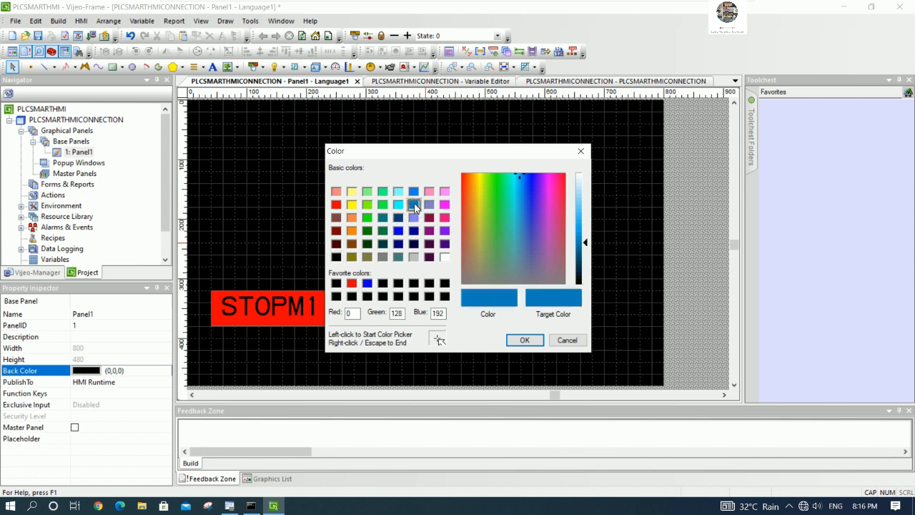
{"action": "left_click", "coordinate": [398, 257]}
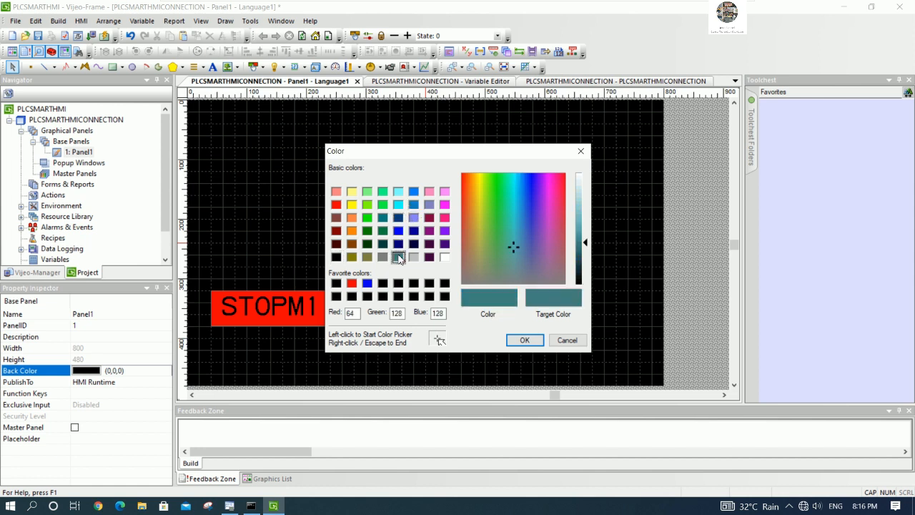
{"action": "left_click", "coordinate": [513, 339]}
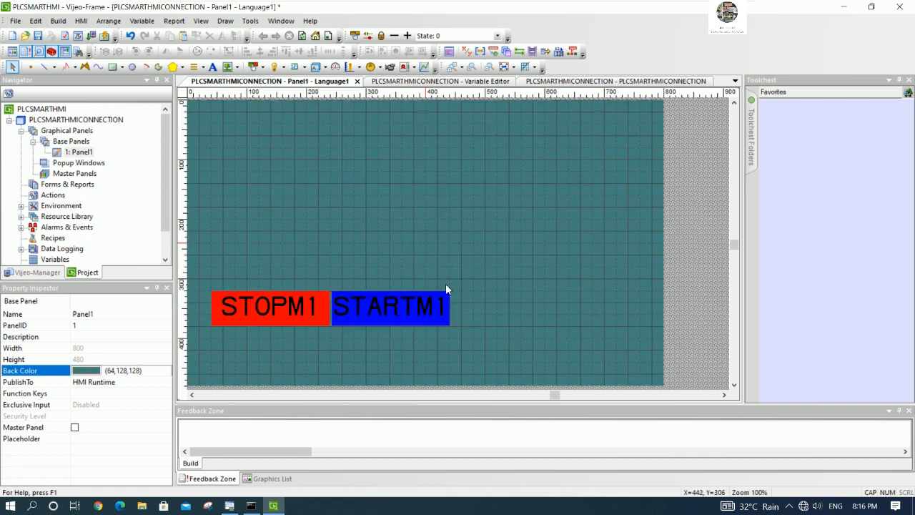
Nudge the STARTM1 switch slightly to the right, leaving a small gap beside STOPM1
{"action": "left_click", "coordinate": [410, 309]}
{"action": "key", "text": "Right"}
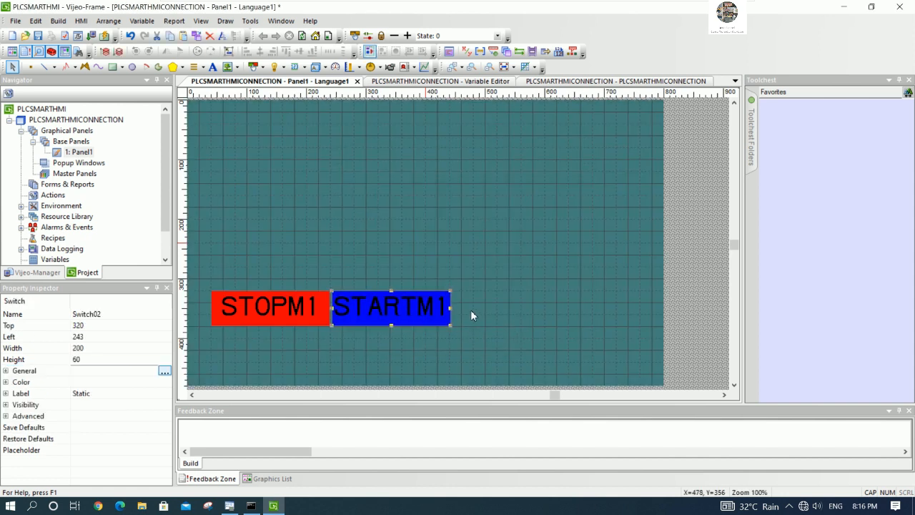
{"action": "left_click", "coordinate": [470, 315]}
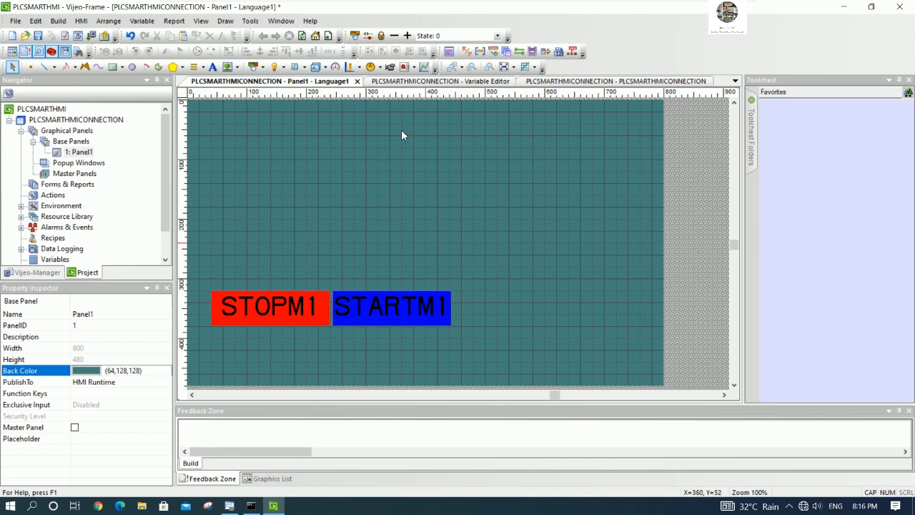
{"action": "left_click", "coordinate": [112, 67]}
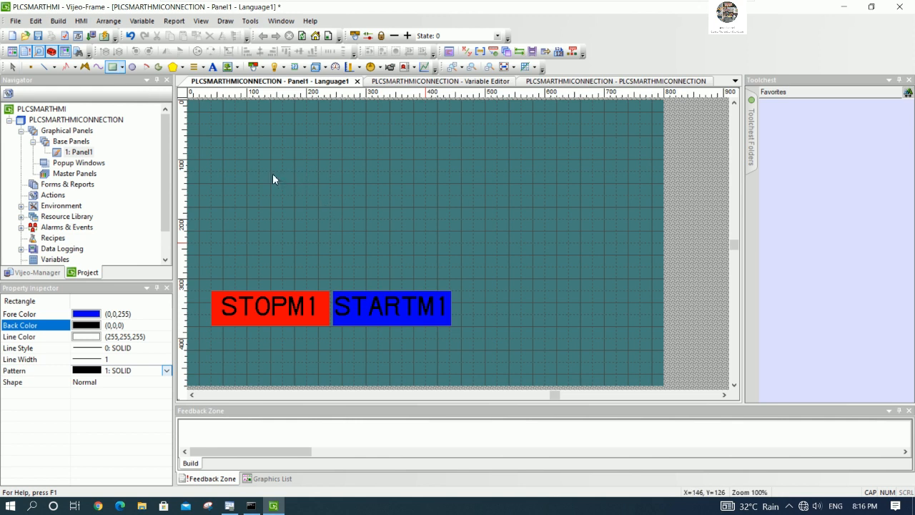
{"action": "left_click_drag", "start_coordinate": [270, 160], "coordinate": [340, 194]}
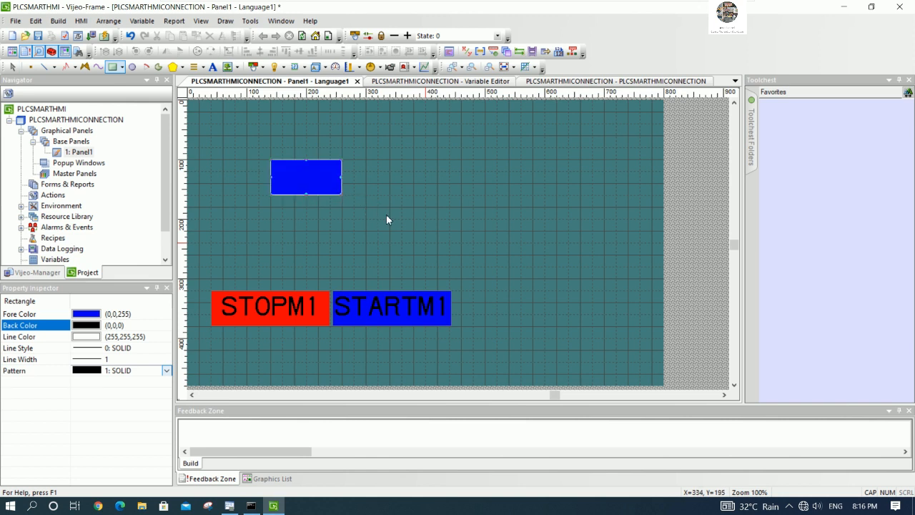
{"action": "key", "text": "Escape"}
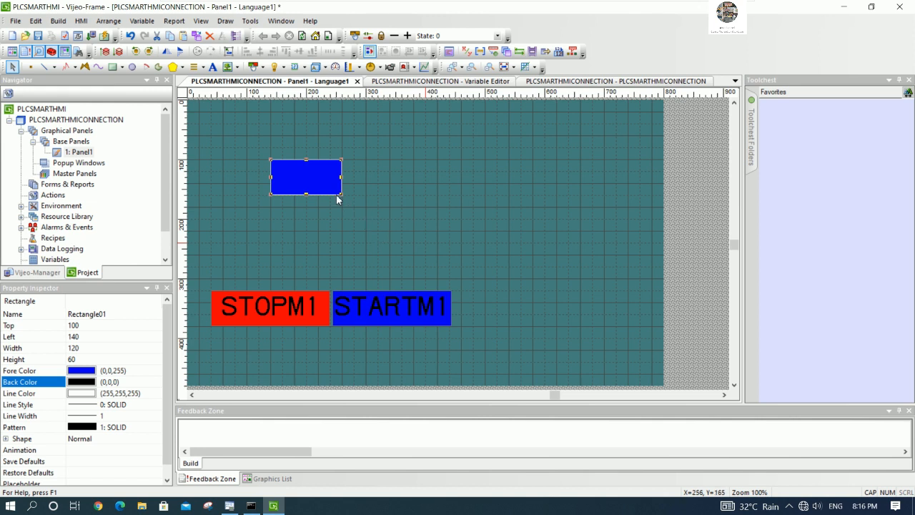
{"action": "key", "text": "Delete"}
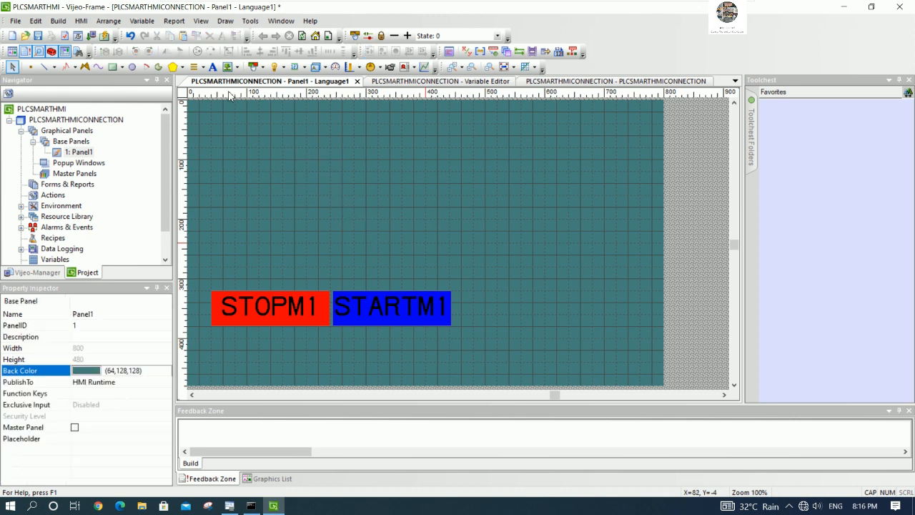
Draw a Primitive lamp with style 10001, about 120 by 80, above the STOPM1 switch on Panel1
{"action": "left_click", "coordinate": [273, 66]}
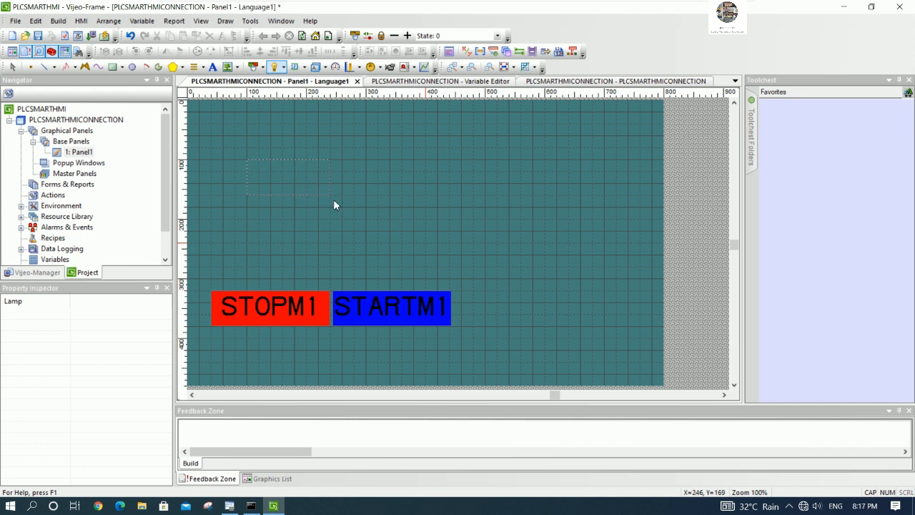
{"action": "left_click_drag", "start_coordinate": [334, 202], "coordinate": [319, 208]}
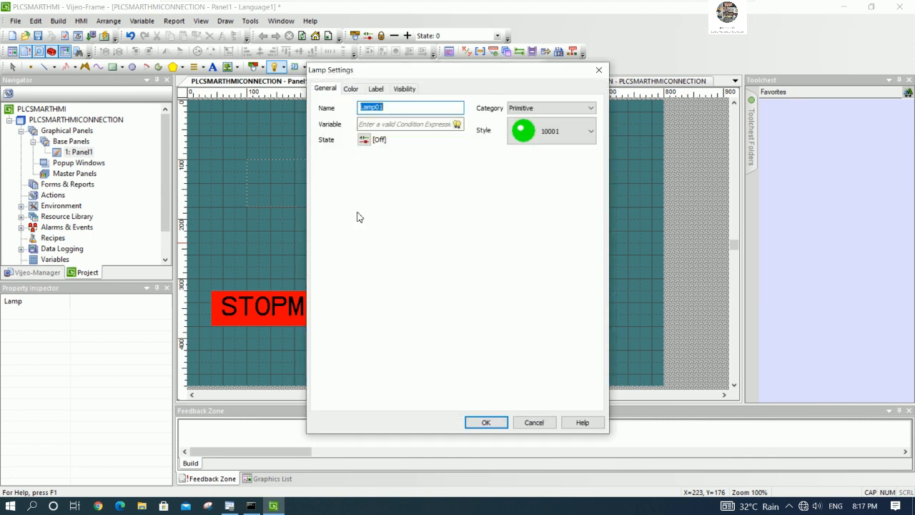
{"action": "left_click", "coordinate": [503, 421]}
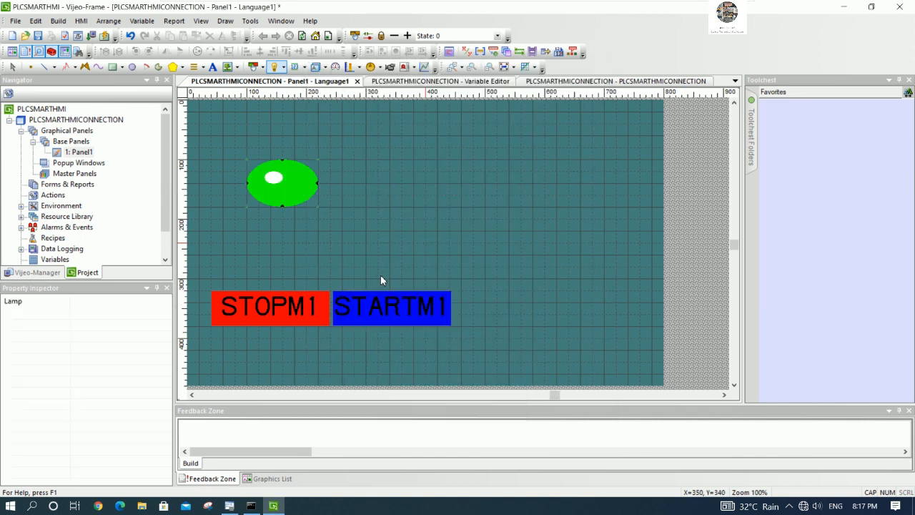
Set the lamp's OFF fore color to red (255, 0, 0) and its ON fore color to green (0, 255, 0)
{"action": "double_click", "coordinate": [293, 196]}
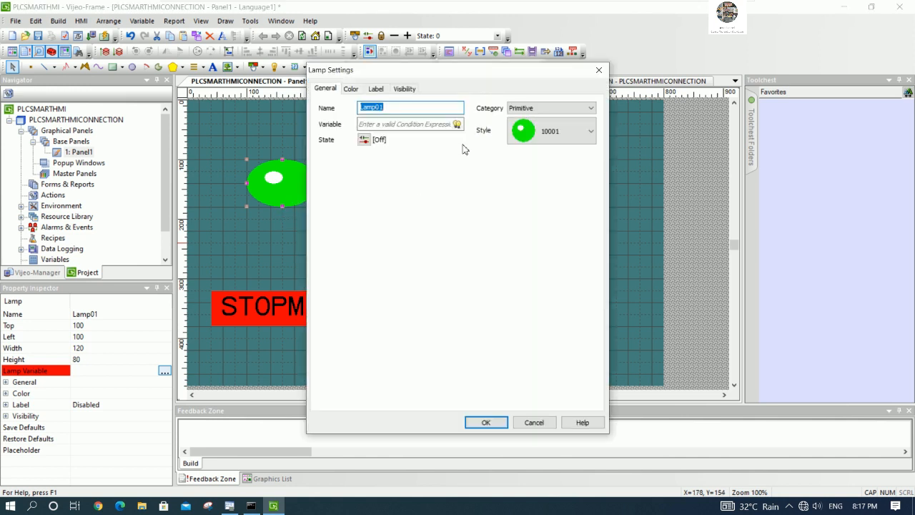
{"action": "left_click_drag", "start_coordinate": [504, 75], "coordinate": [591, 68]}
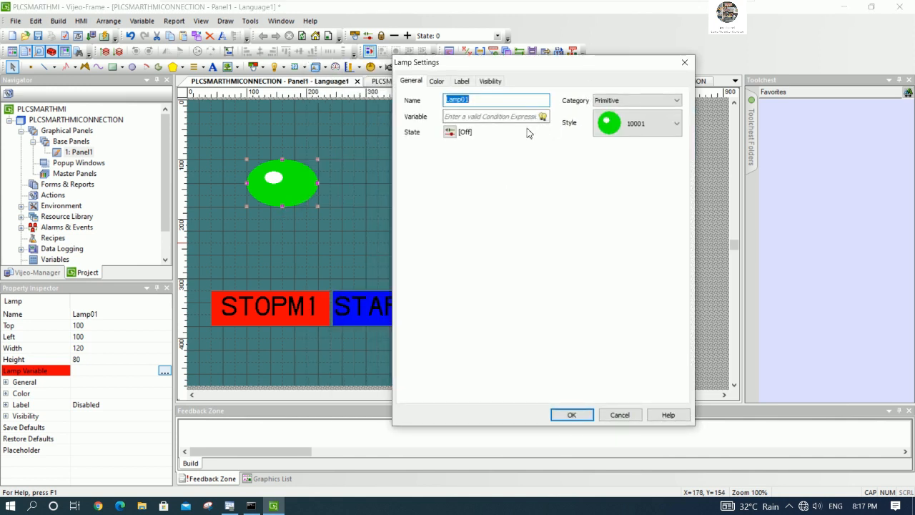
{"action": "left_click", "coordinate": [443, 87]}
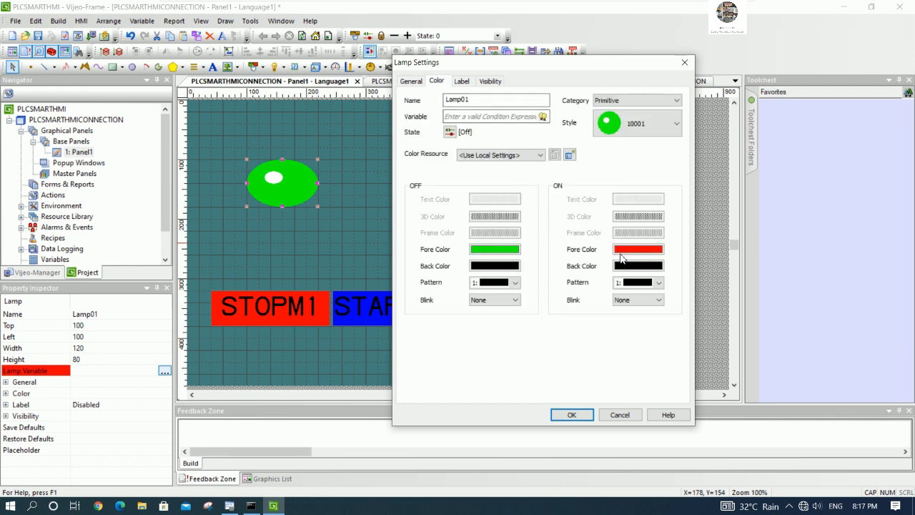
{"action": "left_click", "coordinate": [514, 250]}
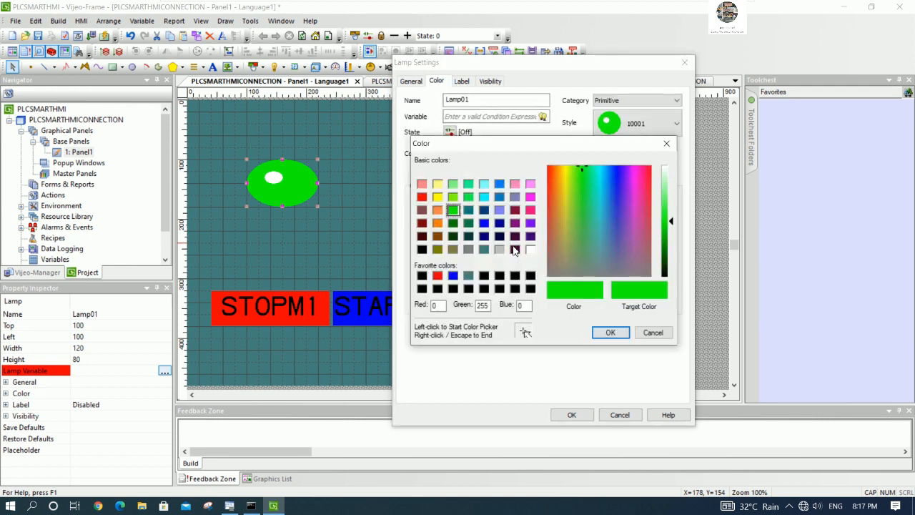
{"action": "left_click", "coordinate": [423, 198]}
{"action": "left_click", "coordinate": [608, 331]}
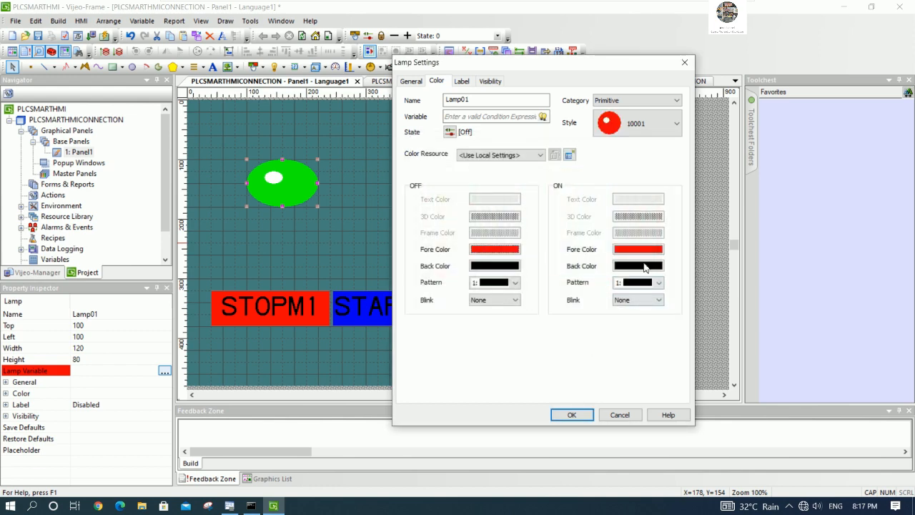
{"action": "left_click", "coordinate": [650, 258]}
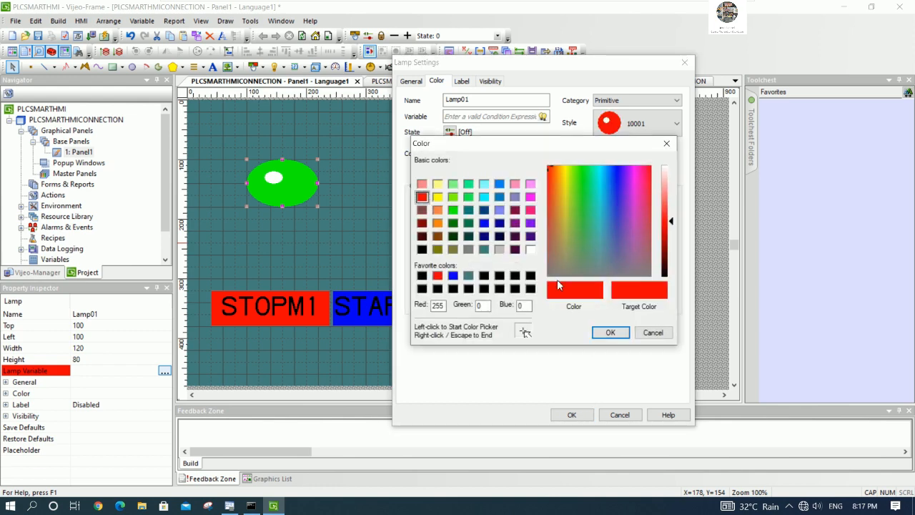
{"action": "left_click", "coordinate": [453, 210]}
{"action": "left_click", "coordinate": [608, 332]}
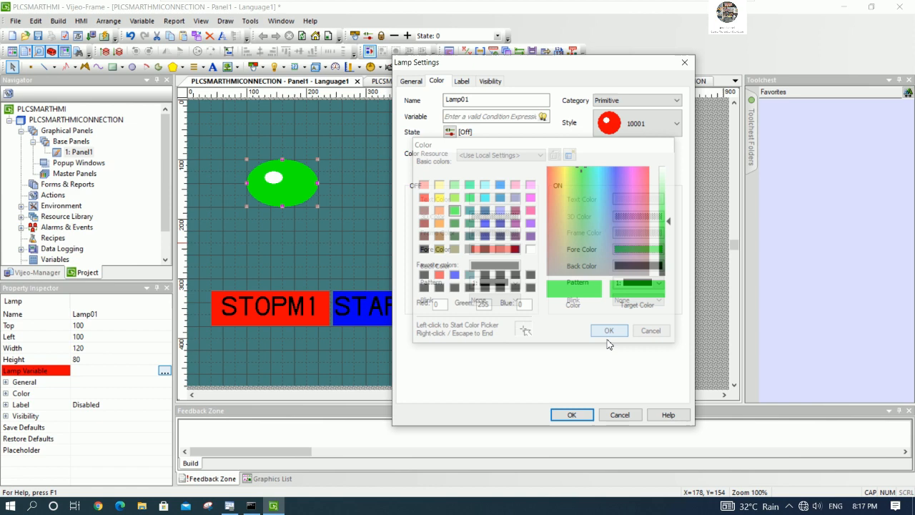
{"action": "left_click", "coordinate": [576, 416]}
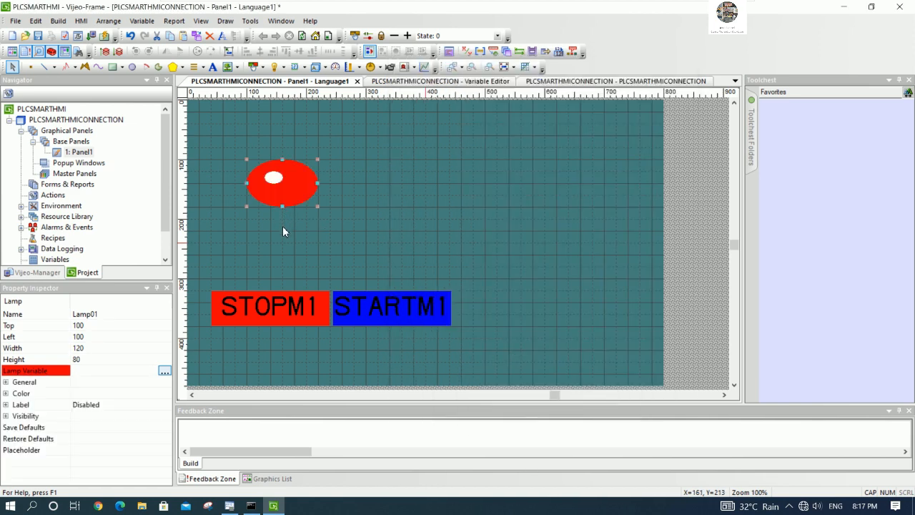
Increase the lamp's height to 100 and move it right to a left position of 180, above the two switches
{"action": "left_click_drag", "start_coordinate": [282, 207], "coordinate": [281, 219]}
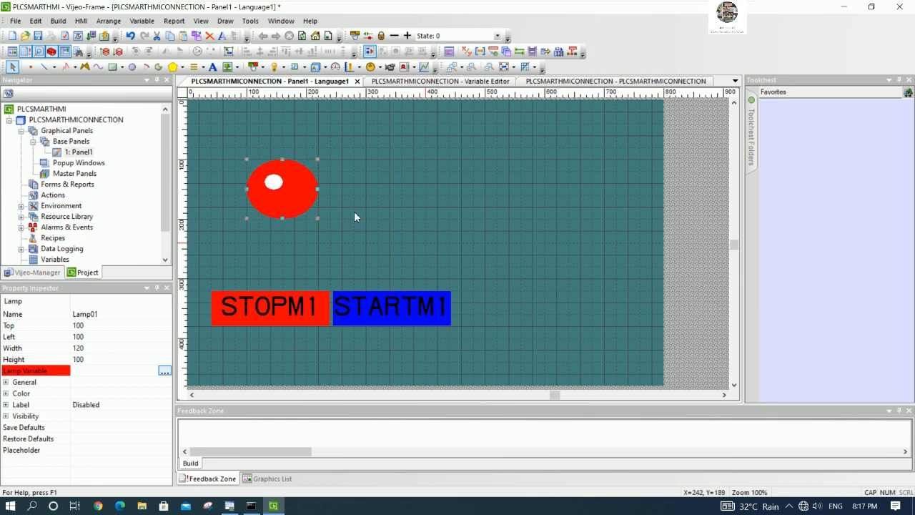
{"action": "left_click", "coordinate": [384, 214]}
{"action": "left_click", "coordinate": [299, 197]}
{"action": "left_click_drag", "start_coordinate": [337, 199], "coordinate": [336, 200]}
{"action": "left_click", "coordinate": [429, 218]}
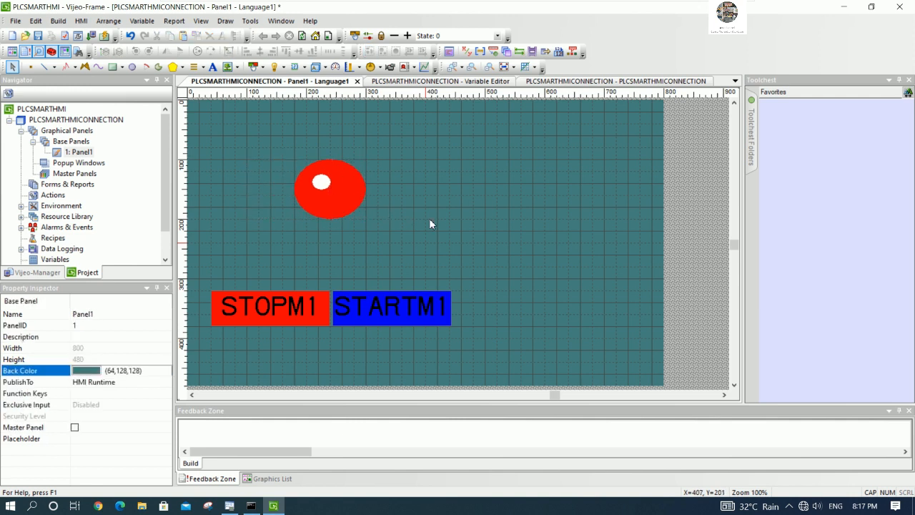
{"action": "left_click", "coordinate": [360, 208]}
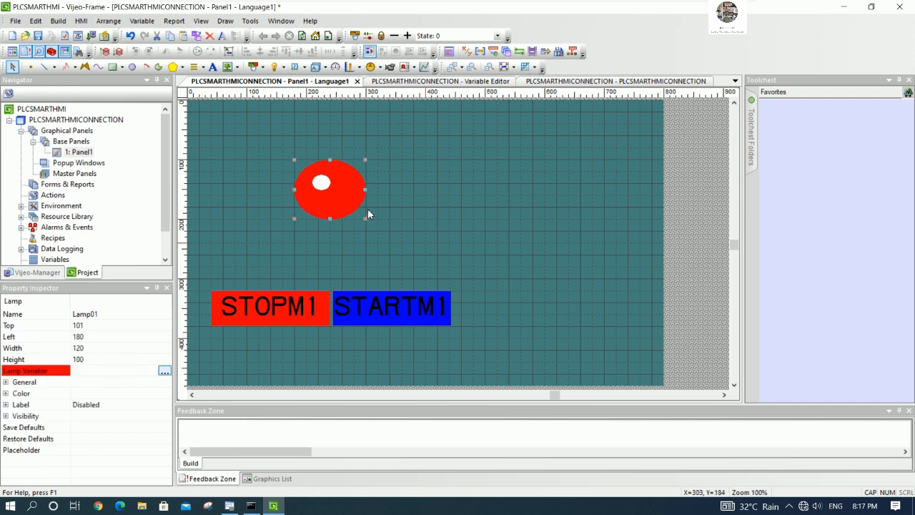
{"action": "left_click", "coordinate": [427, 189]}
{"action": "left_click", "coordinate": [300, 306]}
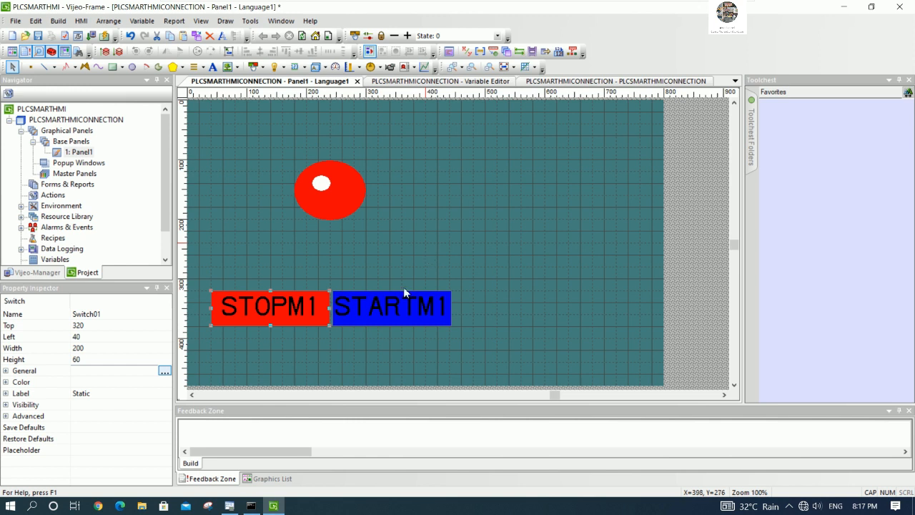
{"action": "left_click", "coordinate": [336, 306]}
{"action": "left_click", "coordinate": [279, 305]}
{"action": "right_click", "coordinate": [279, 305]}
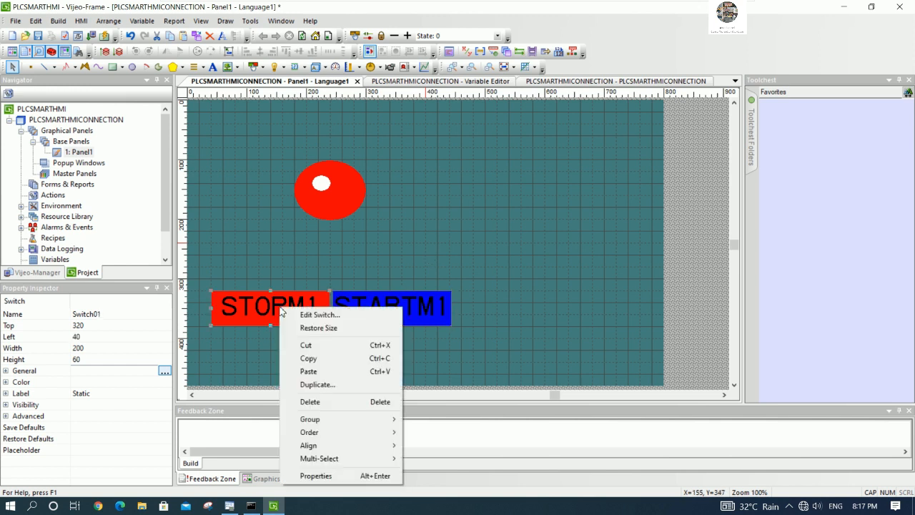
{"action": "left_click", "coordinate": [323, 286]}
Configure the STOPM1 switch's When Touch action as a Bit operation, Momentary ON, with the variable STOPM1 as destination
{"action": "left_click", "coordinate": [259, 310]}
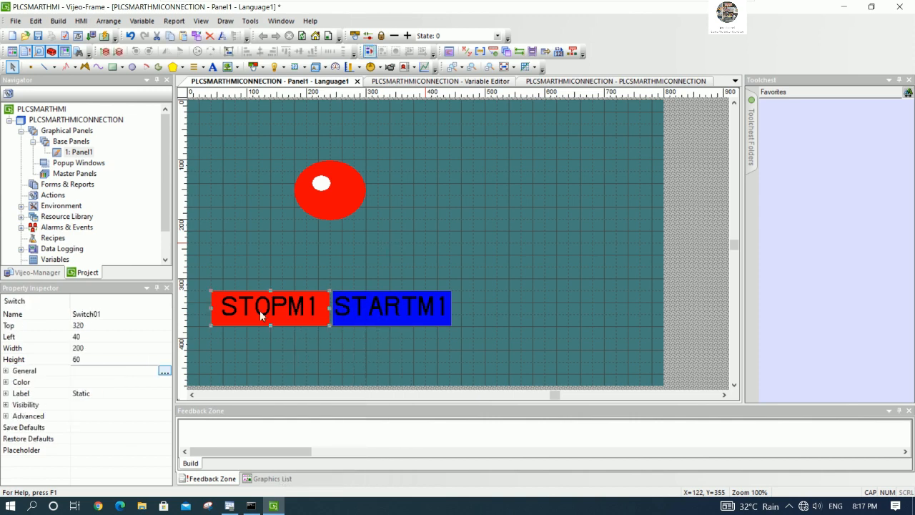
{"action": "double_click", "coordinate": [260, 310]}
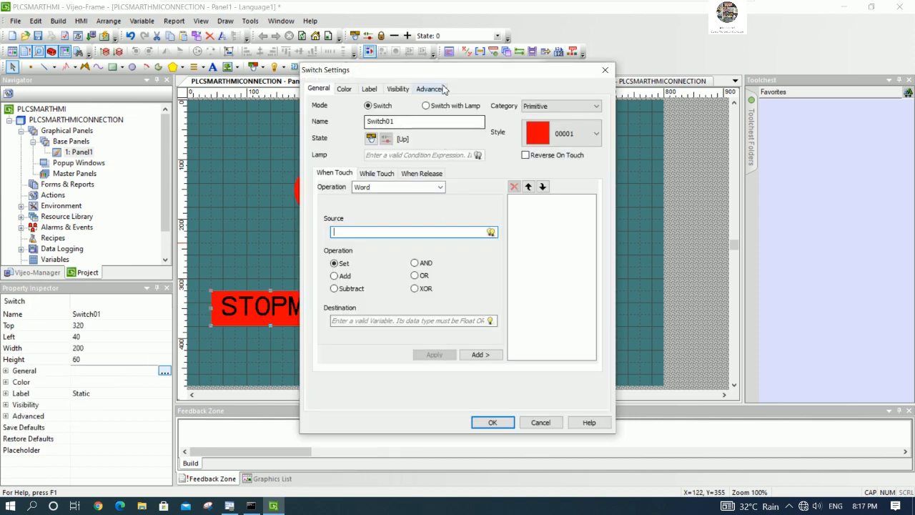
{"action": "left_click_drag", "start_coordinate": [466, 69], "coordinate": [524, 63]}
{"action": "left_click", "coordinate": [490, 178]}
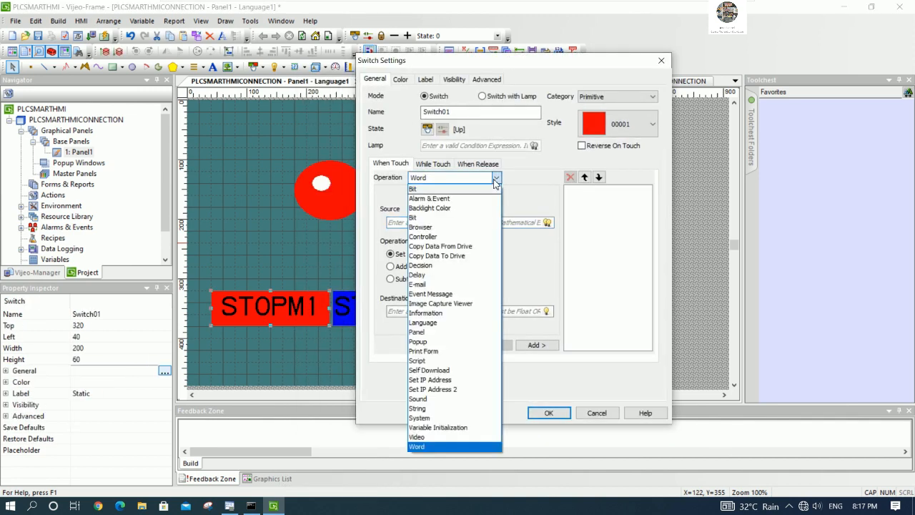
{"action": "left_click", "coordinate": [438, 221]}
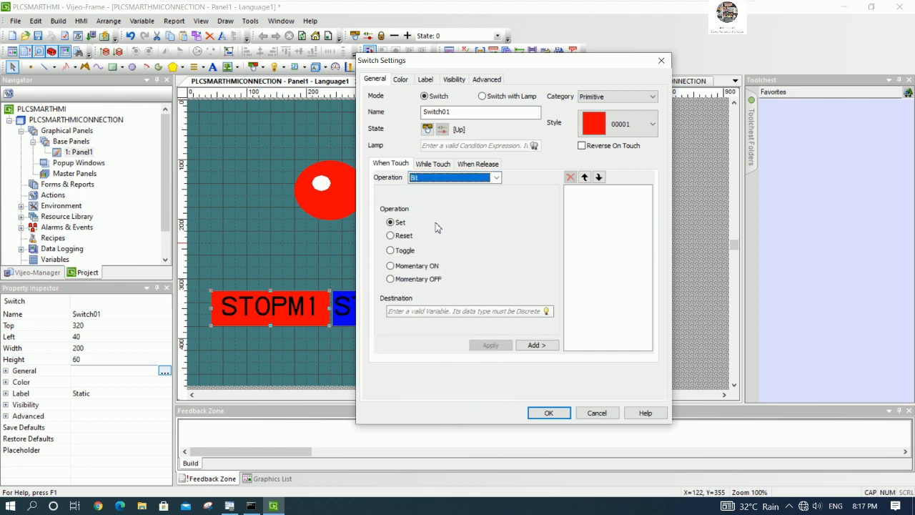
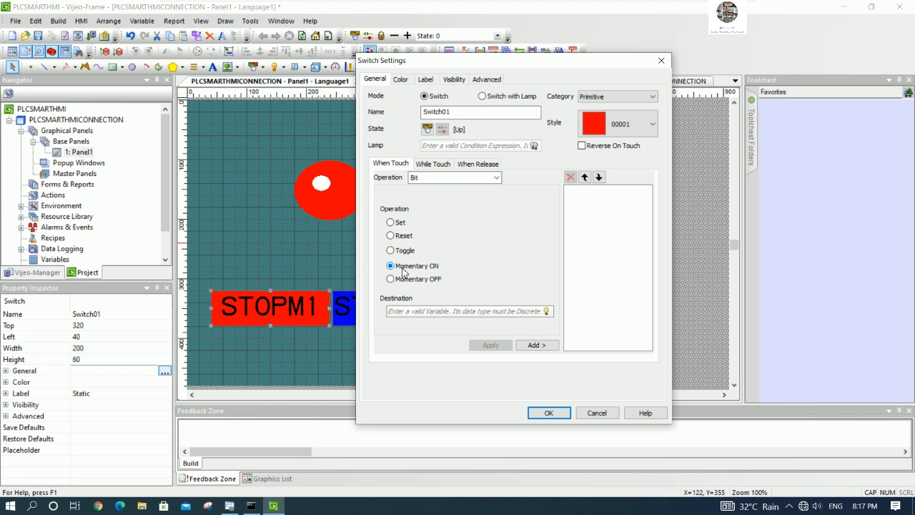
{"action": "left_click", "coordinate": [549, 317]}
{"action": "left_click", "coordinate": [547, 312]}
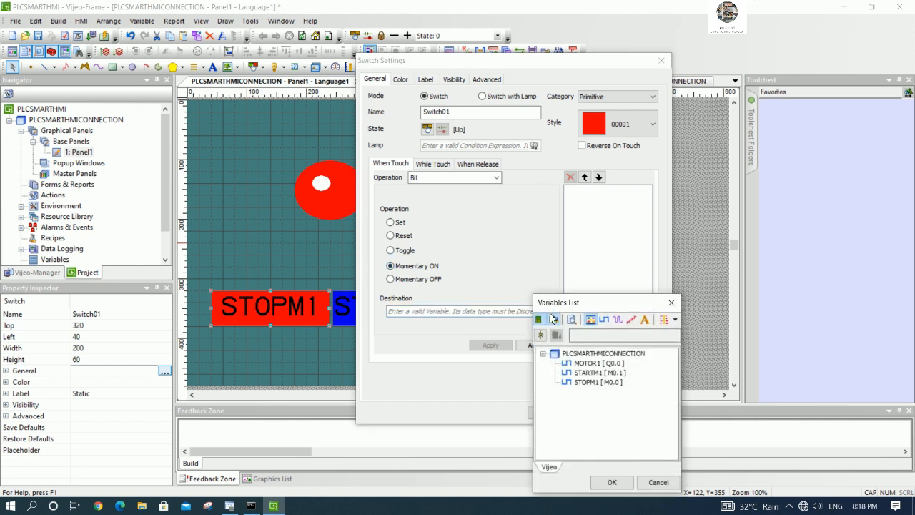
{"action": "left_click_drag", "start_coordinate": [622, 308], "coordinate": [597, 174]}
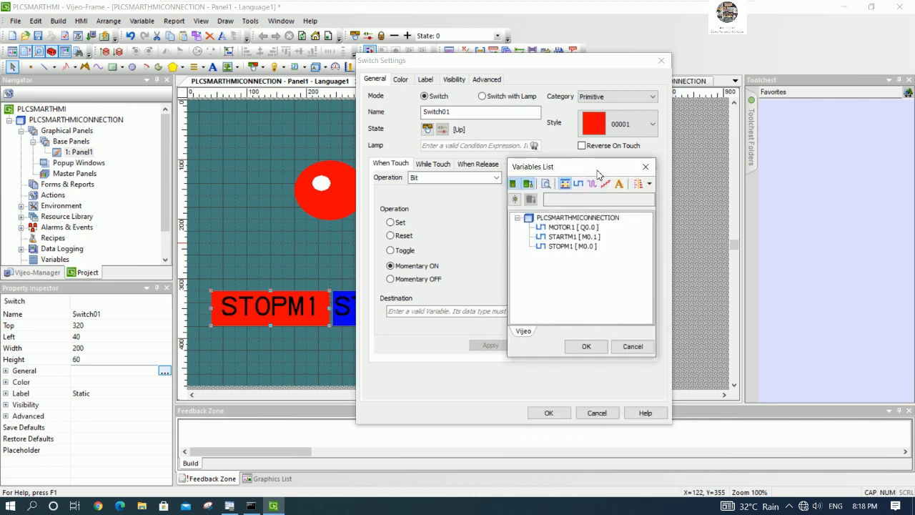
{"action": "left_click", "coordinate": [561, 246]}
{"action": "left_click", "coordinate": [581, 348]}
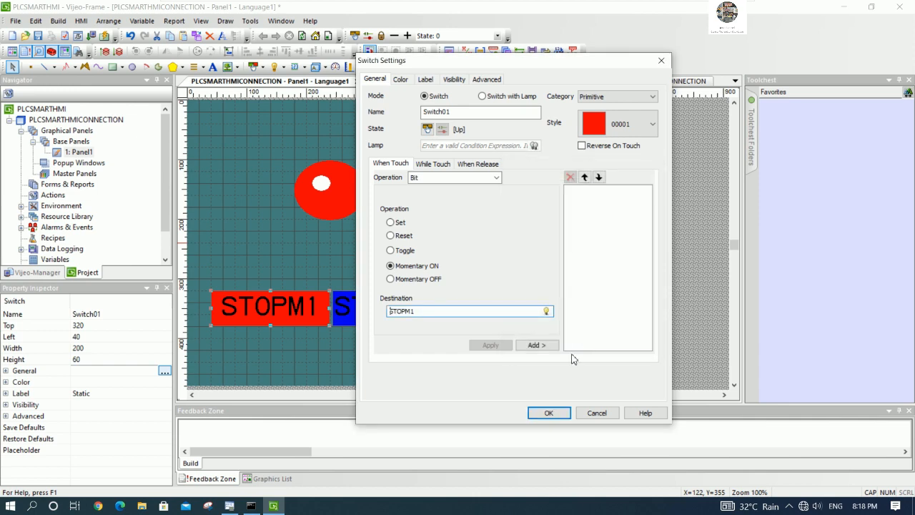
{"action": "left_click", "coordinate": [549, 412]}
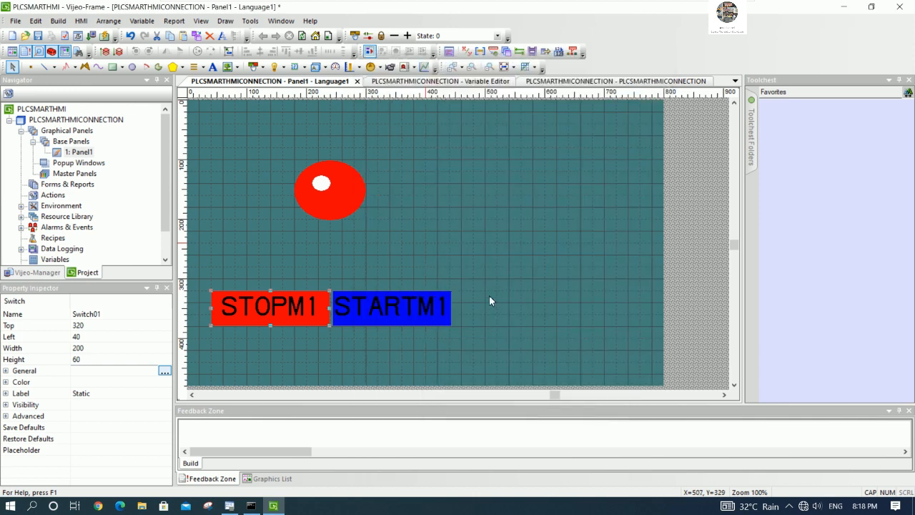
Configure the STARTM1 switch's When Touch action as a Bit operation, Momentary ON, with the variable STARTM1 as destination
{"action": "left_click", "coordinate": [489, 301]}
{"action": "double_click", "coordinate": [388, 307]}
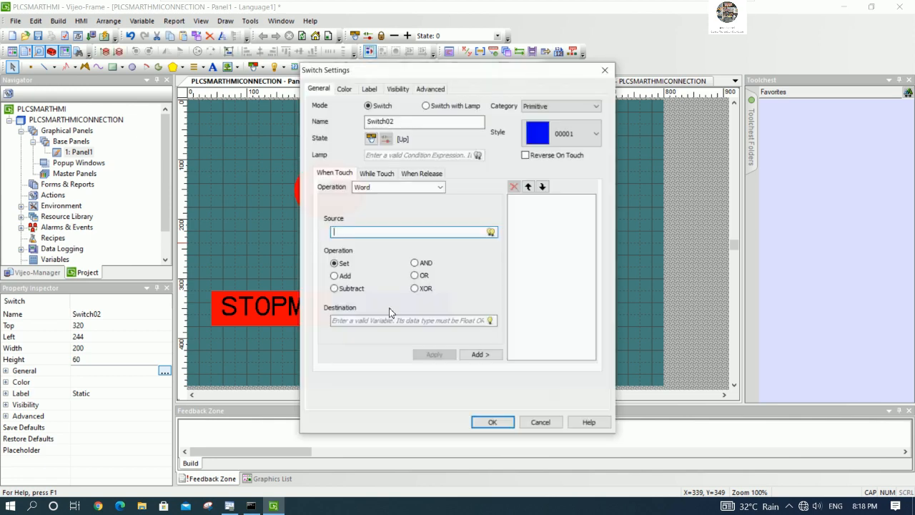
{"action": "left_click", "coordinate": [435, 192]}
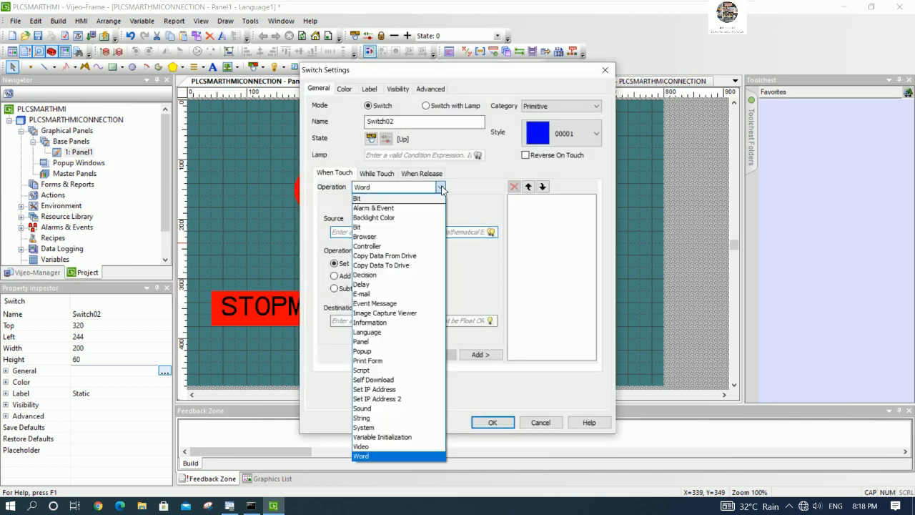
{"action": "left_click", "coordinate": [372, 227]}
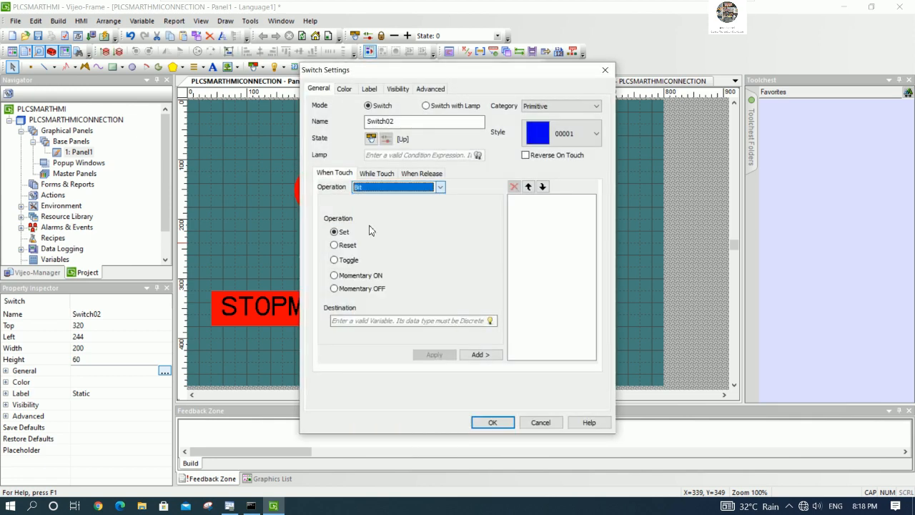
{"action": "left_click", "coordinate": [349, 278]}
{"action": "left_click", "coordinate": [491, 320]}
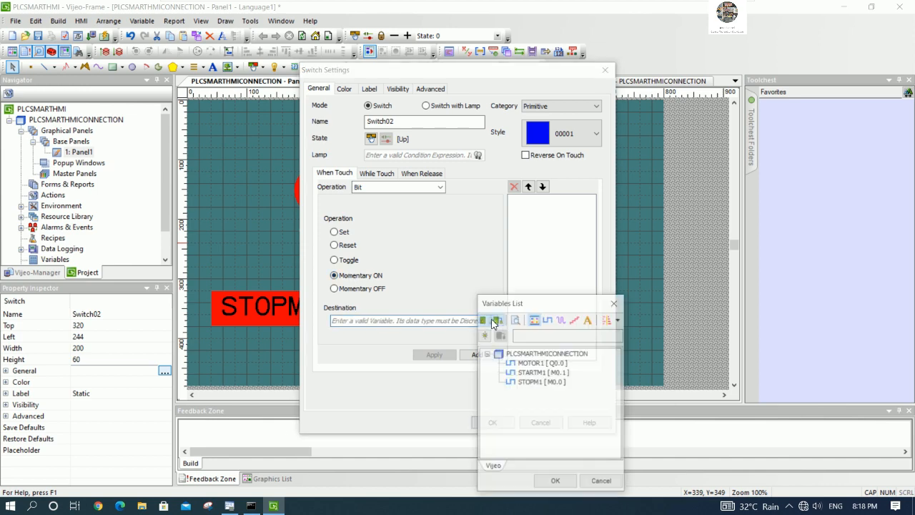
{"action": "left_click", "coordinate": [538, 372]}
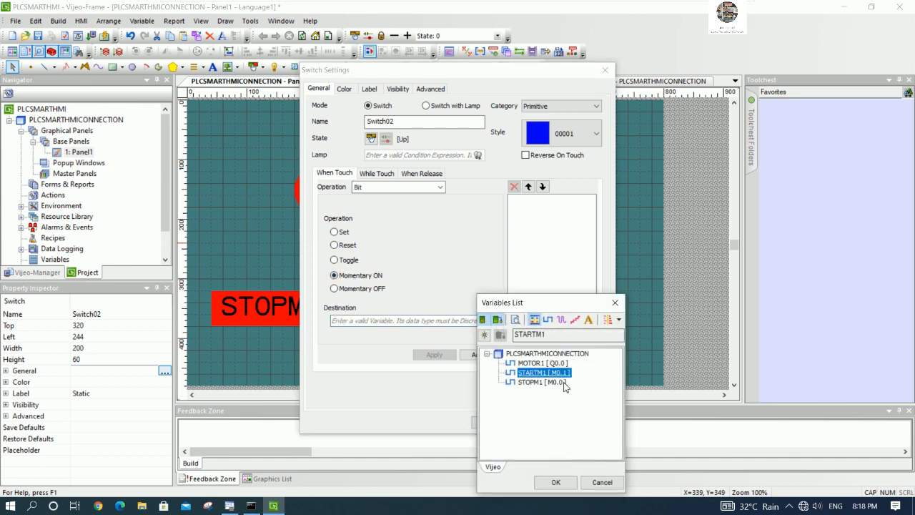
{"action": "left_click", "coordinate": [555, 482]}
{"action": "left_click", "coordinate": [502, 426]}
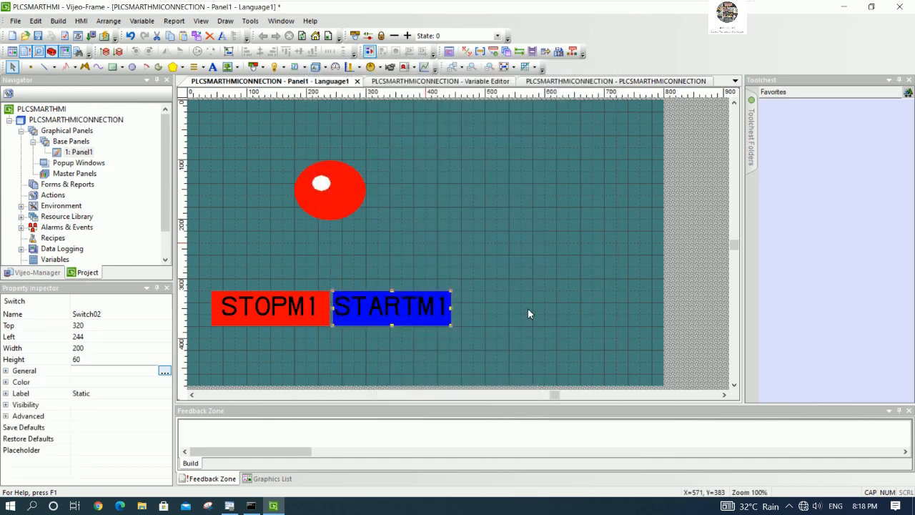
Move the lamp slightly right to a left position of 186
{"action": "left_click", "coordinate": [375, 236]}
{"action": "left_click", "coordinate": [356, 195]}
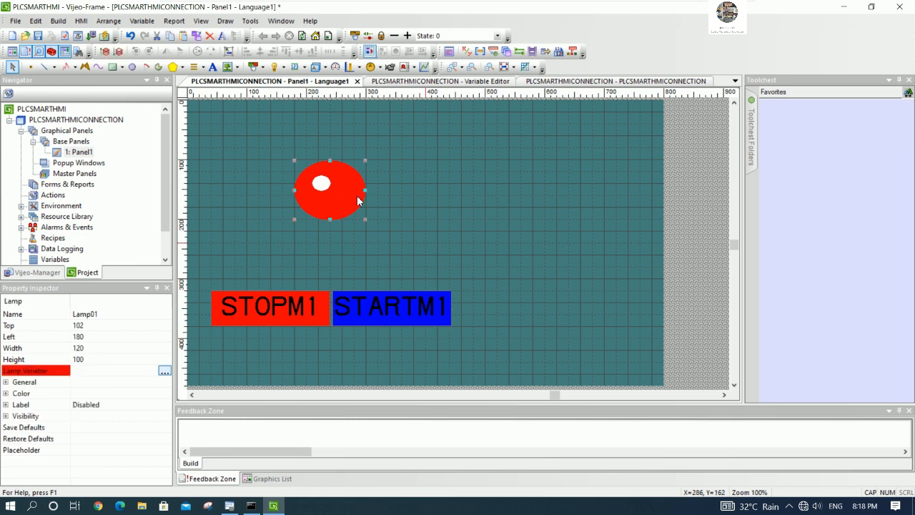
{"action": "left_click_drag", "start_coordinate": [357, 195], "coordinate": [366, 202]}
{"action": "left_click", "coordinate": [405, 204]}
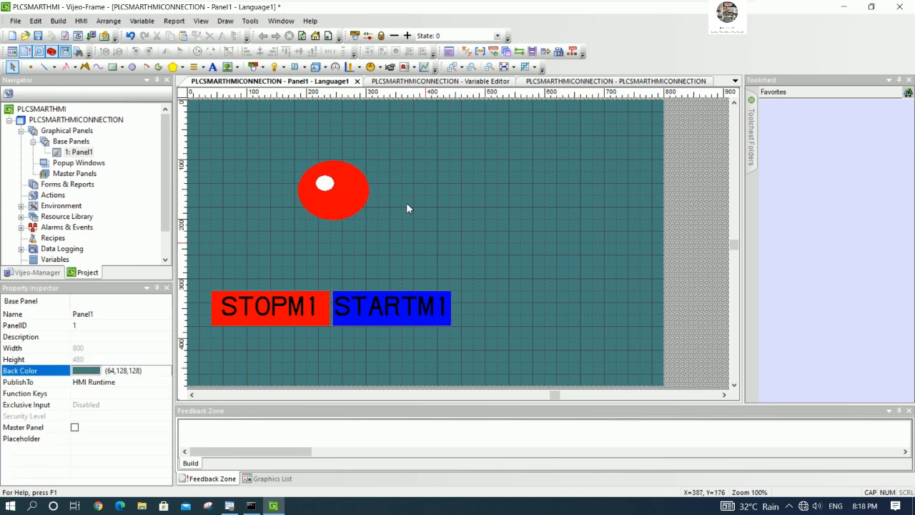
Assign the variable MOTOR1 to the lamp in its settings
{"action": "double_click", "coordinate": [355, 187]}
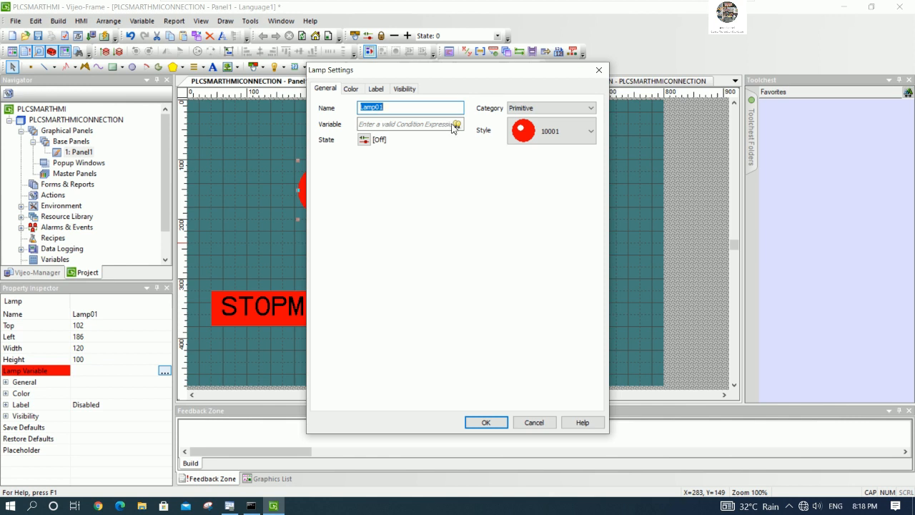
{"action": "left_click", "coordinate": [386, 125]}
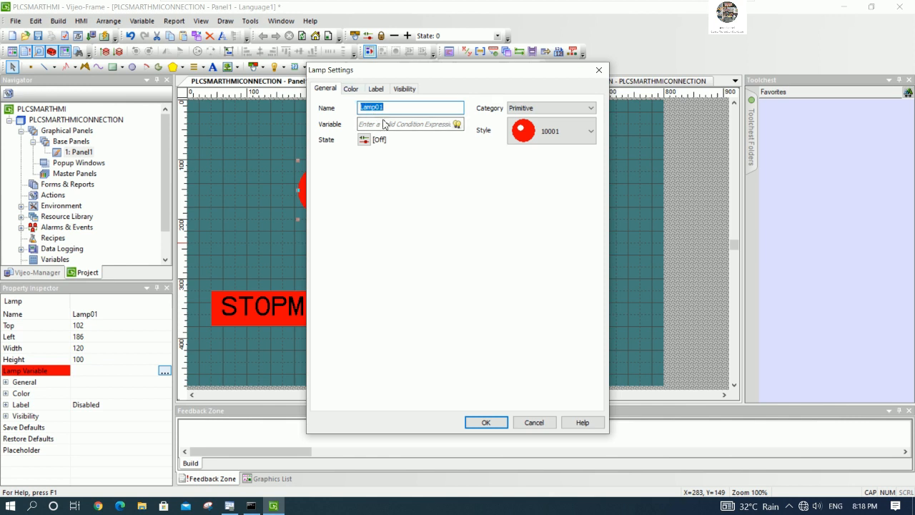
{"action": "left_click", "coordinate": [458, 125]}
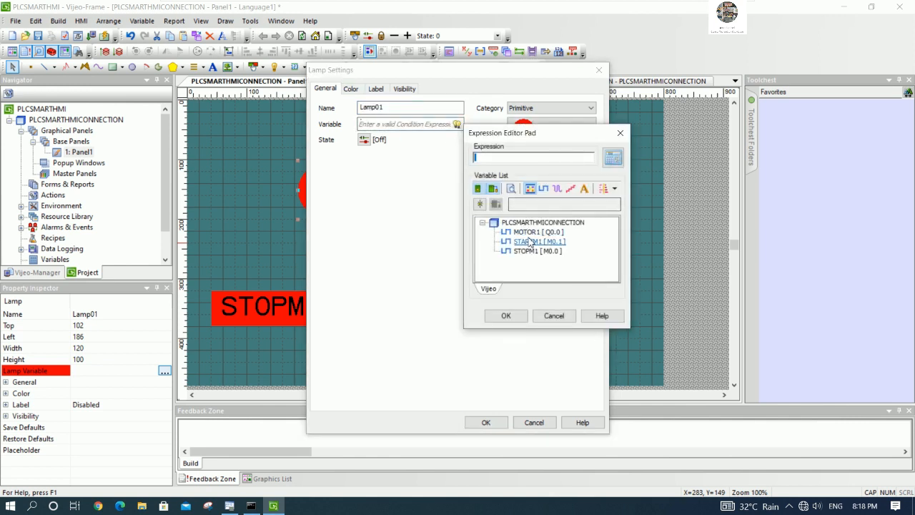
{"action": "double_click", "coordinate": [531, 233]}
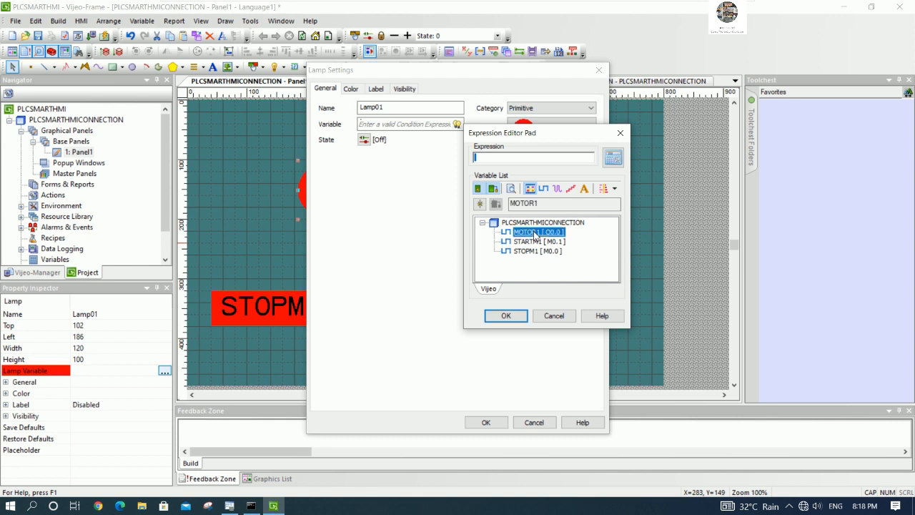
{"action": "left_click", "coordinate": [503, 315]}
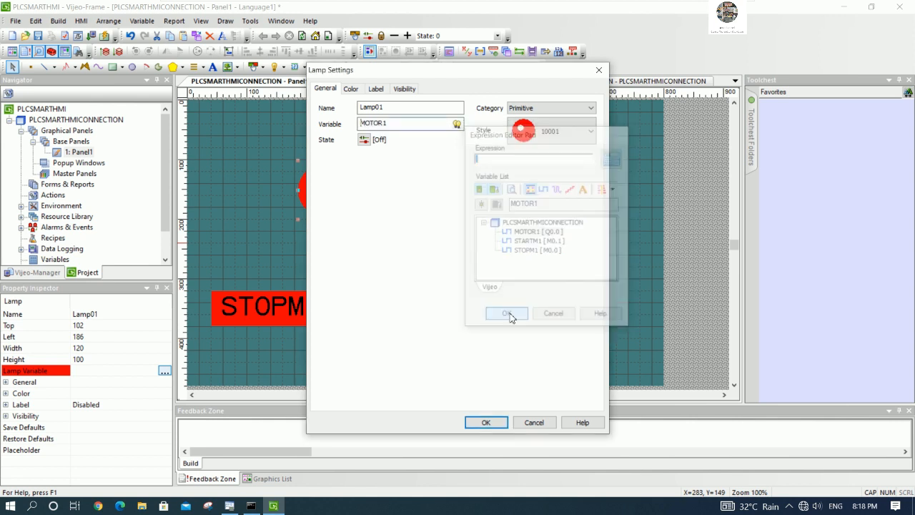
{"action": "left_click", "coordinate": [486, 423]}
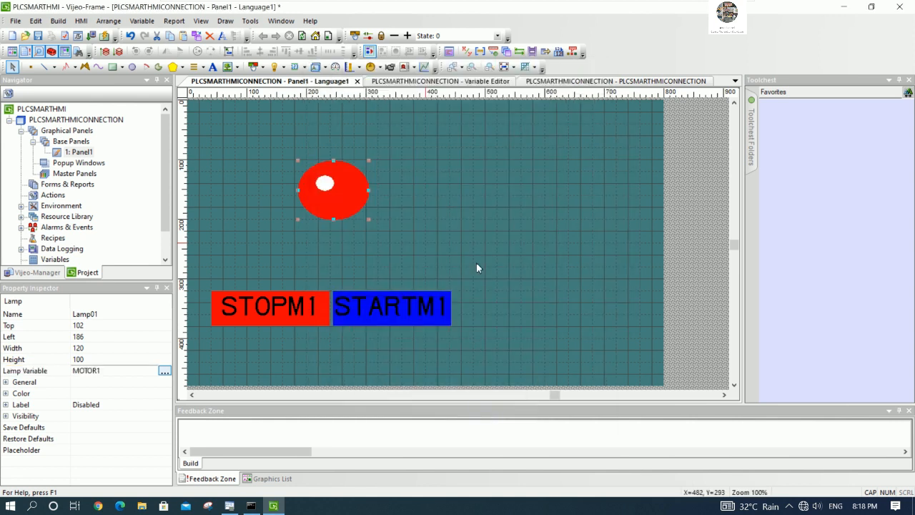
Move the lamp down to a top position of 135, keeping its left position at 186
{"action": "left_click", "coordinate": [357, 217]}
{"action": "left_click", "coordinate": [354, 212]}
{"action": "left_click_drag", "start_coordinate": [354, 212], "coordinate": [363, 214]}
{"action": "left_click", "coordinate": [458, 204]}
{"action": "left_click", "coordinate": [369, 209]}
{"action": "key", "text": "Down"}
{"action": "key", "text": "Down"}
{"action": "key", "text": "Down"}
{"action": "key", "text": "Down"}
{"action": "key", "text": "Down"}
{"action": "key", "text": "Down"}
{"action": "key", "text": "Down"}
{"action": "key", "text": "Down"}
{"action": "key", "text": "Down"}
{"action": "key", "text": "Down"}
{"action": "key", "text": "Down"}
{"action": "key", "text": "Down"}
{"action": "key", "text": "Down"}
{"action": "key", "text": "Down"}
{"action": "key", "text": "Down"}
{"action": "key", "text": "Down"}
{"action": "key", "text": "Down"}
{"action": "key", "text": "Down"}
{"action": "key", "text": "Down"}
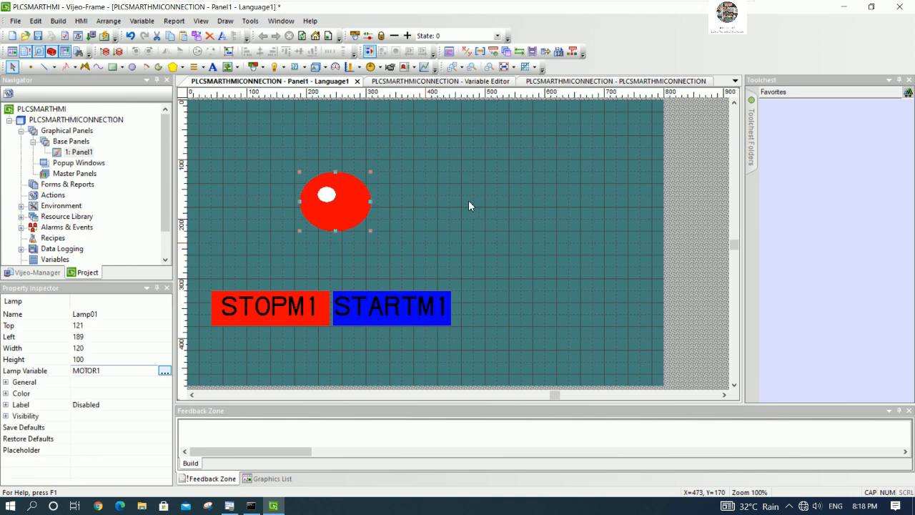
{"action": "key", "text": "Down"}
{"action": "key", "text": "Down"}
{"action": "key", "text": "Down"}
{"action": "key", "text": "Down"}
{"action": "key", "text": "Down"}
{"action": "key", "text": "Down"}
{"action": "key", "text": "Down"}
{"action": "key", "text": "Down"}
{"action": "key", "text": "Down"}
{"action": "key", "text": "Down"}
{"action": "key", "text": "Down"}
{"action": "key", "text": "Down"}
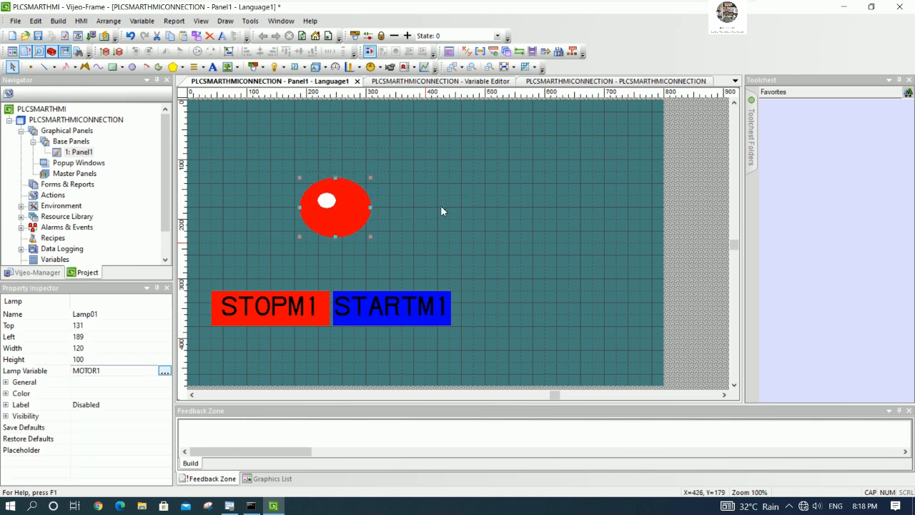
{"action": "key", "text": "Down"}
{"action": "key", "text": "Left"}
{"action": "key", "text": "Left"}
{"action": "key", "text": "Left"}
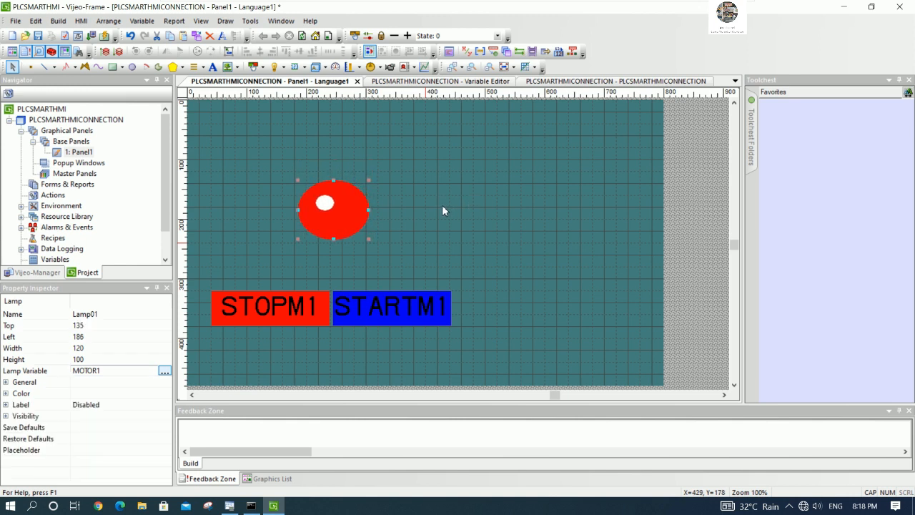
{"action": "left_click", "coordinate": [442, 205]}
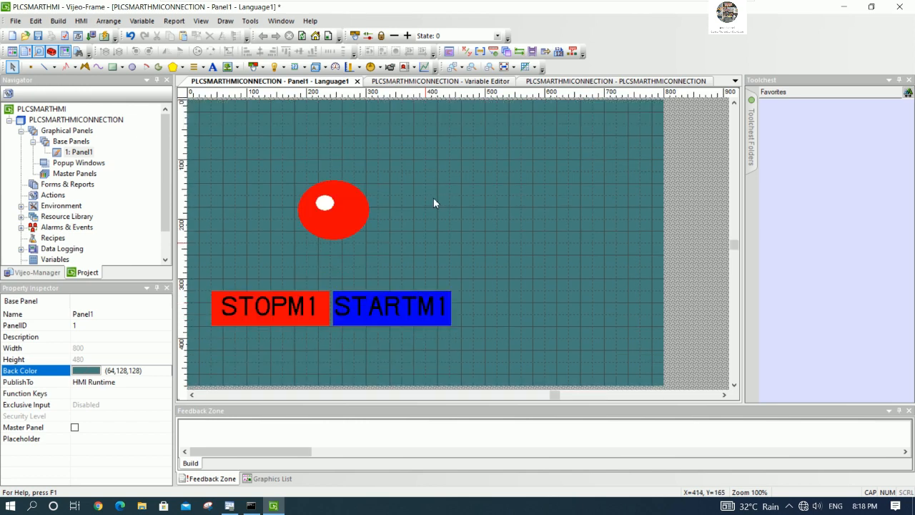
Add a text box about 600 wide and 40 high above the lamp, reading "WELCOME TO HMI SCHNEIDER WITH S7-200 SMART"
{"action": "left_click", "coordinate": [213, 66]}
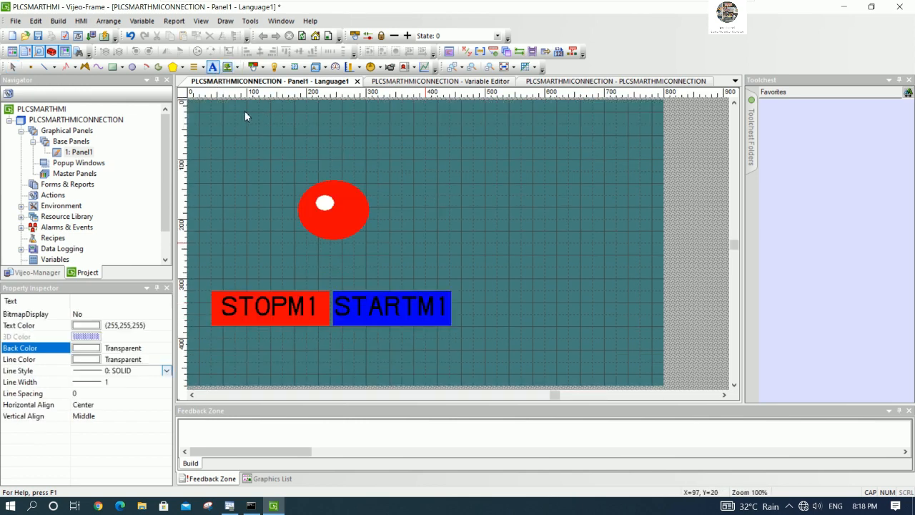
{"action": "left_click_drag", "start_coordinate": [246, 111], "coordinate": [599, 133]}
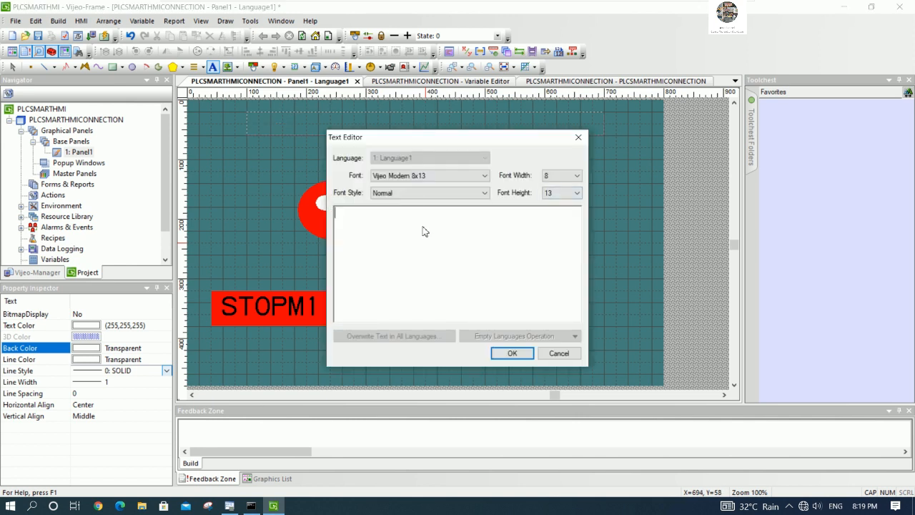
{"action": "key", "text": "BackSpace"}
{"action": "key", "text": "BackSpace"}
{"action": "type", "text": "LCOME TO HMI"}
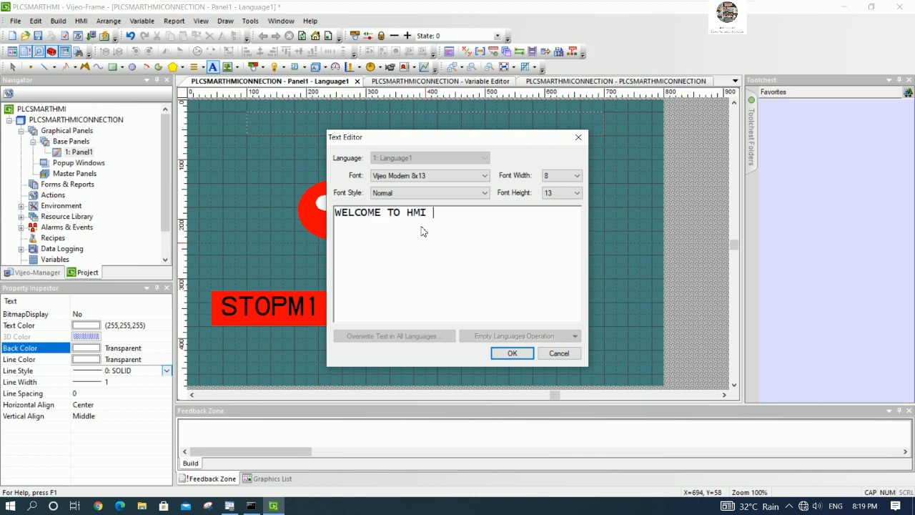
{"action": "type", "text": " SCHNEIDER "}
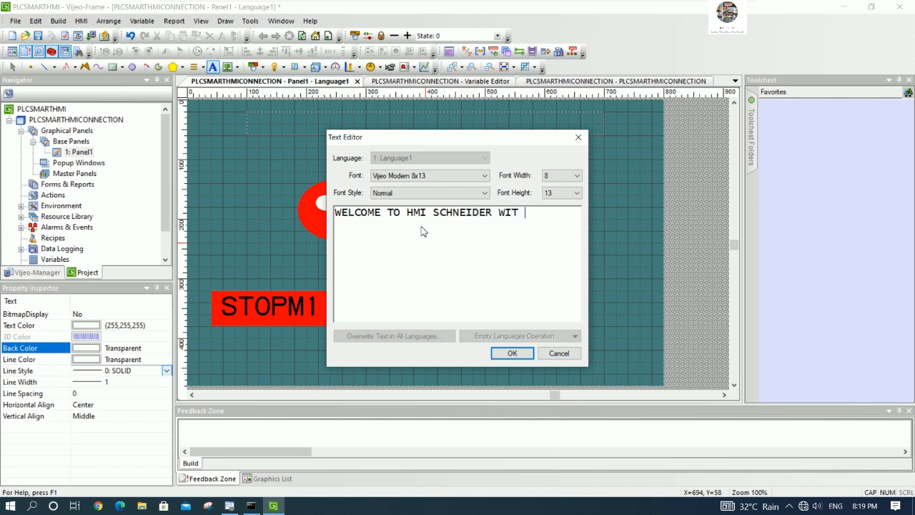
{"action": "type", "text": "WITH S7"}
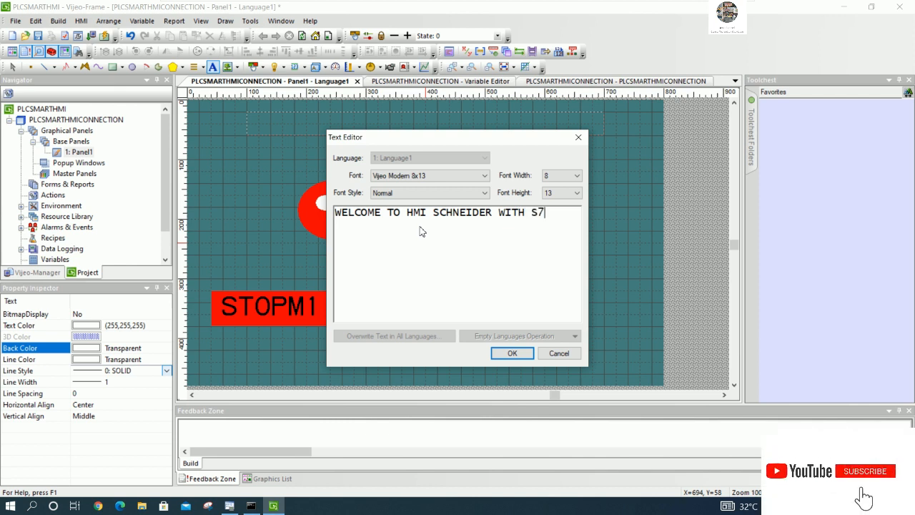
{"action": "type", "text": "-200 "}
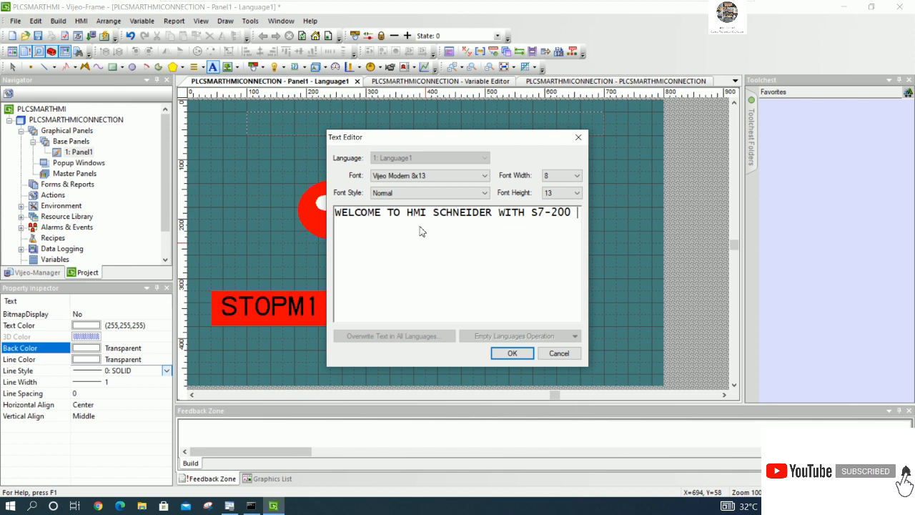
{"action": "type", "text": "SMART"}
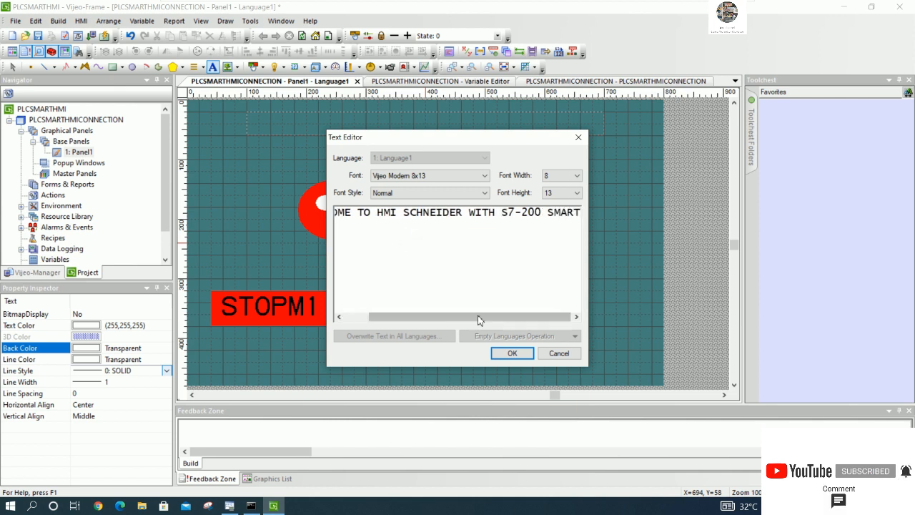
{"action": "left_click", "coordinate": [503, 352]}
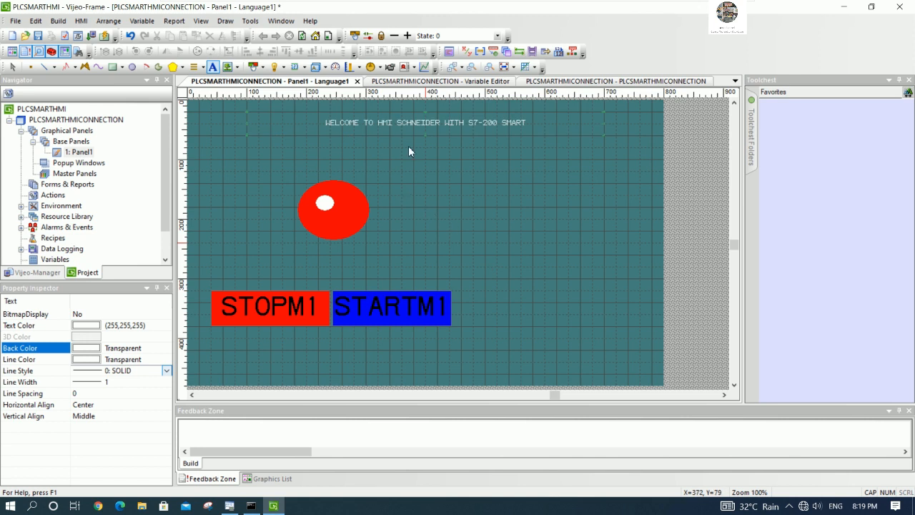
Set the welcome text's font to Vijeo Modern 13x23 Bold
{"action": "double_click", "coordinate": [375, 122]}
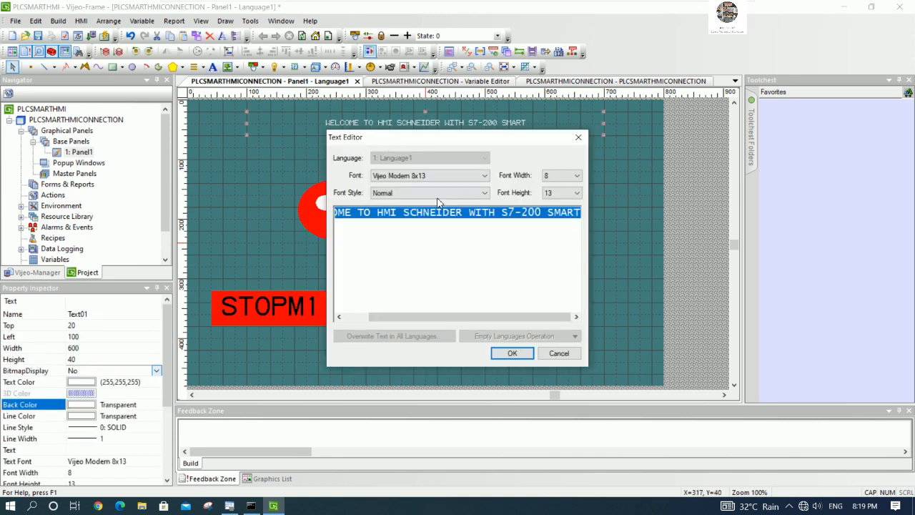
{"action": "left_click", "coordinate": [438, 193]}
{"action": "left_click", "coordinate": [437, 193]}
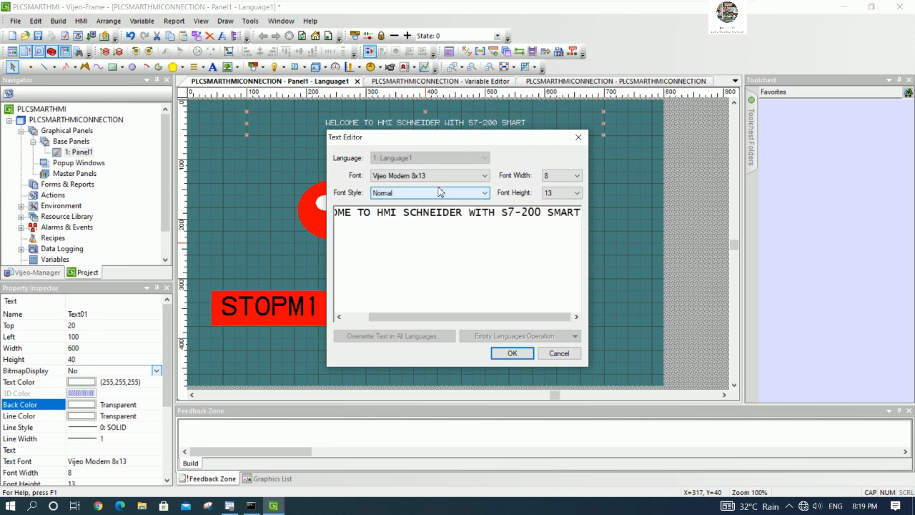
{"action": "left_click", "coordinate": [450, 178]}
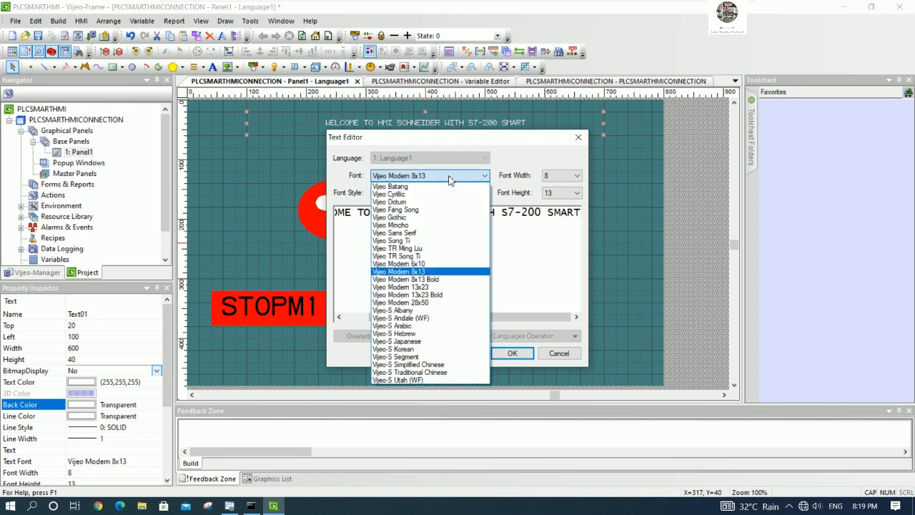
{"action": "left_click", "coordinate": [435, 295]}
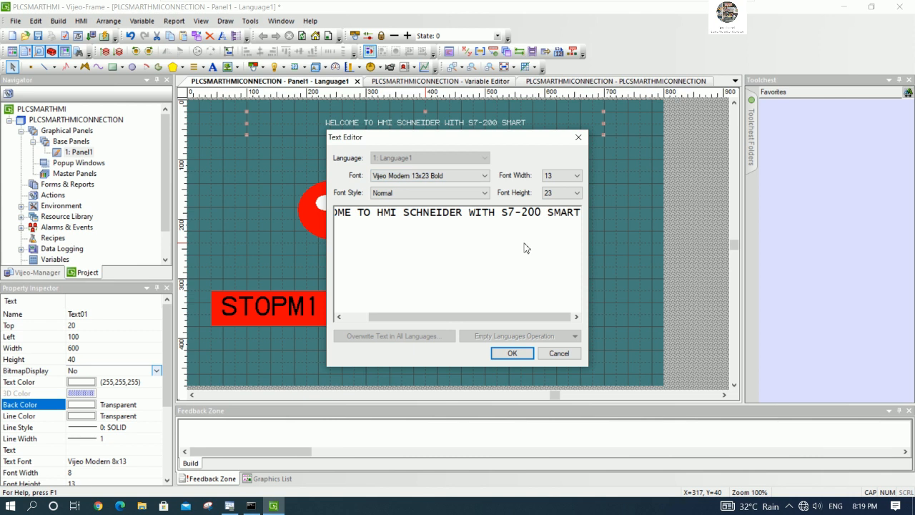
{"action": "left_click", "coordinate": [509, 354]}
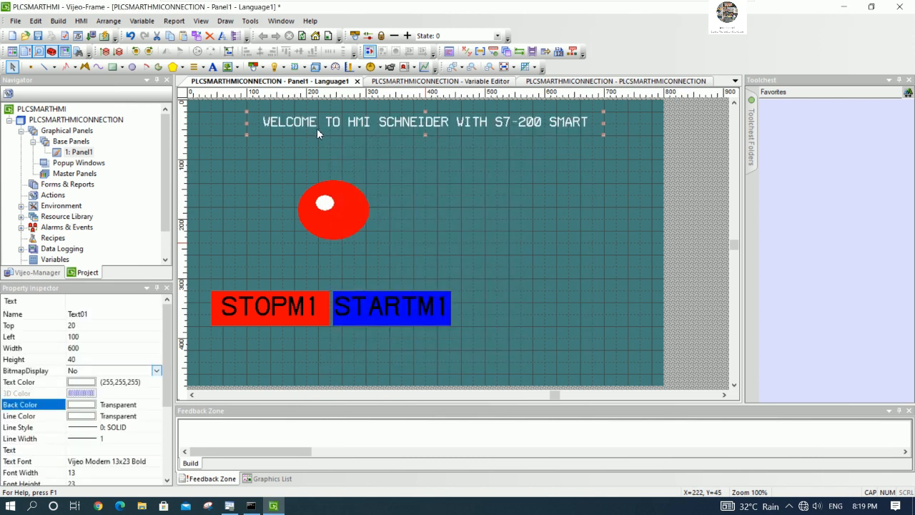
Set the welcome text's color to yellow (255, 255, 0)
{"action": "double_click", "coordinate": [94, 384]}
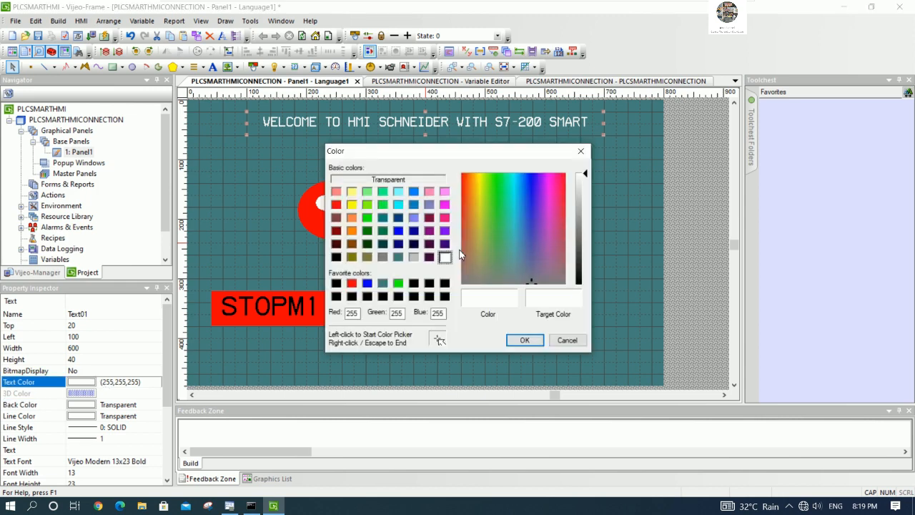
{"action": "left_click", "coordinate": [350, 204]}
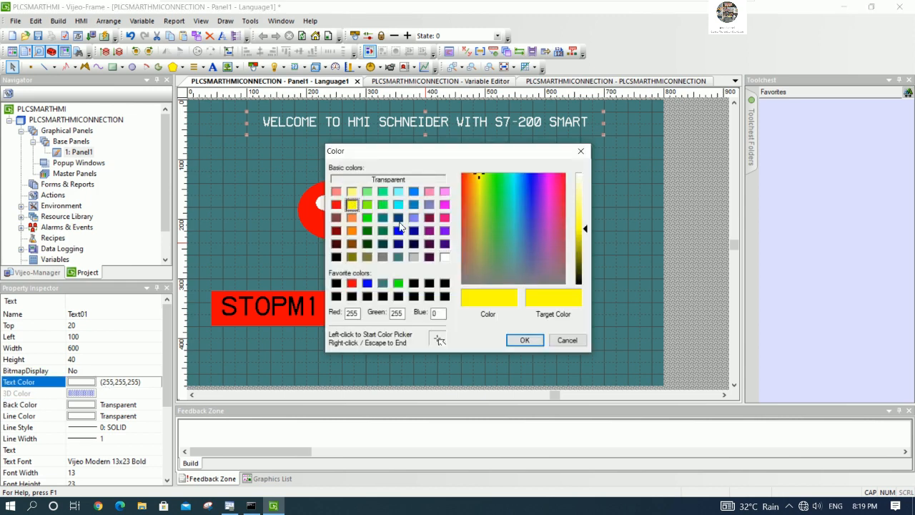
{"action": "left_click", "coordinate": [524, 339]}
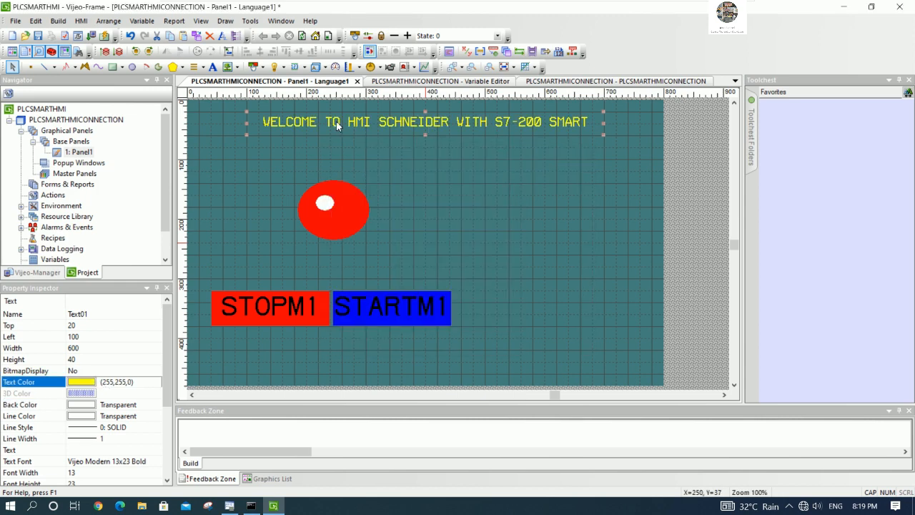
Set the welcome text's font to Vijeo Modern 28x50
{"action": "double_click", "coordinate": [336, 120]}
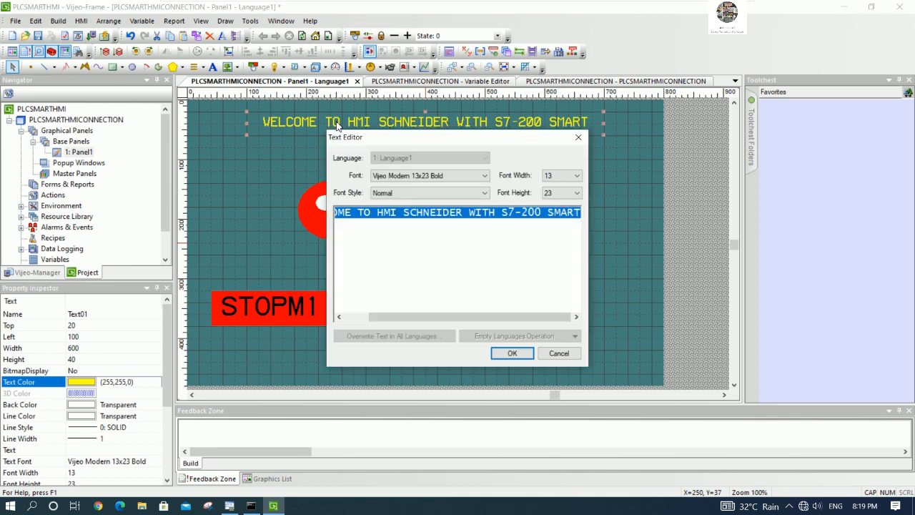
{"action": "left_click", "coordinate": [486, 175]}
{"action": "left_click", "coordinate": [428, 300]}
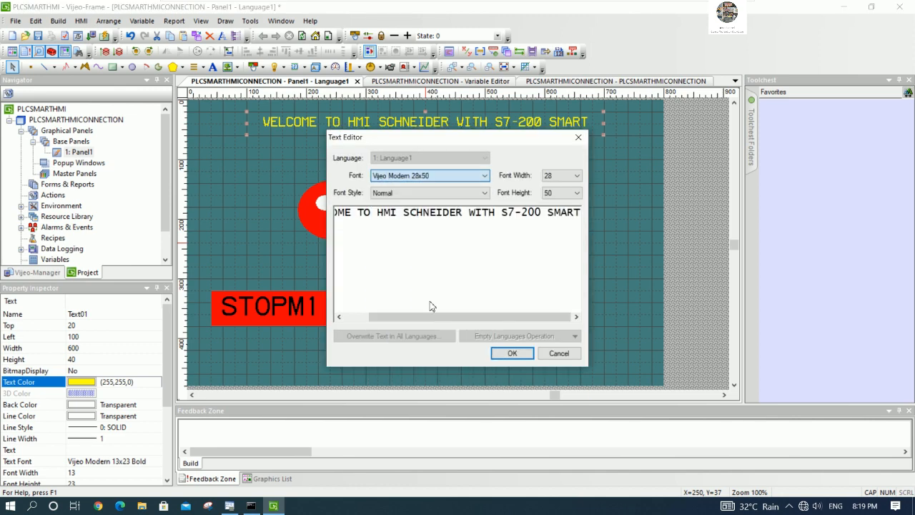
{"action": "left_click", "coordinate": [503, 353]}
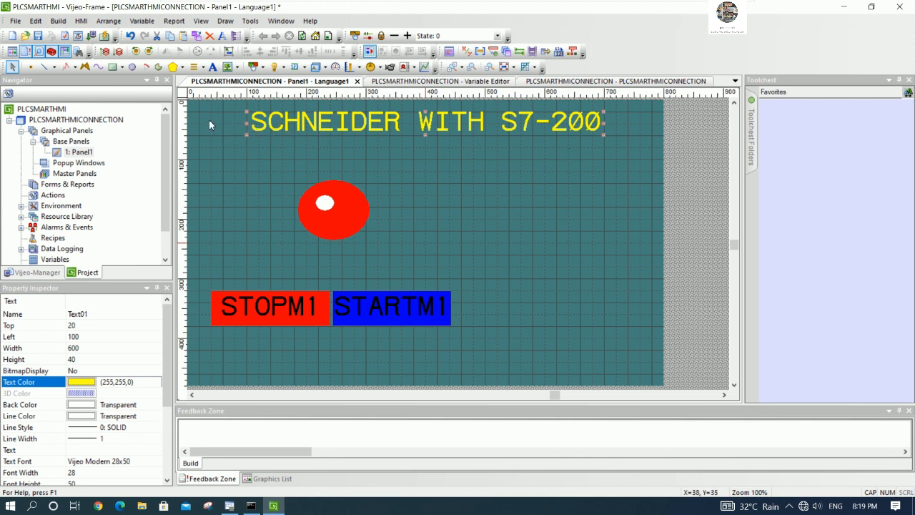
Enlarge the welcome text box to 740 wide and 100 high, at a left position of 40, so both lines fit
{"action": "left_click_drag", "start_coordinate": [246, 126], "coordinate": [211, 125]}
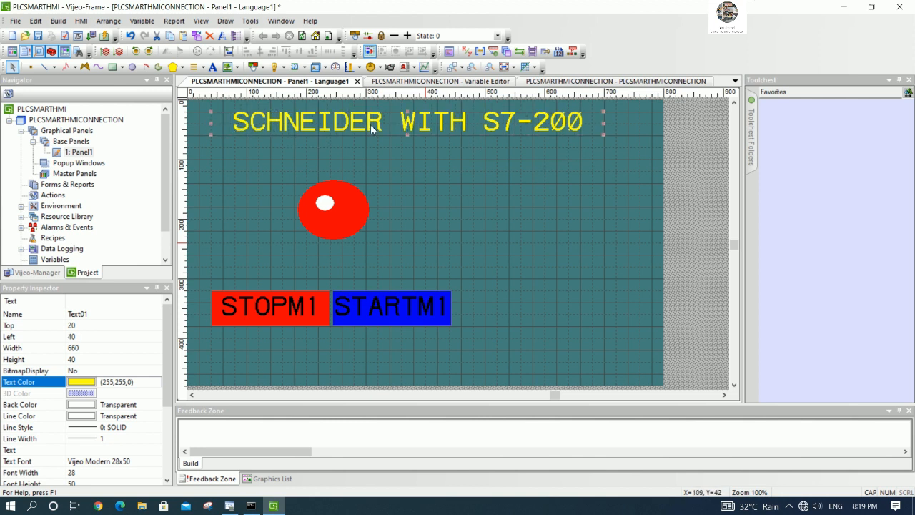
{"action": "left_click_drag", "start_coordinate": [602, 122], "coordinate": [652, 123]}
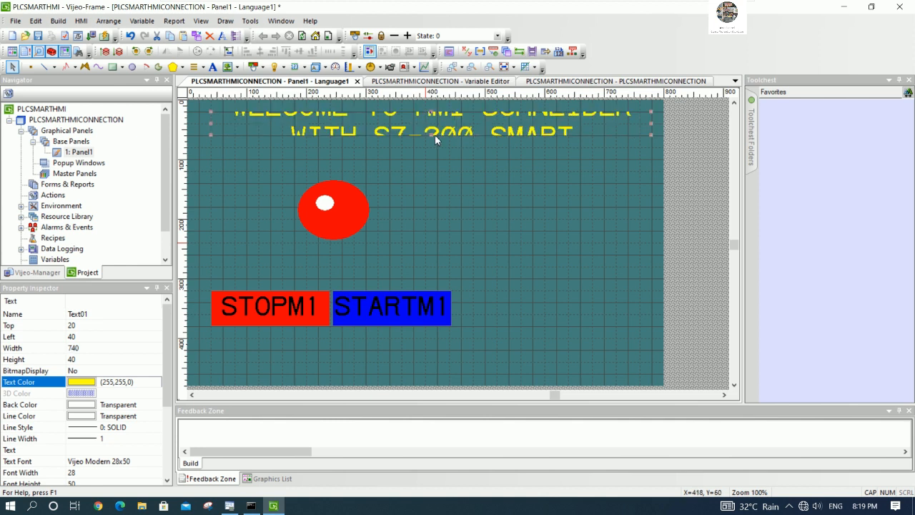
{"action": "left_click_drag", "start_coordinate": [433, 134], "coordinate": [446, 153]}
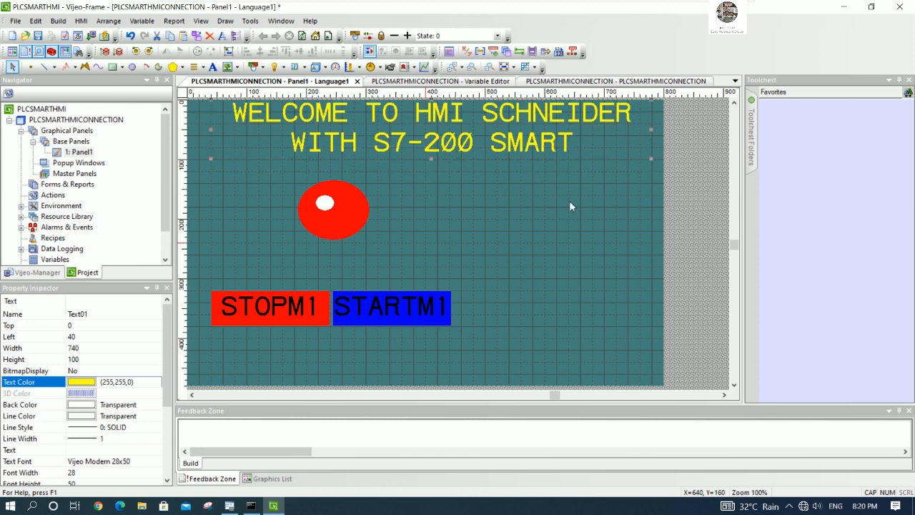
Nudge the welcome text down to a top position of 4
{"action": "key", "text": "Down"}
{"action": "key", "text": "Down"}
{"action": "key", "text": "Down"}
{"action": "key", "text": "Down"}
{"action": "key", "text": "Down"}
{"action": "key", "text": "Down"}
{"action": "key", "text": "Down"}
{"action": "key", "text": "Down"}
{"action": "key", "text": "Down"}
{"action": "key", "text": "Down"}
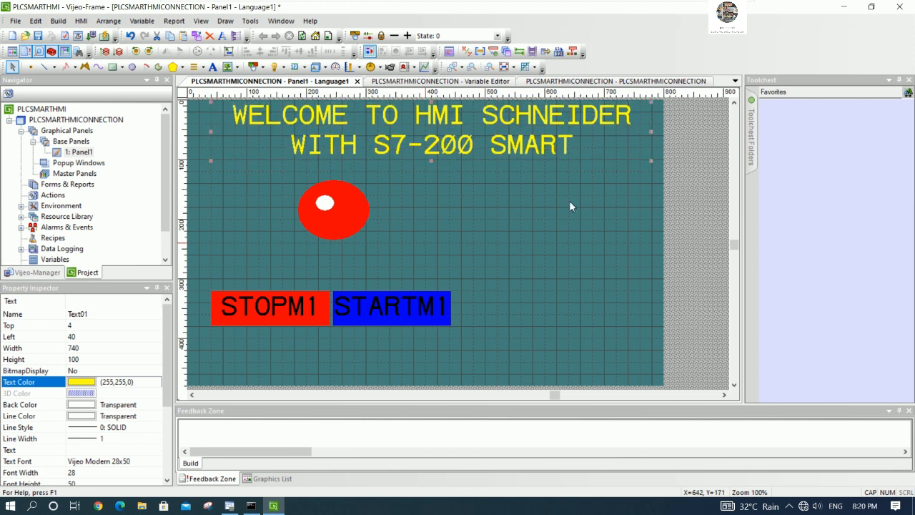
Nudge the welcome text to a top position of 11 and a left position of 36
{"action": "key", "text": "Down"}
{"action": "key", "text": "Left"}
{"action": "key", "text": "Left"}
{"action": "key", "text": "Left"}
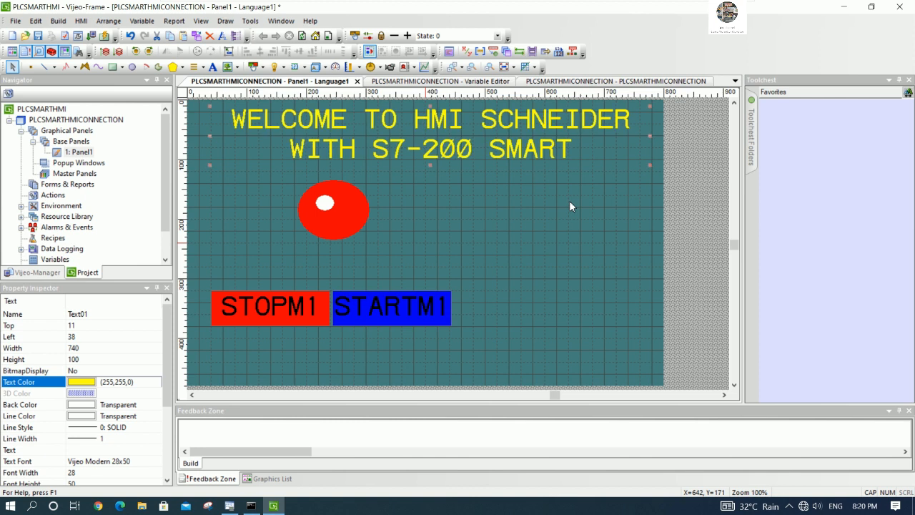
{"action": "key", "text": "Left"}
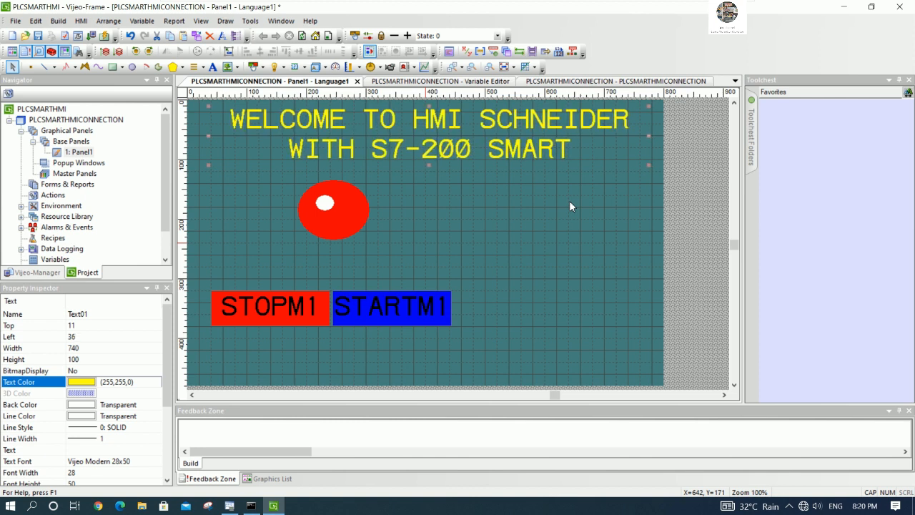
{"action": "left_click", "coordinate": [570, 205]}
{"action": "left_click", "coordinate": [356, 210]}
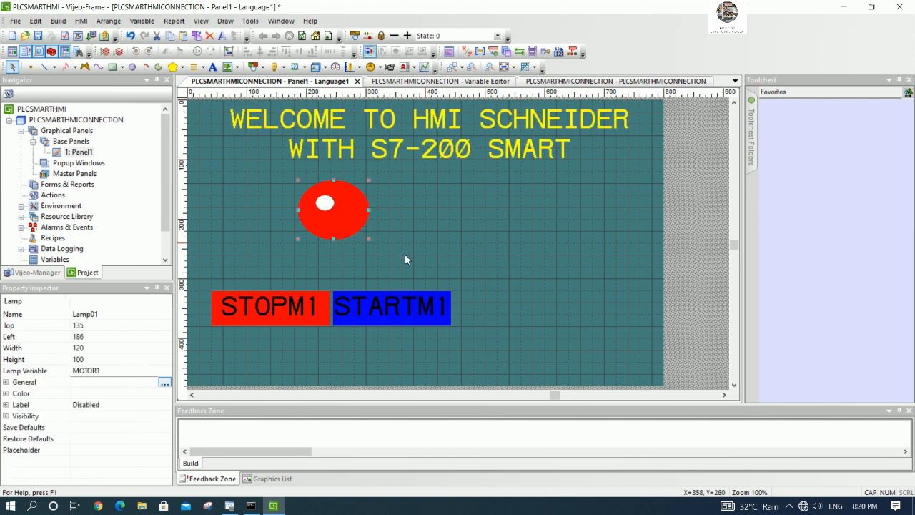
{"action": "left_click", "coordinate": [407, 252]}
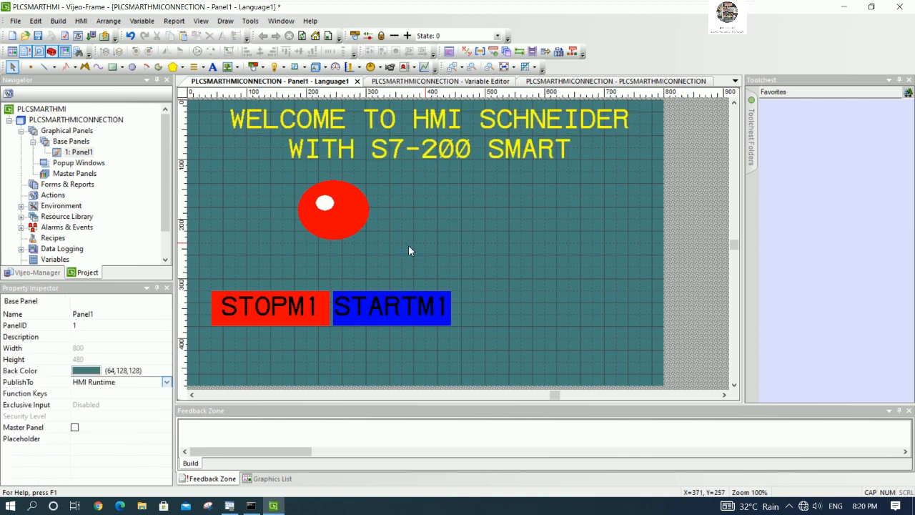
Try to add a text label about 140 wide and 40 high below the lamp, leaving its text empty
{"action": "left_click", "coordinate": [212, 67]}
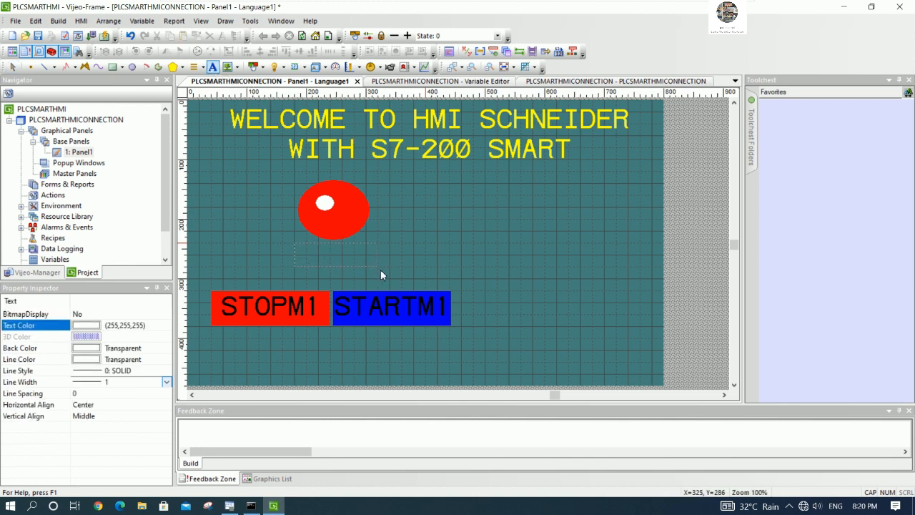
{"action": "left_click_drag", "start_coordinate": [379, 267], "coordinate": [379, 267]}
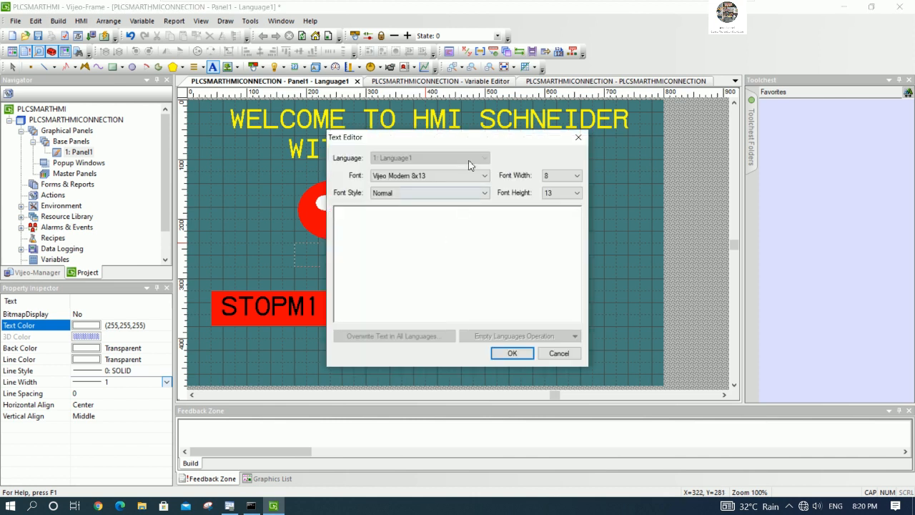
{"action": "left_click", "coordinate": [458, 194]}
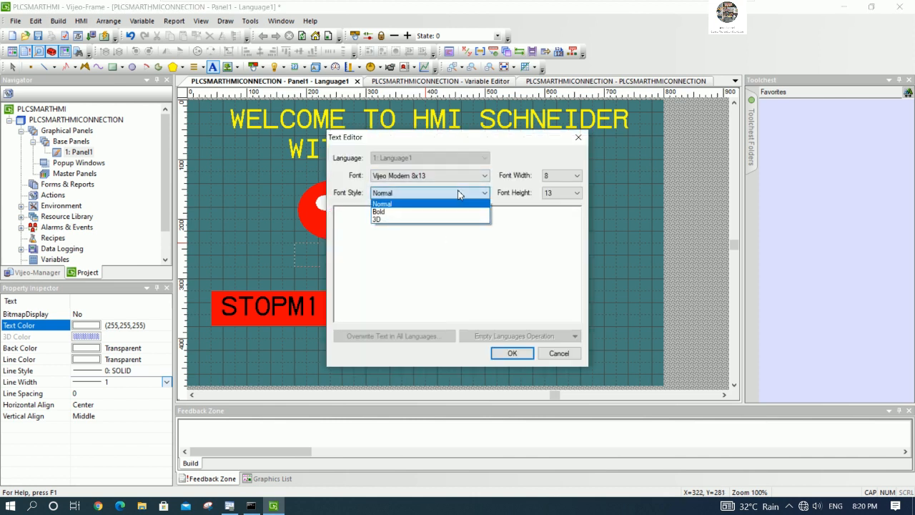
{"action": "left_click", "coordinate": [458, 194]}
{"action": "left_click", "coordinate": [512, 353]}
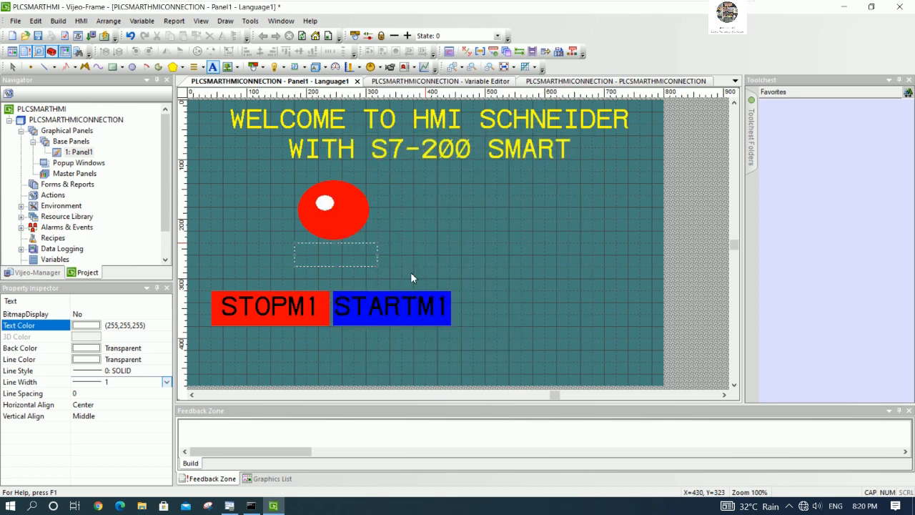
{"action": "left_click", "coordinate": [348, 252]}
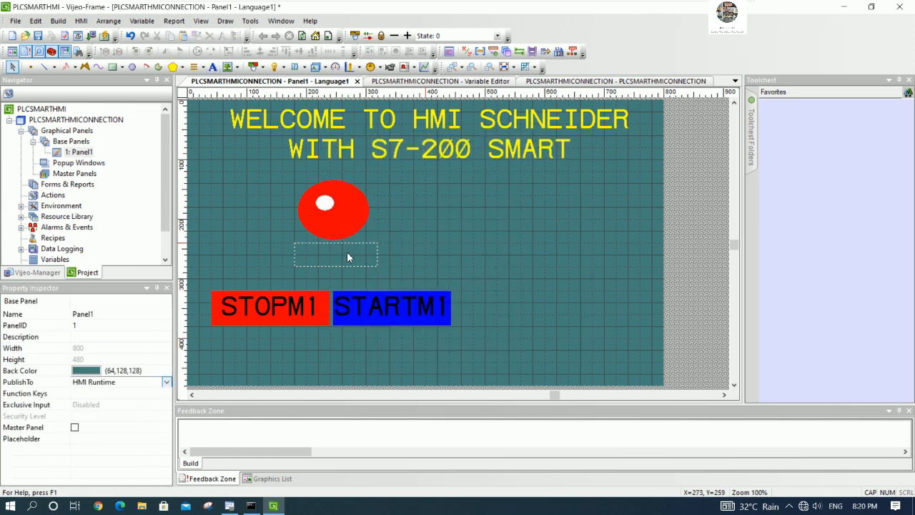
{"action": "double_click", "coordinate": [349, 253]}
{"action": "left_click_drag", "start_coordinate": [459, 140], "coordinate": [565, 142]}
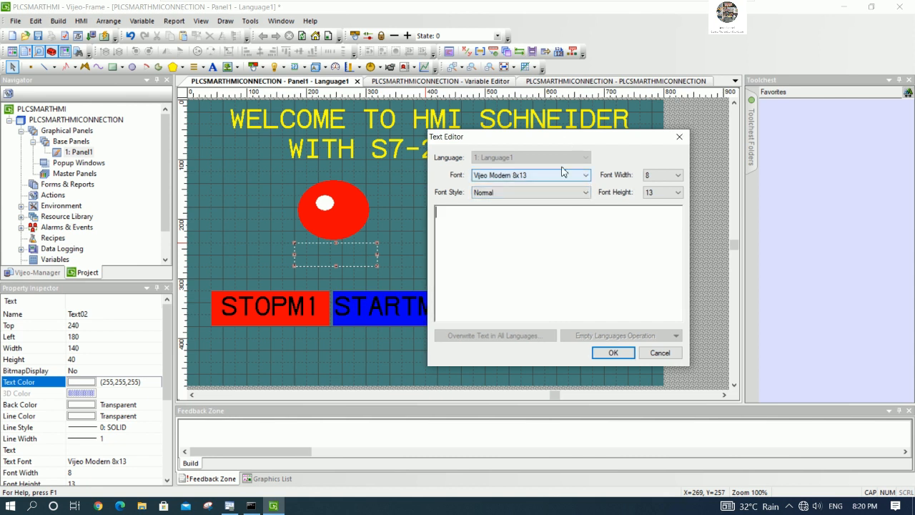
{"action": "left_click", "coordinate": [644, 356]}
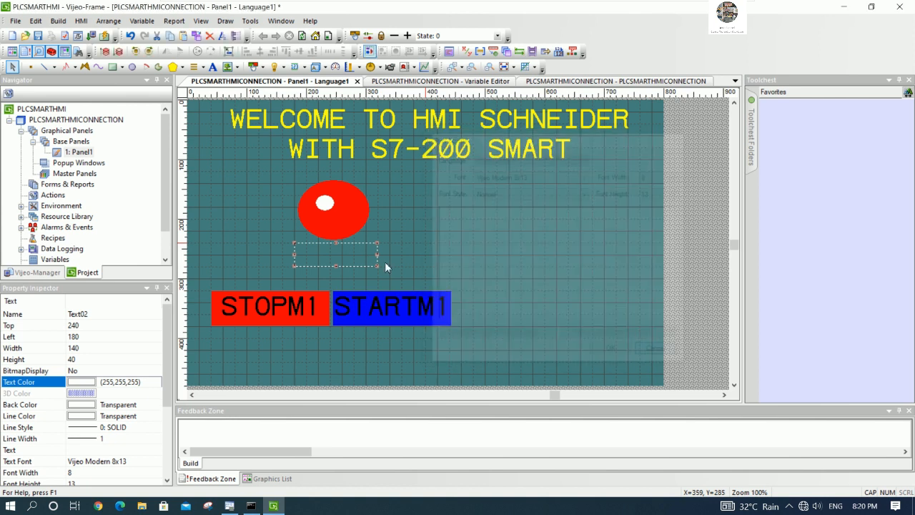
{"action": "left_click", "coordinate": [381, 262]}
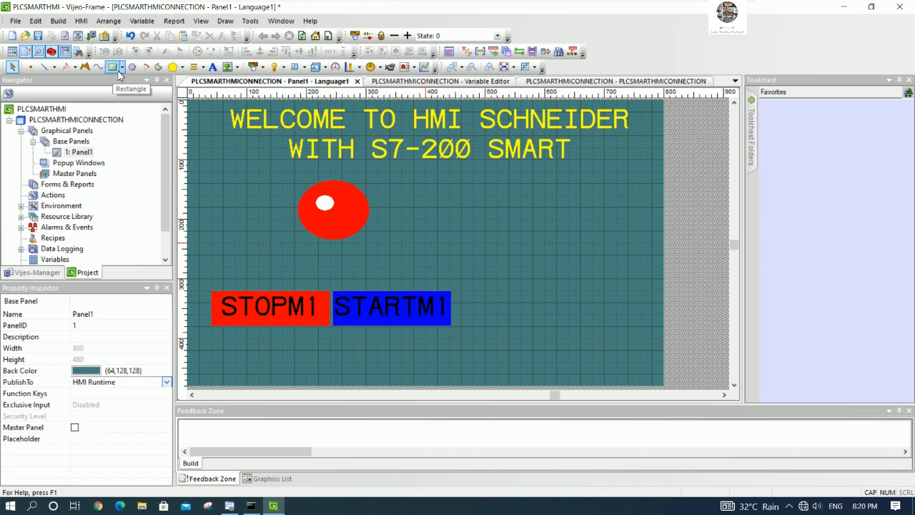
Draw a new text box between the red lamp and the STOPM1 and STARTM1 switches
{"action": "left_click", "coordinate": [213, 66]}
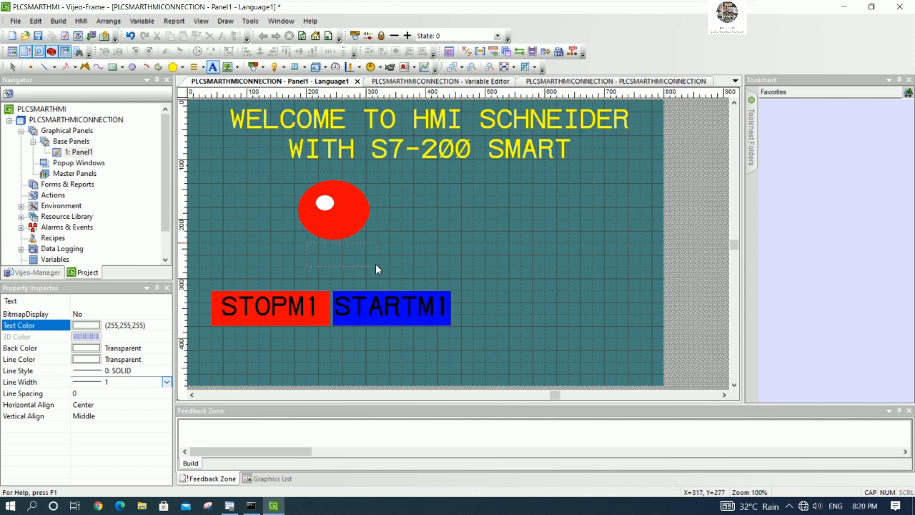
Place a "###" text object about 120 × 40 directly below the red lamp
{"action": "left_click_drag", "start_coordinate": [376, 264], "coordinate": [376, 264]}
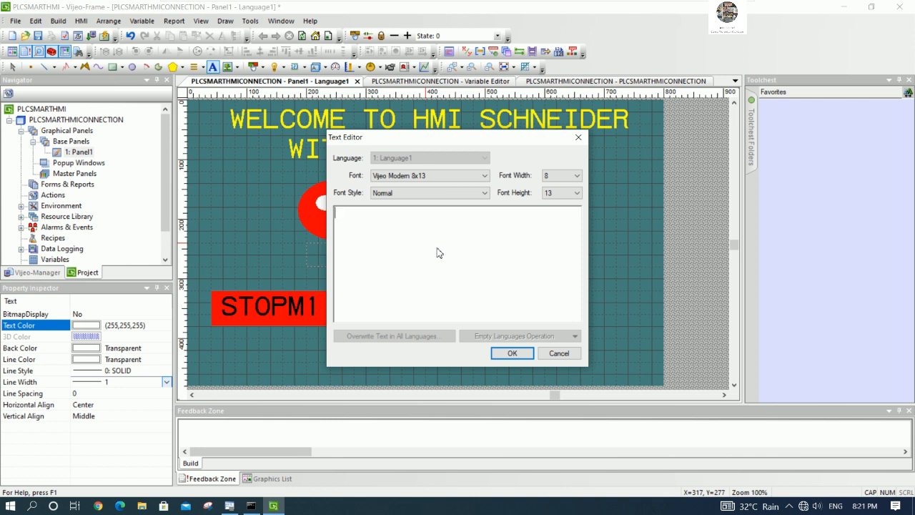
{"action": "type", "text": "###"}
{"action": "left_click", "coordinate": [511, 353]}
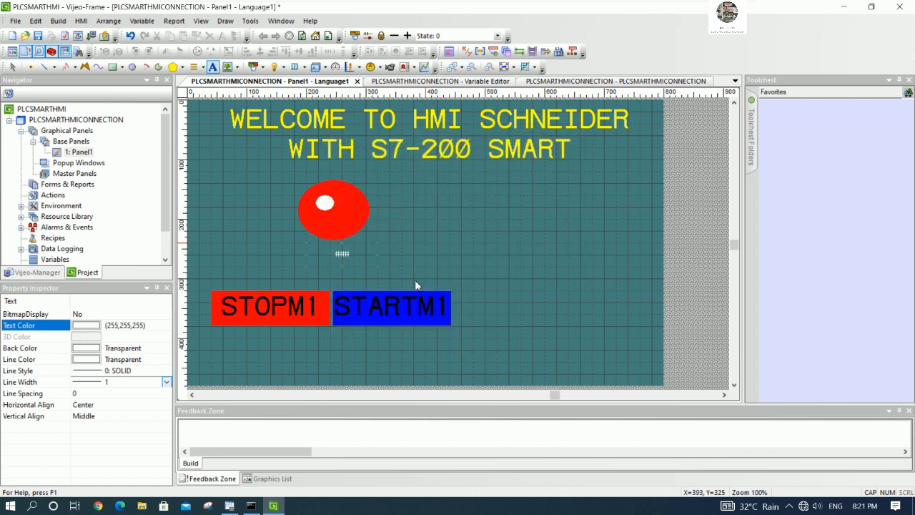
{"action": "double_click", "coordinate": [346, 255]}
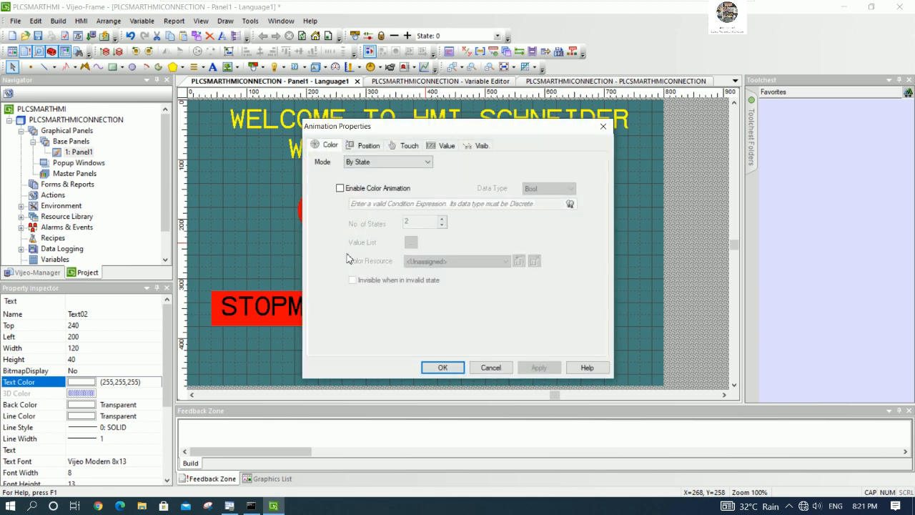
{"action": "left_click_drag", "start_coordinate": [539, 139], "coordinate": [630, 144]}
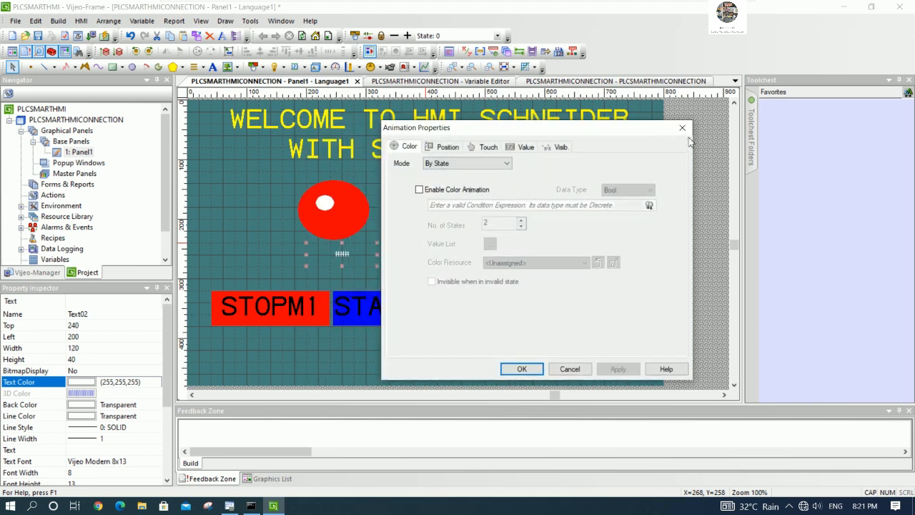
{"action": "left_click", "coordinate": [694, 131]}
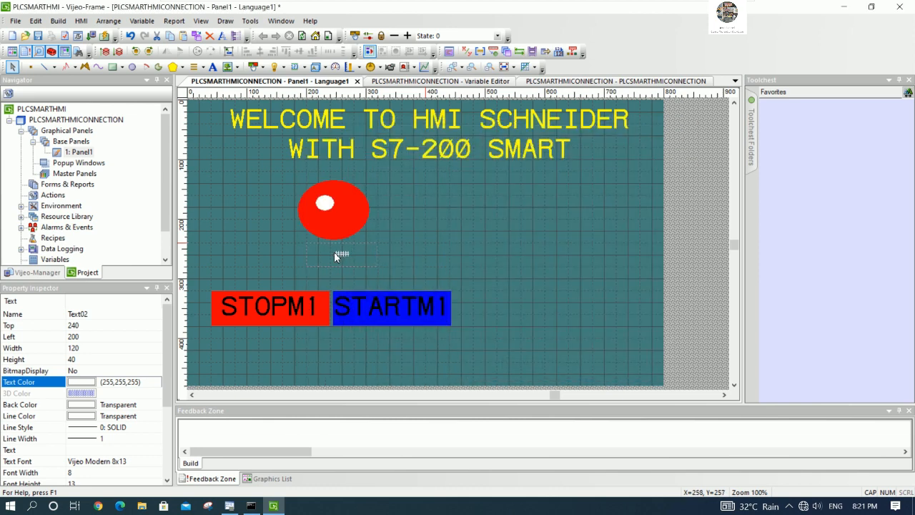
Move the "###" text under the lamp so its left position is 180
{"action": "left_click_drag", "start_coordinate": [332, 255], "coordinate": [341, 255]}
{"action": "left_click", "coordinate": [434, 263]}
{"action": "left_click", "coordinate": [339, 259]}
Try to enable value animation for the "###" text and choose an integer variable for its expression
{"action": "double_click", "coordinate": [337, 253]}
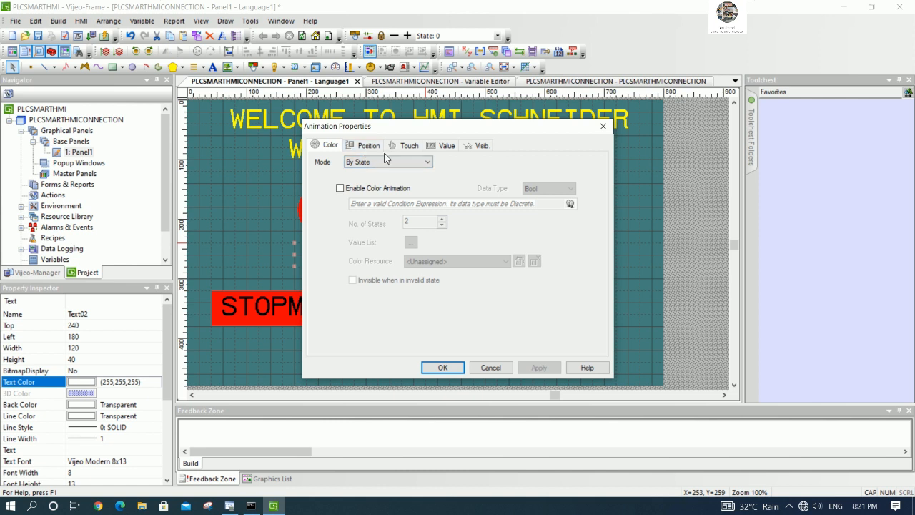
{"action": "left_click", "coordinate": [446, 146]}
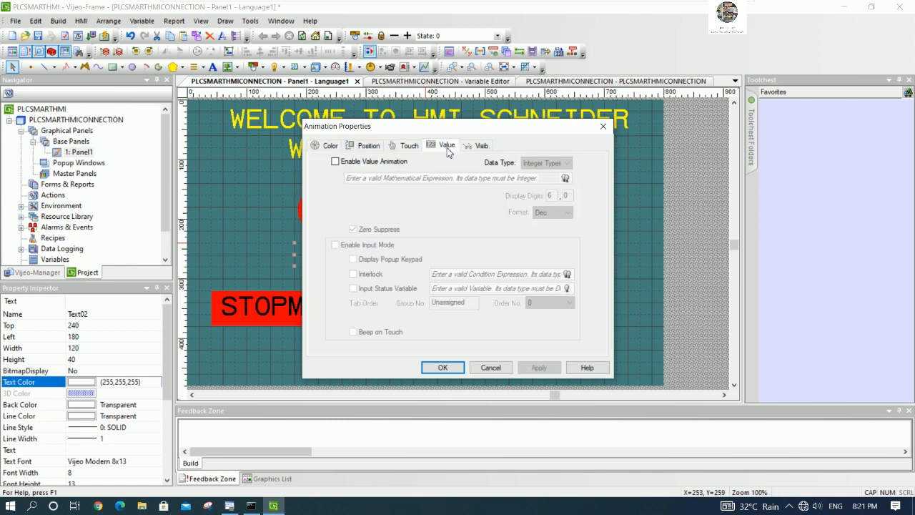
{"action": "left_click", "coordinate": [336, 162]}
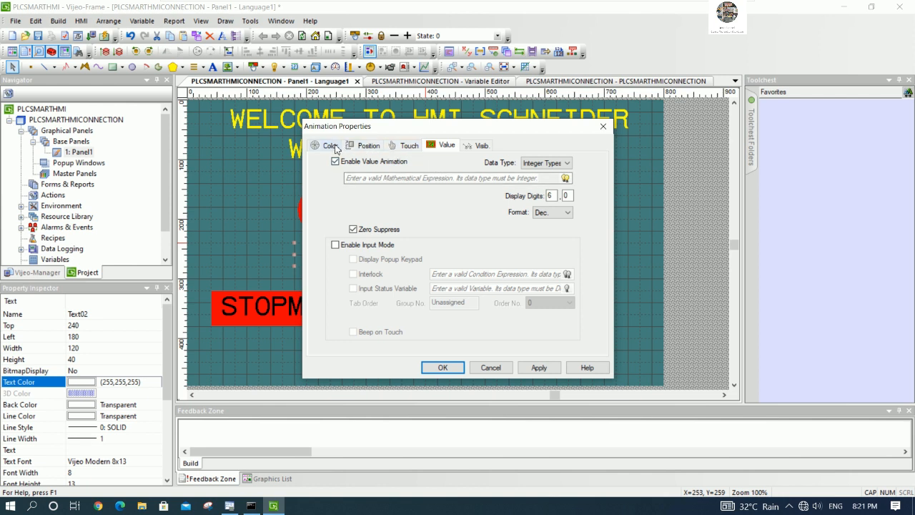
{"action": "left_click", "coordinate": [564, 178]}
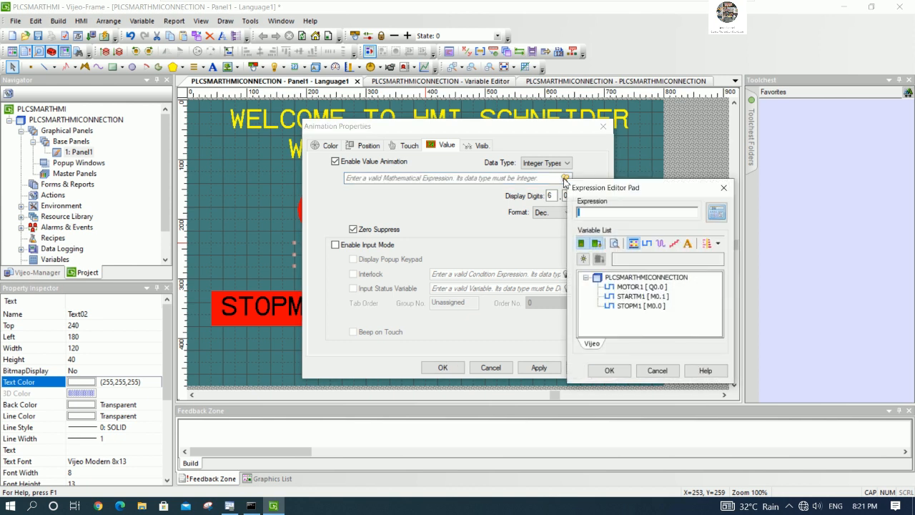
{"action": "left_click", "coordinate": [724, 189]}
{"action": "left_click", "coordinate": [345, 162]}
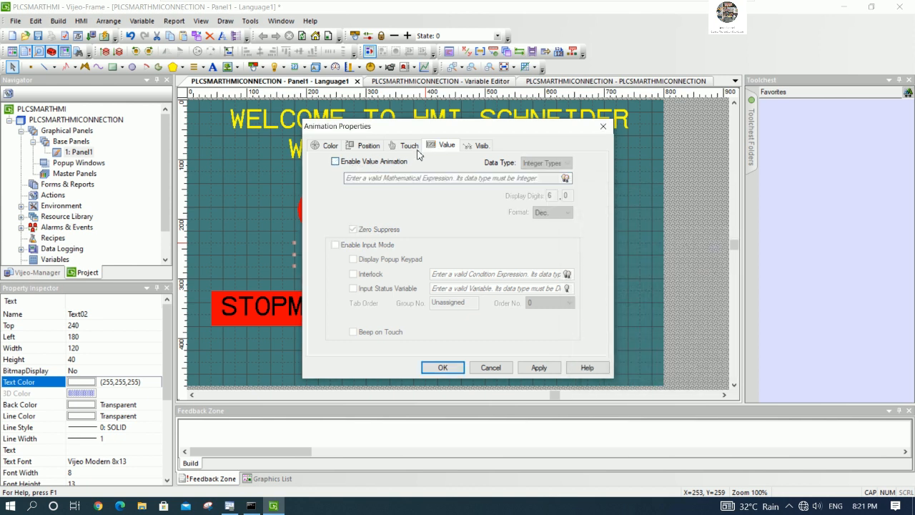
Try to enable color animation in By State mode for the "###" text, checking the available variables and modes
{"action": "left_click", "coordinate": [410, 147]}
{"action": "left_click", "coordinate": [369, 146]}
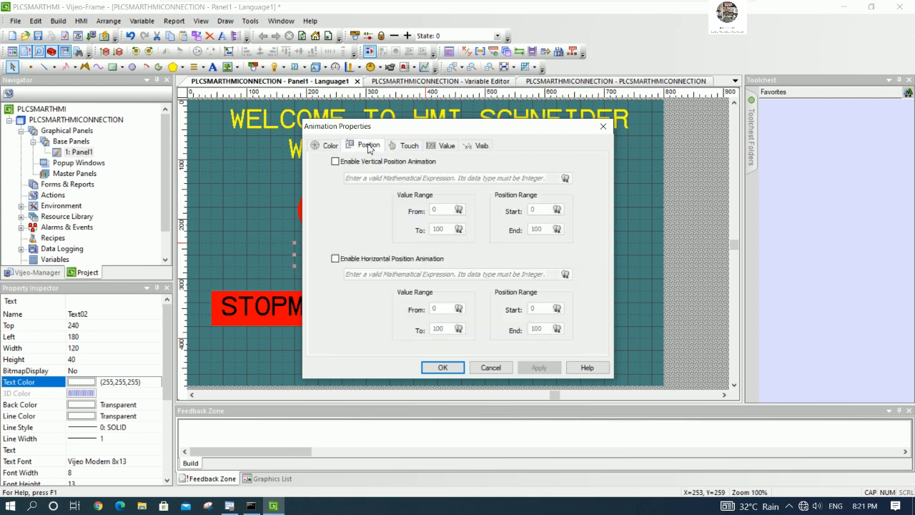
{"action": "left_click", "coordinate": [329, 146]}
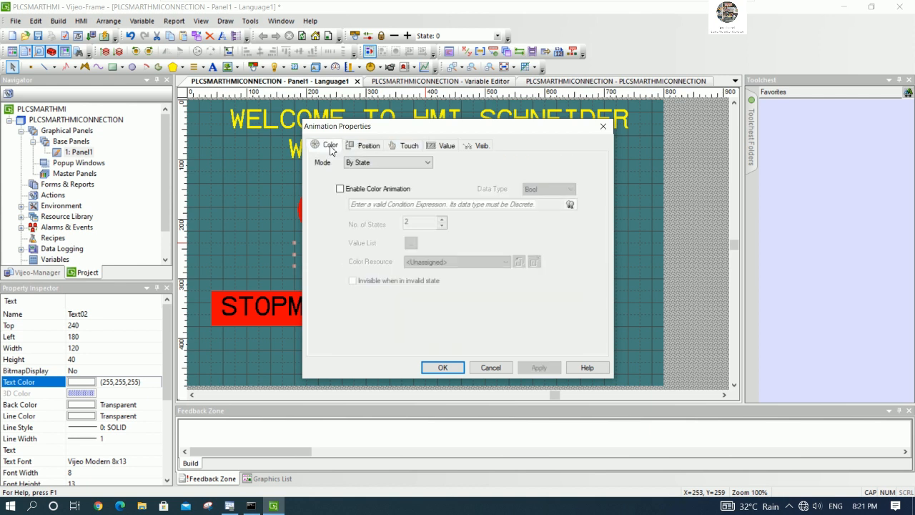
{"action": "left_click", "coordinate": [351, 190]}
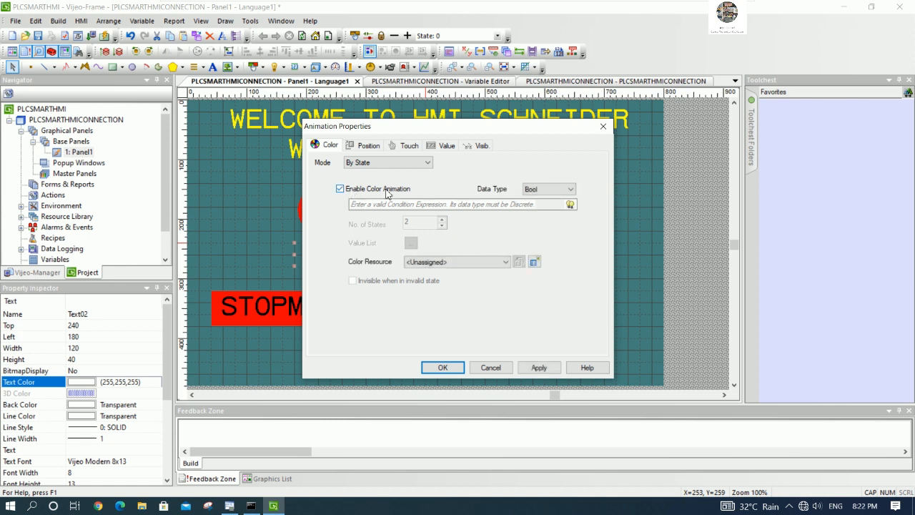
{"action": "left_click", "coordinate": [571, 205]}
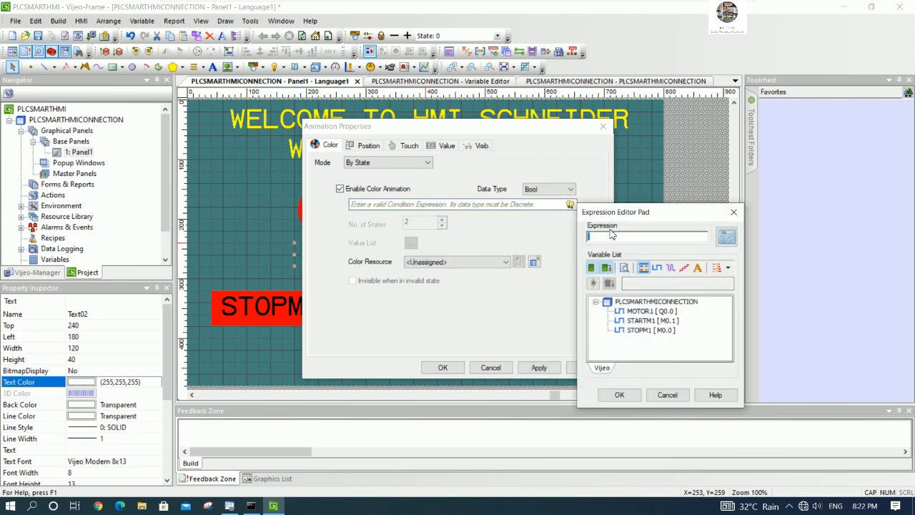
{"action": "left_click_drag", "start_coordinate": [621, 219], "coordinate": [570, 149]}
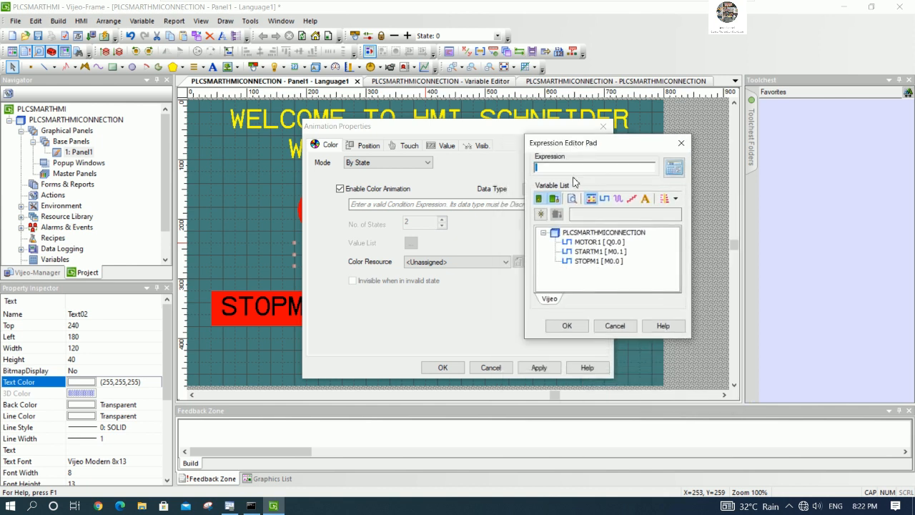
{"action": "left_click", "coordinate": [681, 142]}
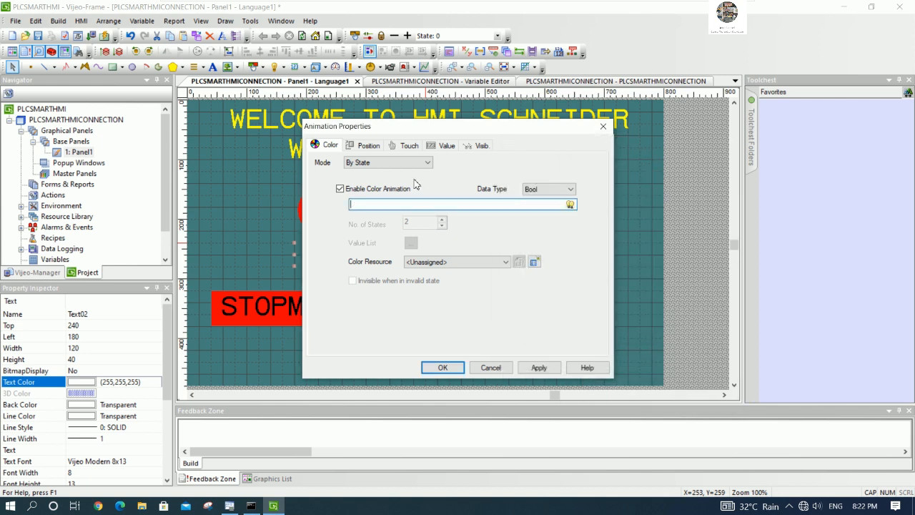
{"action": "left_click", "coordinate": [409, 166]}
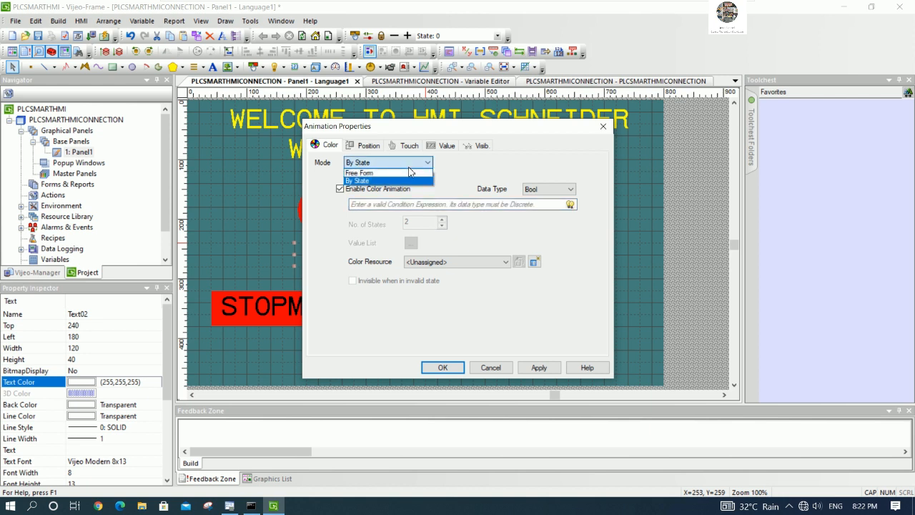
{"action": "left_click", "coordinate": [410, 167]}
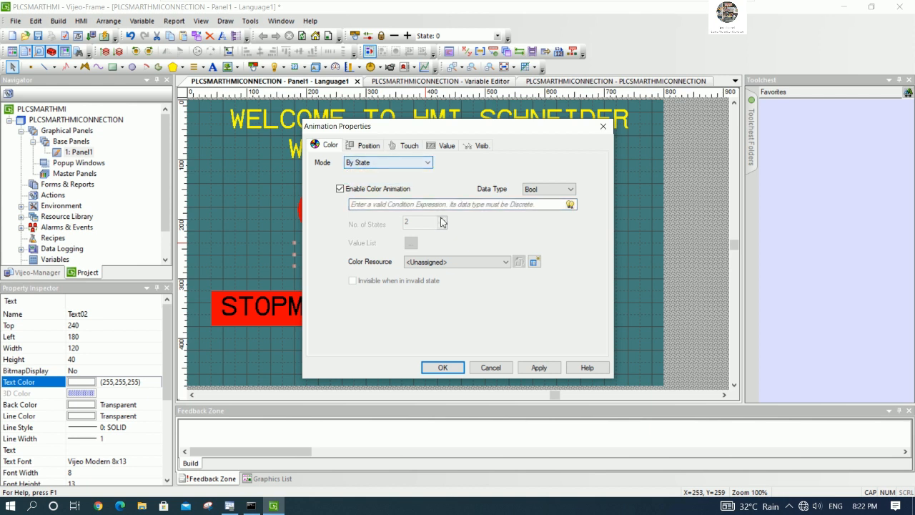
{"action": "left_click", "coordinate": [501, 369]}
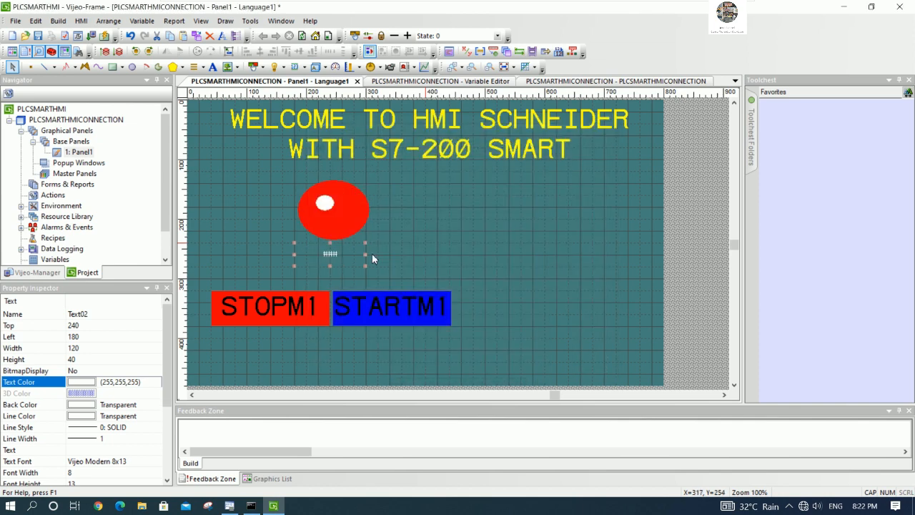
Check the "###" text's value animation settings again and leave them without applying changes
{"action": "double_click", "coordinate": [339, 260]}
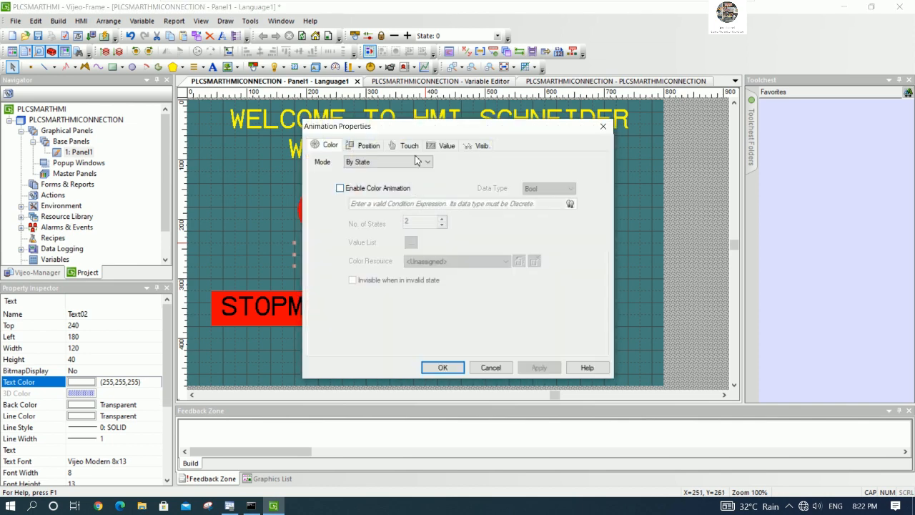
{"action": "left_click", "coordinate": [408, 146]}
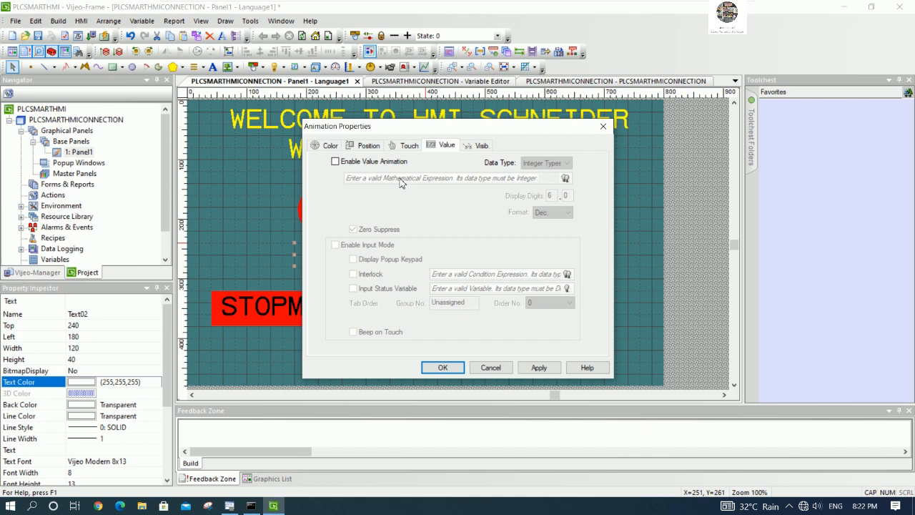
{"action": "left_click", "coordinate": [490, 367]}
{"action": "left_click", "coordinate": [430, 192]}
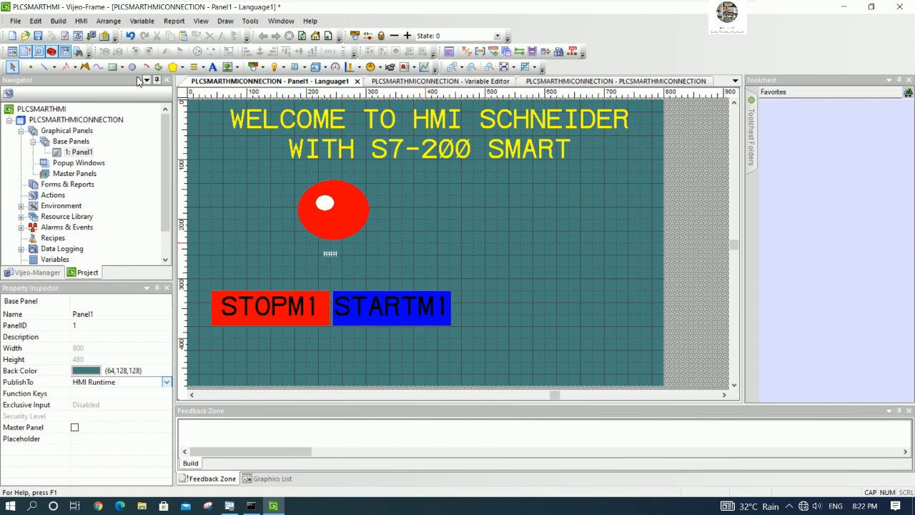
Draw a blue rectangle about 120 × 40 on the panel beside the red lamp
{"action": "left_click", "coordinate": [113, 66]}
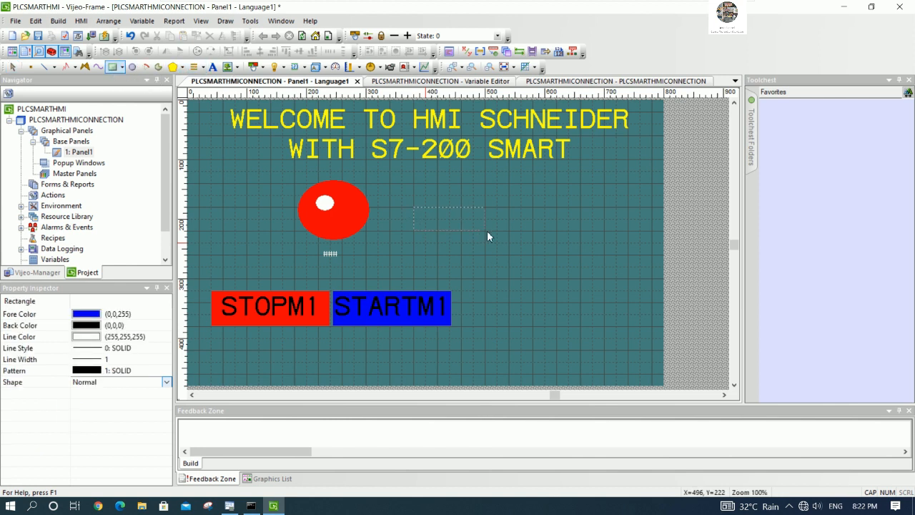
{"action": "left_click_drag", "start_coordinate": [483, 231], "coordinate": [486, 230]}
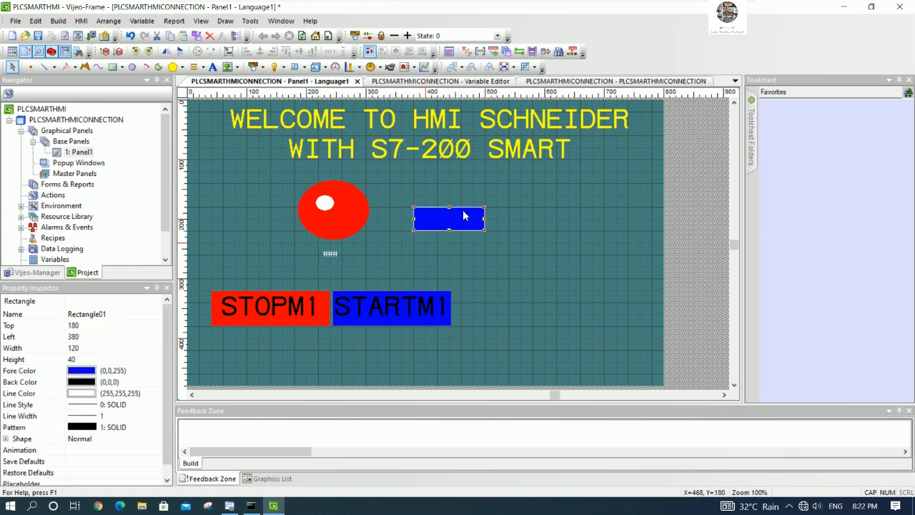
Examine the blue rectangle's visibility, color, fill, size, position, rotate and touch animation options without applying any
{"action": "double_click", "coordinate": [461, 222]}
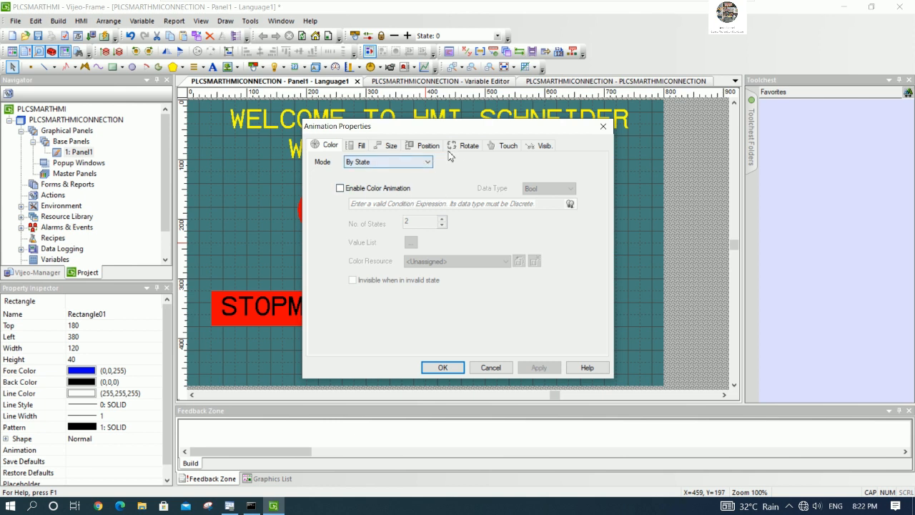
{"action": "left_click", "coordinate": [542, 146]}
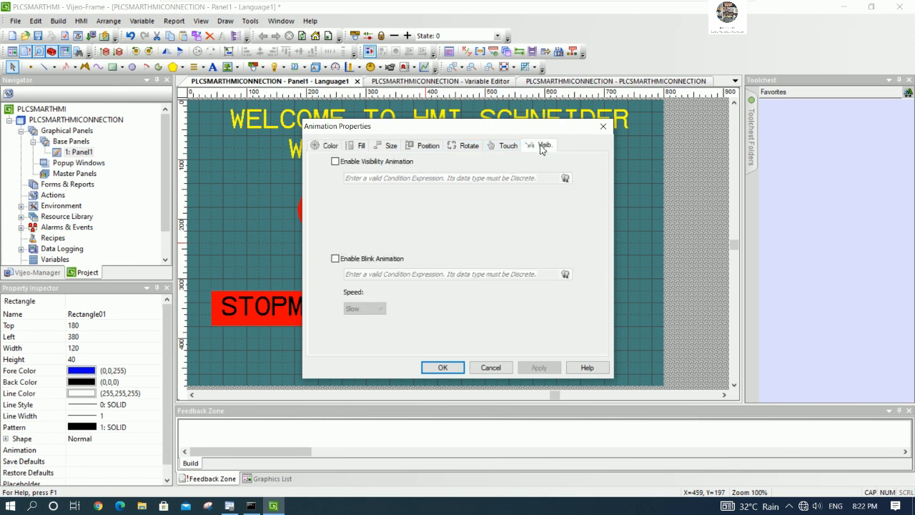
{"action": "left_click", "coordinate": [366, 164]}
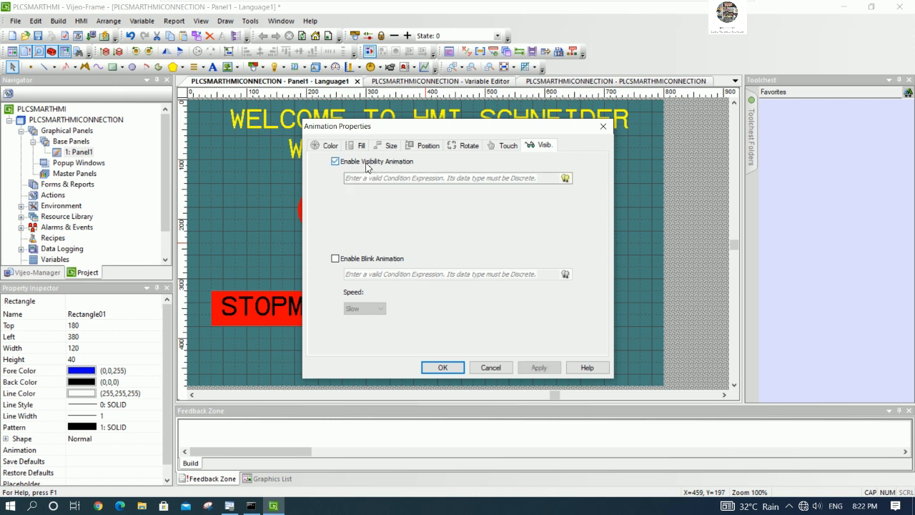
{"action": "left_click", "coordinate": [366, 164]}
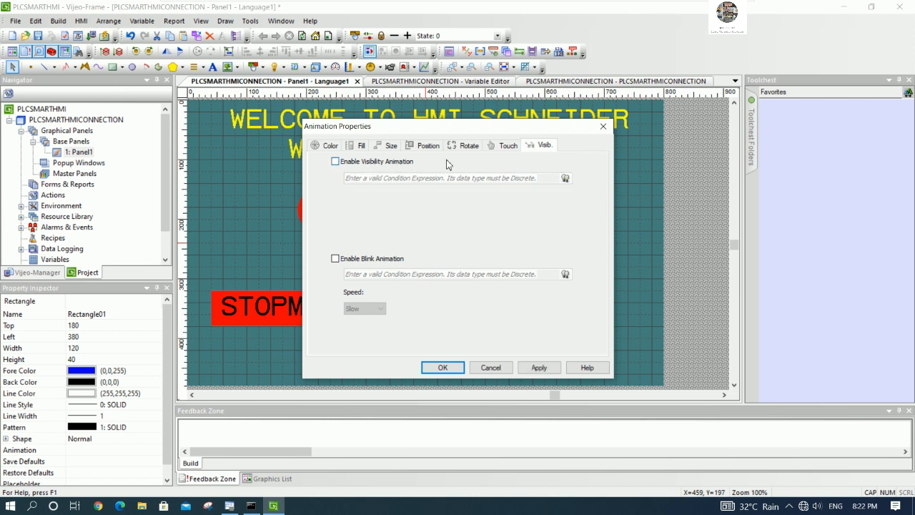
{"action": "left_click", "coordinate": [328, 145]}
{"action": "left_click", "coordinate": [359, 145]}
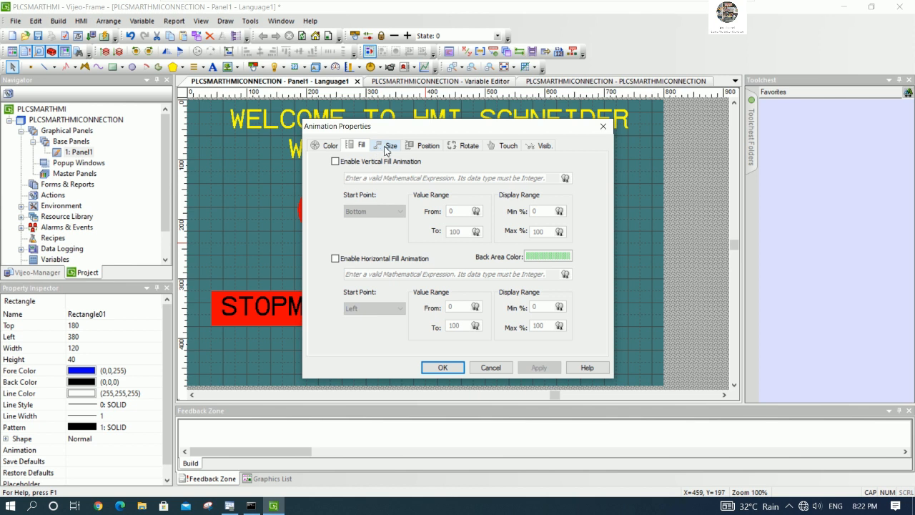
{"action": "left_click", "coordinate": [378, 147]}
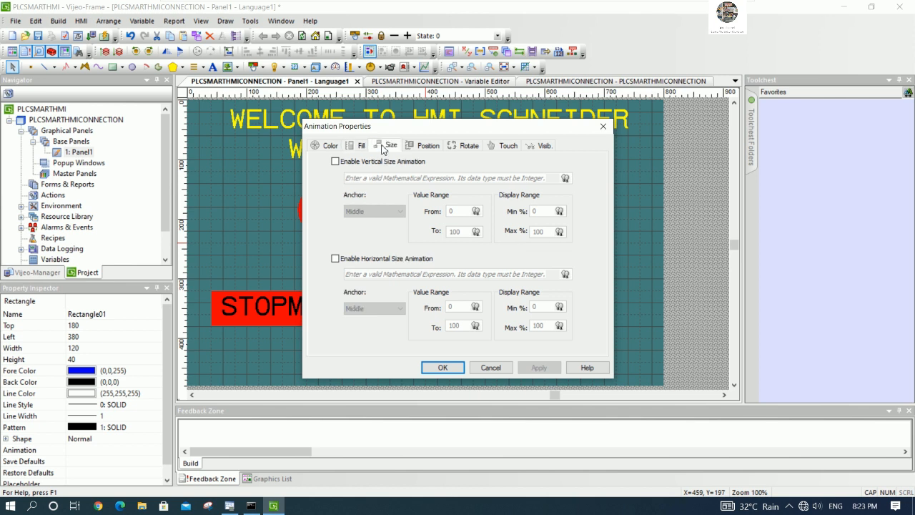
{"action": "left_click", "coordinate": [419, 147]}
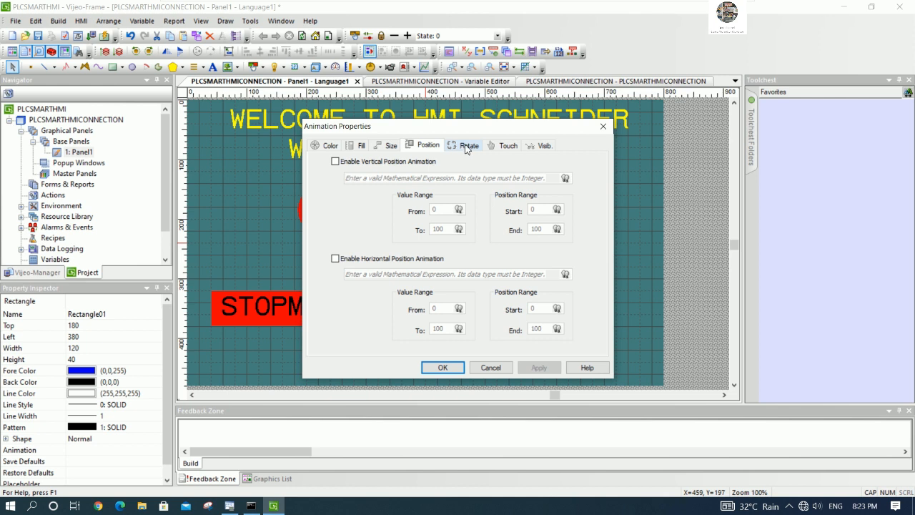
{"action": "left_click", "coordinate": [466, 147]}
{"action": "left_click", "coordinate": [506, 146]}
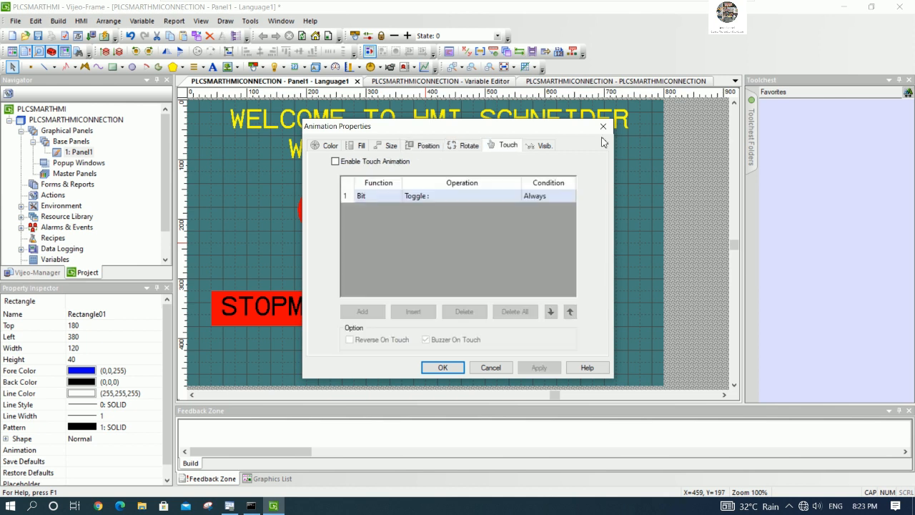
{"action": "left_click", "coordinate": [603, 126]}
{"action": "left_click", "coordinate": [386, 265]}
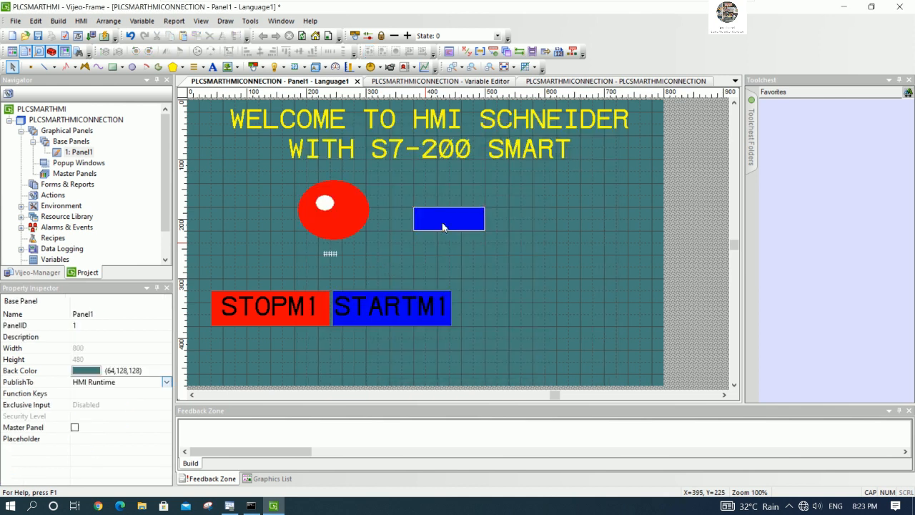
Delete the blue rectangle and the "###" text from the panel
{"action": "left_click", "coordinate": [448, 221]}
{"action": "key", "text": "Delete"}
{"action": "left_click", "coordinate": [329, 258]}
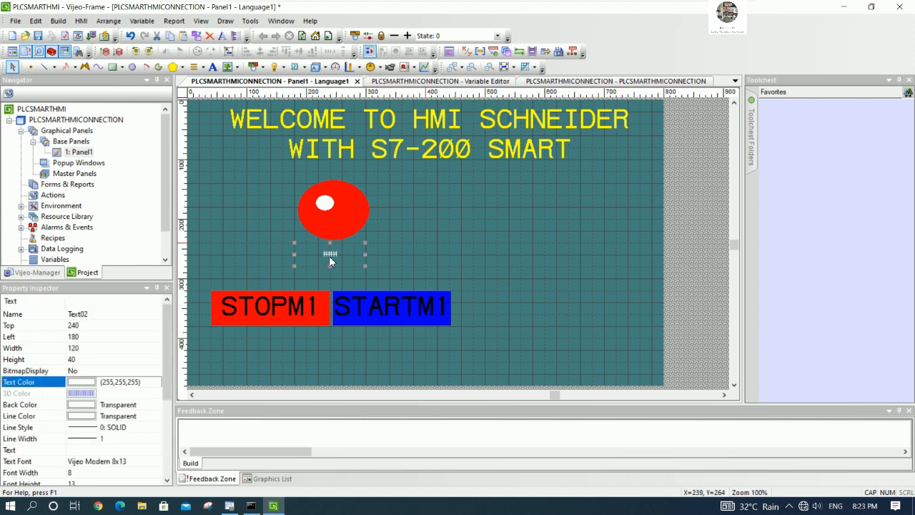
{"action": "key", "text": "Delete"}
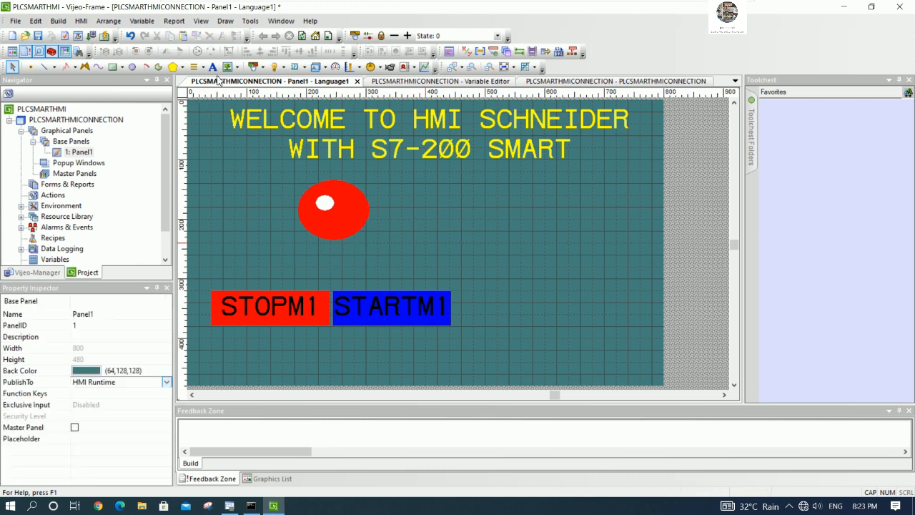
Check the red lamp's color settings for its off and on states, leaving them without applying changes
{"action": "double_click", "coordinate": [351, 211]}
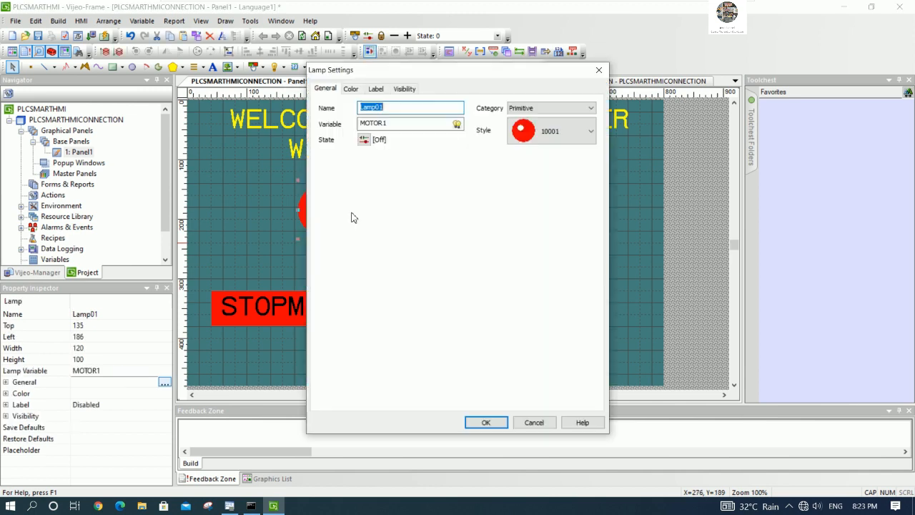
{"action": "left_click", "coordinate": [373, 89]}
{"action": "left_click", "coordinate": [354, 90]}
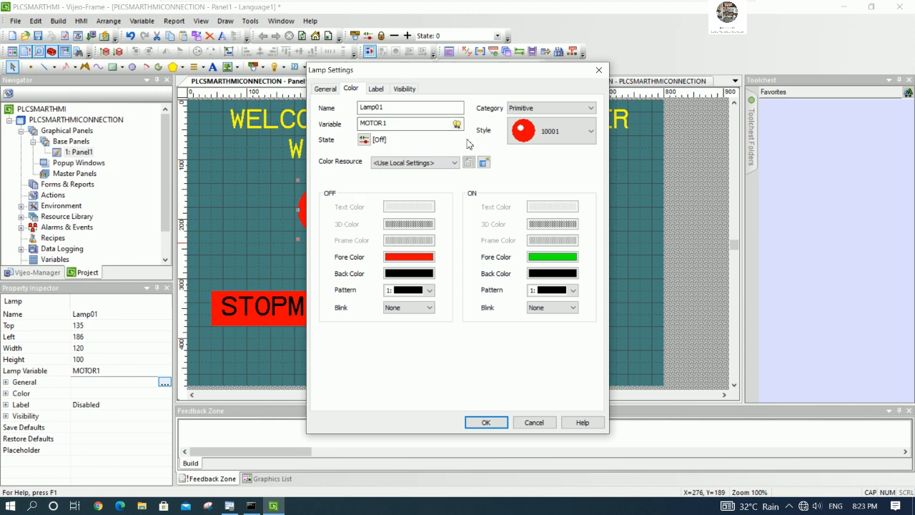
{"action": "left_click", "coordinate": [597, 70]}
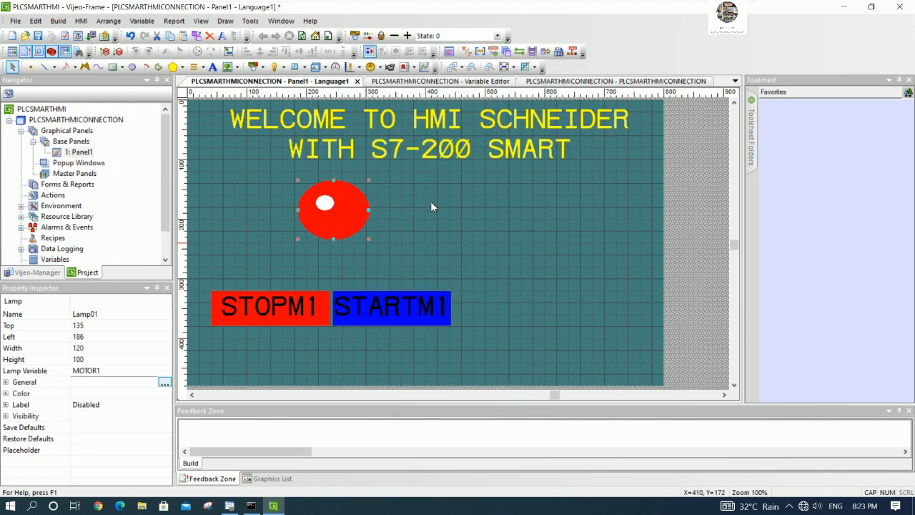
{"action": "left_click", "coordinate": [430, 201]}
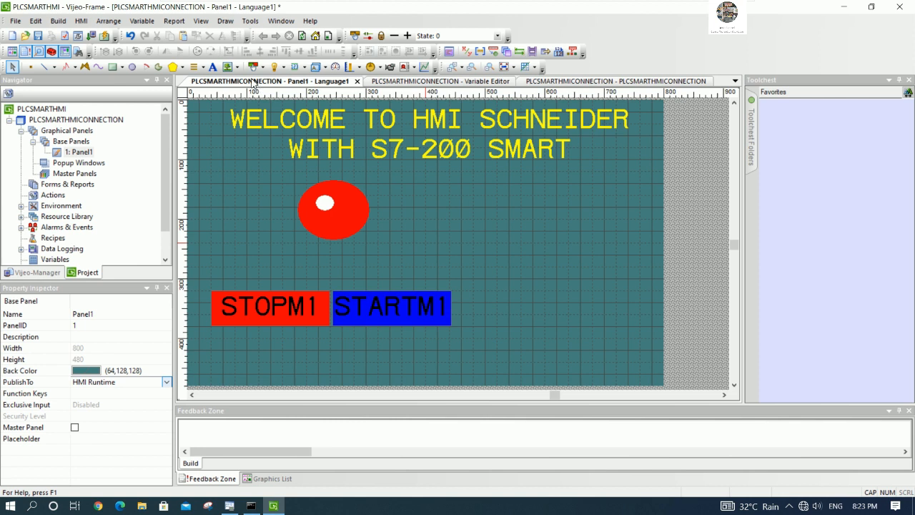
Add a text box about 120 × 40 directly below the red lamp and make it read "STOPPED"
{"action": "left_click", "coordinate": [212, 67]}
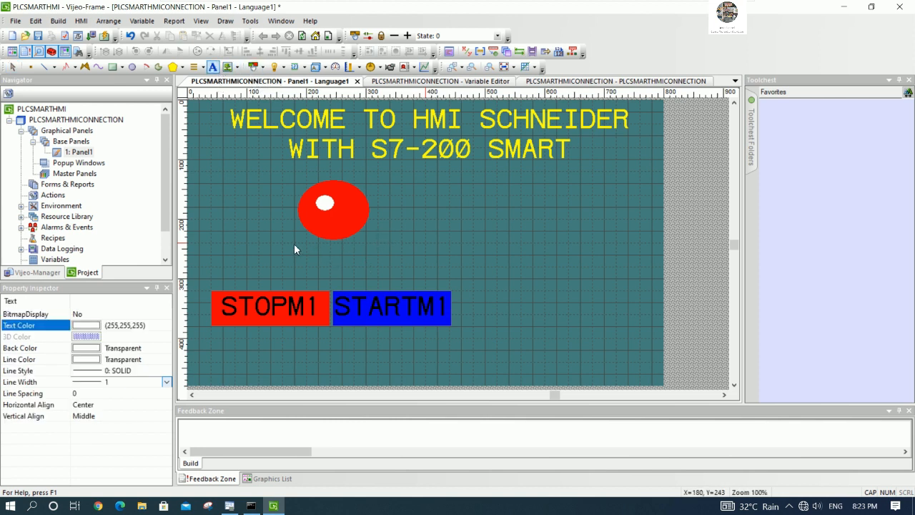
{"action": "left_click_drag", "start_coordinate": [366, 266], "coordinate": [365, 265]}
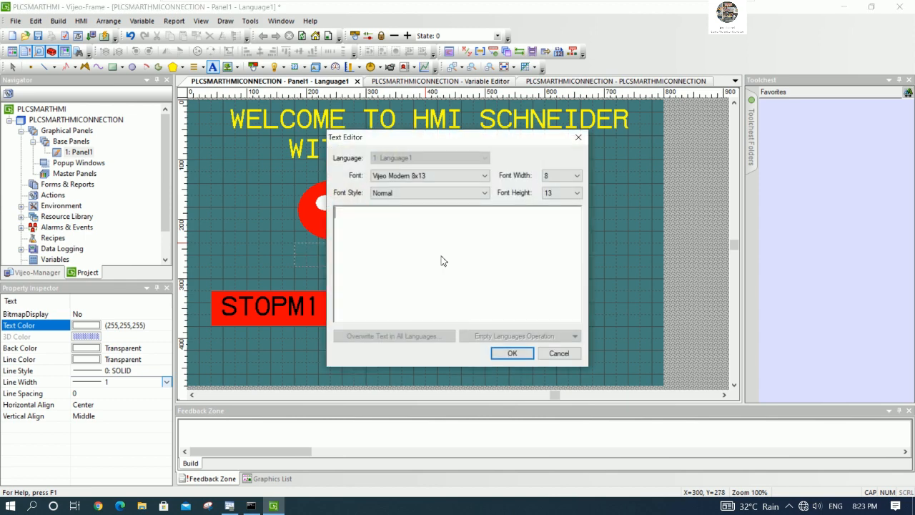
{"action": "left_click", "coordinate": [510, 352]}
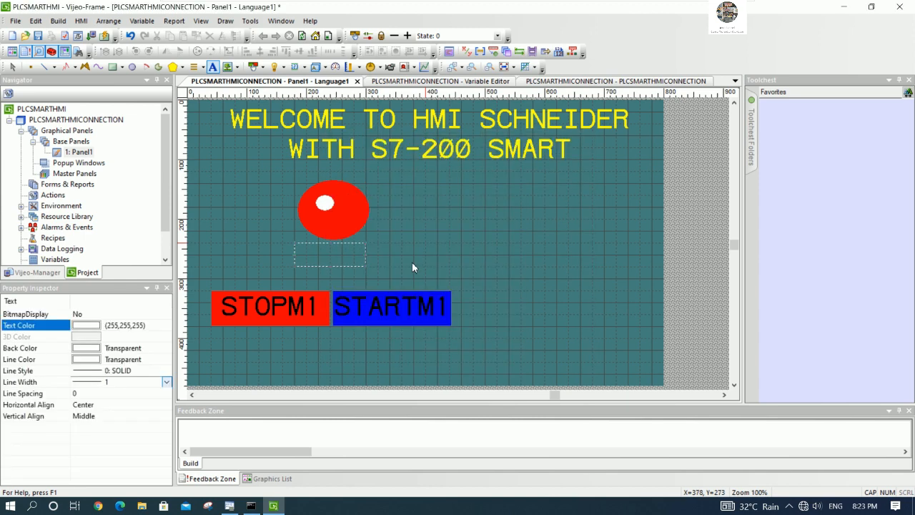
{"action": "double_click", "coordinate": [343, 253]}
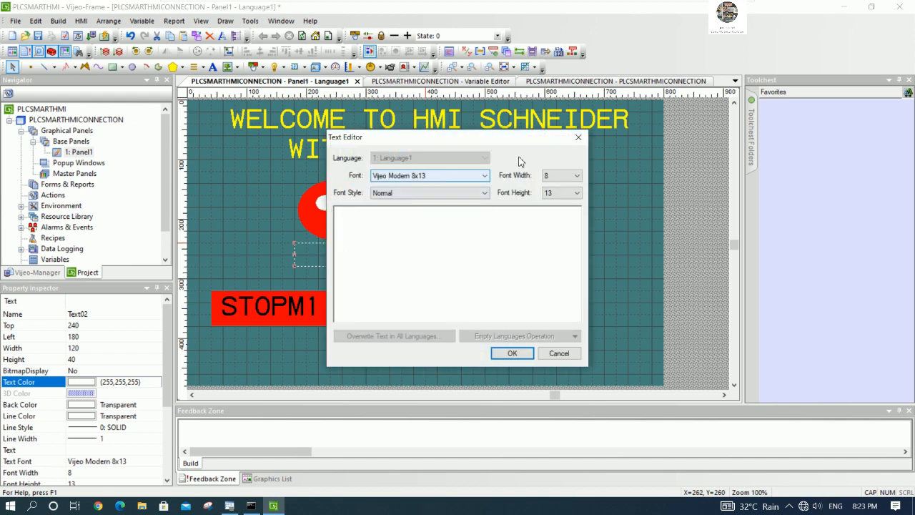
{"action": "left_click", "coordinate": [578, 137]}
{"action": "double_click", "coordinate": [340, 258]}
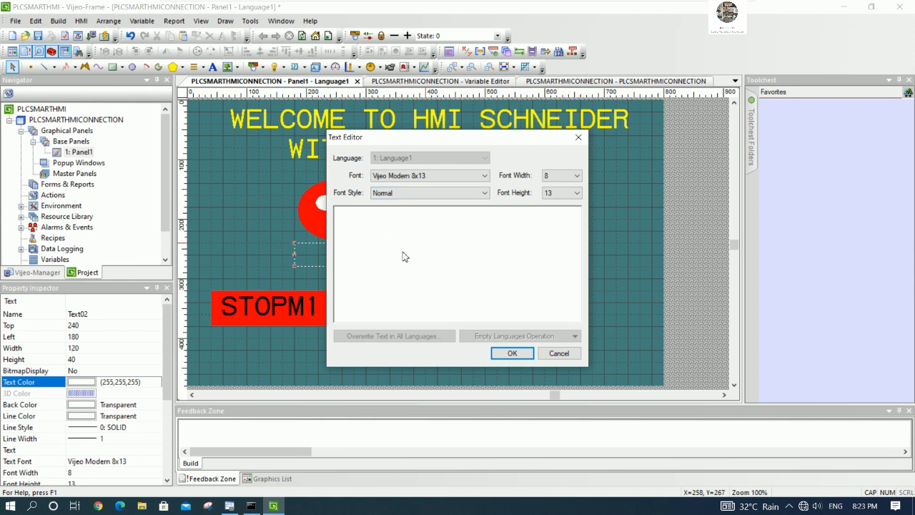
{"action": "key", "text": "BackSpace"}
{"action": "key", "text": "BackSpace"}
{"action": "type", "text": "TOP"}
{"action": "left_click", "coordinate": [512, 353]}
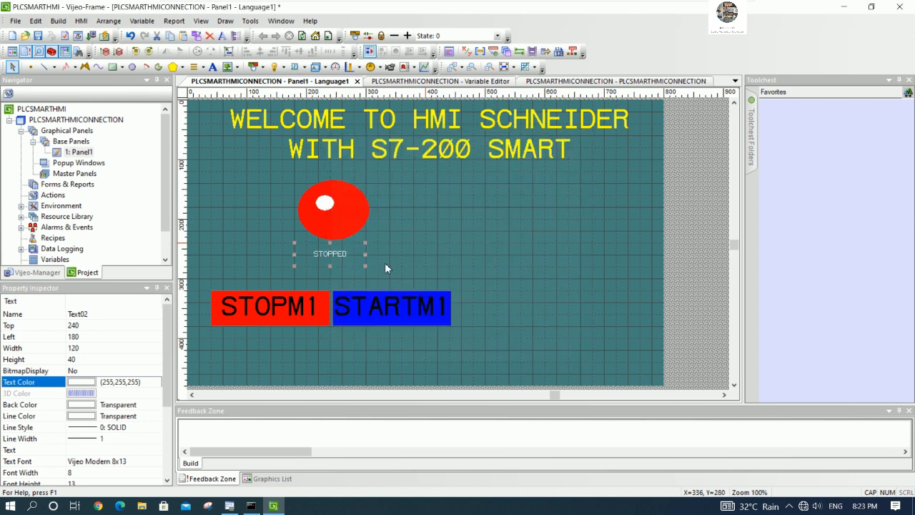
Change the font of the "STOPPED" text to Vijeo Modern 13x23 Bold with Normal style
{"action": "double_click", "coordinate": [335, 255]}
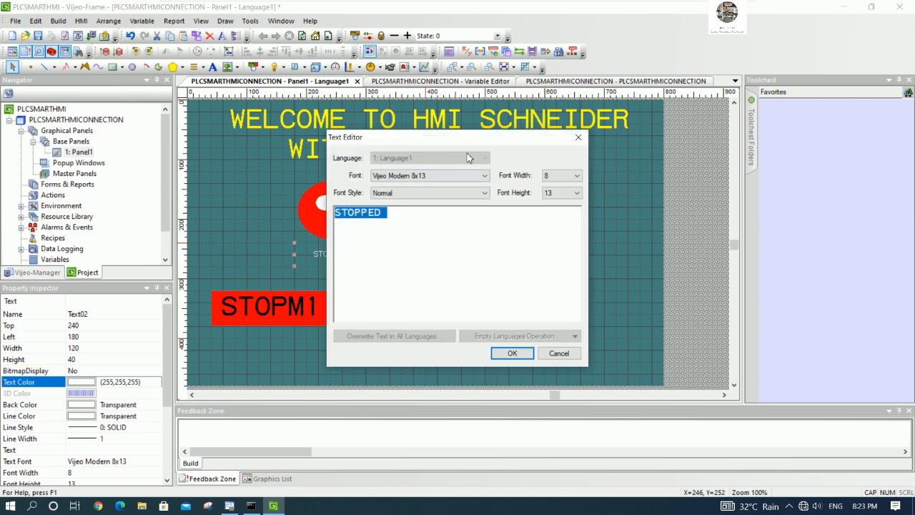
{"action": "left_click", "coordinate": [474, 193]}
{"action": "left_click", "coordinate": [474, 193]}
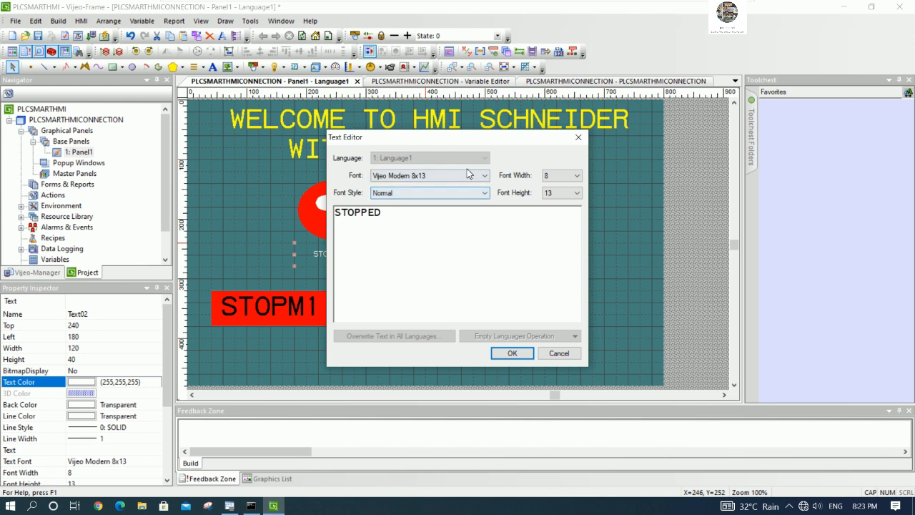
{"action": "left_click", "coordinate": [465, 177]}
{"action": "left_click", "coordinate": [428, 295]}
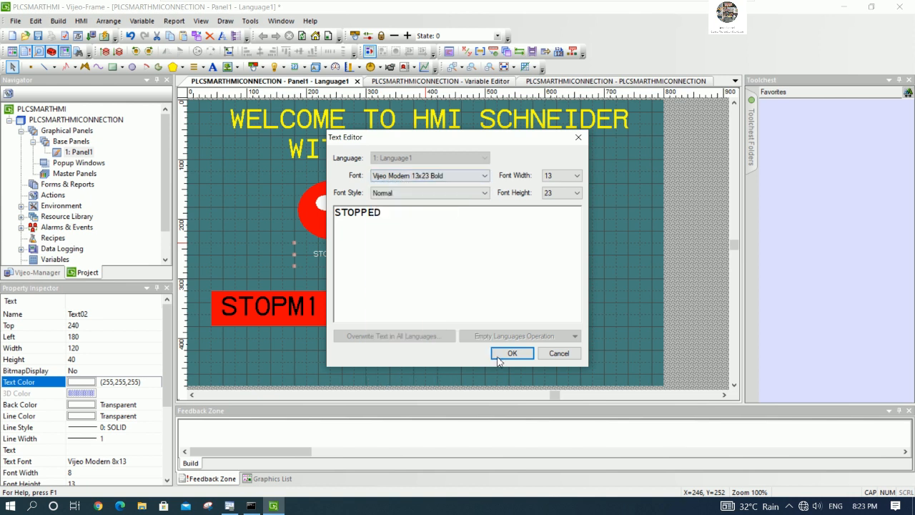
{"action": "left_click", "coordinate": [512, 353]}
{"action": "left_click", "coordinate": [374, 256]}
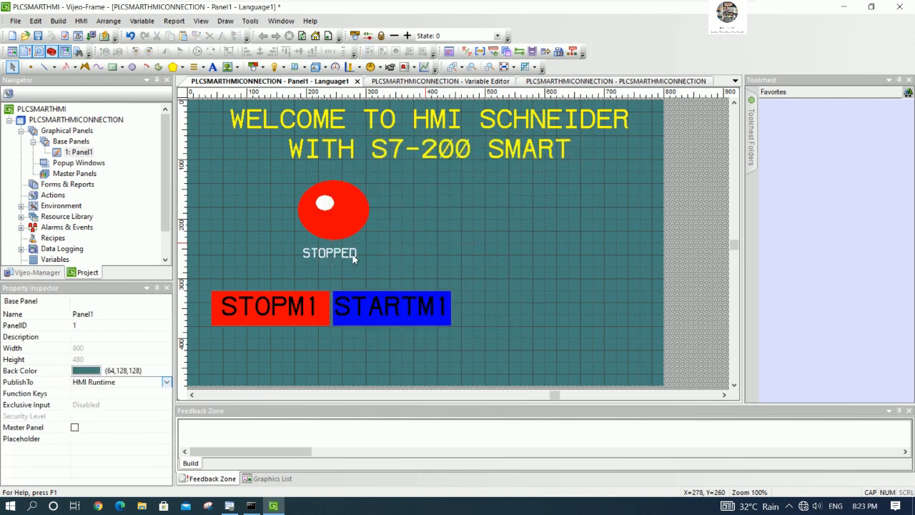
Review the "STOPPED" text's editor settings and its full list of object properties
{"action": "left_click", "coordinate": [352, 253]}
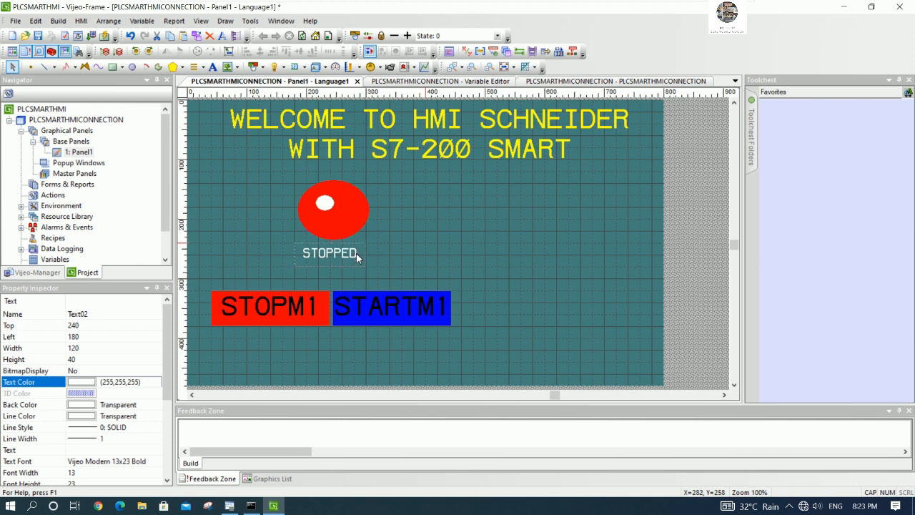
{"action": "double_click", "coordinate": [355, 252]}
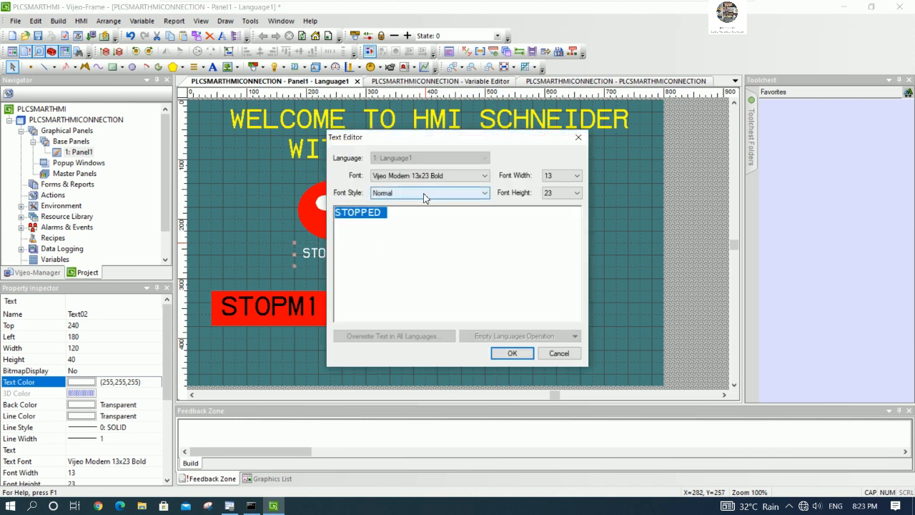
{"action": "left_click", "coordinate": [525, 356]}
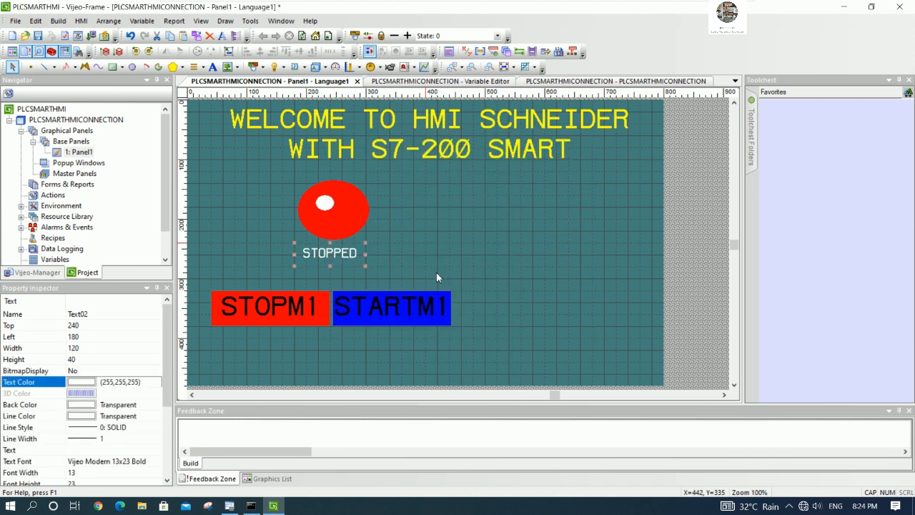
{"action": "left_click", "coordinate": [373, 256]}
{"action": "right_click", "coordinate": [349, 255]}
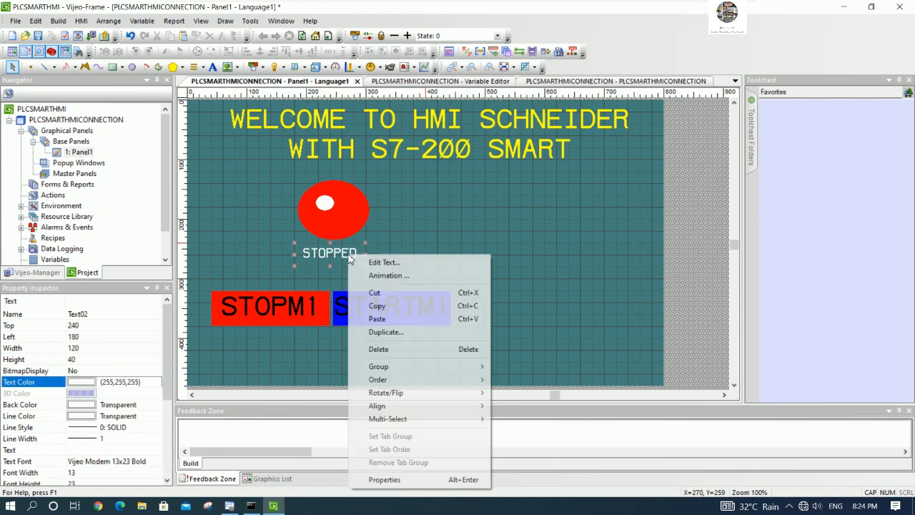
{"action": "left_click", "coordinate": [403, 479]}
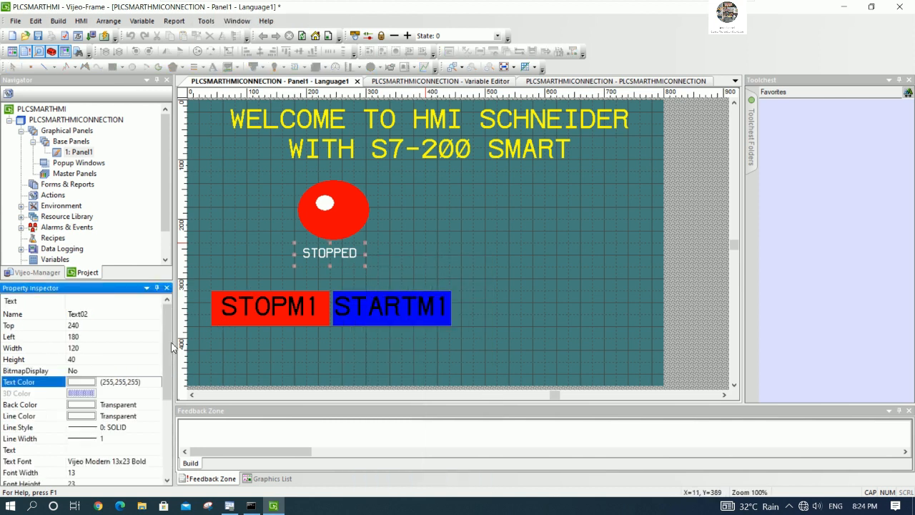
{"action": "left_click_drag", "start_coordinate": [168, 367], "coordinate": [167, 440]}
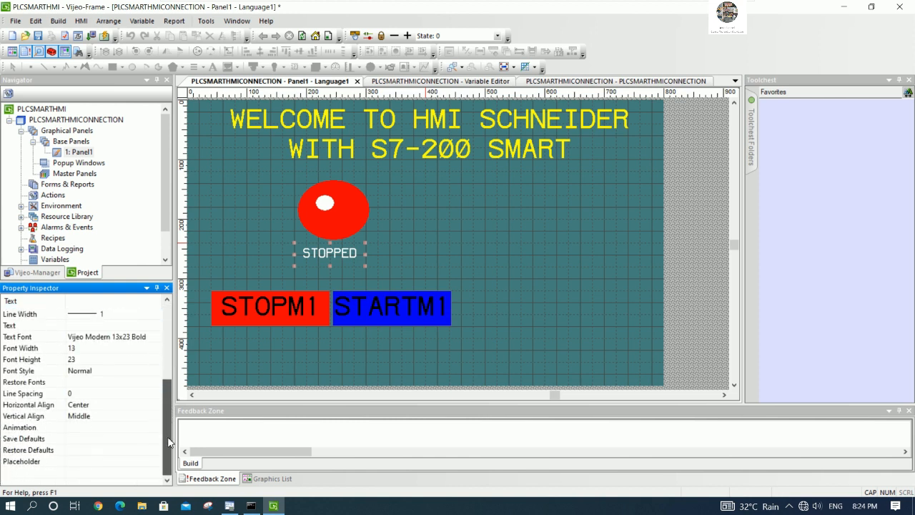
{"action": "left_click_drag", "start_coordinate": [168, 441], "coordinate": [168, 357]}
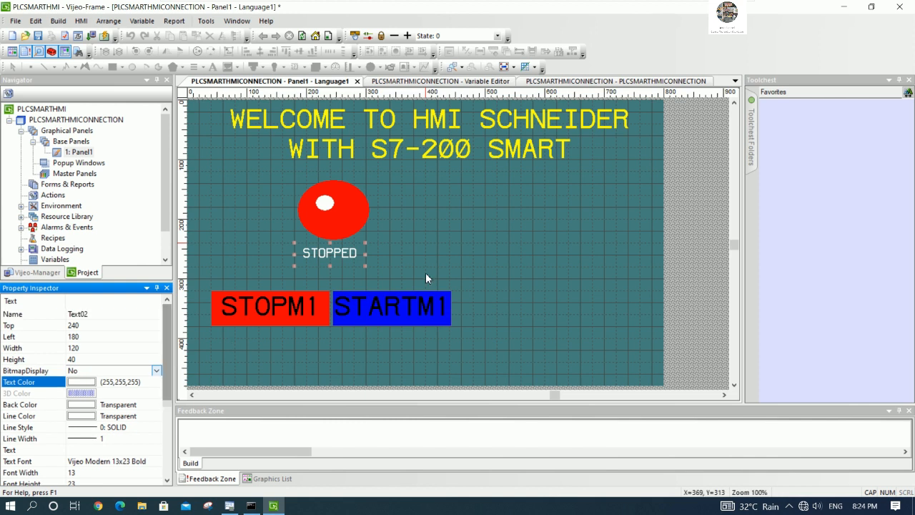
{"action": "left_click", "coordinate": [415, 273]}
Look through the available fonts and font styles for the "STOPPED" text and cancel without changing them
{"action": "left_click", "coordinate": [345, 258]}
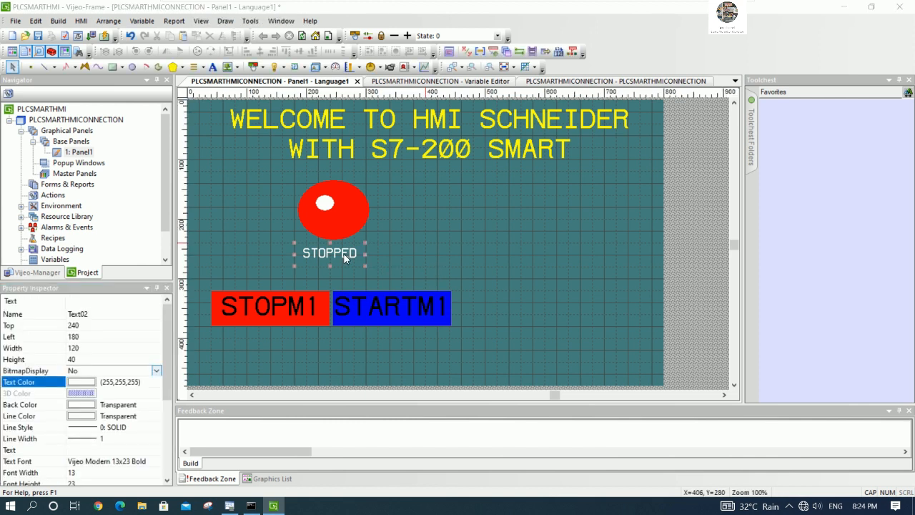
{"action": "double_click", "coordinate": [345, 257]}
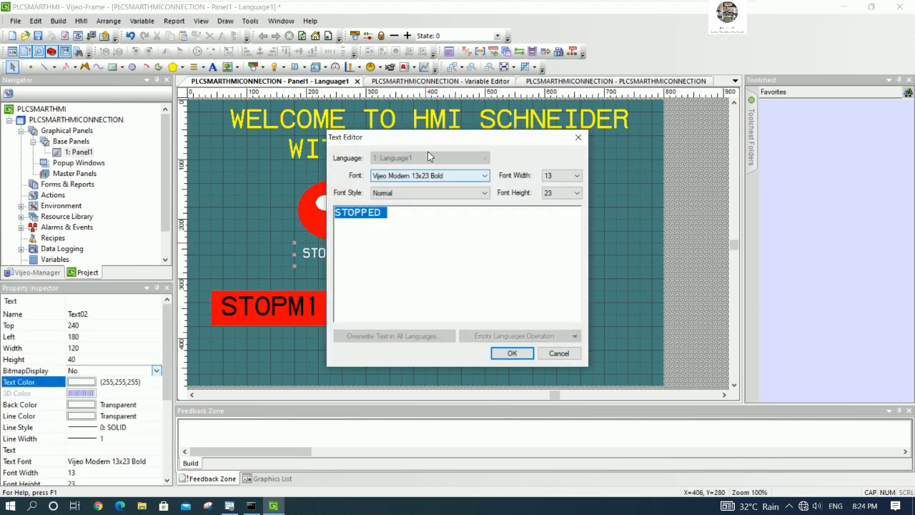
{"action": "left_click_drag", "start_coordinate": [428, 136], "coordinate": [544, 135]}
{"action": "left_click", "coordinate": [557, 175]}
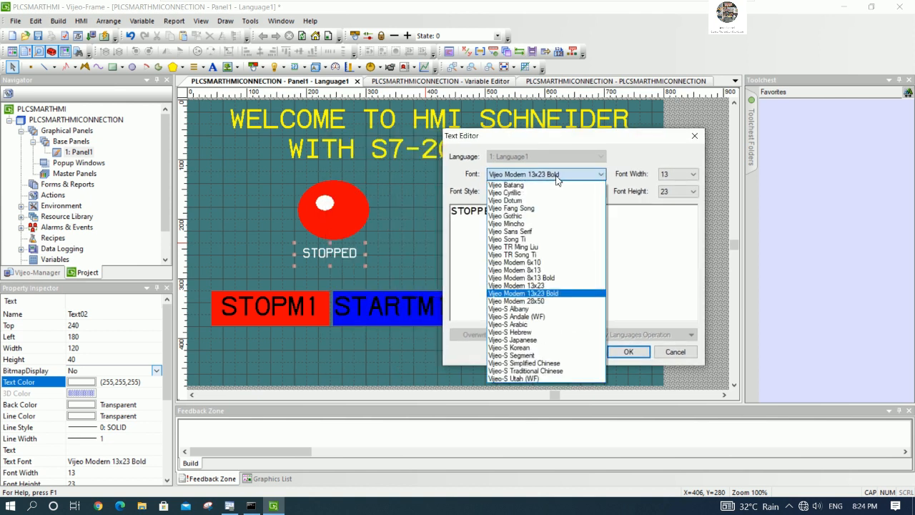
{"action": "left_click", "coordinate": [557, 175]}
{"action": "left_click", "coordinate": [550, 191]}
{"action": "left_click", "coordinate": [550, 190]}
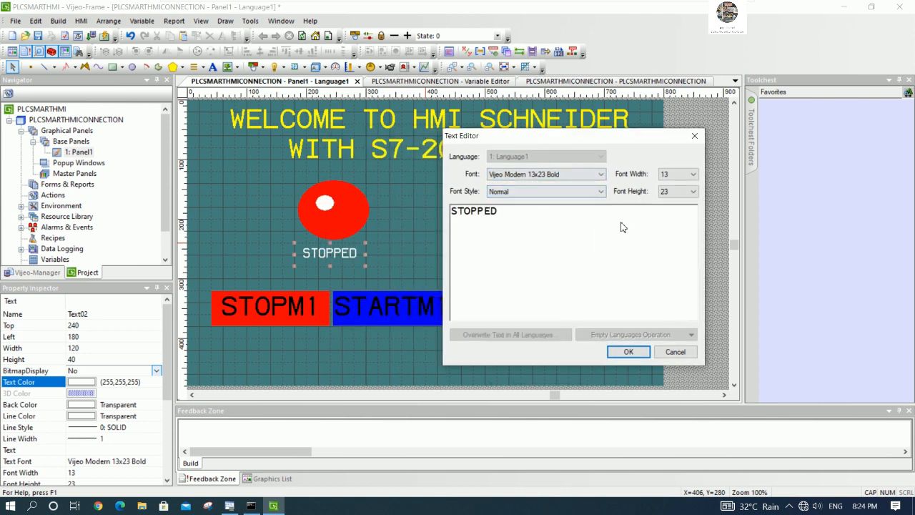
{"action": "left_click", "coordinate": [669, 354]}
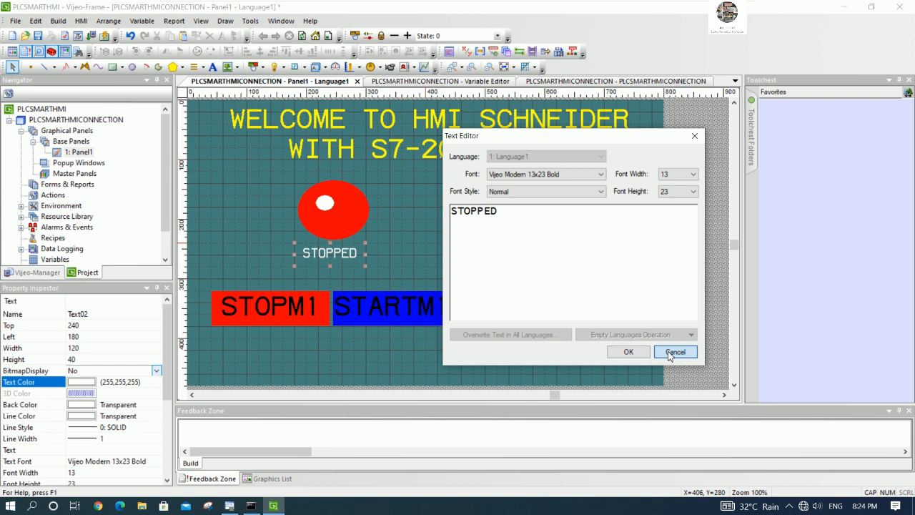
{"action": "left_click", "coordinate": [675, 352]}
{"action": "left_click", "coordinate": [415, 258]}
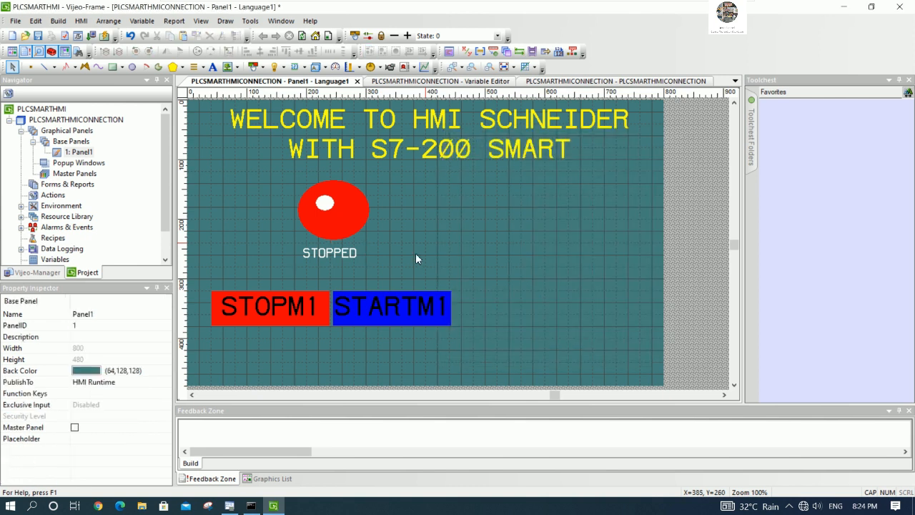
Reopen the text editor of the "STOPPED" label and close it without applying anything
{"action": "left_click", "coordinate": [348, 257]}
{"action": "double_click", "coordinate": [345, 252]}
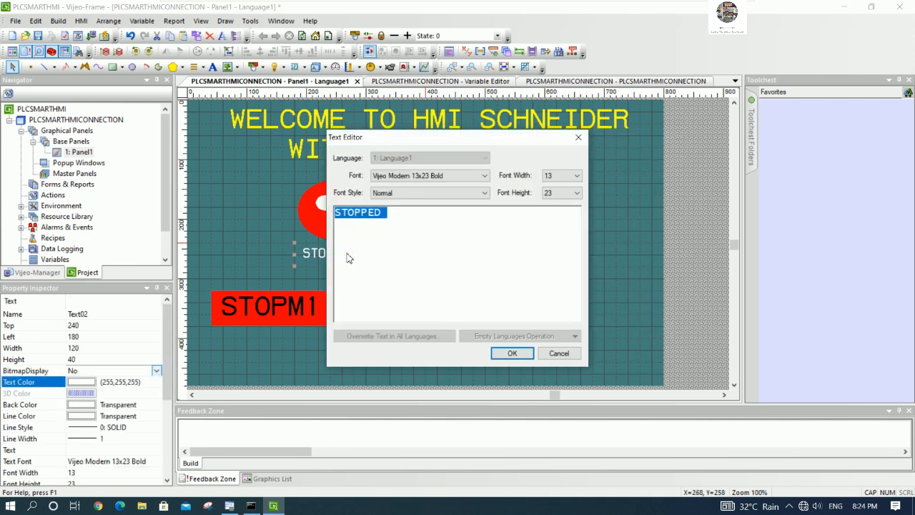
{"action": "left_click_drag", "start_coordinate": [473, 143], "coordinate": [577, 138]}
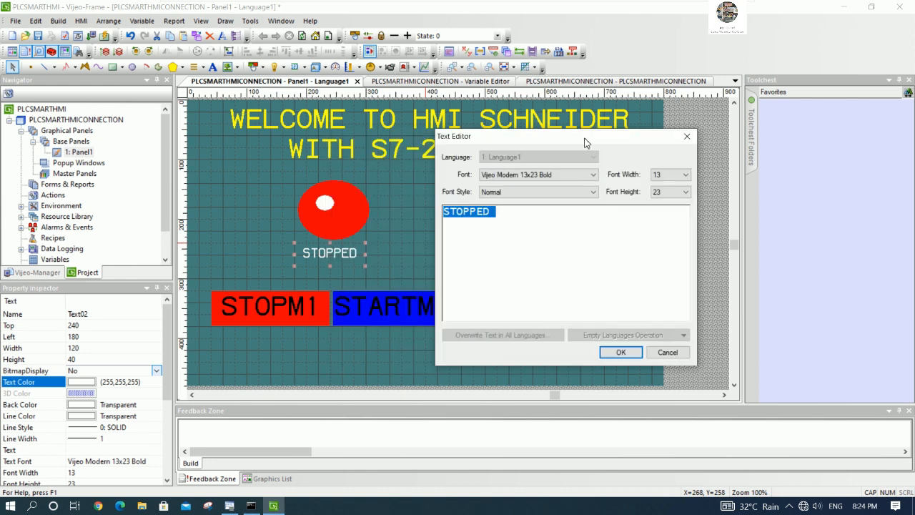
{"action": "left_click", "coordinate": [681, 133]}
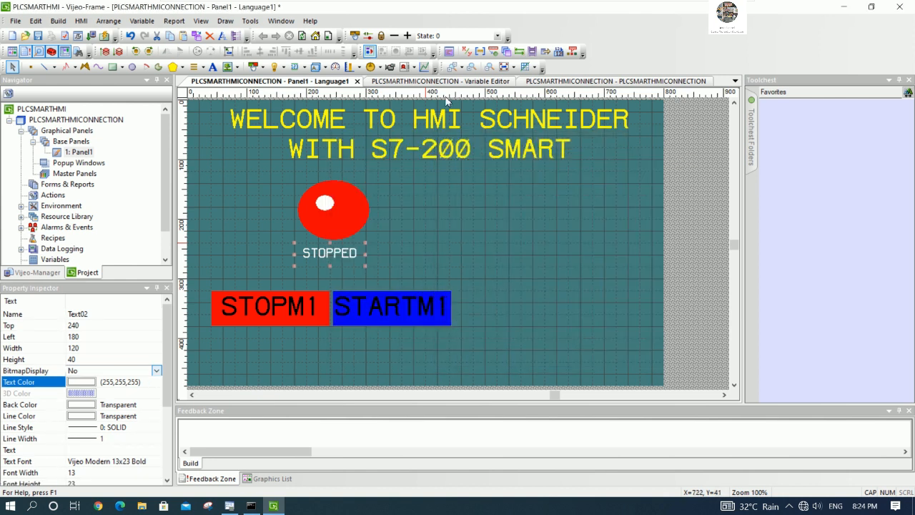
{"action": "left_click", "coordinate": [253, 67]}
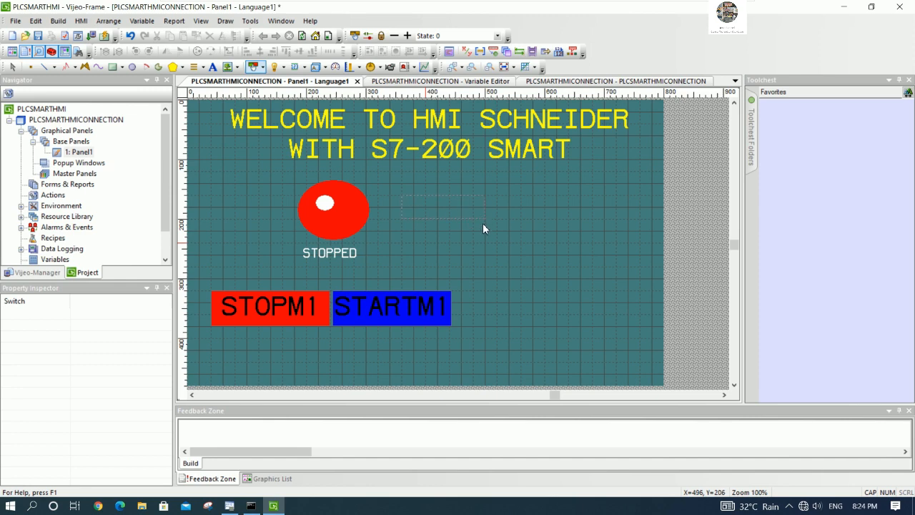
{"action": "left_click_drag", "start_coordinate": [487, 221], "coordinate": [486, 218]}
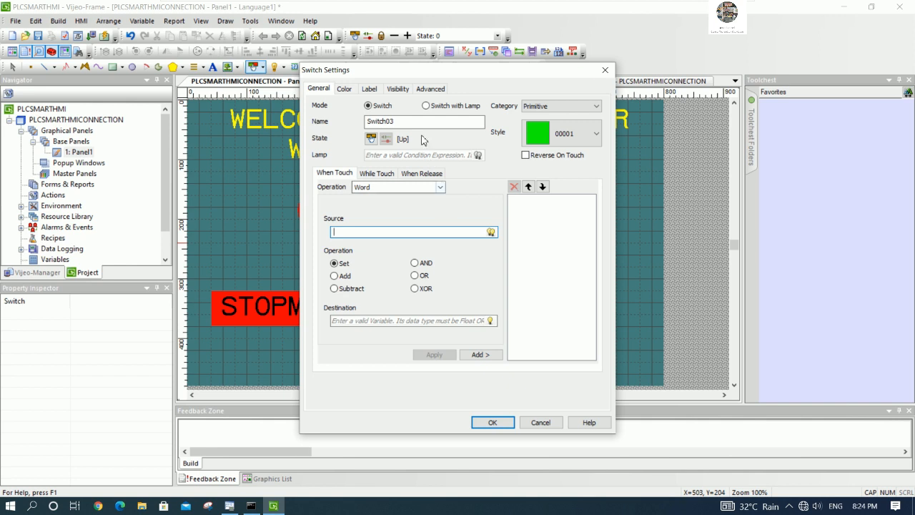
{"action": "left_click", "coordinate": [343, 89]}
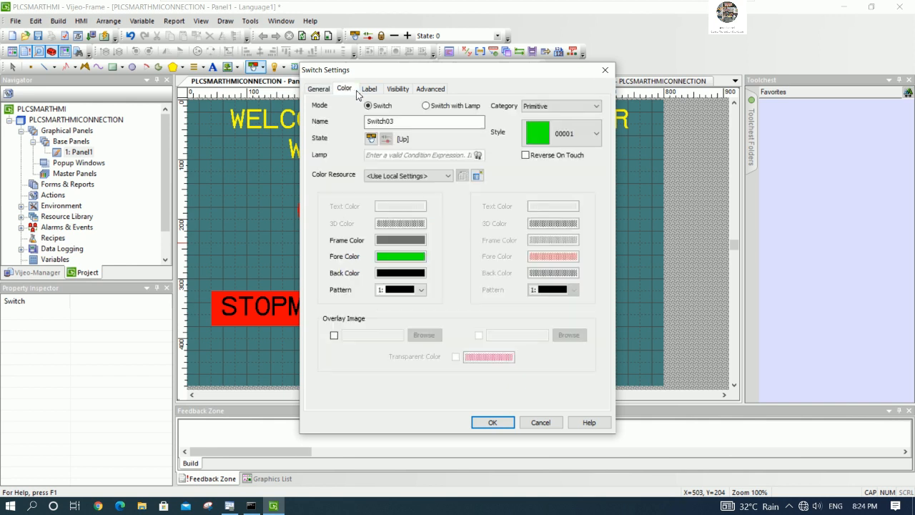
{"action": "left_click", "coordinate": [369, 89]}
{"action": "left_click", "coordinate": [397, 89]}
{"action": "left_click", "coordinate": [431, 89]}
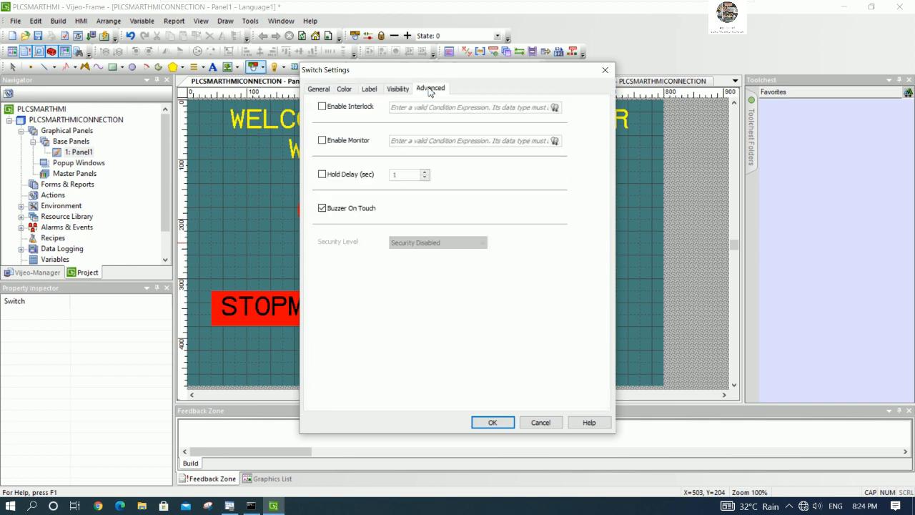
{"action": "left_click", "coordinate": [319, 88]}
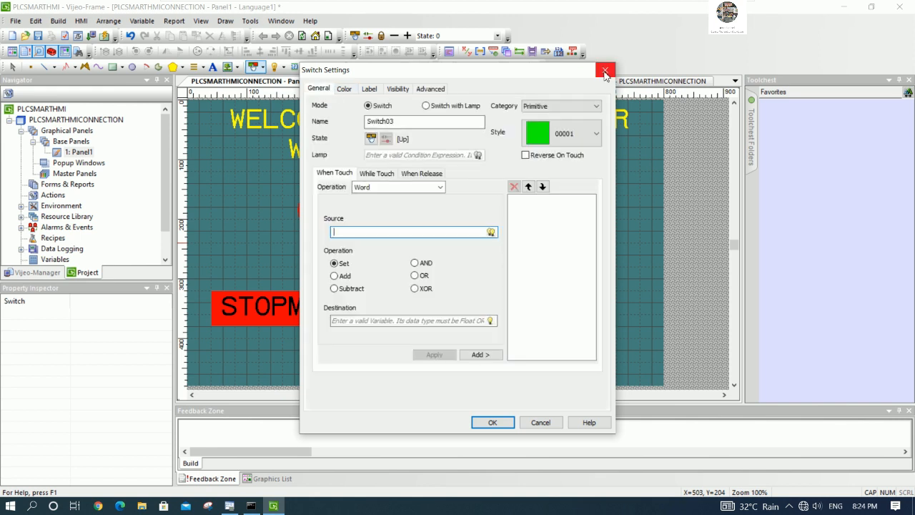
{"action": "key", "text": "Escape"}
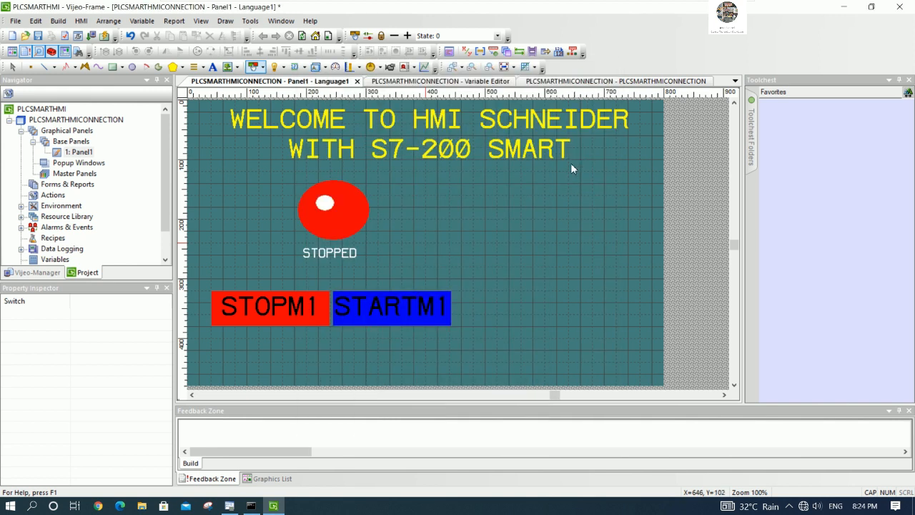
{"action": "left_click", "coordinate": [549, 243]}
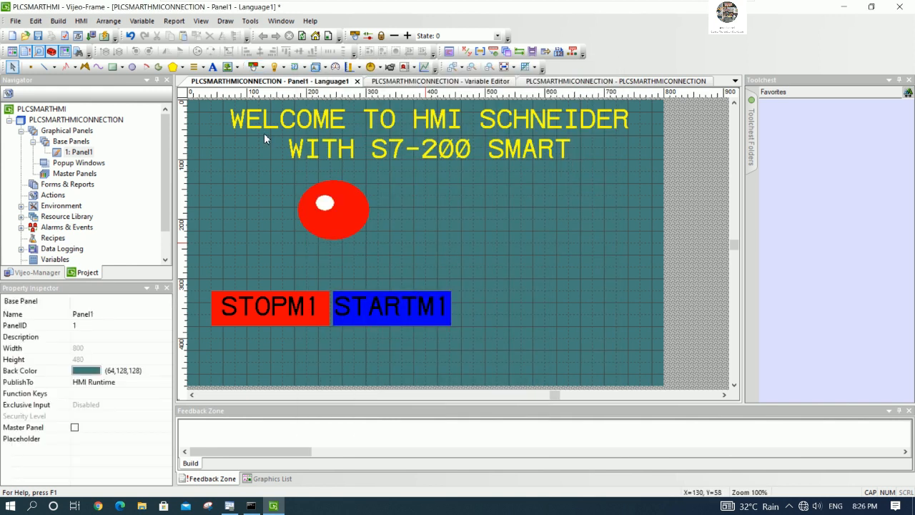
Place a text object about 120 by 40 reading "###" directly below the red lamp
{"action": "left_click", "coordinate": [212, 66]}
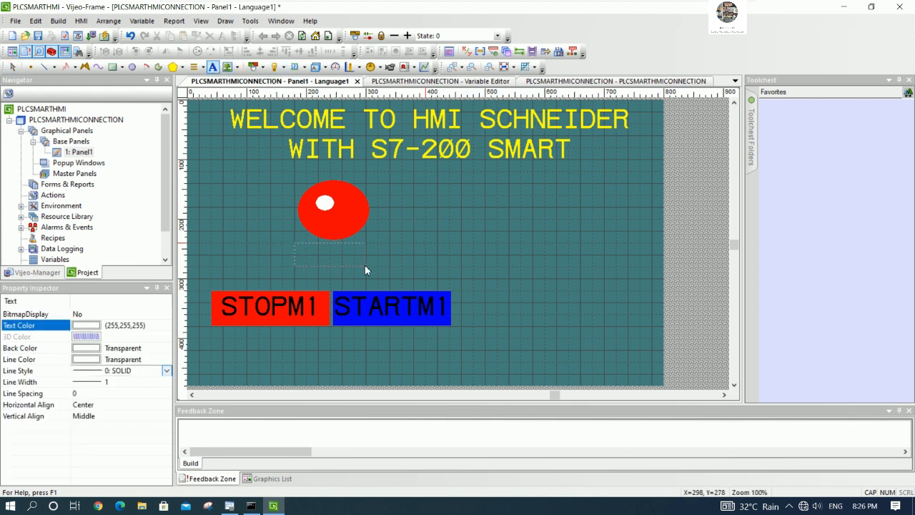
{"action": "left_click_drag", "start_coordinate": [294, 244], "coordinate": [365, 268]}
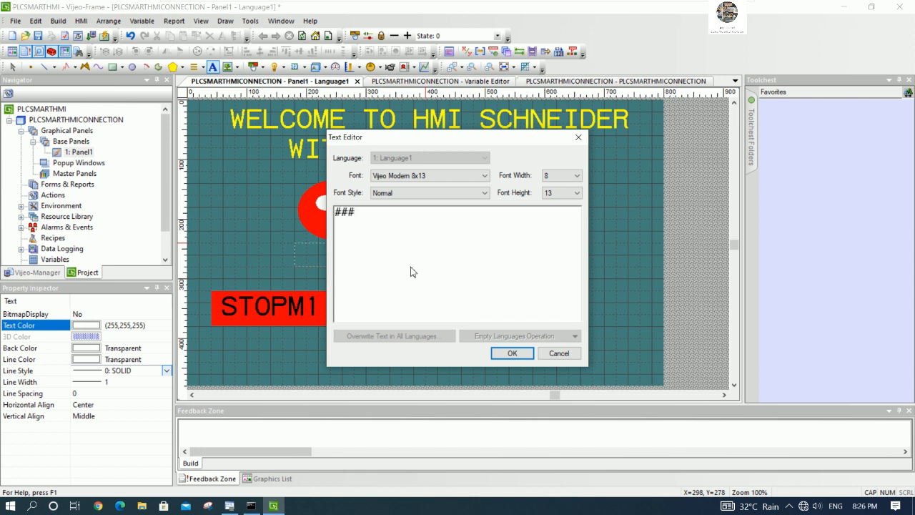
{"action": "left_click", "coordinate": [508, 352]}
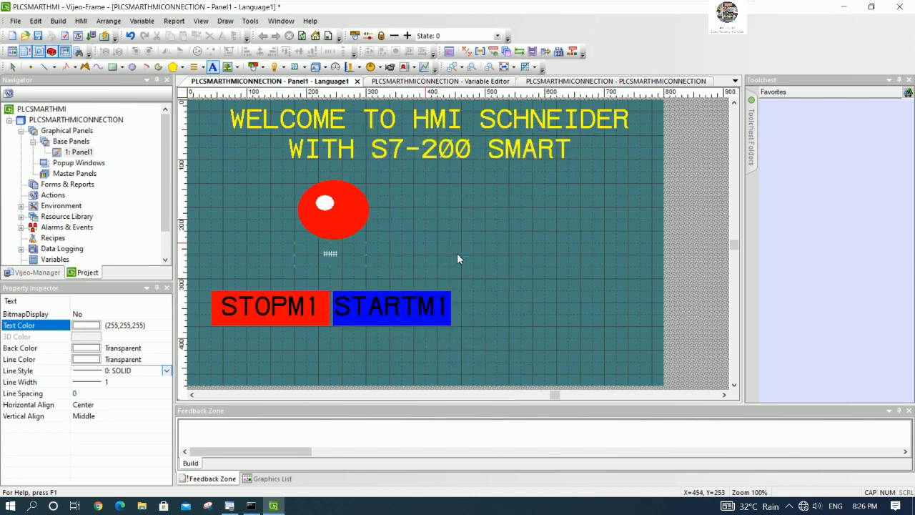
{"action": "left_click", "coordinate": [408, 251]}
{"action": "double_click", "coordinate": [333, 252]}
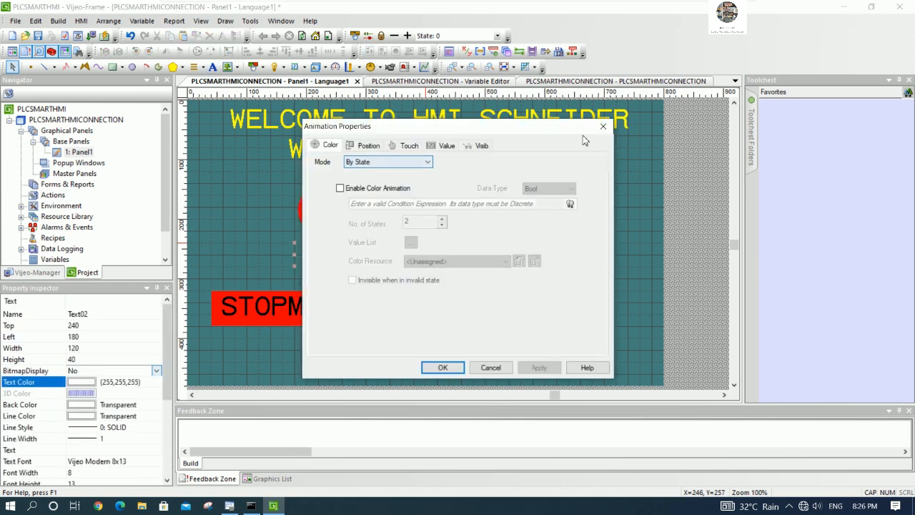
{"action": "left_click", "coordinate": [602, 126]}
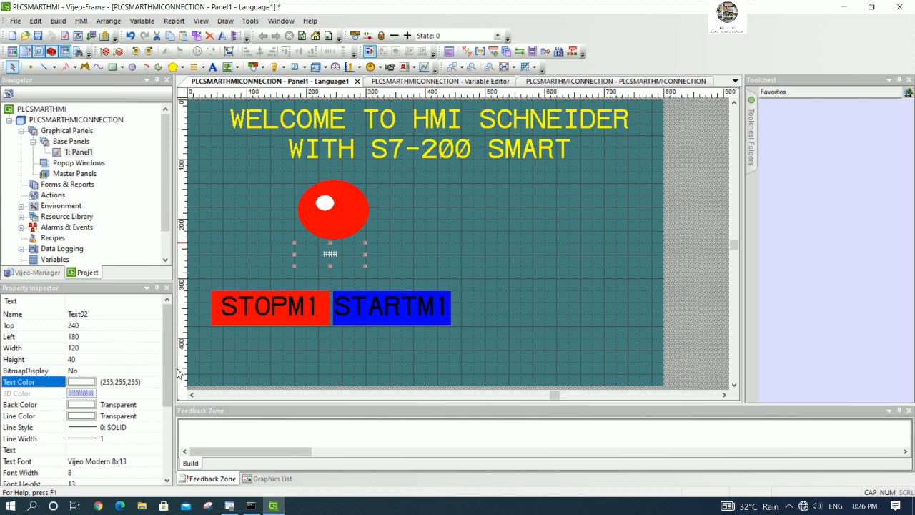
Set the font of the "###" text to Vijeo Modern 13x23 Bold
{"action": "left_click_drag", "start_coordinate": [169, 360], "coordinate": [169, 379]}
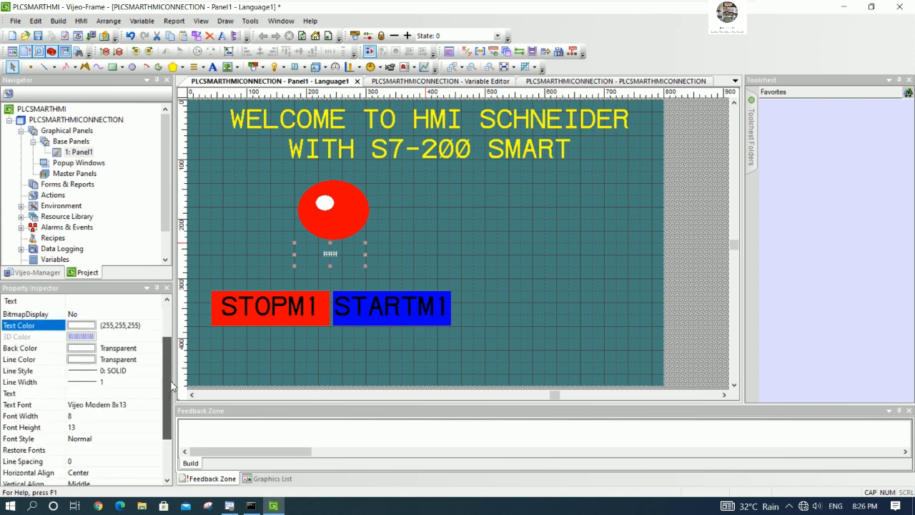
{"action": "left_click", "coordinate": [142, 415]}
{"action": "left_click", "coordinate": [142, 405]}
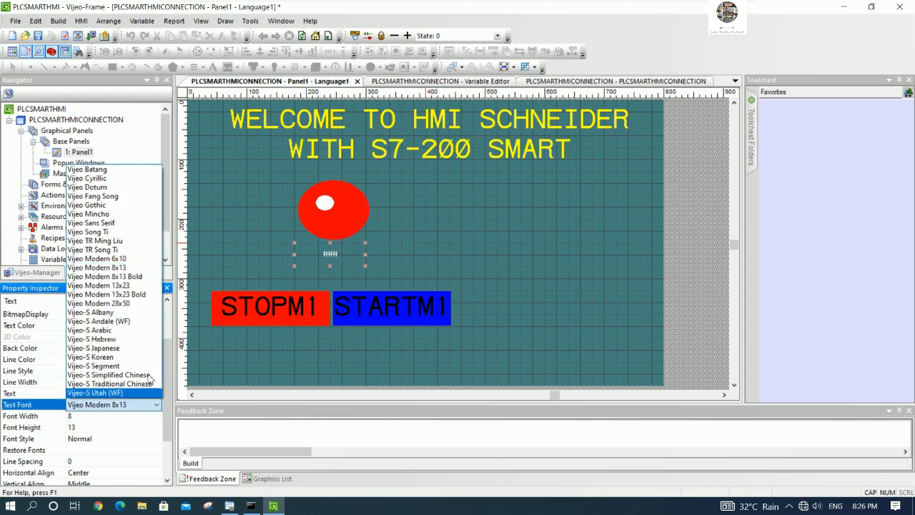
{"action": "left_click", "coordinate": [112, 295]}
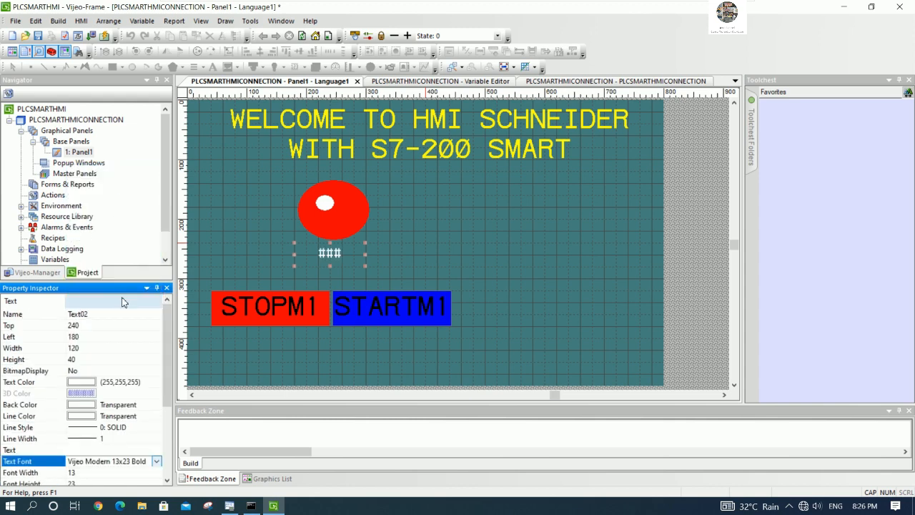
{"action": "left_click", "coordinate": [386, 249]}
{"action": "left_click", "coordinate": [334, 253]}
{"action": "double_click", "coordinate": [334, 254]}
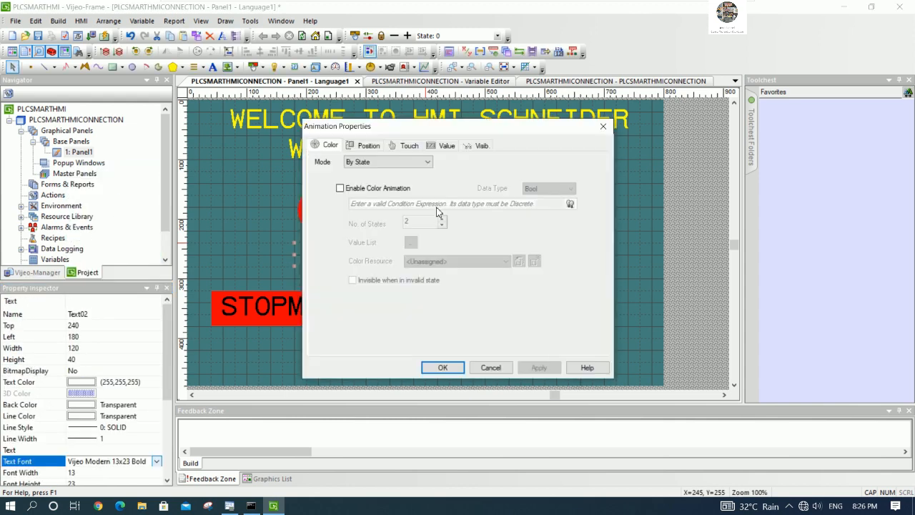
{"action": "left_click", "coordinate": [603, 125]}
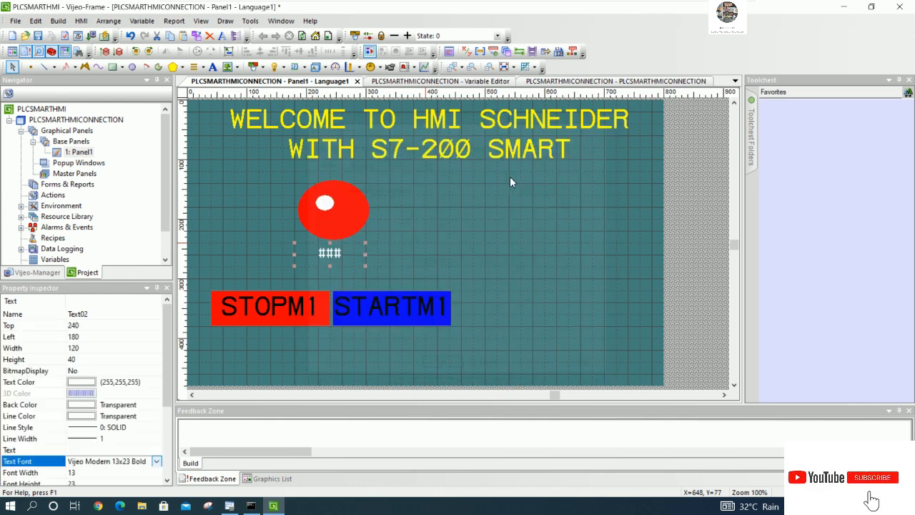
Enable value animation for the "###" text with data type Bool and link it to the MOTOR1 variable
{"action": "double_click", "coordinate": [337, 253]}
{"action": "left_click_drag", "start_coordinate": [485, 129], "coordinate": [592, 106]}
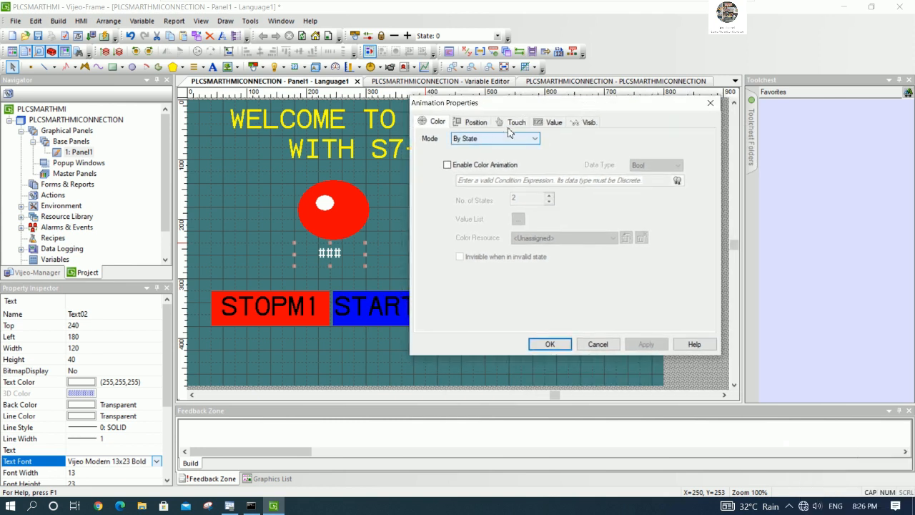
{"action": "left_click", "coordinate": [549, 123]}
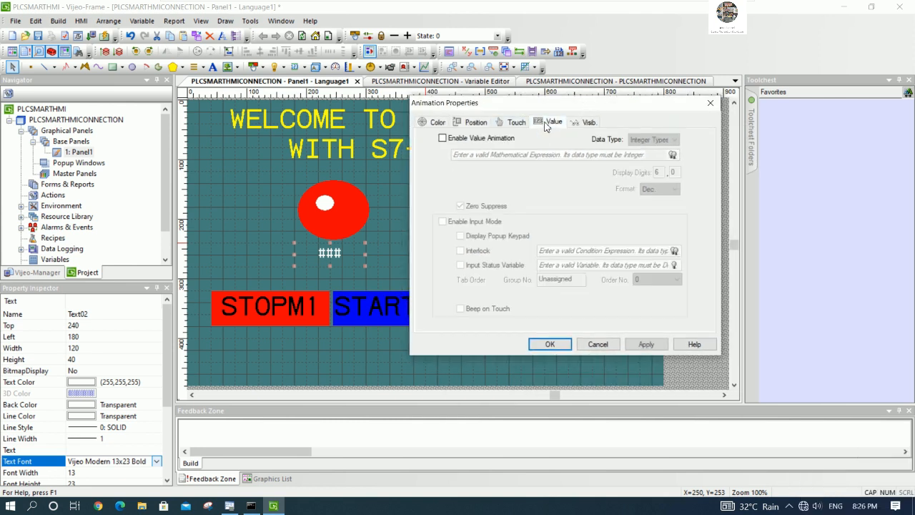
{"action": "left_click", "coordinate": [463, 140]}
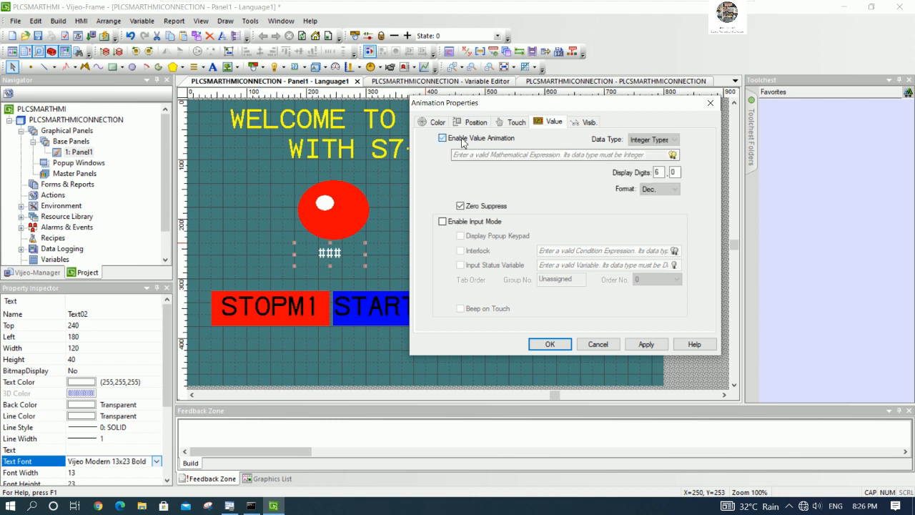
{"action": "left_click", "coordinate": [671, 140]}
{"action": "left_click", "coordinate": [652, 148]}
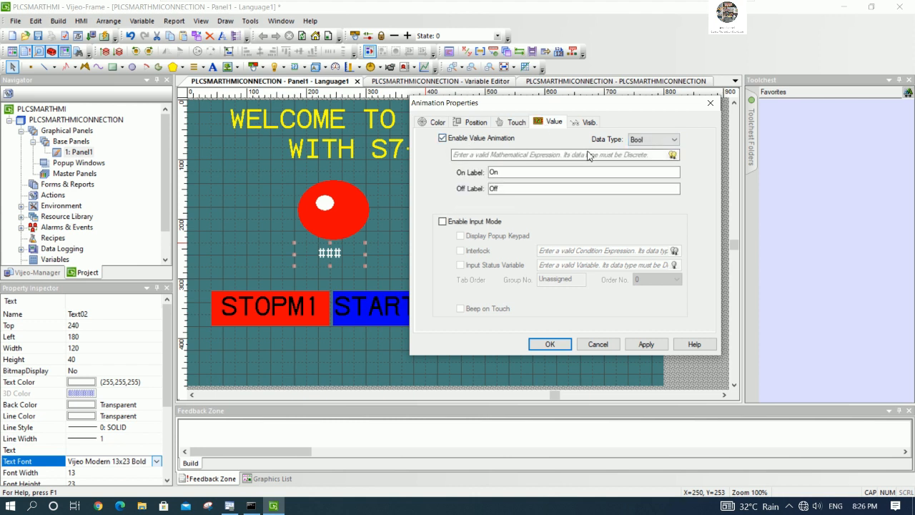
{"action": "left_click", "coordinate": [672, 155]}
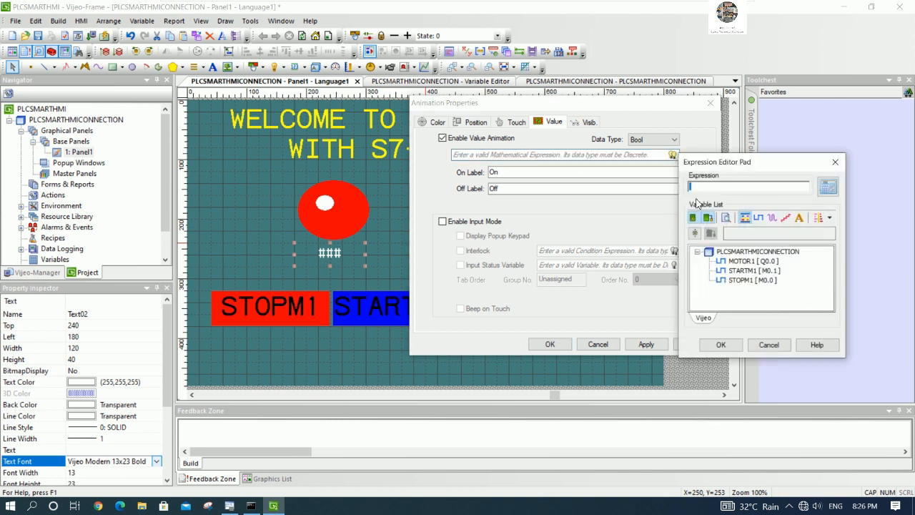
{"action": "left_click", "coordinate": [752, 261]}
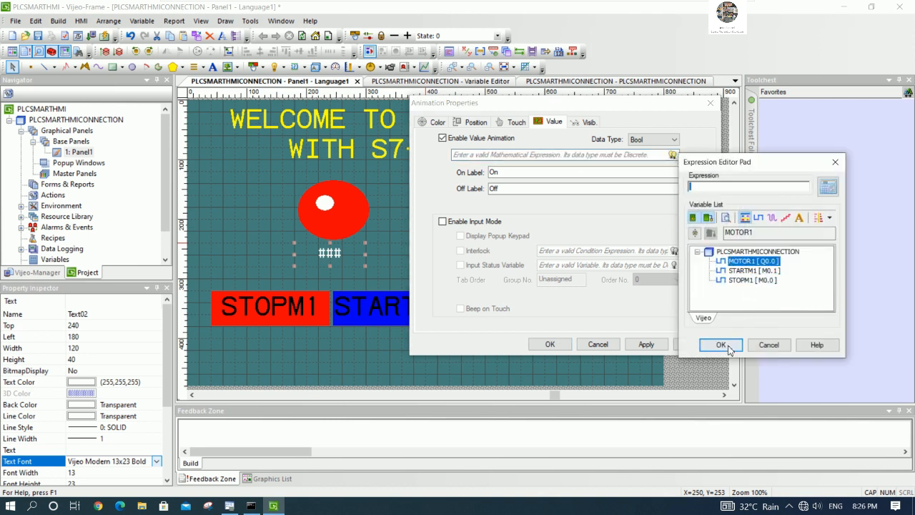
{"action": "left_click", "coordinate": [721, 344]}
Set the value animation's On label to "MOTOR1 RUNNING" and its Off label to "MOTOR1 STOPPED"
{"action": "double_click", "coordinate": [507, 177]}
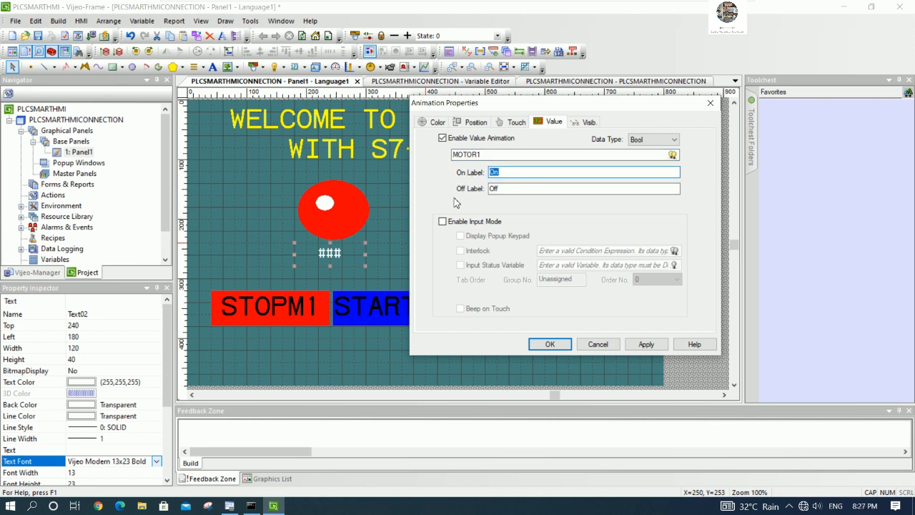
{"action": "type", "text": "MOTOR1 RUNNING"}
{"action": "double_click", "coordinate": [520, 188]}
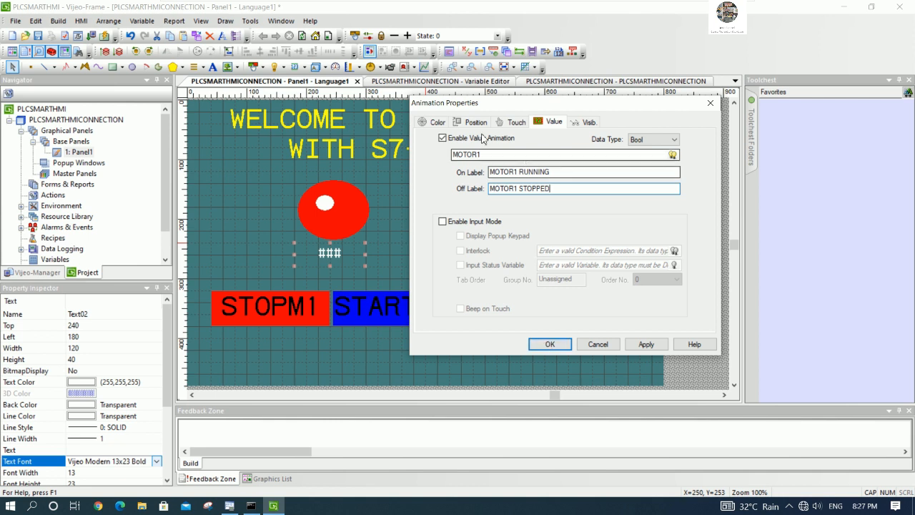
Enable color animation by state for the "###" text and link it to the MOTOR1 variable
{"action": "left_click", "coordinate": [440, 124]}
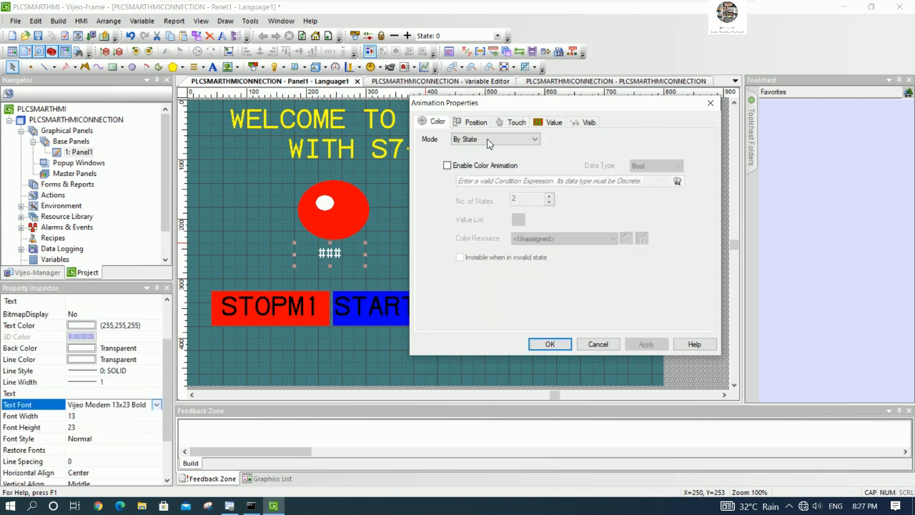
{"action": "left_click", "coordinate": [481, 166]}
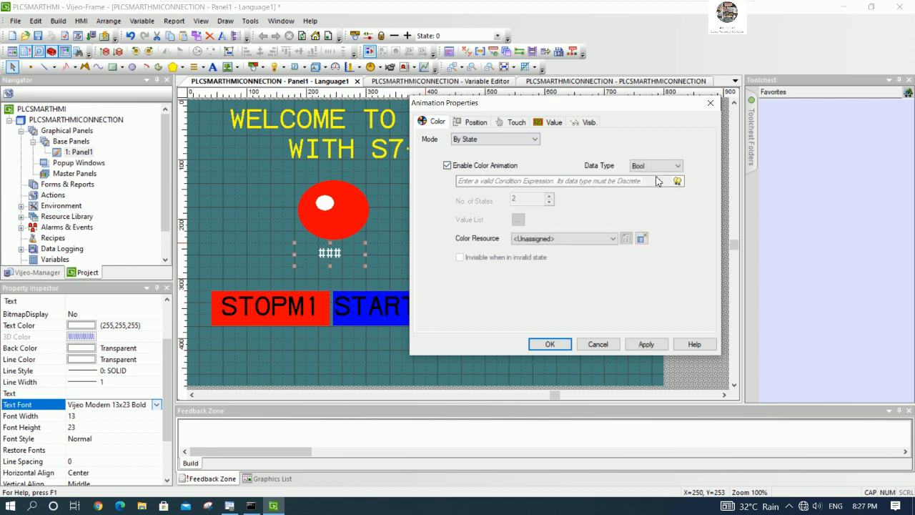
{"action": "left_click", "coordinate": [677, 181]}
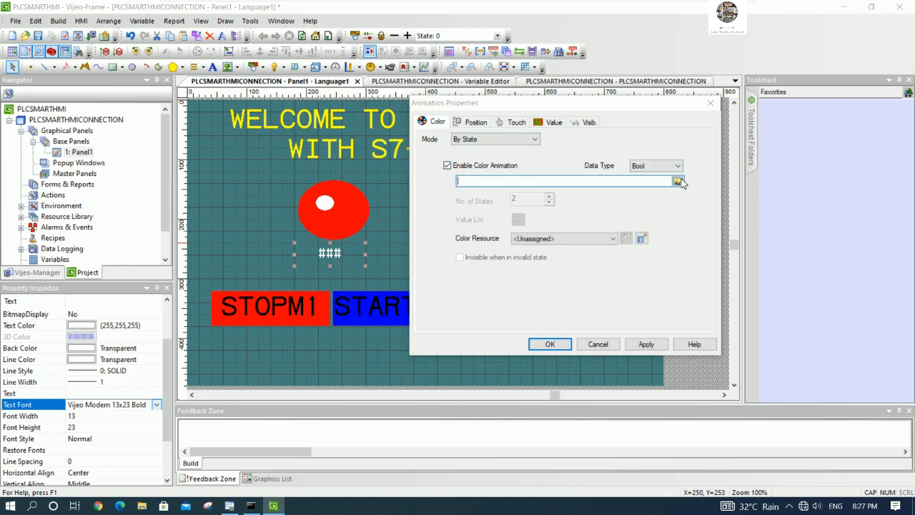
{"action": "left_click", "coordinate": [742, 288]}
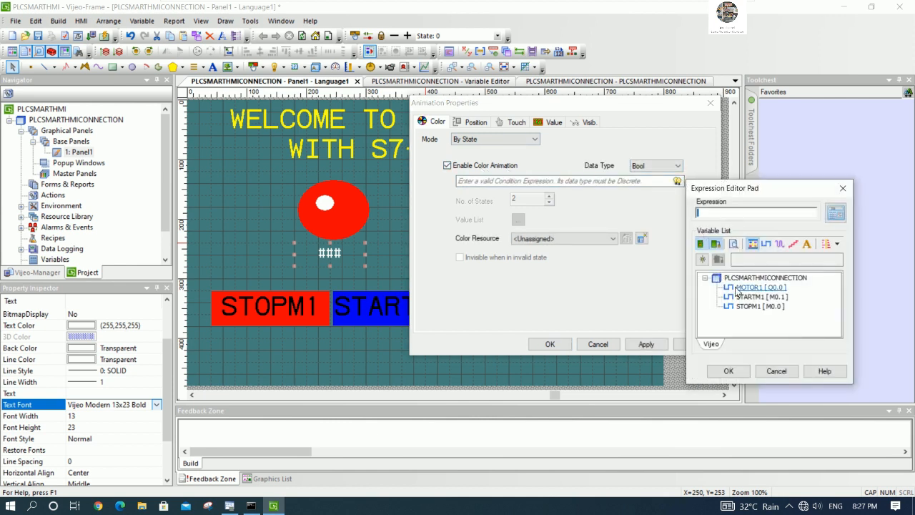
{"action": "left_click", "coordinate": [727, 370]}
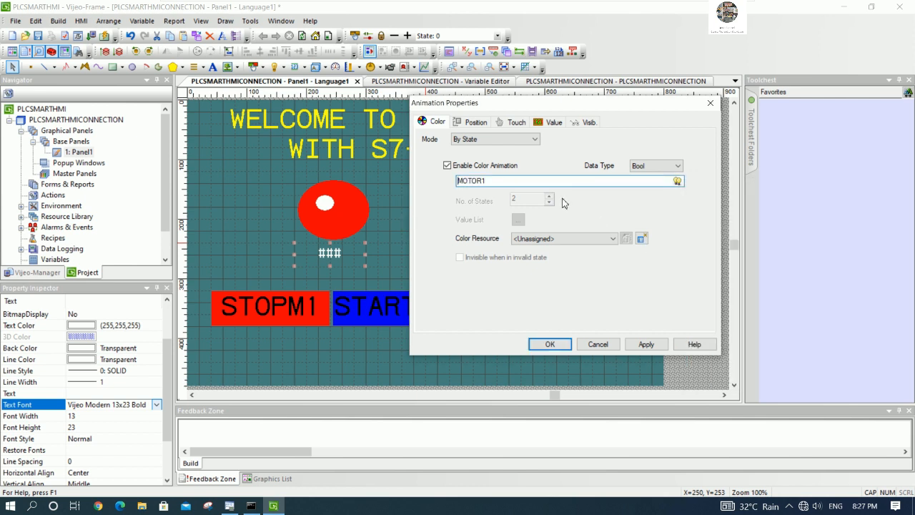
Create a new color resource for the text's color animation, saving the animation settings and opening the resource for editing
{"action": "left_click", "coordinate": [591, 238]}
{"action": "left_click", "coordinate": [604, 238]}
{"action": "left_click", "coordinate": [641, 238]}
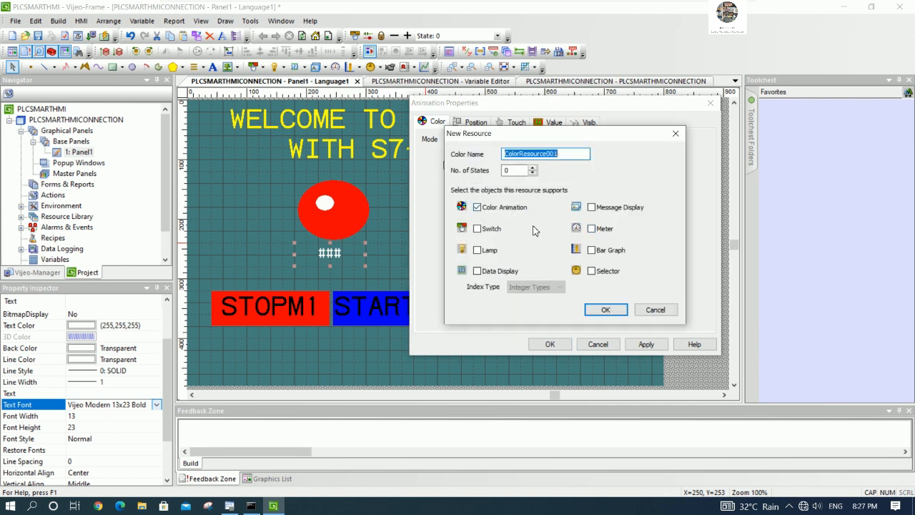
{"action": "left_click", "coordinate": [599, 313]}
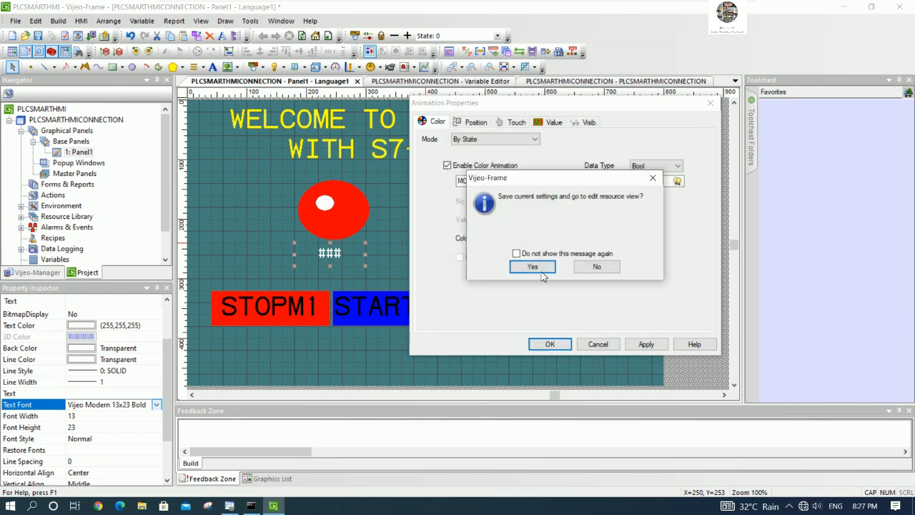
{"action": "left_click", "coordinate": [532, 270]}
{"action": "left_click", "coordinate": [549, 344]}
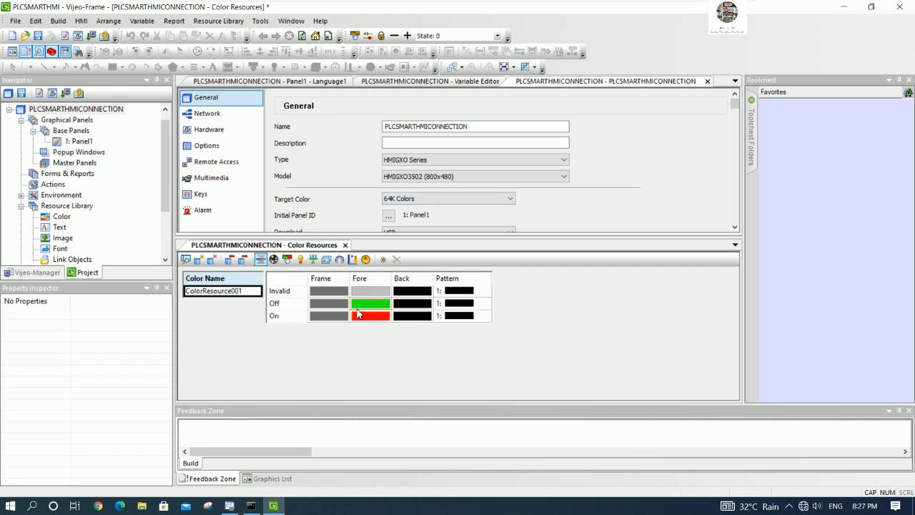
Set the color resource's Fore color to red for the Off state and green for the On state
{"action": "double_click", "coordinate": [377, 307]}
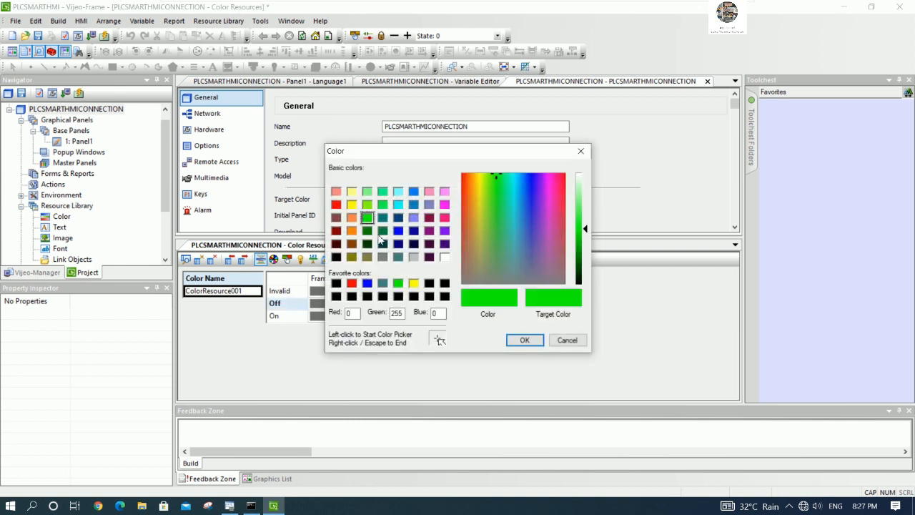
{"action": "left_click", "coordinate": [337, 205]}
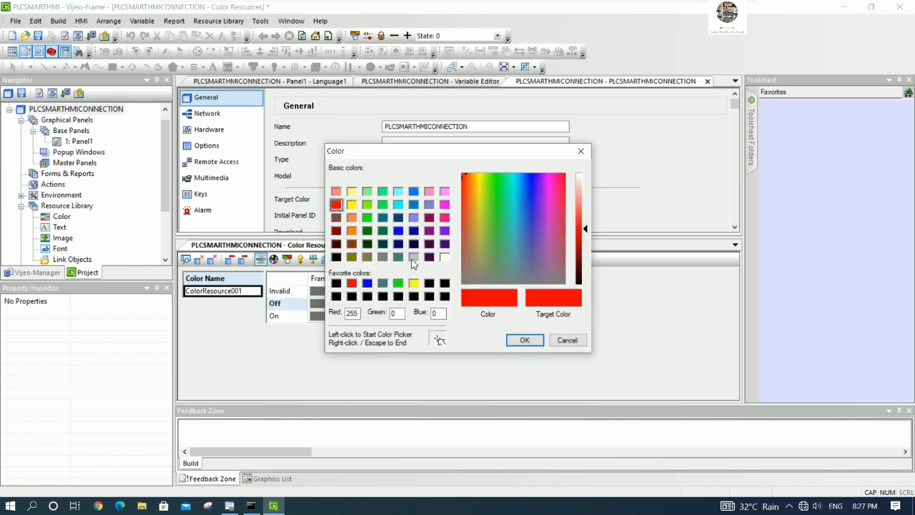
{"action": "left_click", "coordinate": [523, 340]}
{"action": "double_click", "coordinate": [384, 318]}
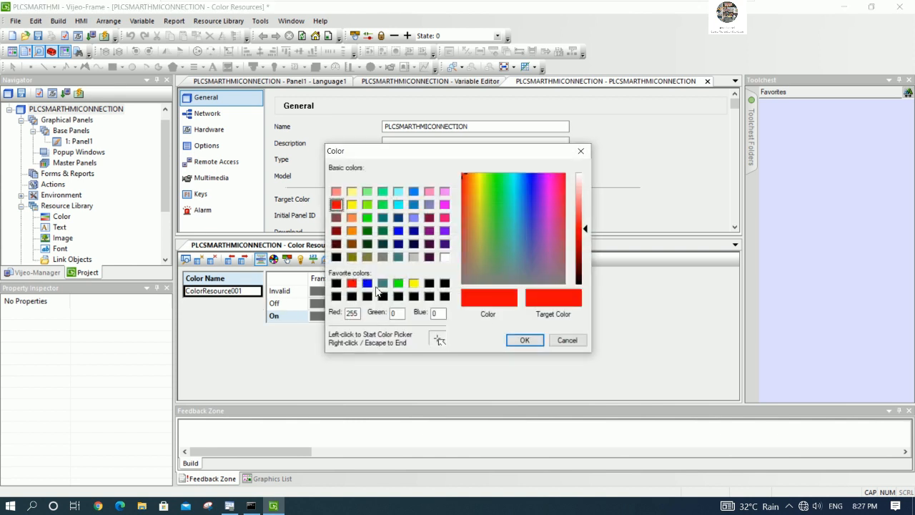
{"action": "left_click", "coordinate": [366, 217]}
{"action": "left_click", "coordinate": [524, 340]}
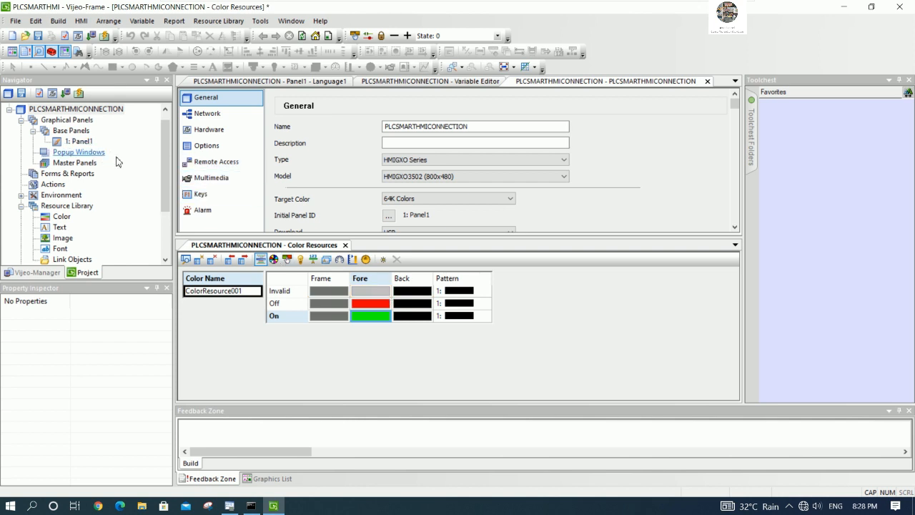
Return to Panel1 and enlarge its editing area by shrinking the color resources pane
{"action": "left_click", "coordinate": [426, 83]}
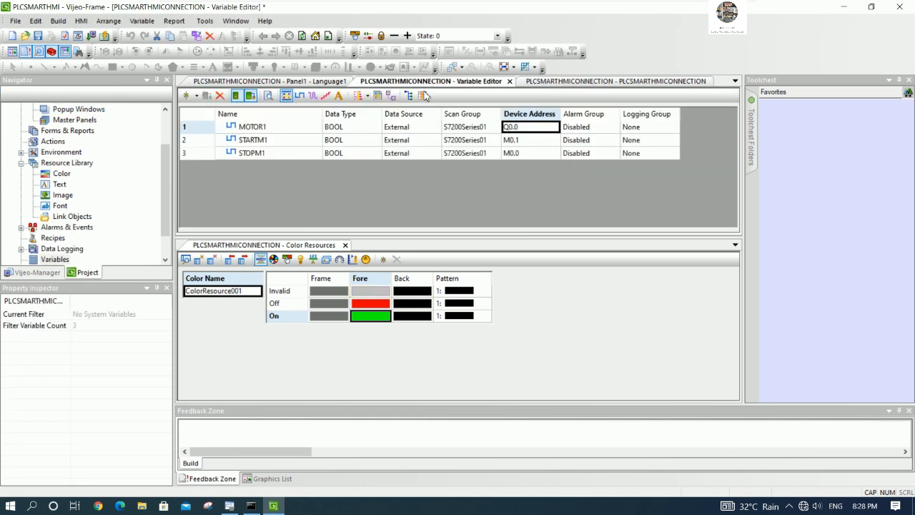
{"action": "left_click", "coordinate": [300, 83]}
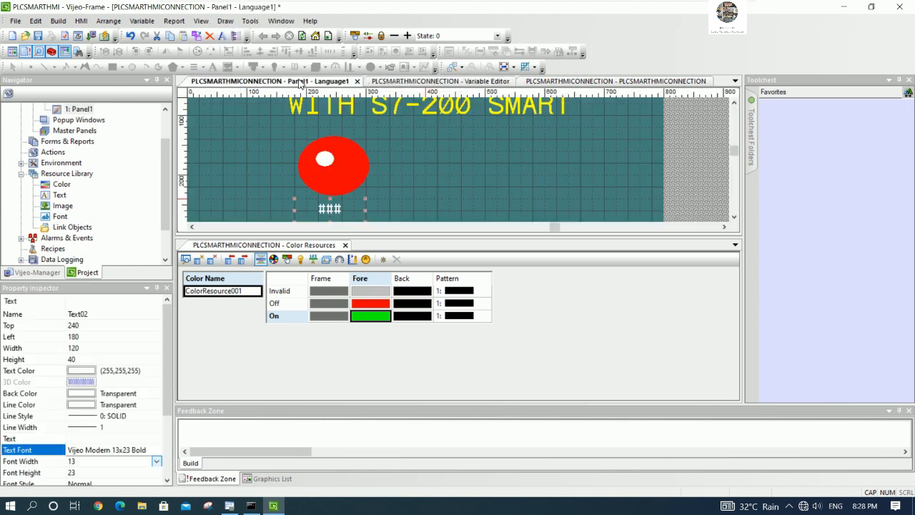
{"action": "left_click", "coordinate": [735, 244]}
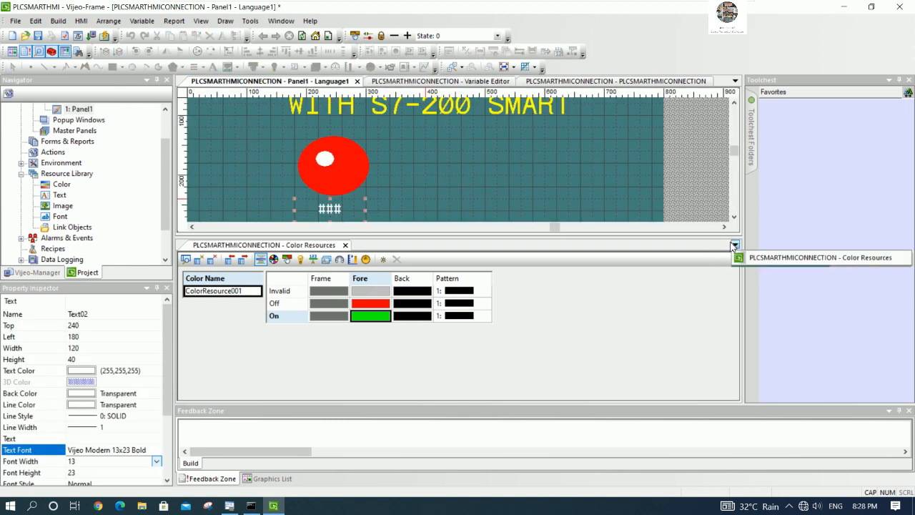
{"action": "left_click", "coordinate": [725, 241]}
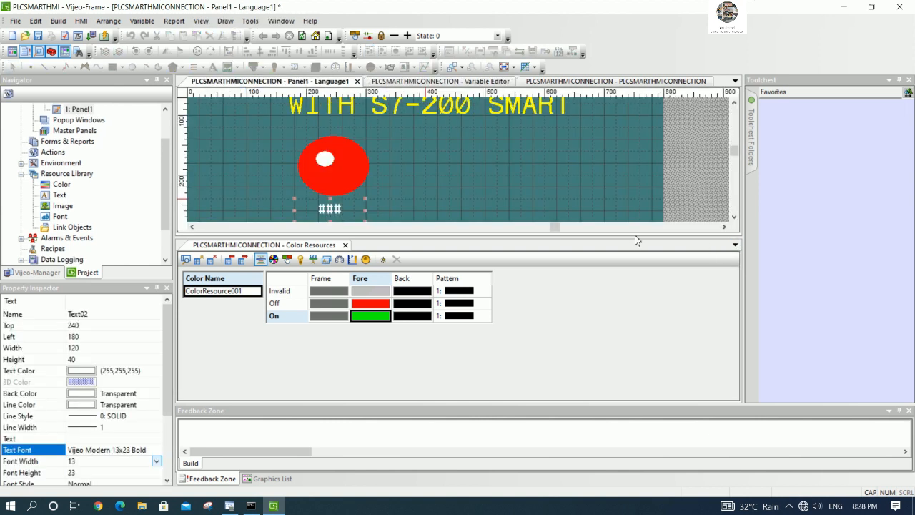
{"action": "left_click_drag", "start_coordinate": [633, 241], "coordinate": [615, 379]}
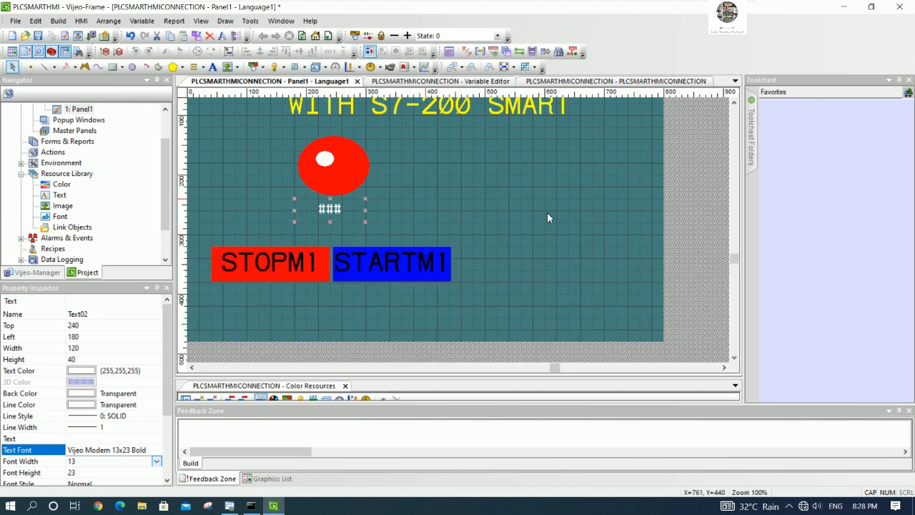
{"action": "left_click", "coordinate": [545, 214]}
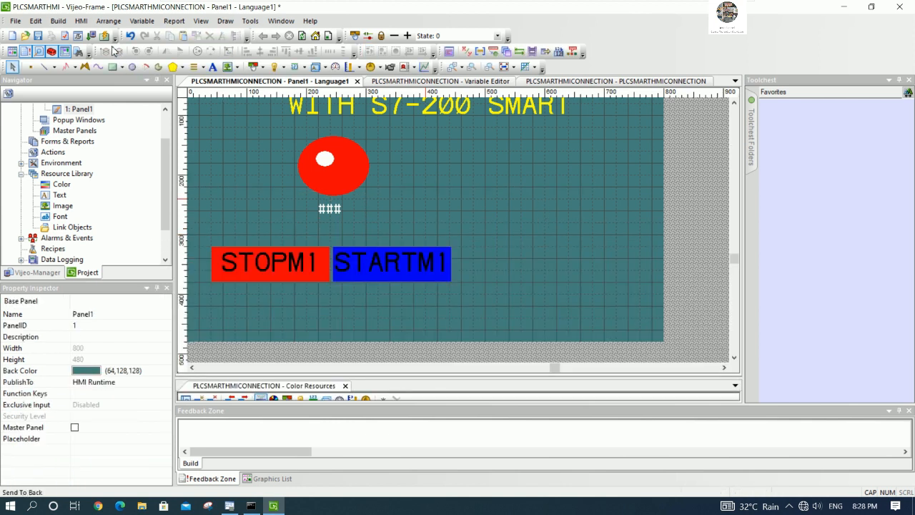
Save the project and simulate it to check the motor status text, closing the runtime when done
{"action": "left_click", "coordinate": [38, 37]}
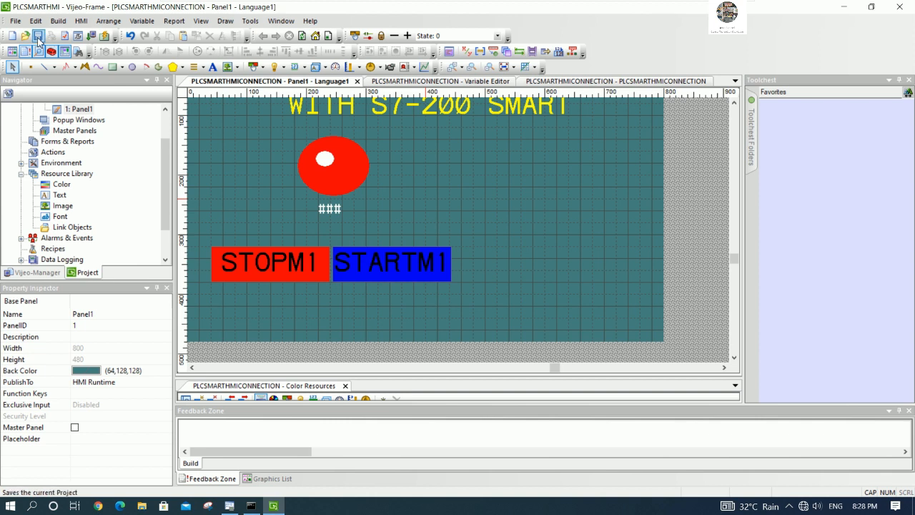
{"action": "left_click", "coordinate": [103, 37]}
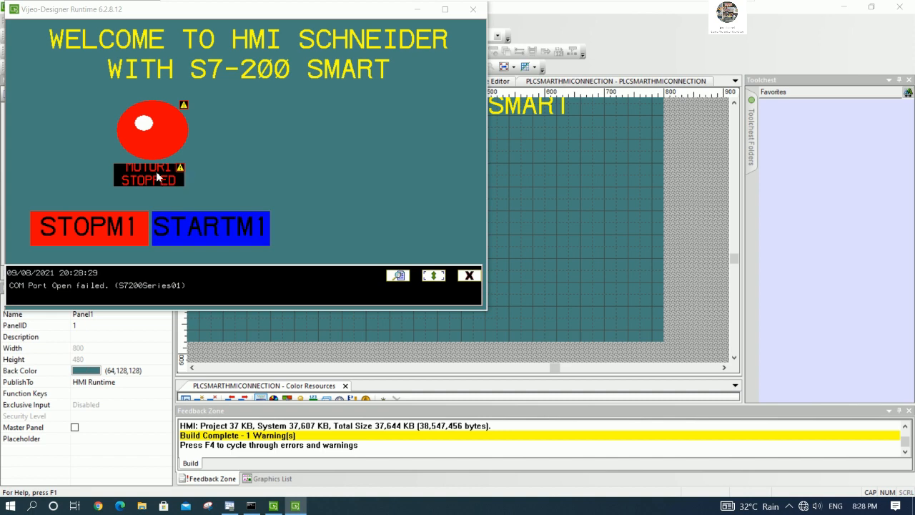
{"action": "left_click", "coordinate": [473, 9]}
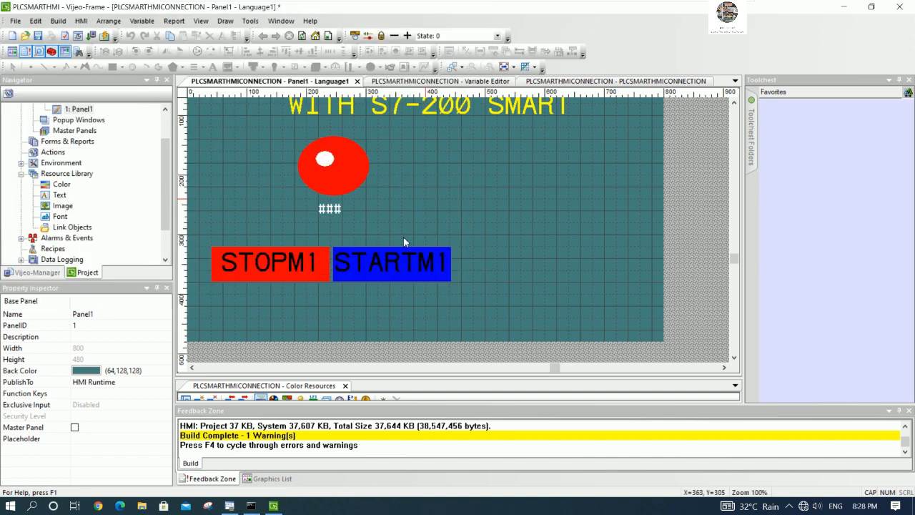
Widen the "###" status text box on both sides so its label fits on one line
{"action": "left_click", "coordinate": [295, 213]}
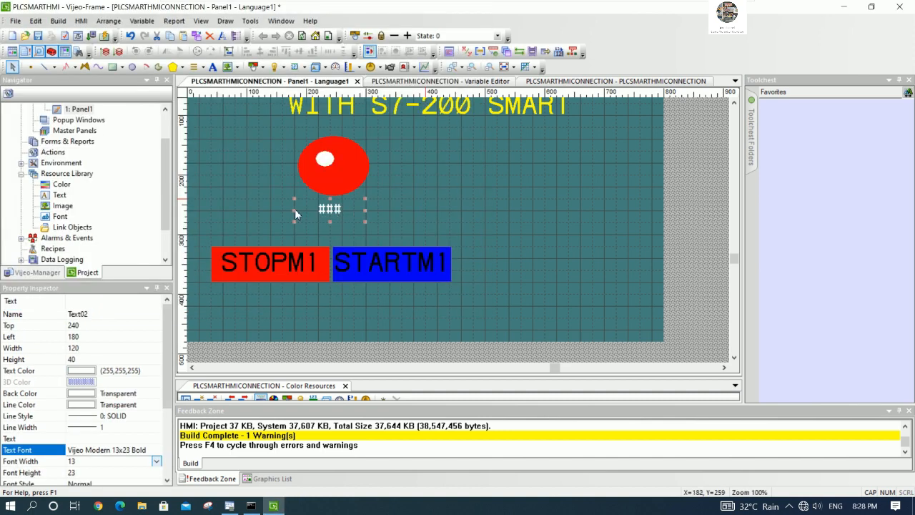
{"action": "left_click_drag", "start_coordinate": [294, 209], "coordinate": [262, 210]}
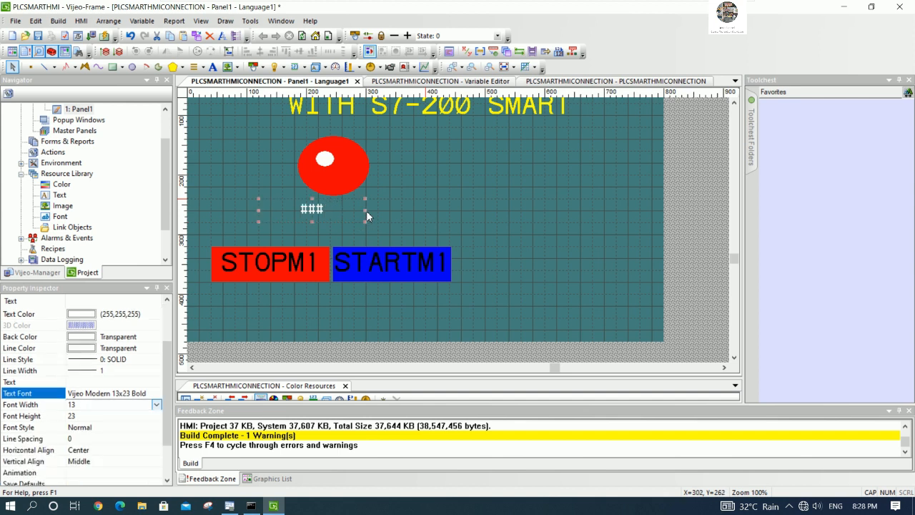
Nudge the MOTOR1 lamp left and up to Left 175 and Top 128, above the status text
{"action": "left_click", "coordinate": [359, 183]}
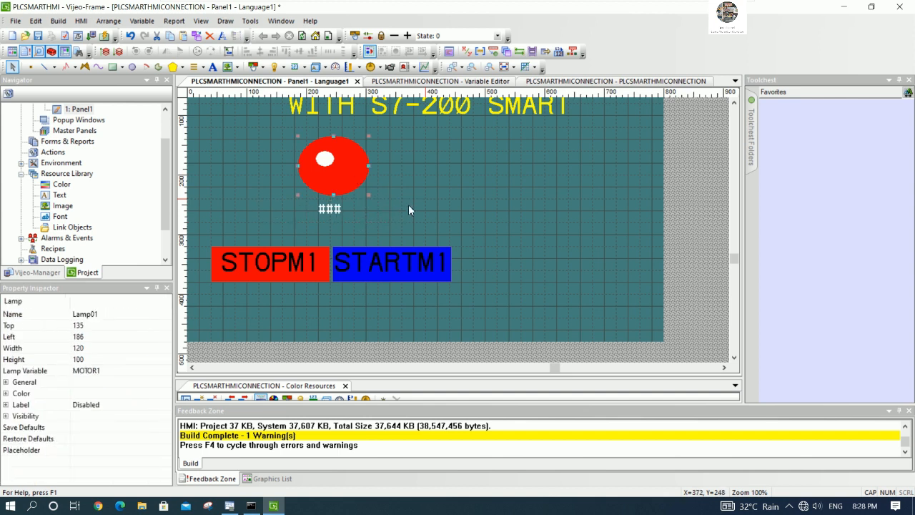
{"action": "key", "text": "Left"}
{"action": "key", "text": "Left"}
{"action": "key", "text": "Left"}
{"action": "key", "text": "Left"}
{"action": "key", "text": "Left"}
{"action": "key", "text": "Left"}
{"action": "key", "text": "Left"}
{"action": "key", "text": "Left"}
{"action": "key", "text": "Left"}
{"action": "key", "text": "Left"}
{"action": "key", "text": "Left"}
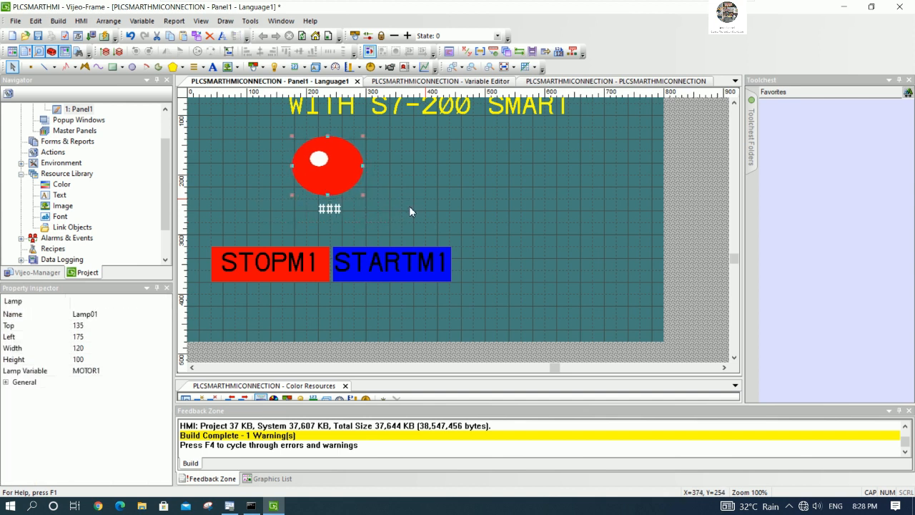
{"action": "key", "text": "Up"}
{"action": "key", "text": "Up"}
{"action": "key", "text": "Up"}
{"action": "key", "text": "Up"}
{"action": "key", "text": "Up"}
{"action": "key", "text": "Up"}
{"action": "key", "text": "Up"}
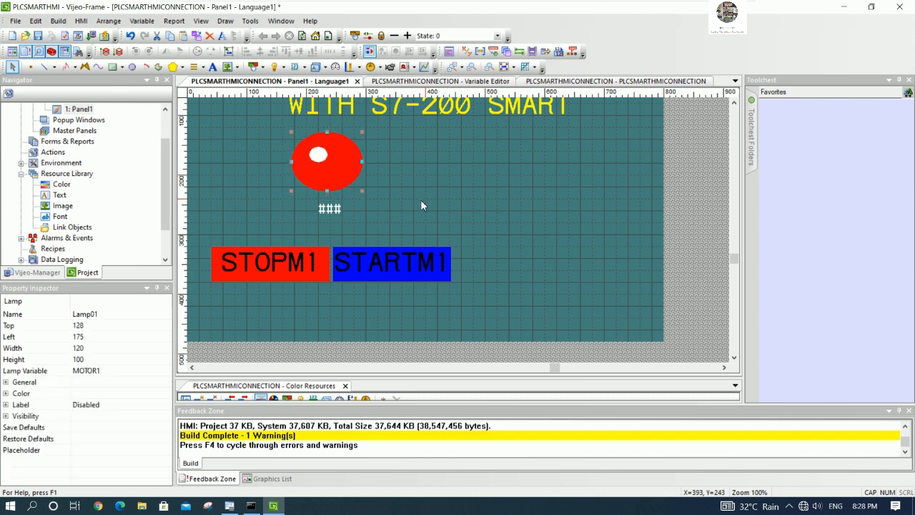
{"action": "left_click", "coordinate": [423, 205]}
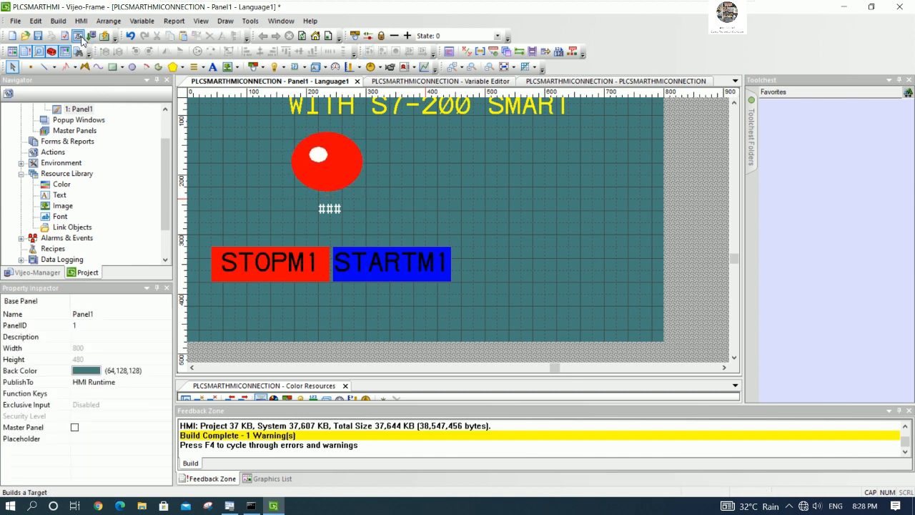
Save the adjusted layout and simulate the panel again to check the widened status text, closing the runtime when done
{"action": "left_click", "coordinate": [38, 39]}
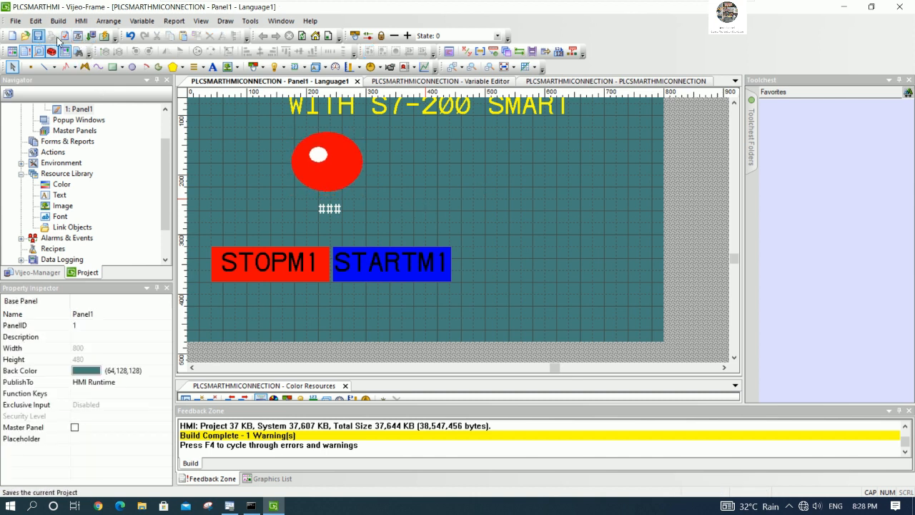
{"action": "left_click", "coordinate": [104, 36]}
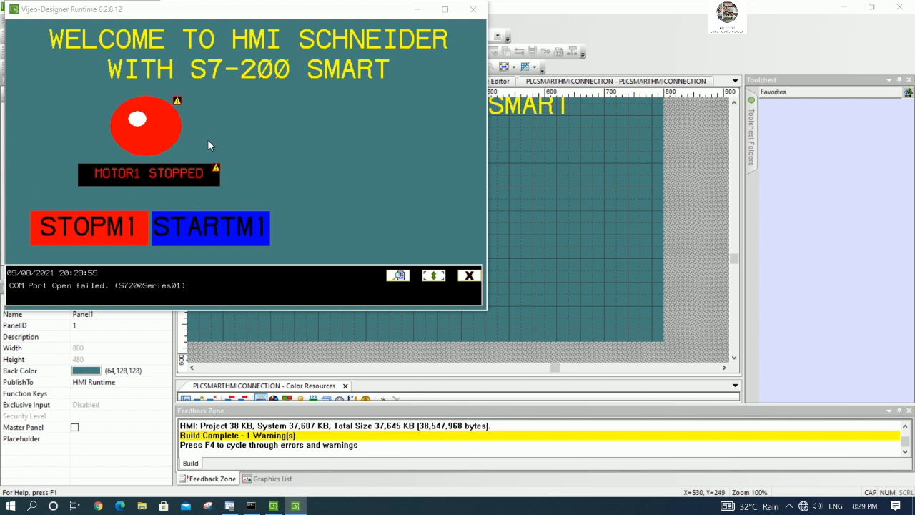
{"action": "left_click", "coordinate": [473, 11]}
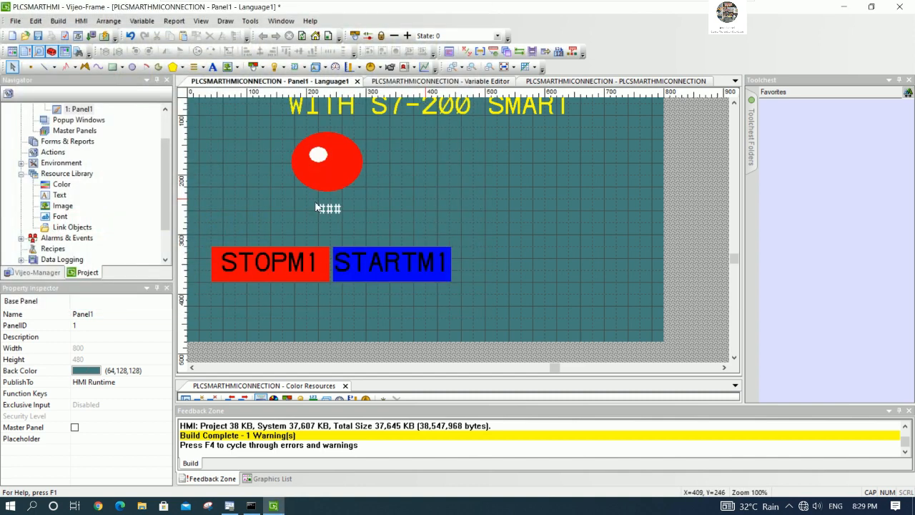
Connect the detected Telemecanique HMI USB device to the "TIA16 and Schneider" virtual machine
{"action": "scroll", "coordinate": [166, 153], "scroll_direction": "up", "scroll_amount": 2}
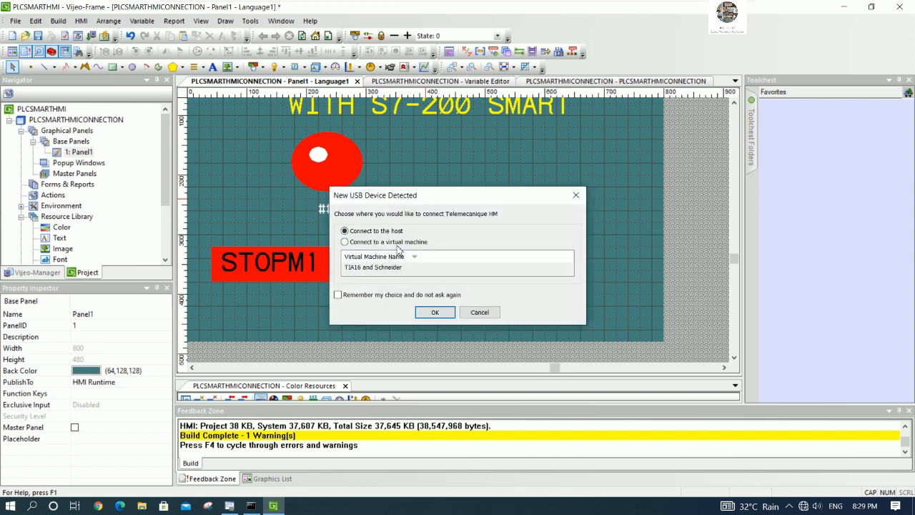
{"action": "left_click", "coordinate": [390, 243]}
{"action": "left_click", "coordinate": [404, 267]}
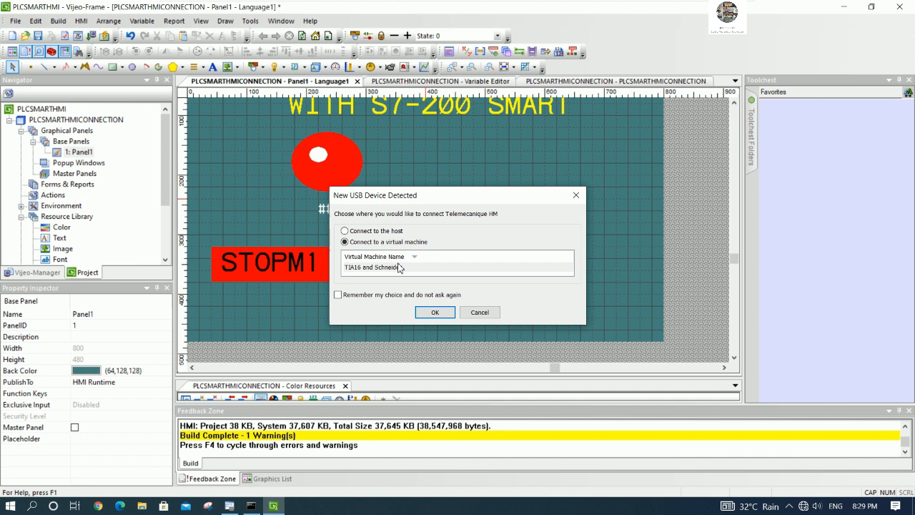
{"action": "left_click", "coordinate": [435, 312]}
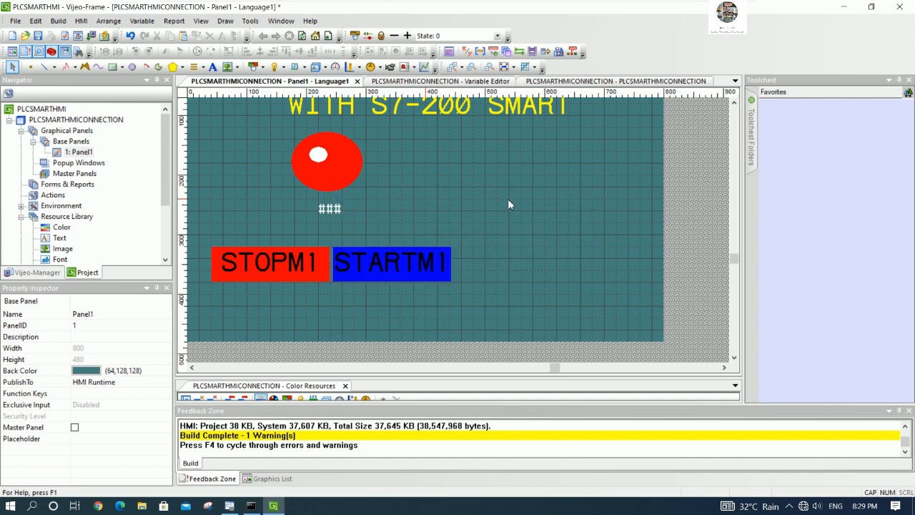
Move the lamp, status text and STOPM1 and STARTM1 buttons together so they are centered beneath the welcome title
{"action": "scroll", "coordinate": [509, 196], "scroll_direction": "up", "scroll_amount": 2}
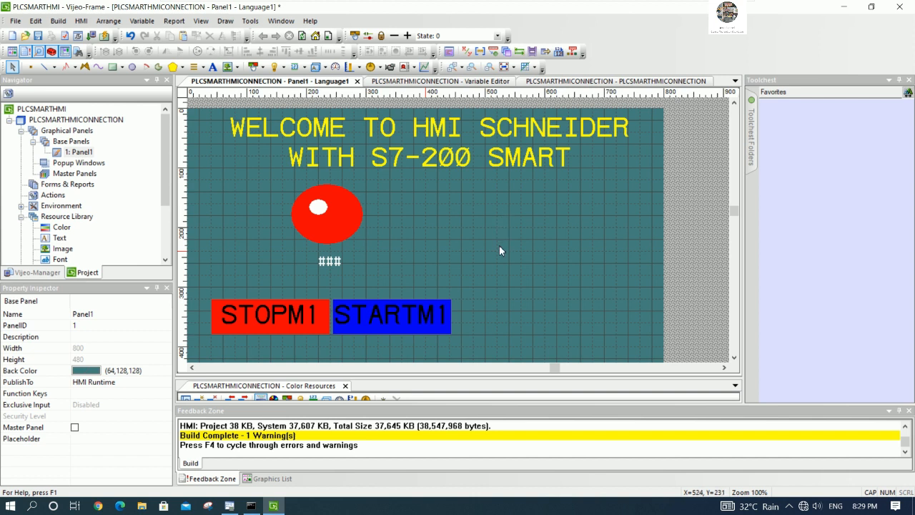
{"action": "left_click_drag", "start_coordinate": [386, 341], "coordinate": [202, 344]}
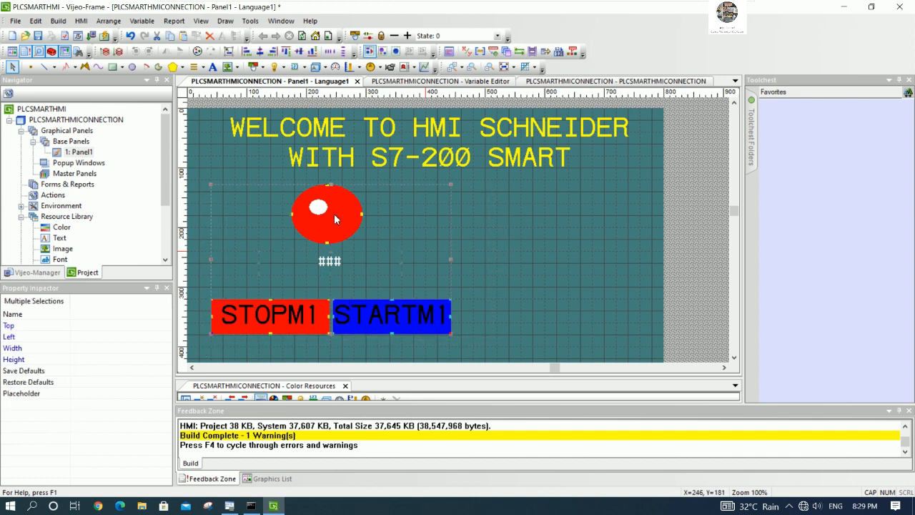
{"action": "left_click_drag", "start_coordinate": [334, 213], "coordinate": [428, 209]}
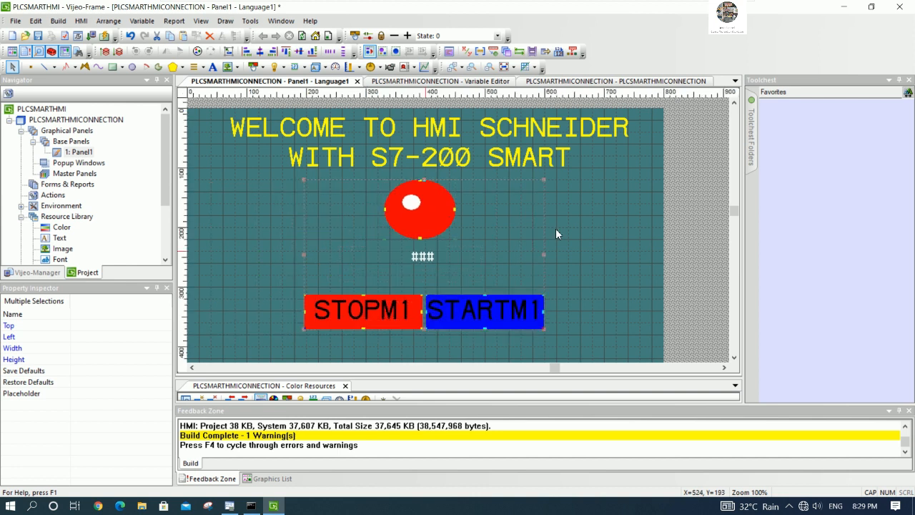
{"action": "left_click", "coordinate": [592, 238]}
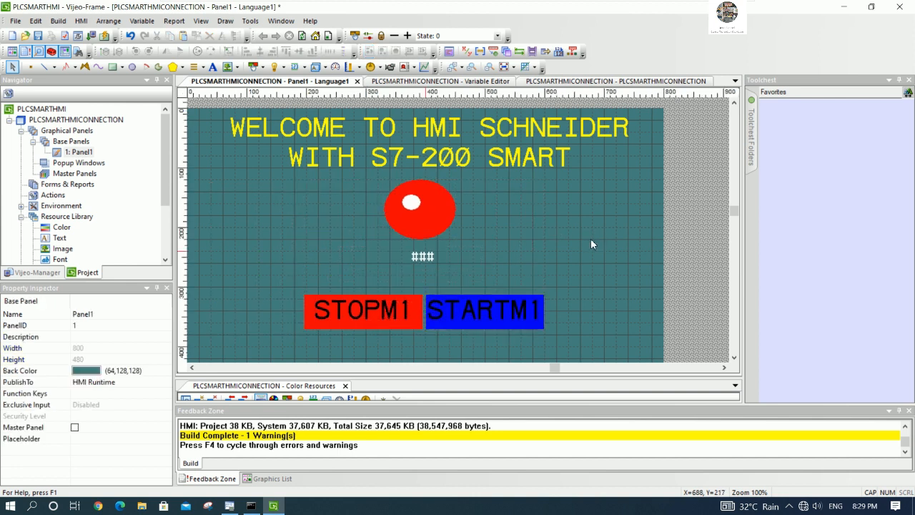
Save the project, try to download it to the HMI target, and select the connection error in the build feedback
{"action": "left_click", "coordinate": [42, 36]}
{"action": "left_click", "coordinate": [91, 35]}
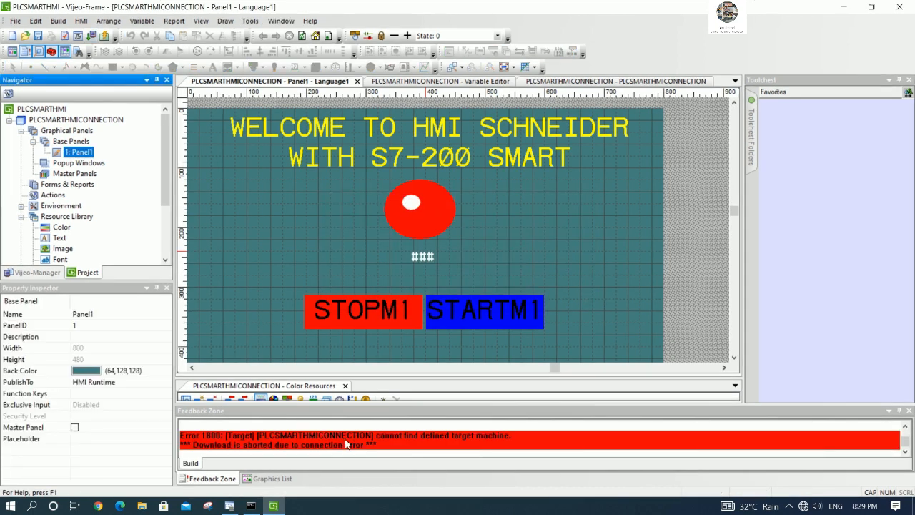
{"action": "left_click", "coordinate": [323, 436]}
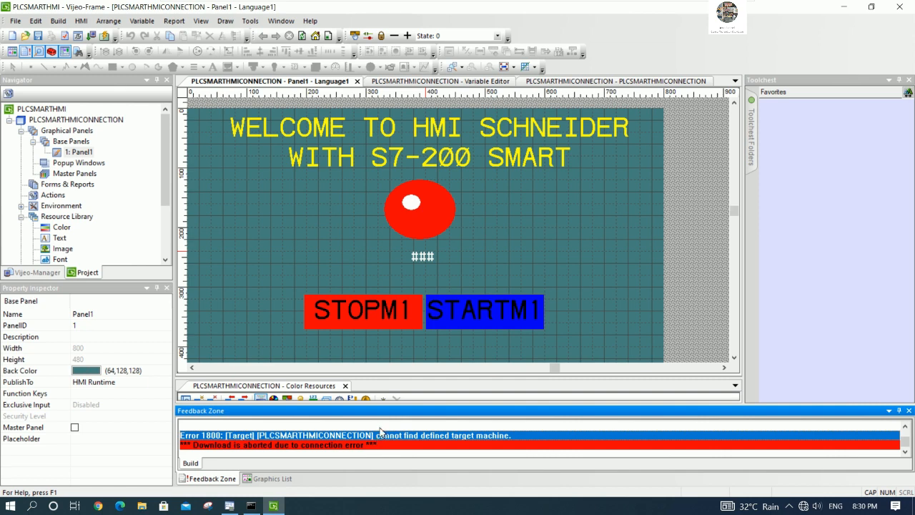
Minimize Vijeo-Frame and STEP 7-Micro/WIN SMART, and open Computer Management for This PC from File Explorer
{"action": "left_click", "coordinate": [844, 7]}
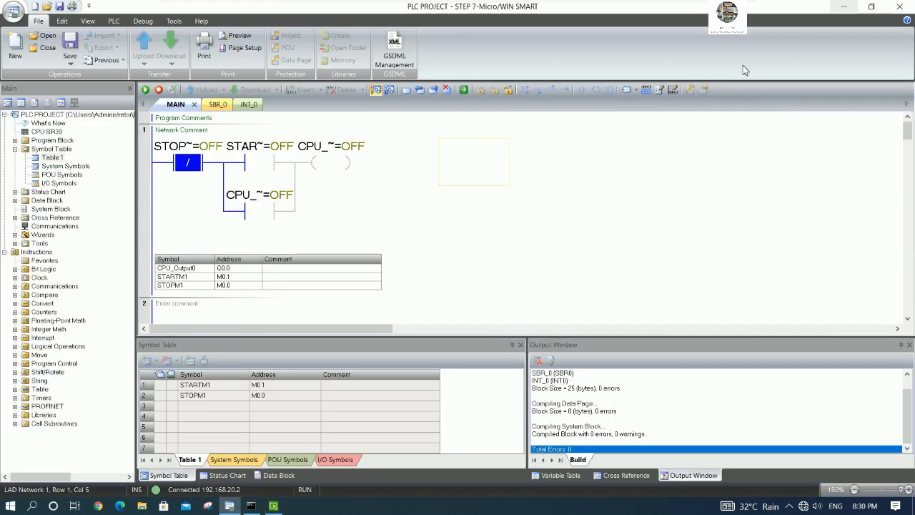
{"action": "left_click", "coordinate": [843, 7]}
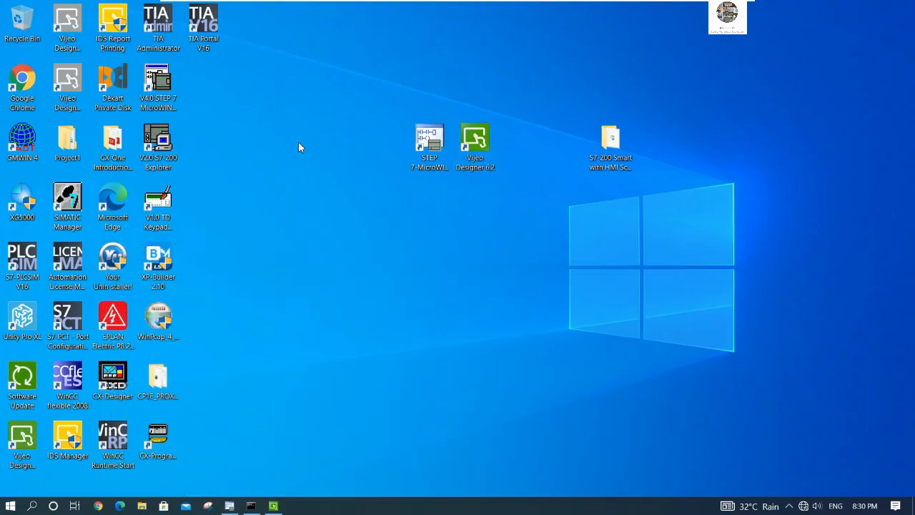
{"action": "right_click", "coordinate": [298, 141]}
{"action": "left_click", "coordinate": [326, 177]}
{"action": "key", "text": "super+e"}
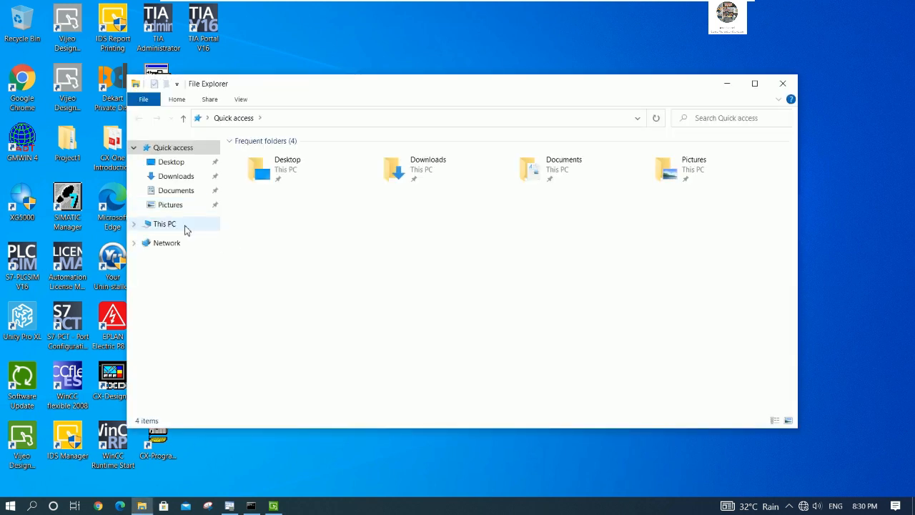
{"action": "right_click", "coordinate": [173, 224]}
{"action": "left_click", "coordinate": [222, 249]}
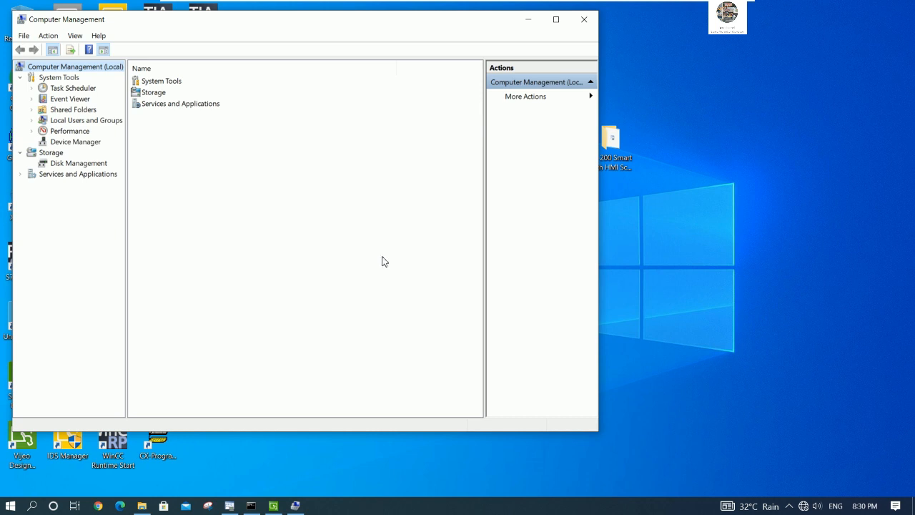
Check the XBTZG935/USBB device under the USB controllers in Device Manager, enlarge the window to show the full list, and minimize it
{"action": "left_click", "coordinate": [92, 142]}
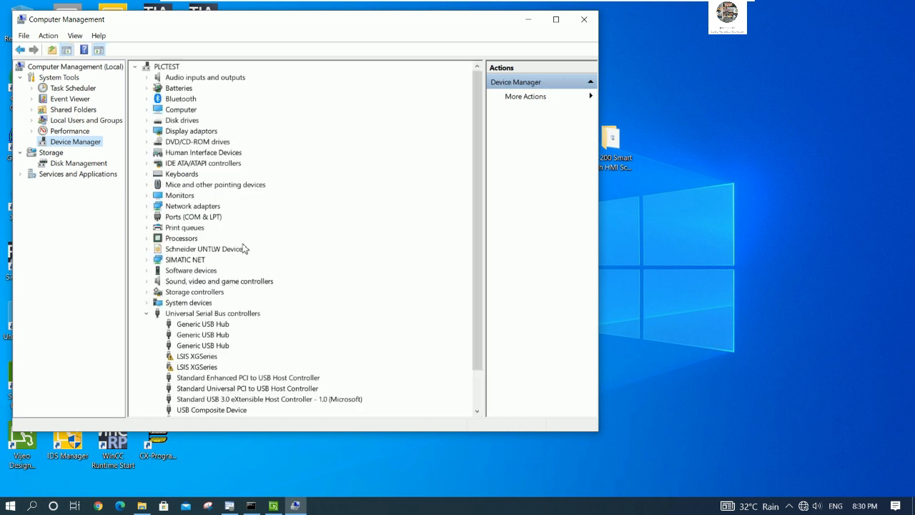
{"action": "scroll", "coordinate": [257, 261], "scroll_direction": "down", "scroll_amount": 2}
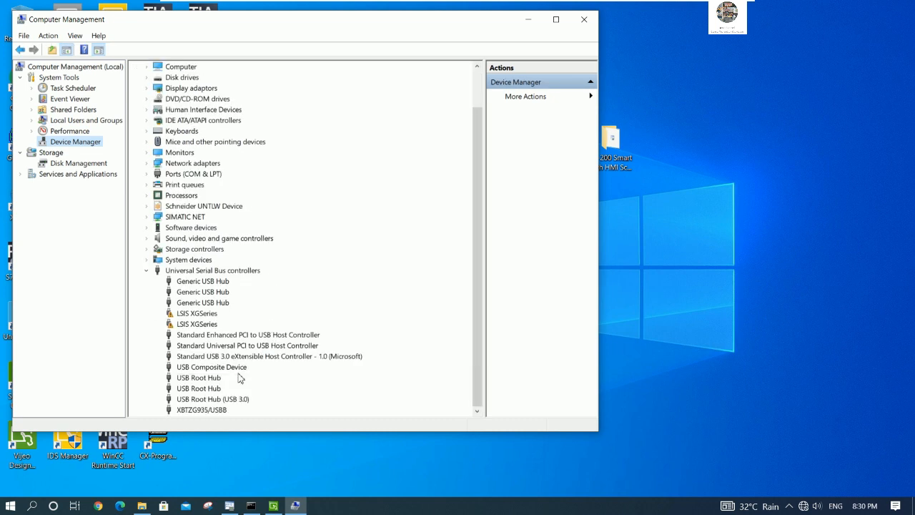
{"action": "left_click", "coordinate": [212, 412]}
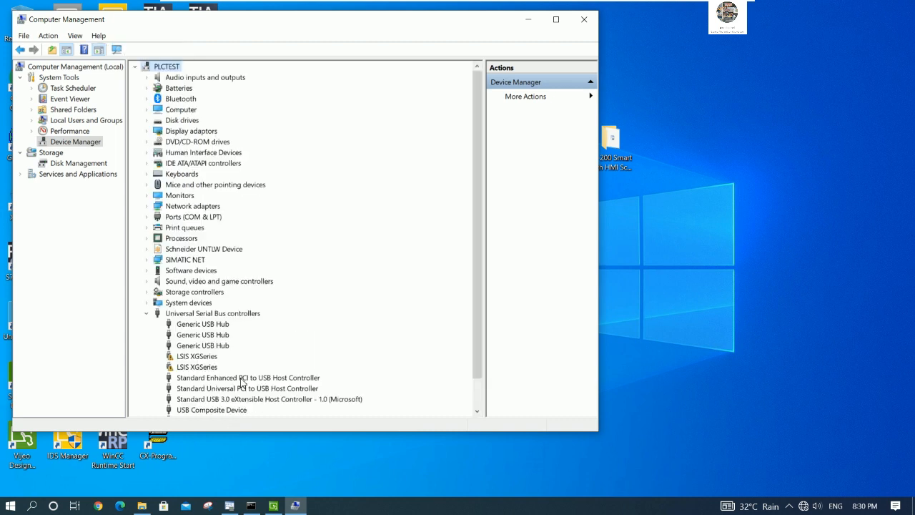
{"action": "scroll", "coordinate": [240, 379], "scroll_direction": "down", "scroll_amount": 1}
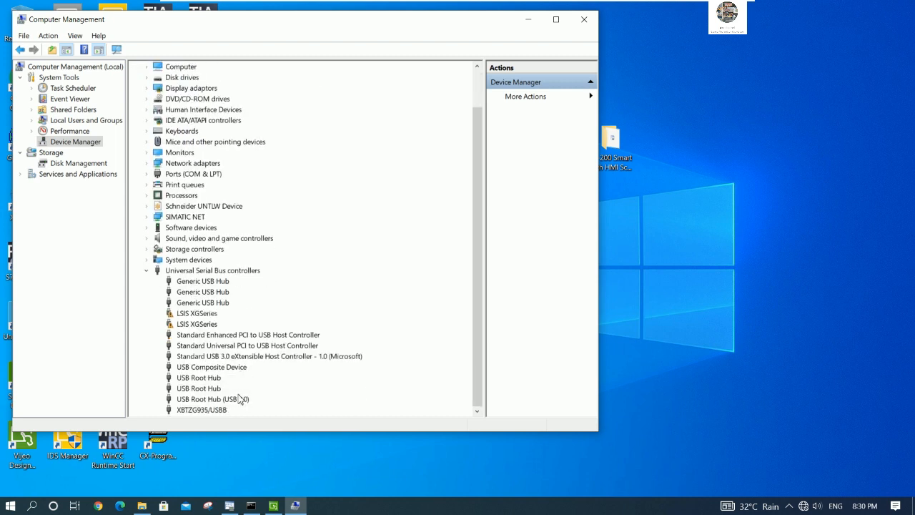
{"action": "left_click", "coordinate": [207, 411]}
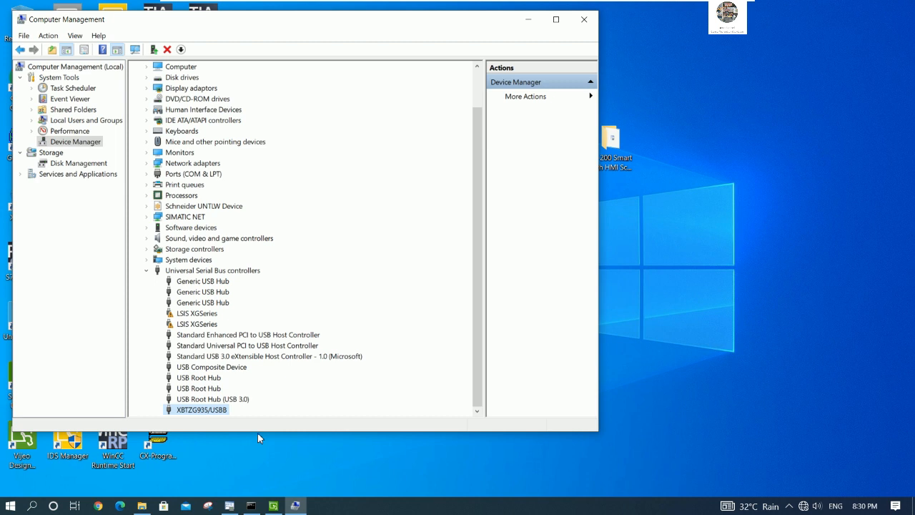
{"action": "left_click_drag", "start_coordinate": [258, 431], "coordinate": [258, 474]}
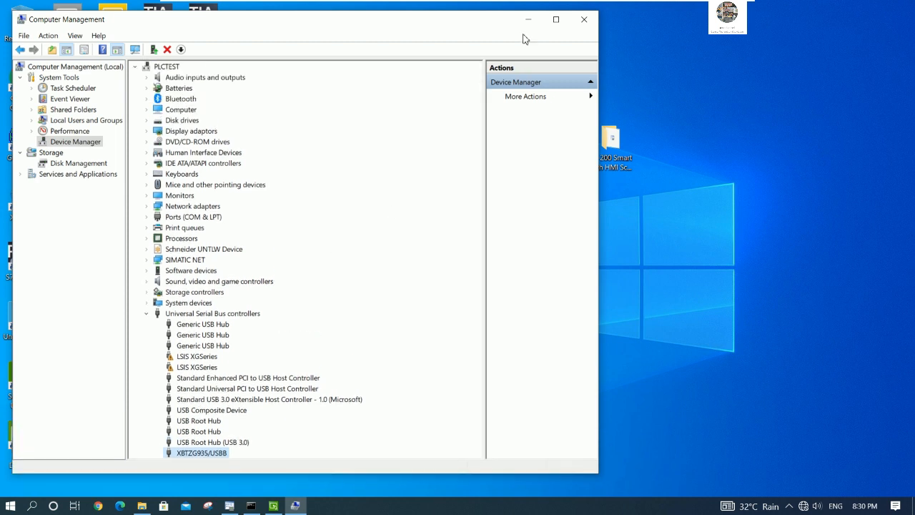
{"action": "left_click", "coordinate": [527, 19]}
Return to Vijeo-Frame and try again to download the project to the HMI target, closing the simulation runtime
{"action": "left_click", "coordinate": [273, 505]}
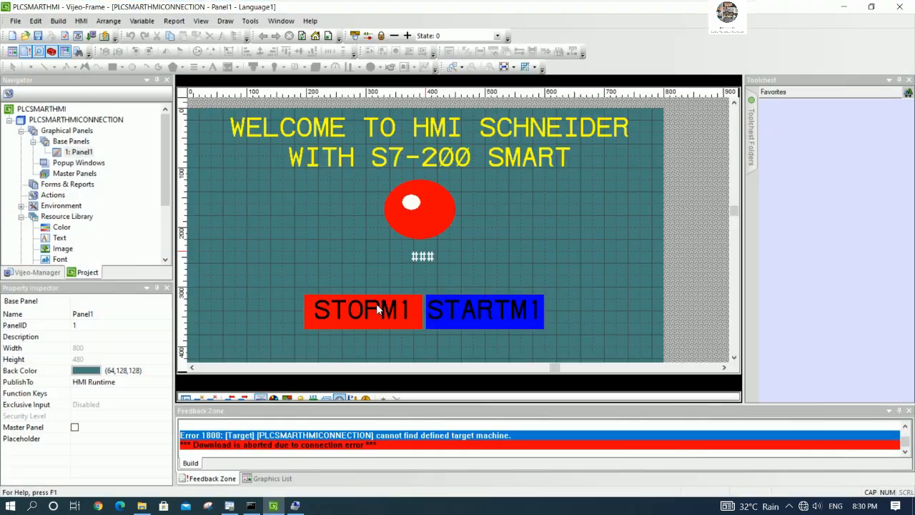
{"action": "left_click", "coordinate": [105, 38]}
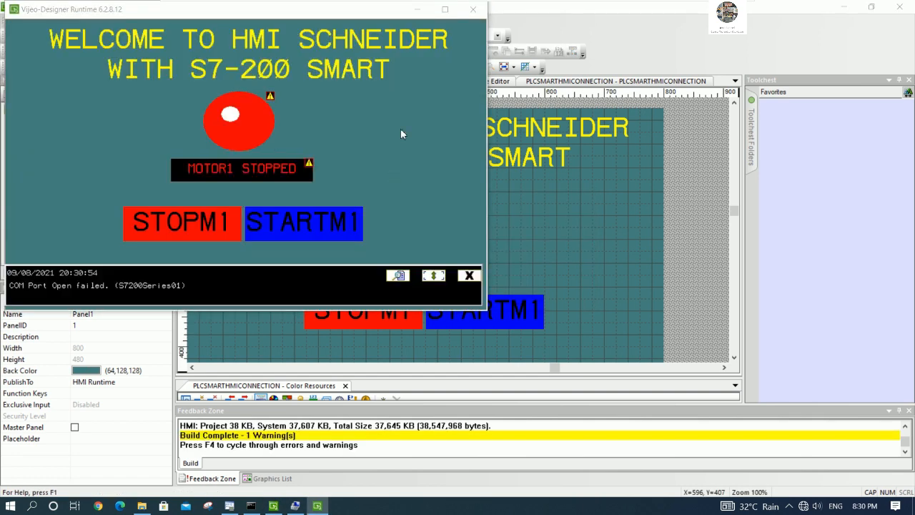
{"action": "left_click", "coordinate": [472, 9]}
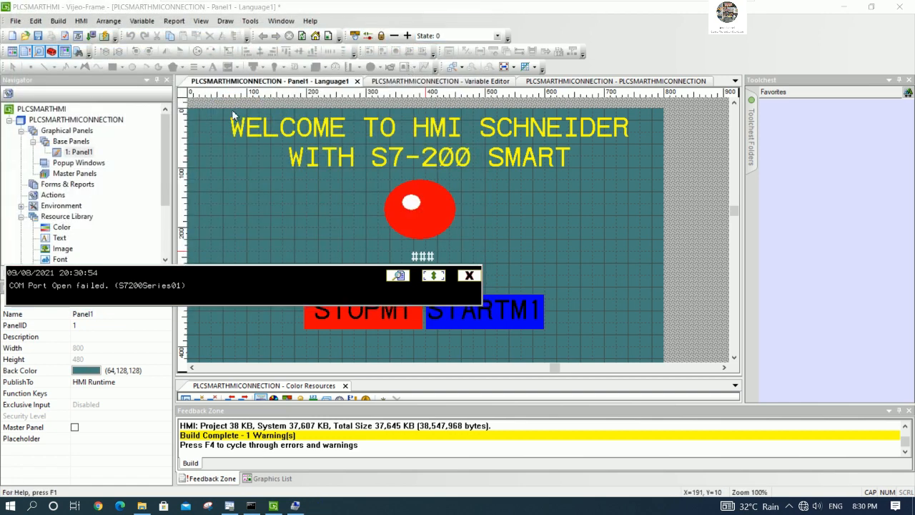
{"action": "left_click", "coordinate": [91, 38]}
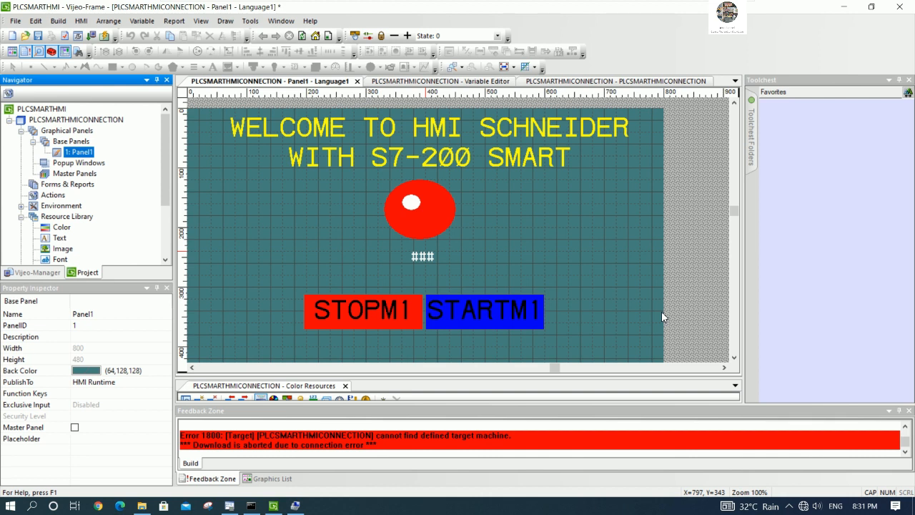
{"action": "left_click", "coordinate": [91, 35]}
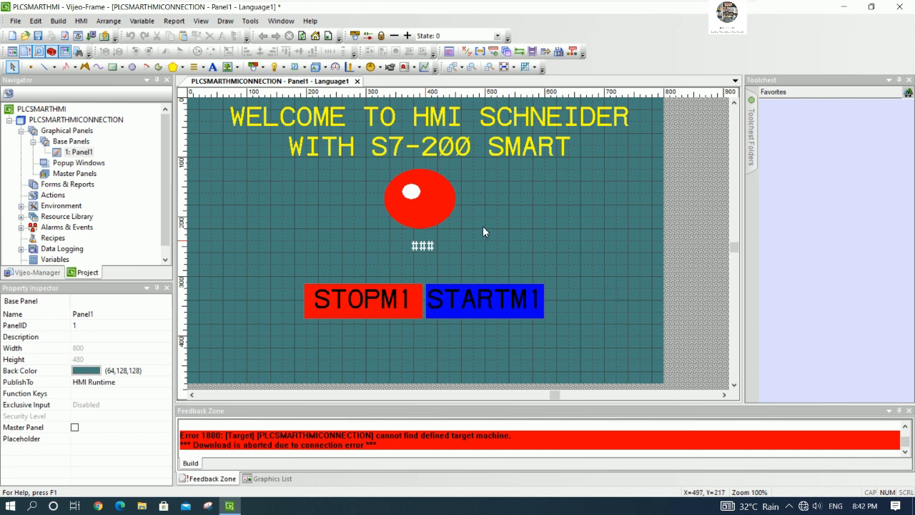
Set the USB controller's compatibility to USB 2.0 in the virtual machine settings and dismiss the firewall notification
{"action": "mouse_move", "coordinate": [242, 9]}
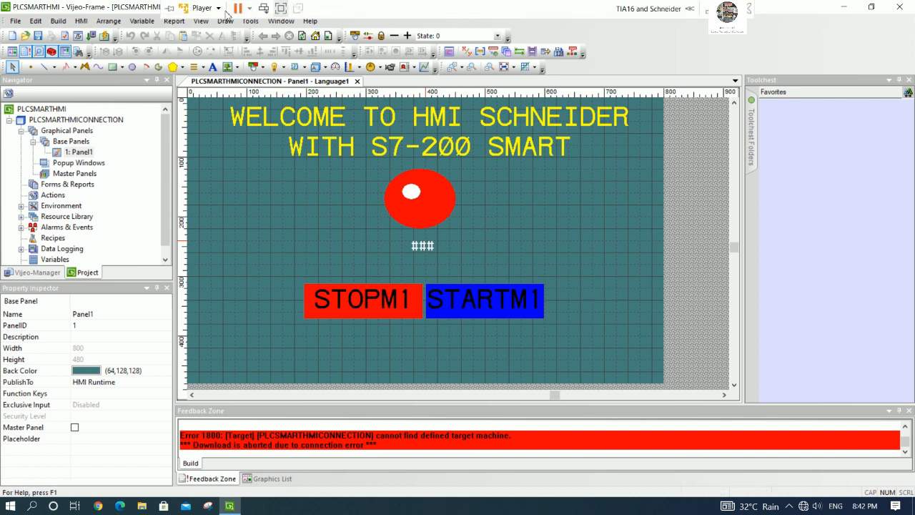
{"action": "left_click", "coordinate": [201, 8]}
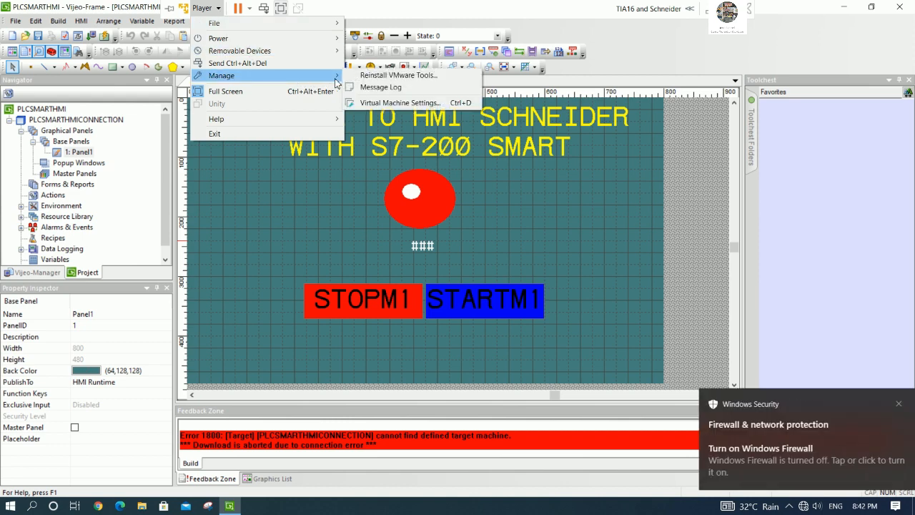
{"action": "left_click", "coordinate": [400, 104]}
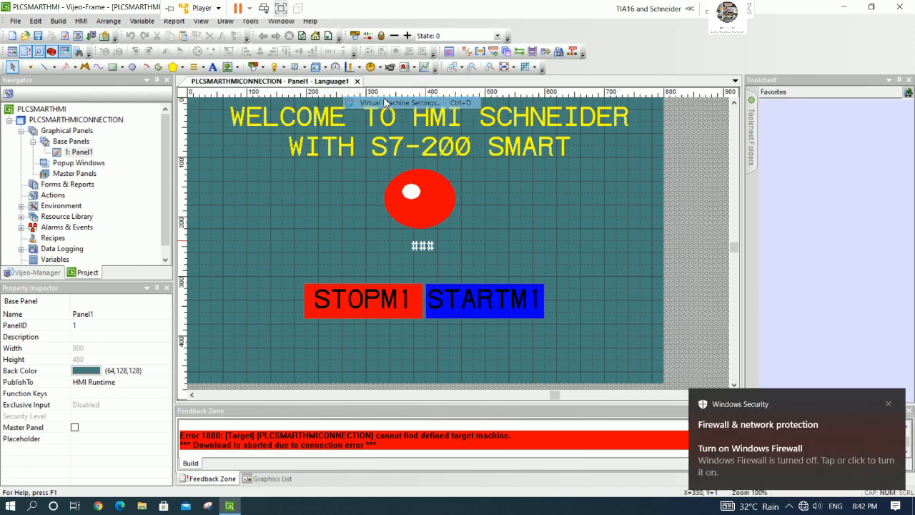
{"action": "left_click", "coordinate": [888, 403]}
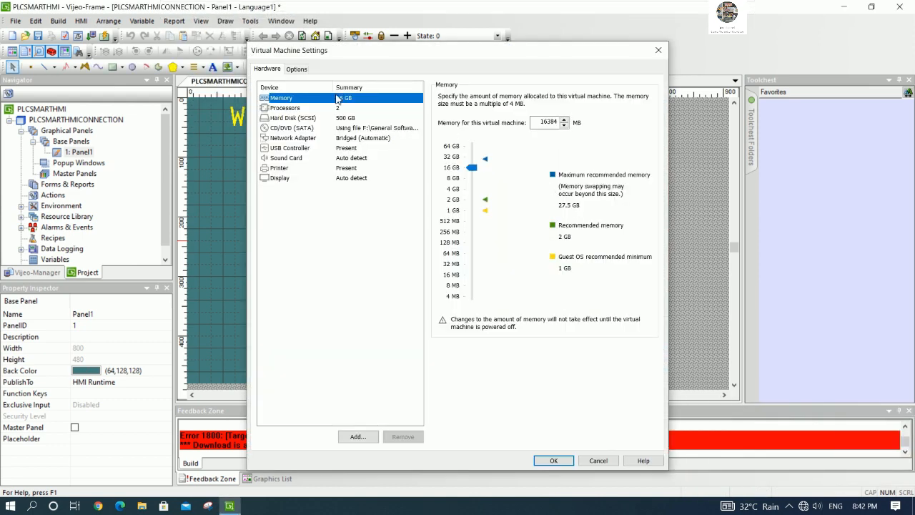
{"action": "left_click", "coordinate": [343, 148]}
{"action": "left_click", "coordinate": [349, 157]}
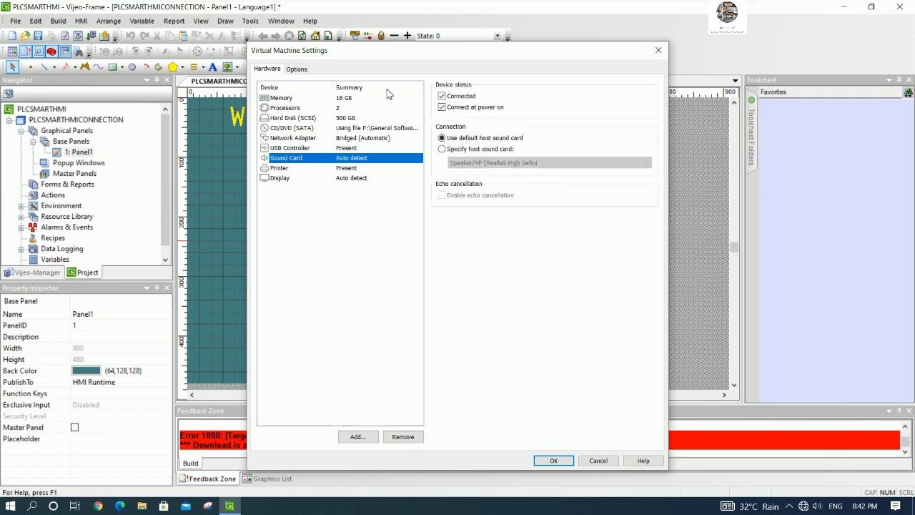
{"action": "left_click", "coordinate": [359, 138]}
{"action": "left_click", "coordinate": [361, 148]}
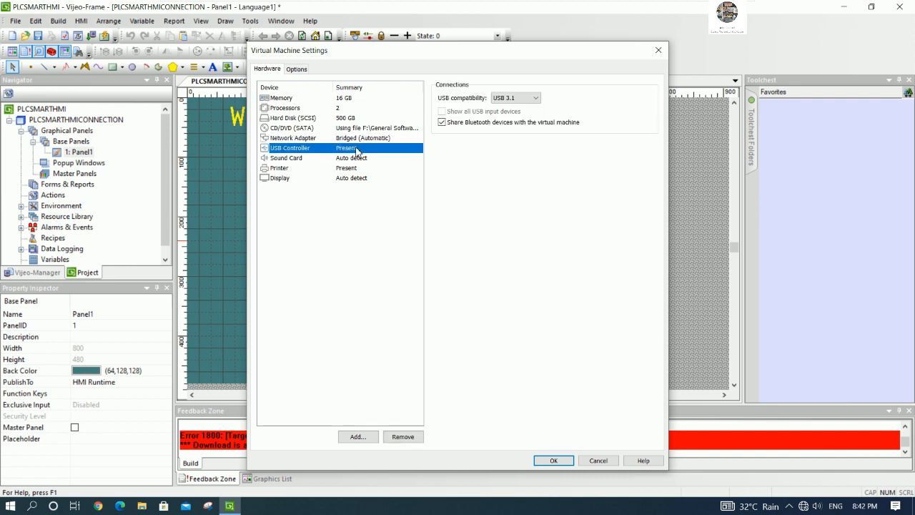
{"action": "left_click", "coordinate": [516, 97]}
{"action": "left_click", "coordinate": [521, 116]}
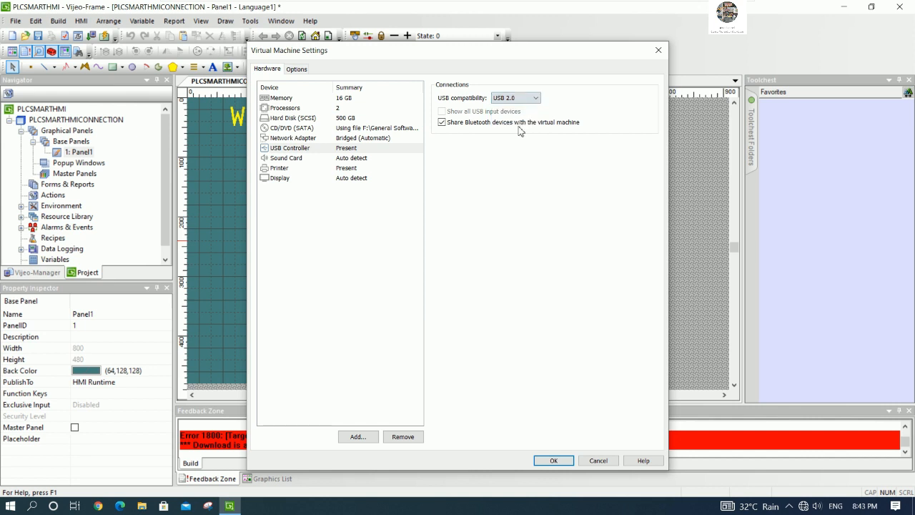
{"action": "left_click", "coordinate": [553, 460]}
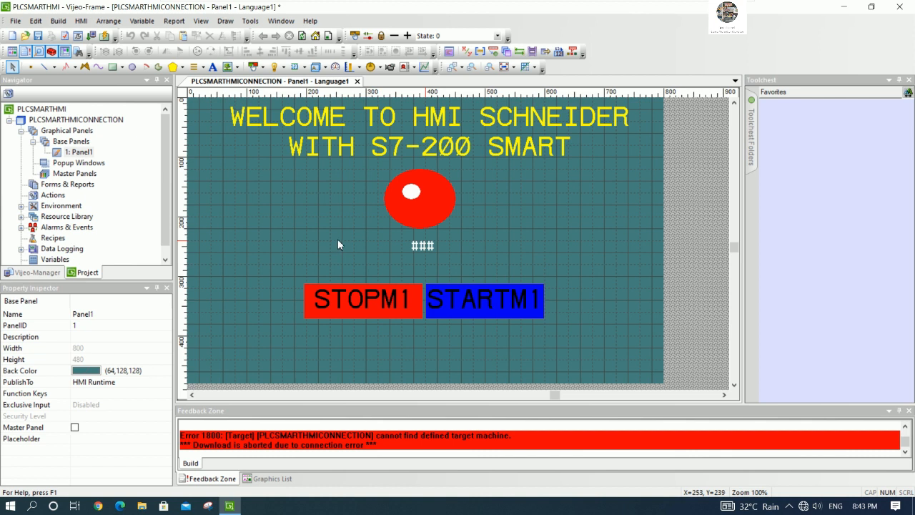
Connect the detected Telemecanique HMI device to the "TIA16 and Schneider" virtual machine and download the saved project to the target
{"action": "left_click", "coordinate": [353, 246]}
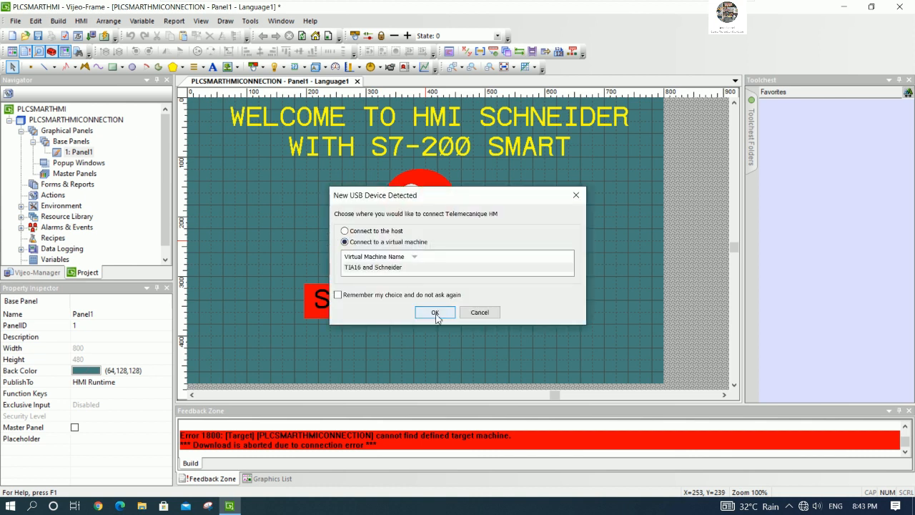
{"action": "left_click", "coordinate": [434, 312]}
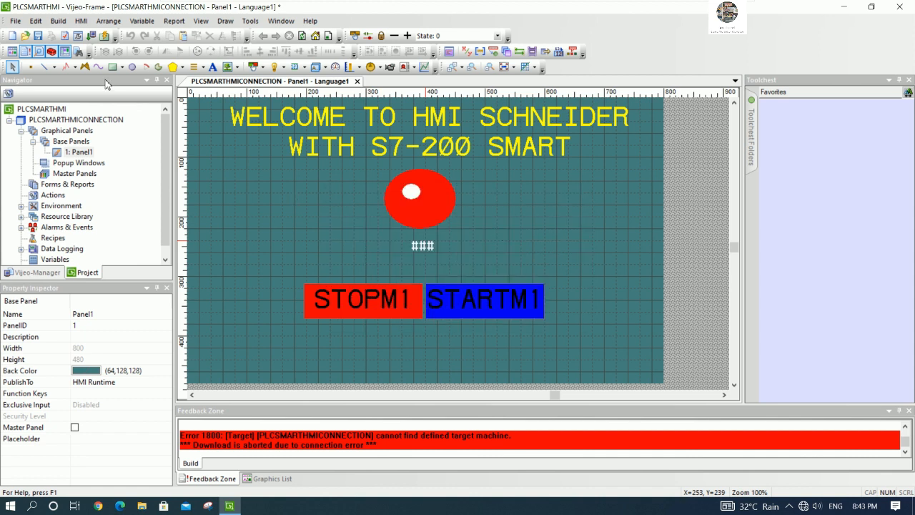
{"action": "left_click", "coordinate": [39, 37]}
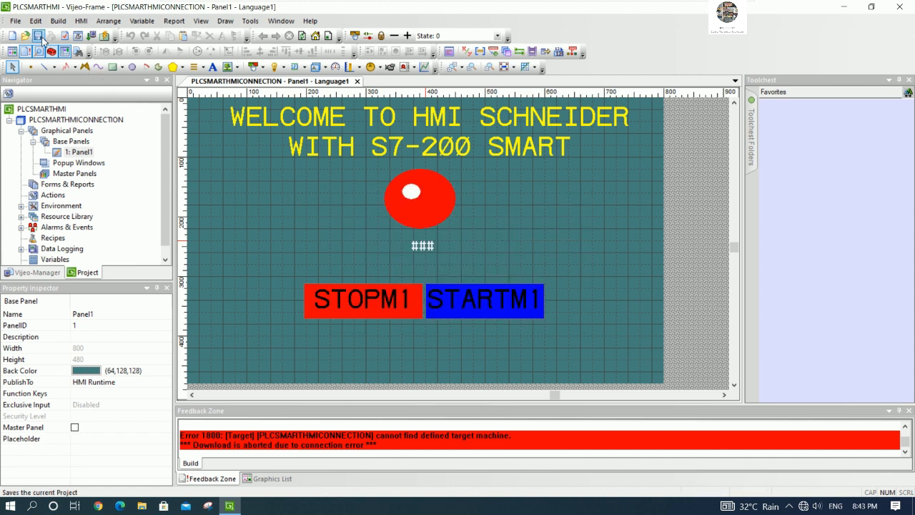
{"action": "left_click", "coordinate": [91, 36]}
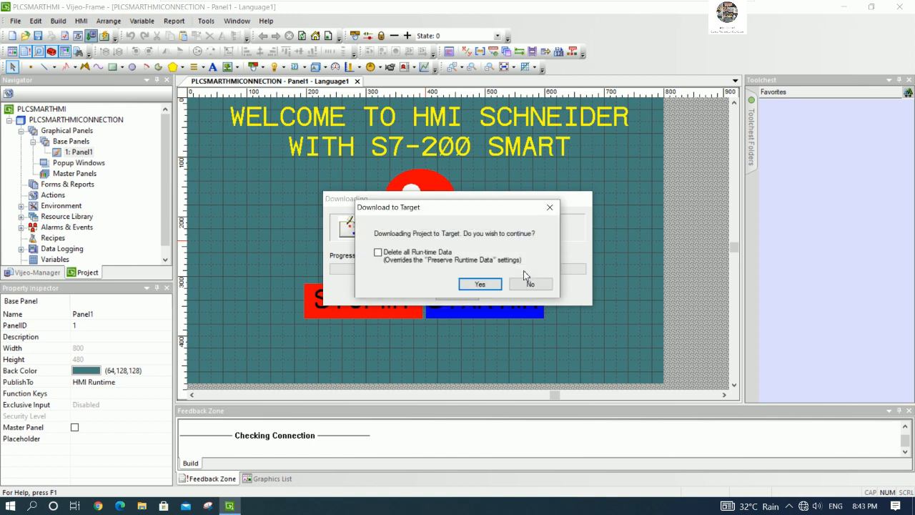
{"action": "left_click", "coordinate": [480, 284]}
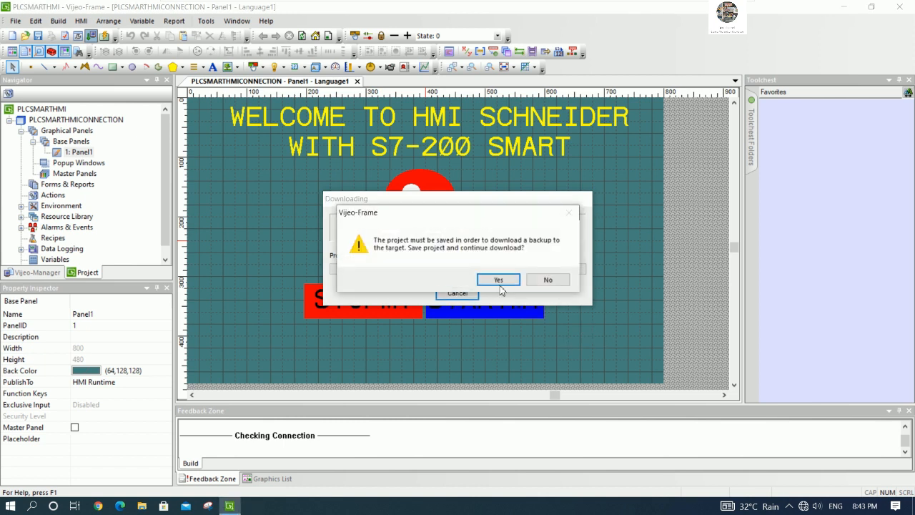
{"action": "left_click", "coordinate": [498, 281]}
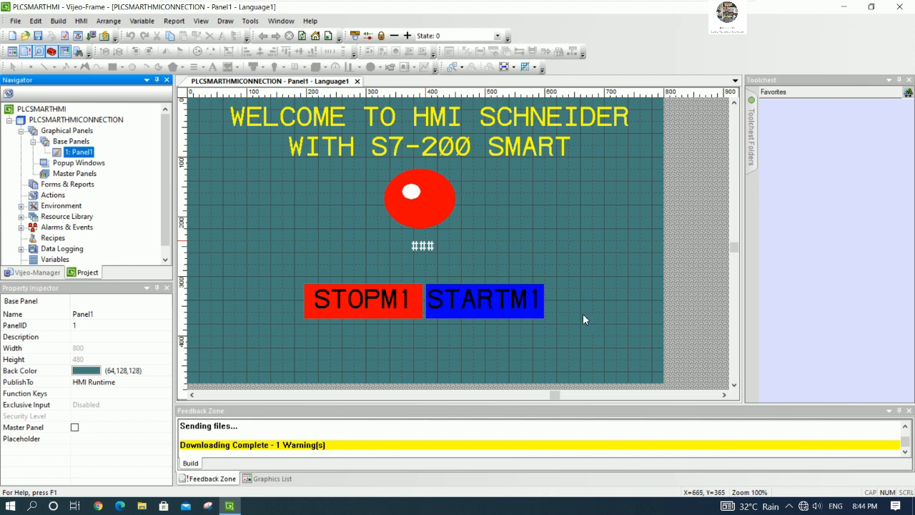
Minimize Vijeo-Frame and open PLC PROJECT from the "S7-200 Smart with HMI Schneider" folder in STEP 7-Micro/WIN SMART
{"action": "left_click", "coordinate": [843, 7]}
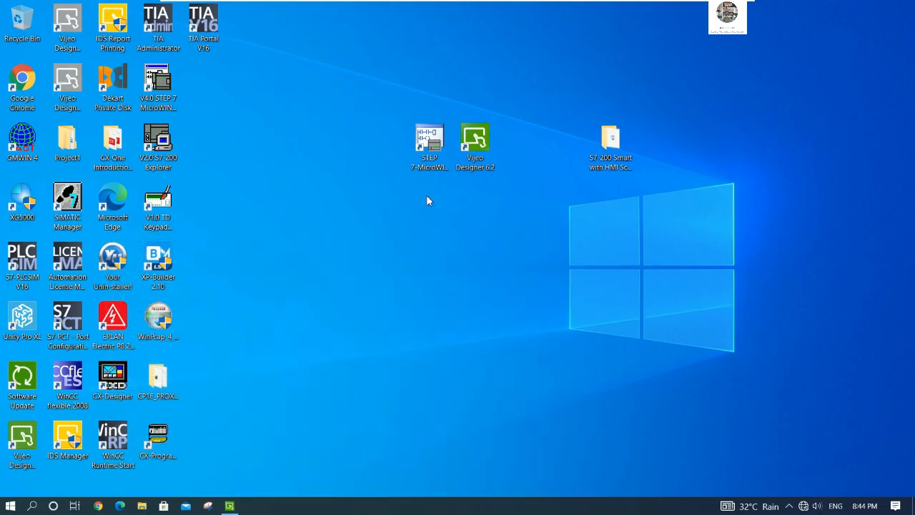
{"action": "left_click", "coordinate": [431, 151]}
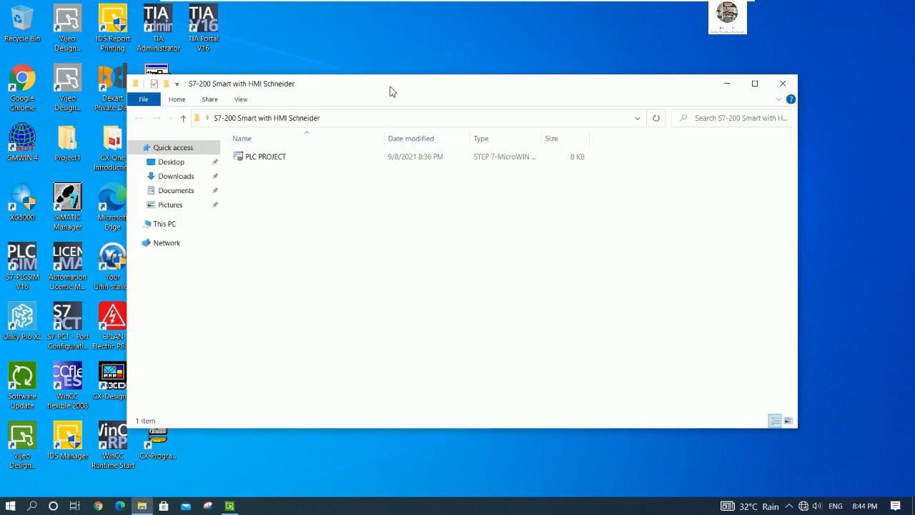
{"action": "double_click", "coordinate": [392, 86]}
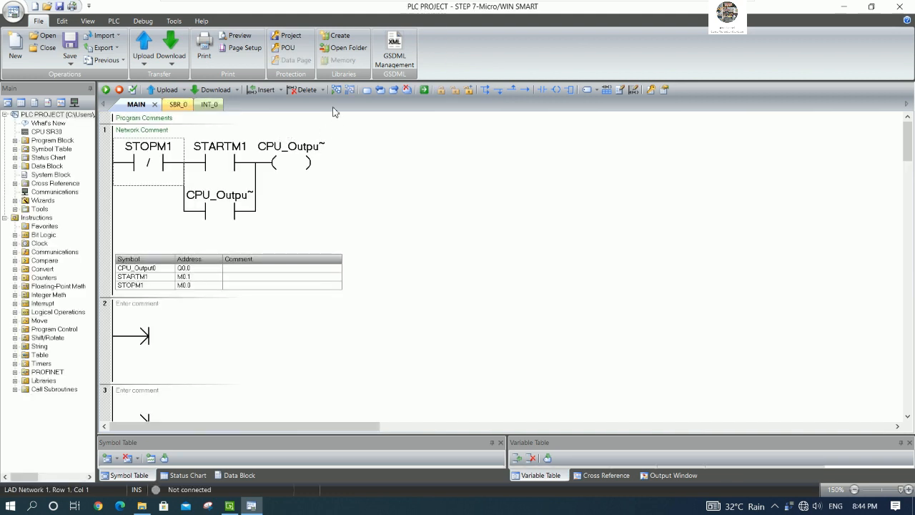
Start program status monitoring and connect to the found CPU at 192.168.20.2
{"action": "left_click", "coordinate": [336, 92]}
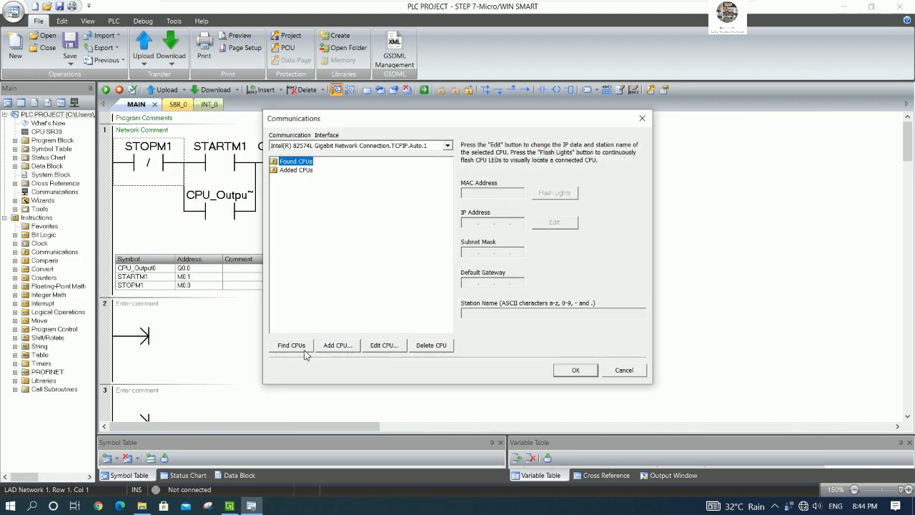
{"action": "left_click", "coordinate": [301, 346]}
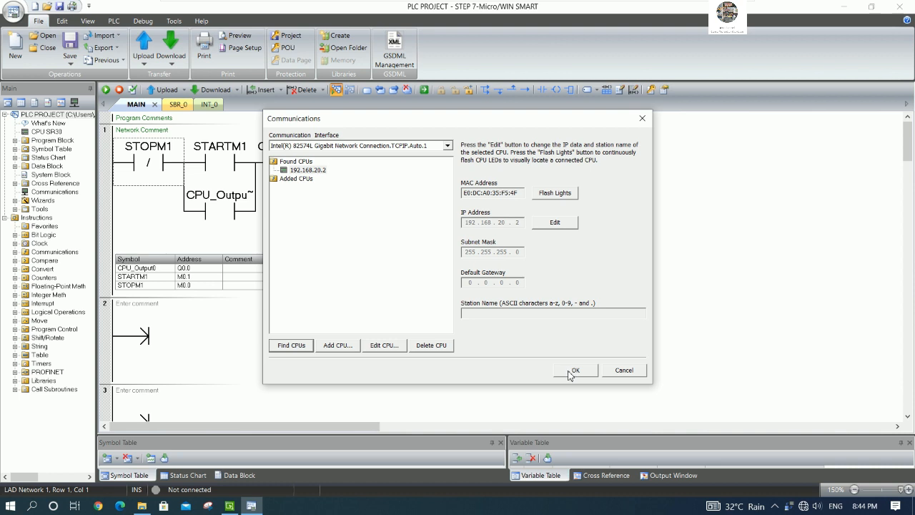
{"action": "left_click", "coordinate": [572, 371]}
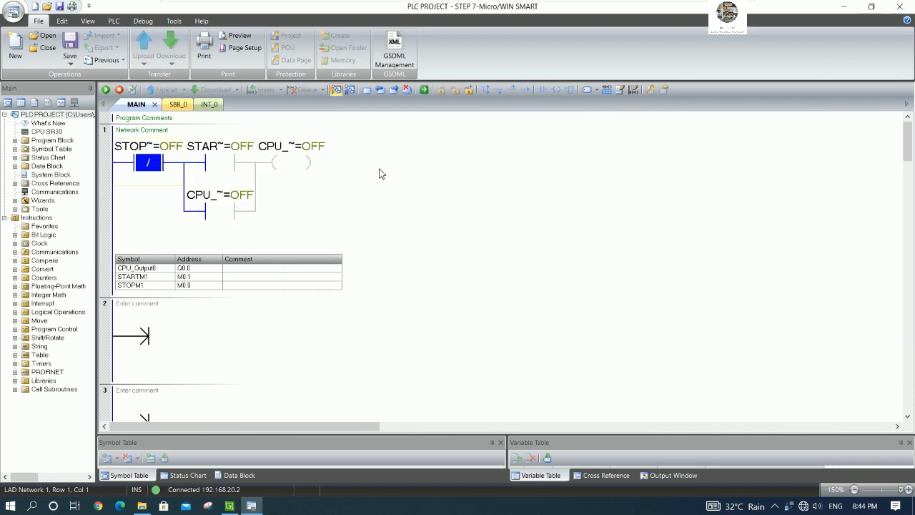
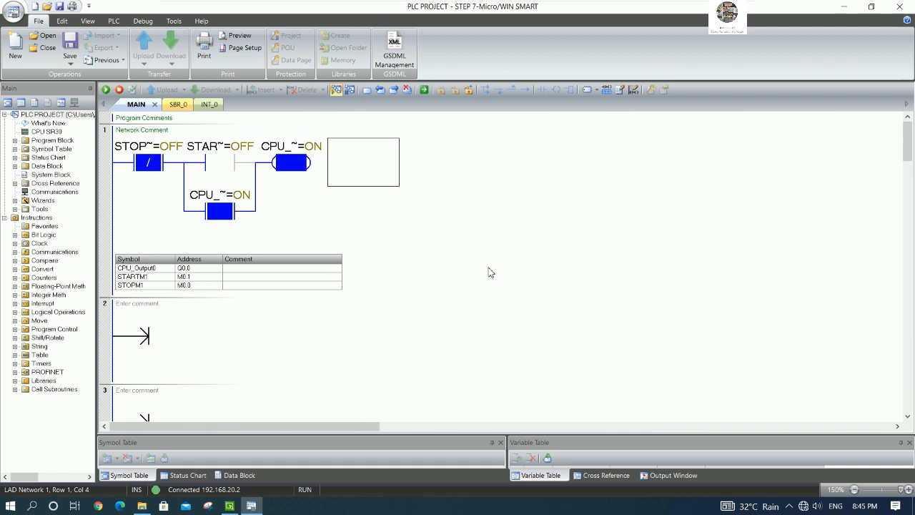
Stop program status monitoring and select the first cell of network 2 in the MAIN program
{"action": "left_click", "coordinate": [335, 90]}
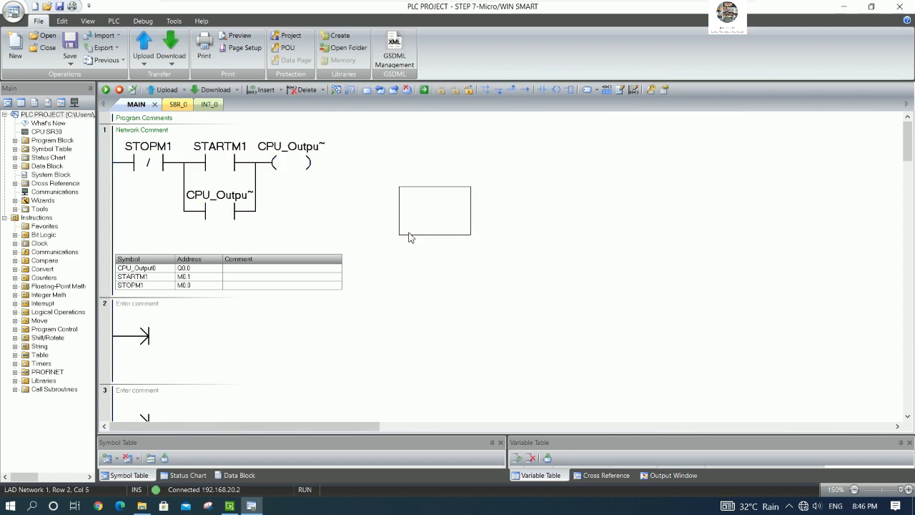
{"action": "scroll", "coordinate": [286, 296], "scroll_direction": "down", "scroll_amount": 1}
{"action": "scroll", "coordinate": [283, 300], "scroll_direction": "up", "scroll_amount": 1}
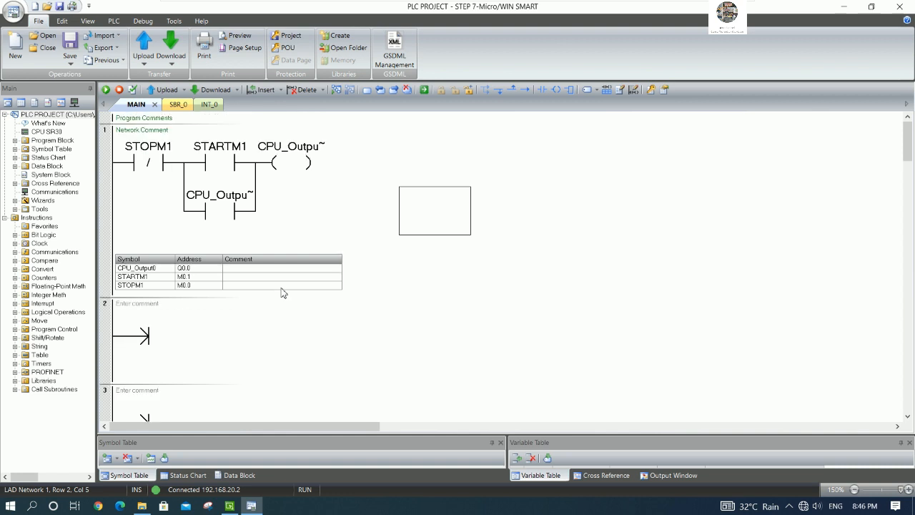
{"action": "left_click", "coordinate": [208, 333]}
{"action": "left_click", "coordinate": [170, 333]}
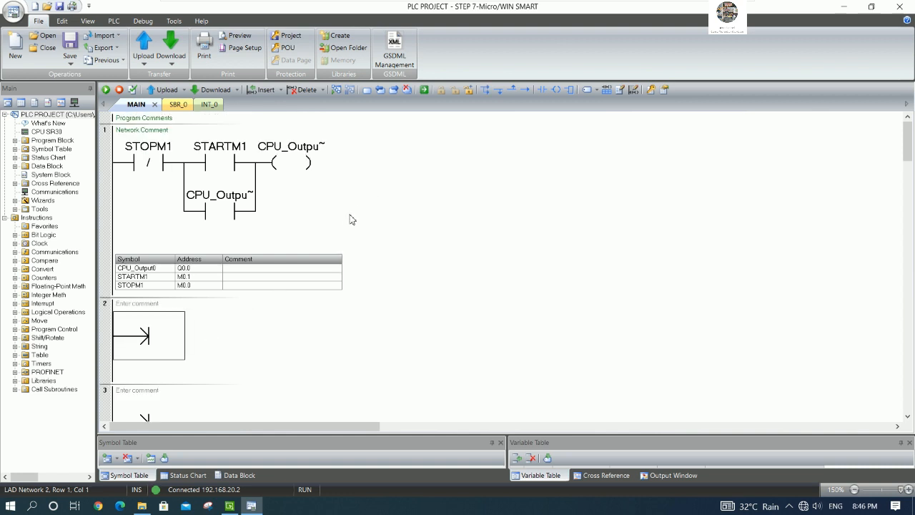
Insert a normally closed contact addressed M0.2 in the first cell of network 2
{"action": "key", "text": "F4"}
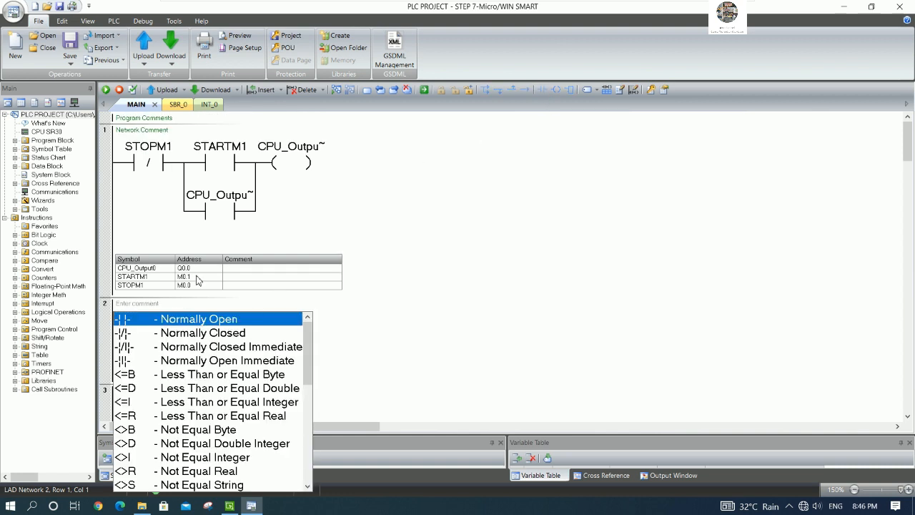
{"action": "left_click", "coordinate": [146, 322]}
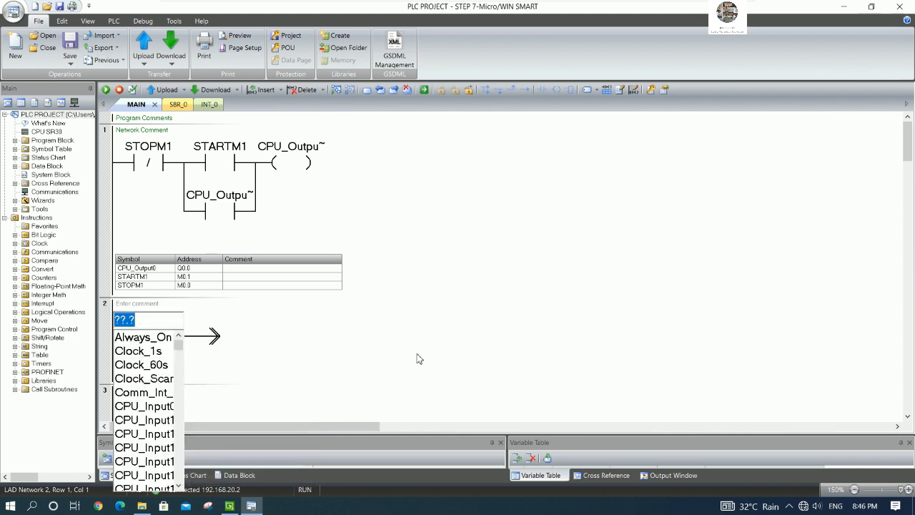
{"action": "type", "text": "m0"}
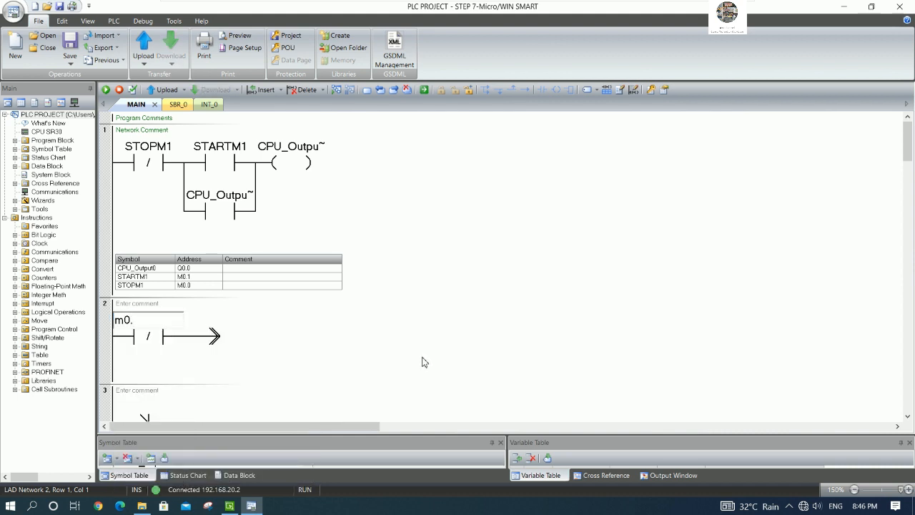
{"action": "type", "text": ".2"}
{"action": "key", "text": "Return"}
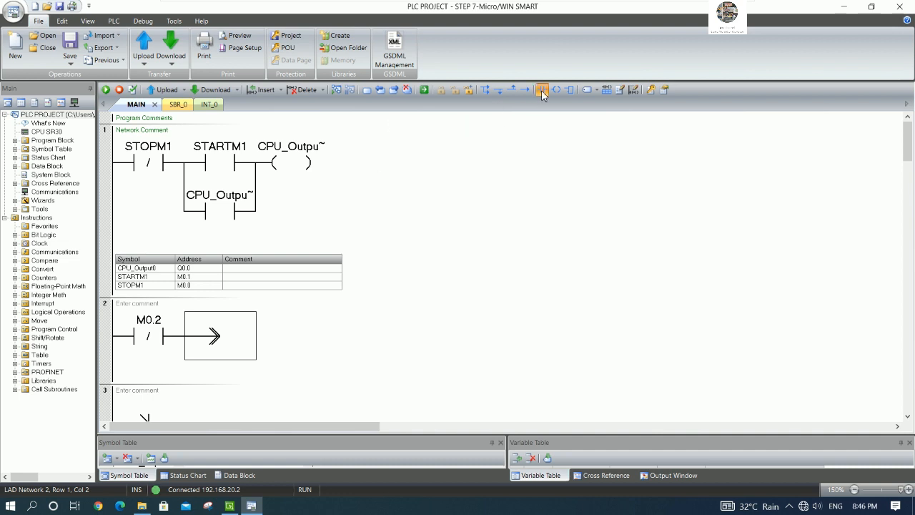
Add a normally open contact addressed M0.3 in series after the M0.2 contact in network 2
{"action": "key", "text": "F4"}
{"action": "left_click", "coordinate": [224, 322]}
{"action": "type", "text": "m0.3"}
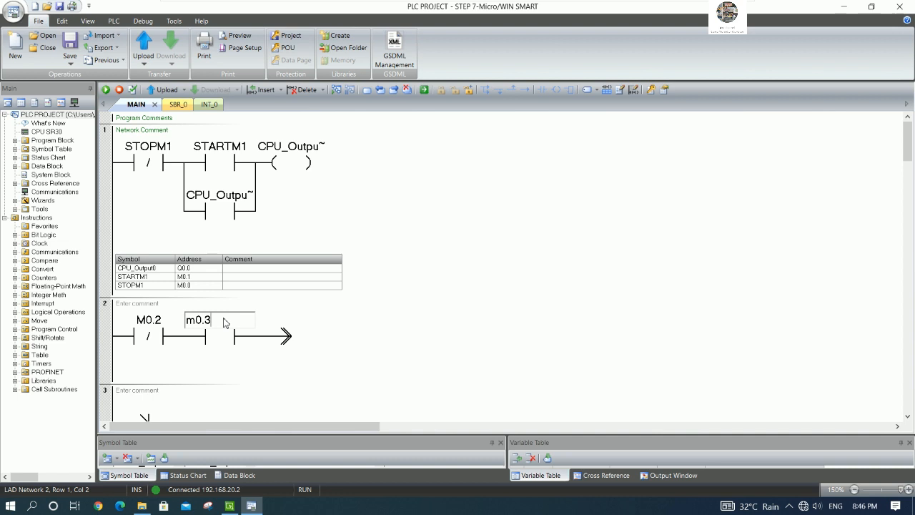
{"action": "key", "text": "Return"}
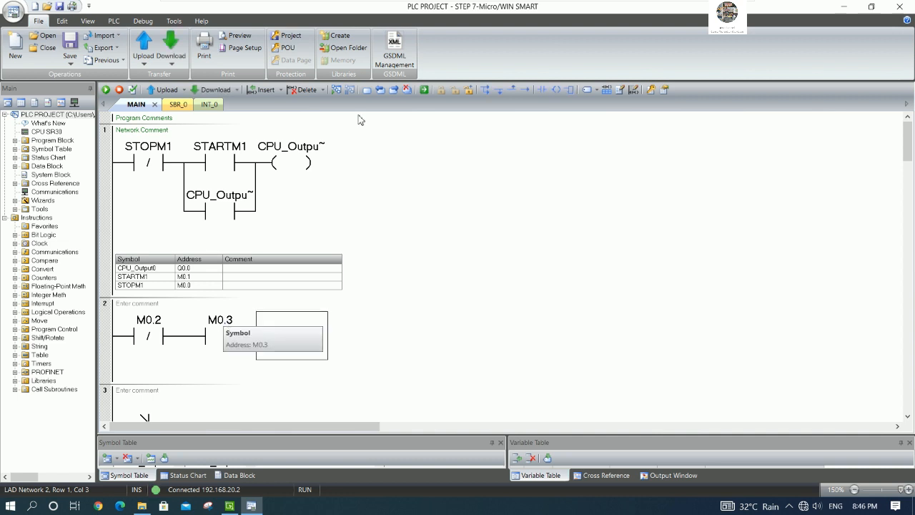
Finish the network 2 rung with an output coil addressed Q0.1
{"action": "key", "text": "F6"}
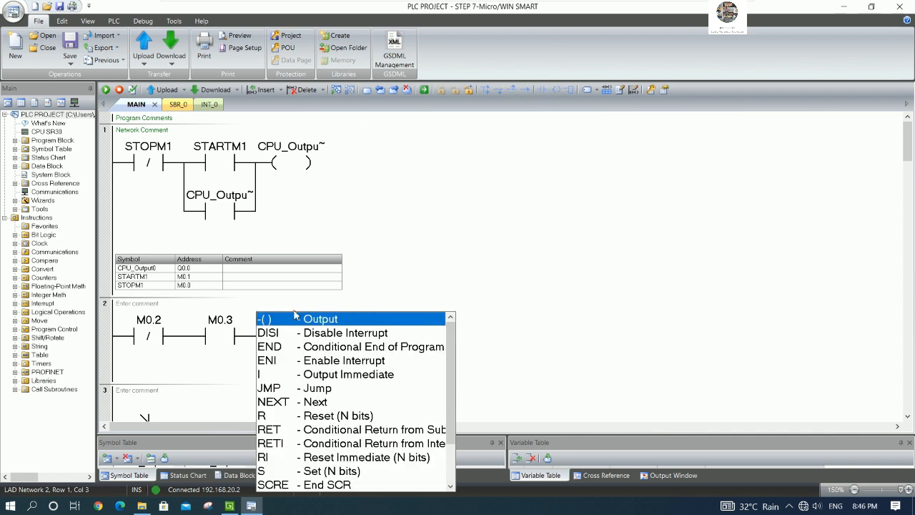
{"action": "key", "text": "Return"}
{"action": "type", "text": "q0.1"}
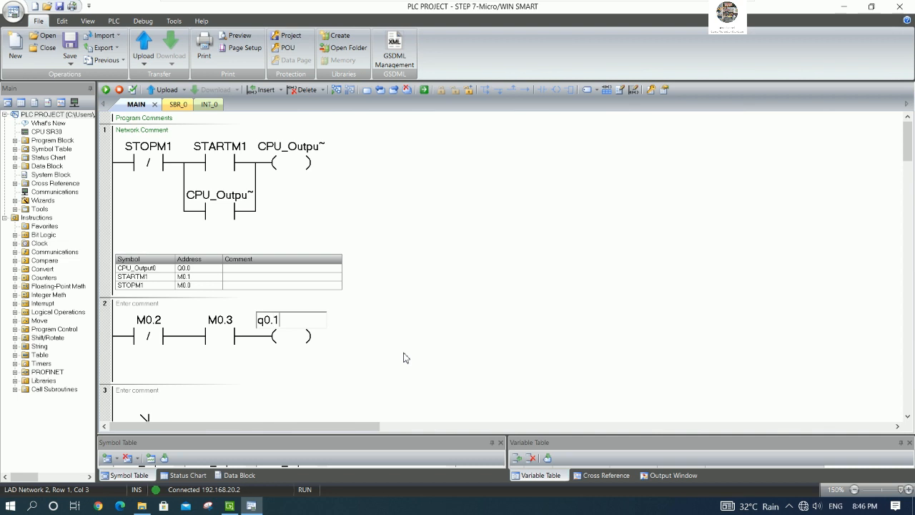
{"action": "key", "text": "Return"}
Place a normally open contact addressed Q0.1 in the cell directly below the M0.3 contact in network 2
{"action": "key", "text": "Left"}
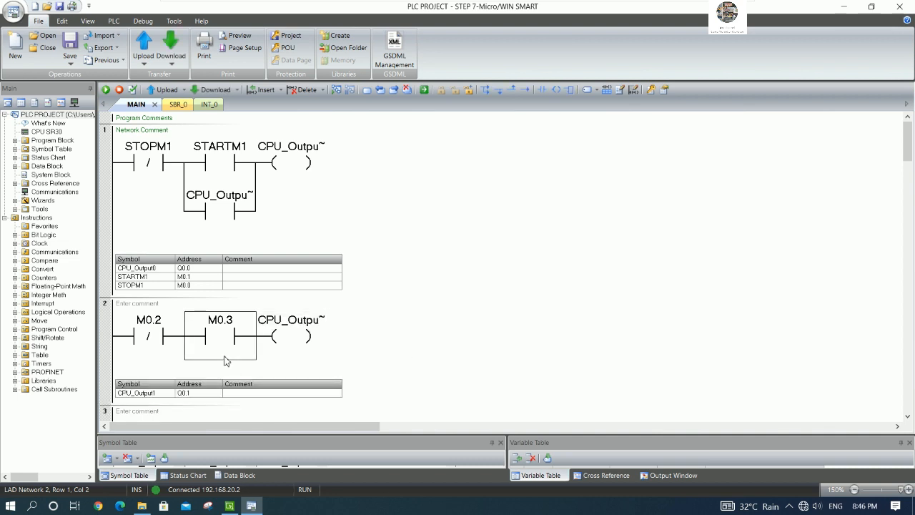
{"action": "key", "text": "Down"}
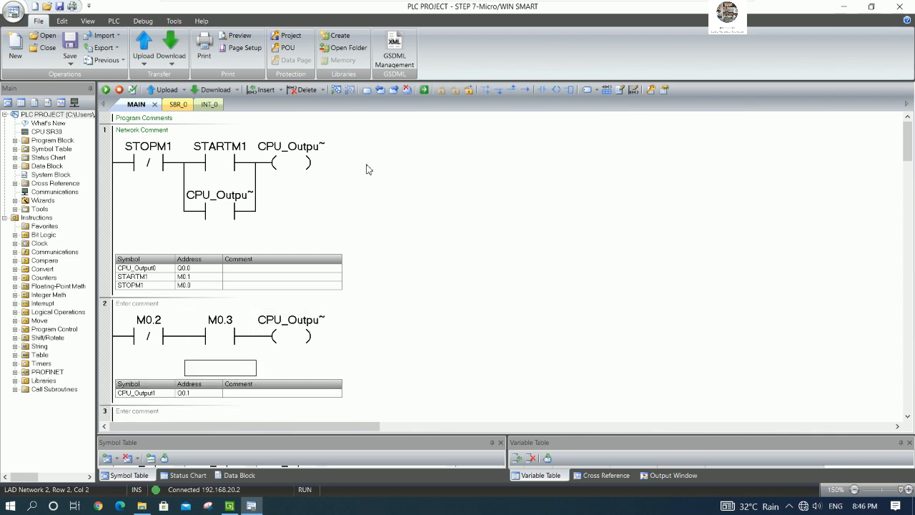
{"action": "left_click", "coordinate": [541, 90]}
{"action": "key", "text": "Return"}
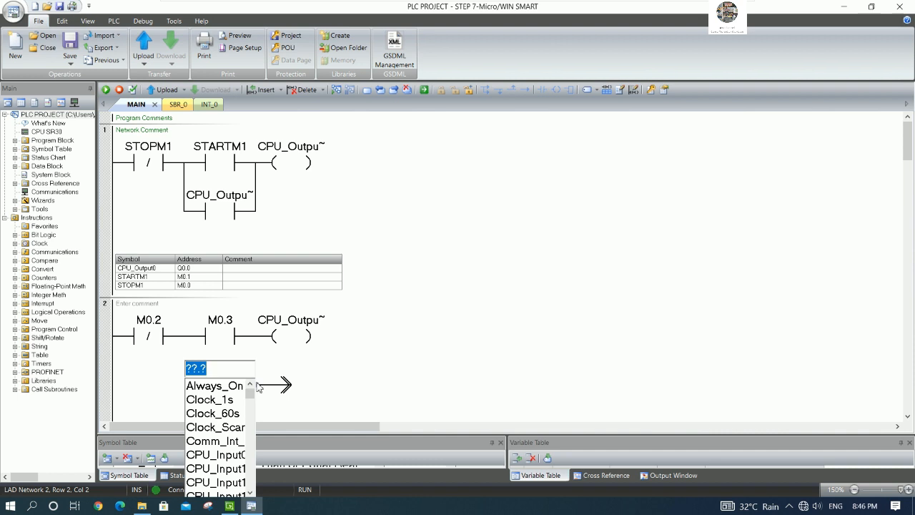
{"action": "type", "text": "q0.1"}
{"action": "key", "text": "Return"}
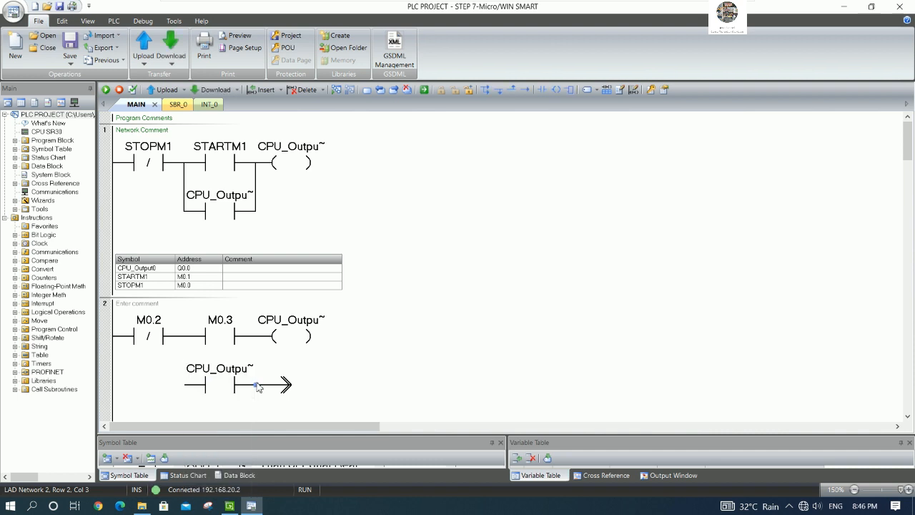
Draw vertical branch lines on both sides of the Q0.1 contact to connect it in parallel with the M0.3 contact
{"action": "left_click", "coordinate": [164, 380]}
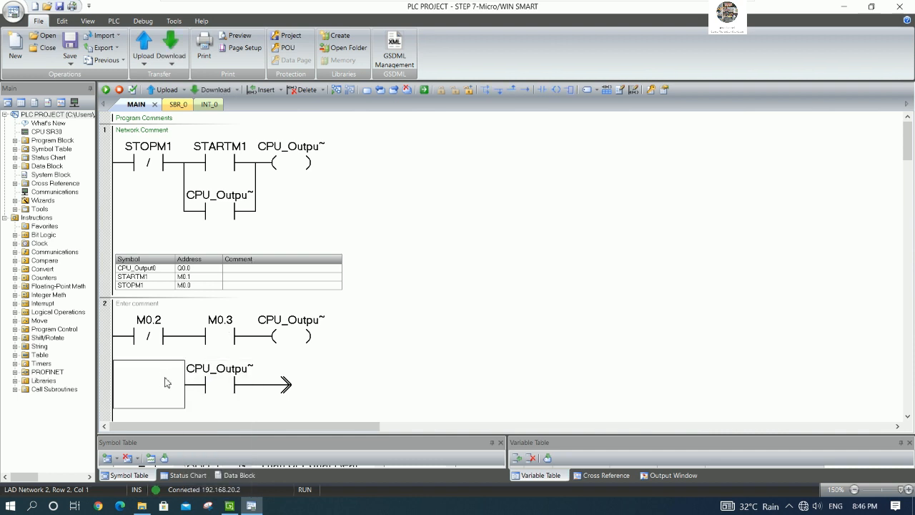
{"action": "key", "text": "ctrl+Up"}
{"action": "key", "text": "Right"}
{"action": "key", "text": "Down"}
{"action": "key", "text": "ctrl+Up"}
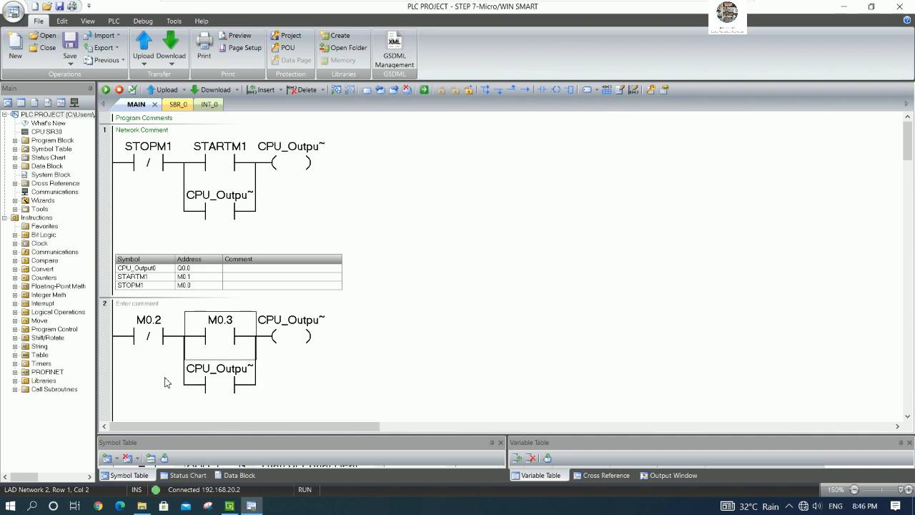
Define the symbol STOPM2 for address M0.2 in Table 1
{"action": "right_click", "coordinate": [158, 325]}
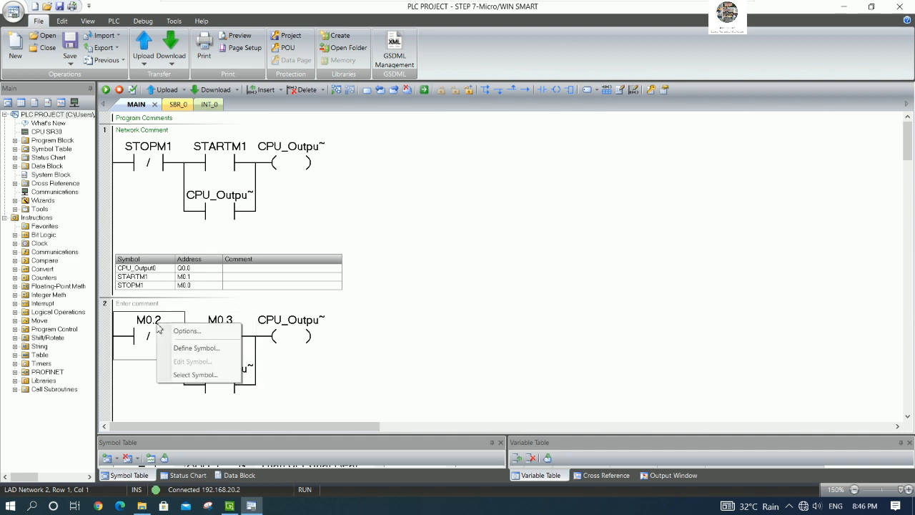
{"action": "left_click", "coordinate": [203, 348]}
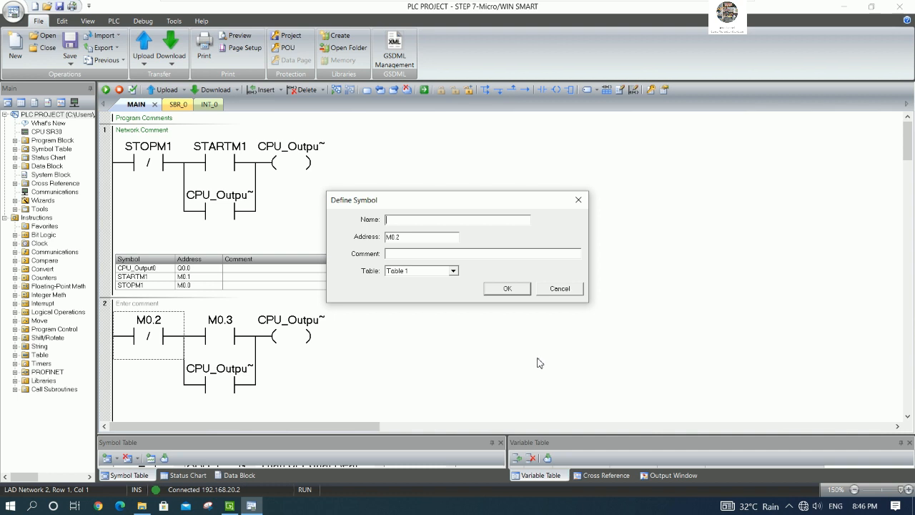
{"action": "type", "text": "st"}
{"action": "key", "text": "BackSpace"}
{"action": "key", "text": "BackSpace"}
{"action": "type", "text": "STOPM2"}
{"action": "left_click", "coordinate": [506, 291]}
Define the symbol STARTM2 for address M0.3 in Table 1
{"action": "left_click", "coordinate": [236, 325]}
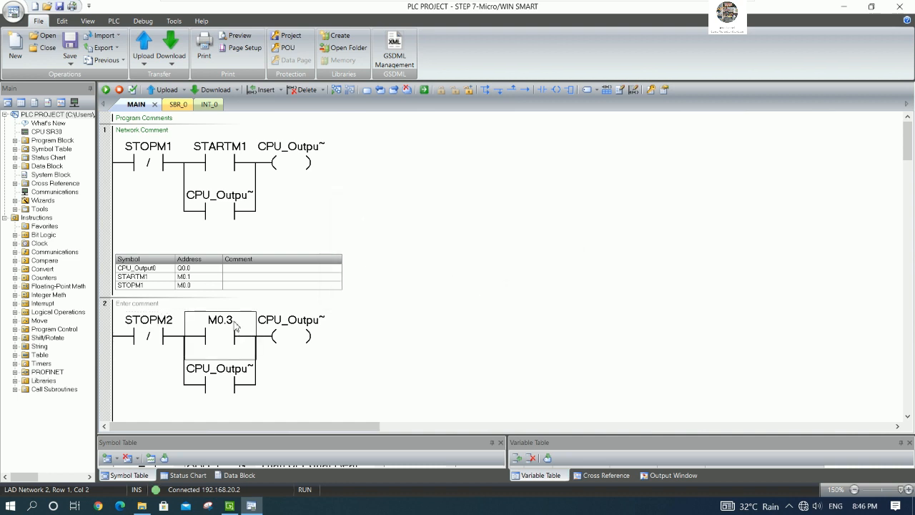
{"action": "right_click", "coordinate": [236, 325]}
{"action": "left_click", "coordinate": [281, 348]}
{"action": "type", "text": "ST"}
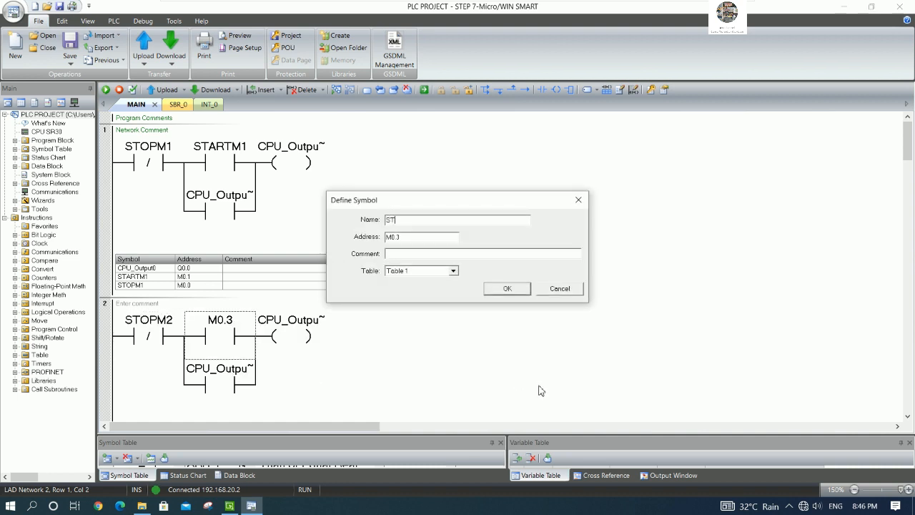
{"action": "type", "text": "O"}
{"action": "key", "text": "BackSpace"}
{"action": "left_click", "coordinate": [509, 290]}
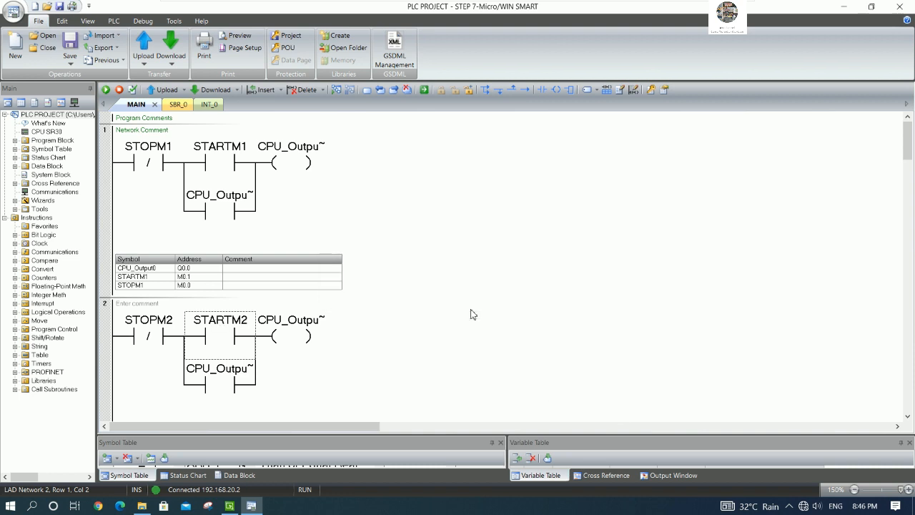
{"action": "left_click", "coordinate": [444, 346]}
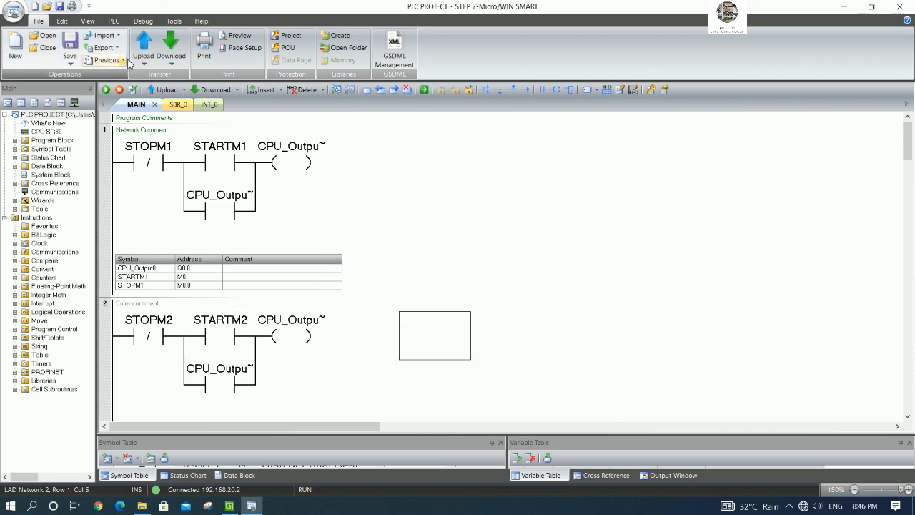
Download the program, data and system blocks to the CPU, place it in RUN mode and start program status monitoring
{"action": "left_click", "coordinate": [170, 46]}
{"action": "left_click", "coordinate": [522, 346]}
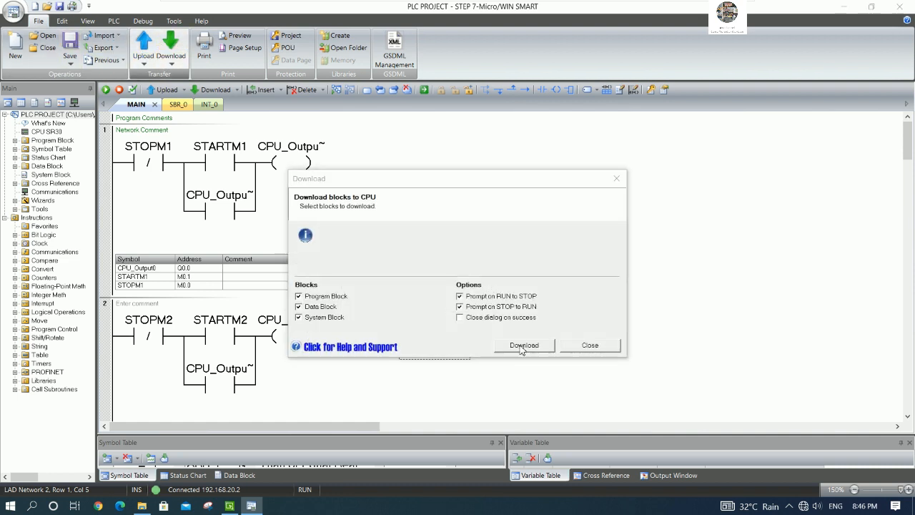
{"action": "left_click", "coordinate": [431, 288]}
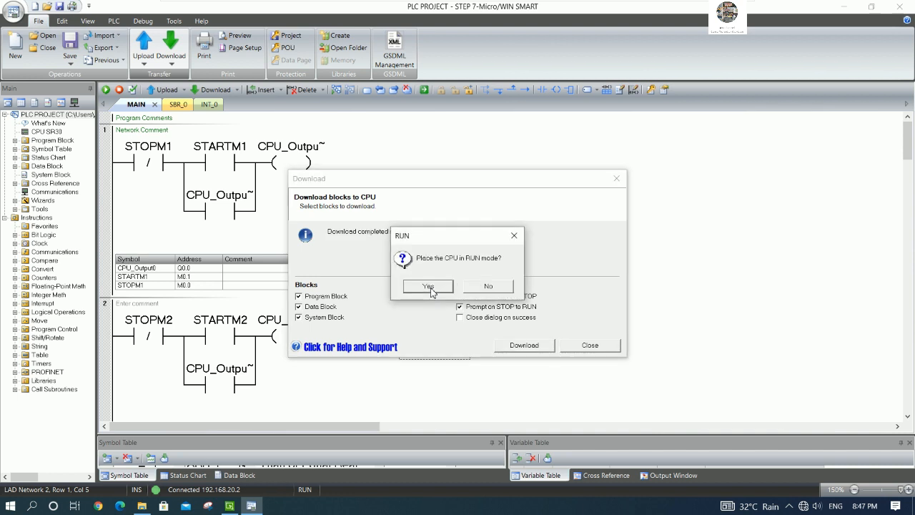
{"action": "left_click", "coordinate": [430, 287]}
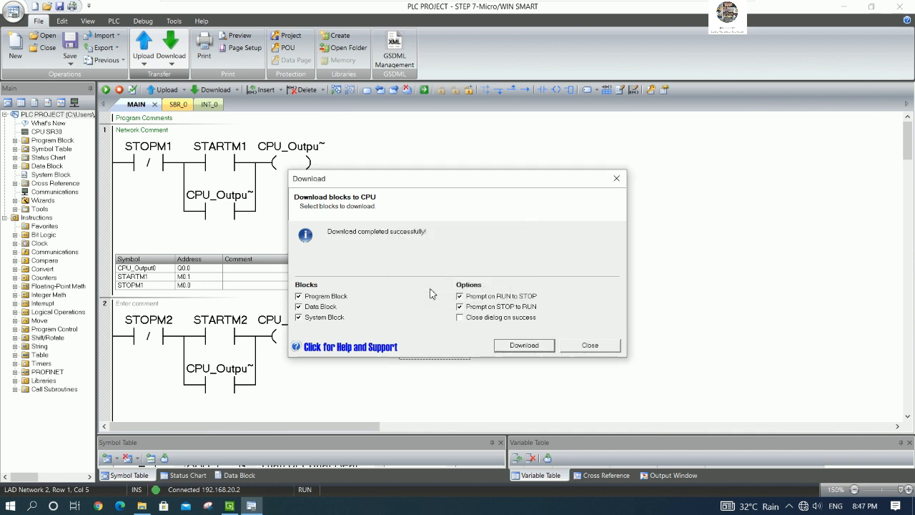
{"action": "left_click", "coordinate": [592, 348]}
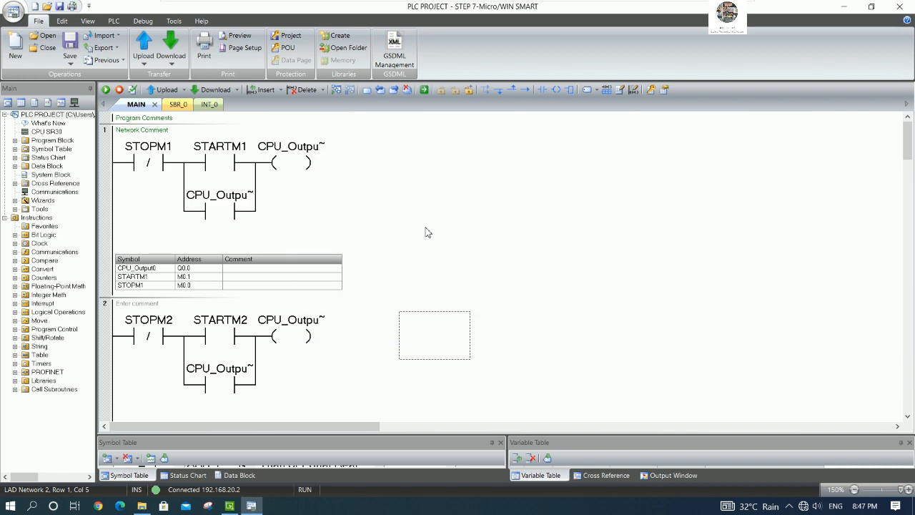
{"action": "left_click", "coordinate": [336, 91]}
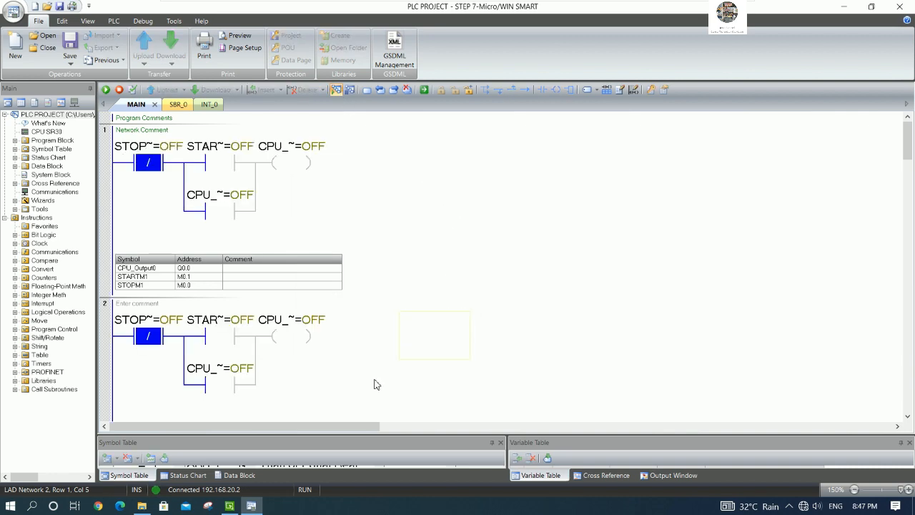
Switch to Vijeo-Frame and move the lamp, its text display and the STOPM1 and STARTM1 switches about 180 pixels left on Panel1
{"action": "left_click", "coordinate": [249, 505]}
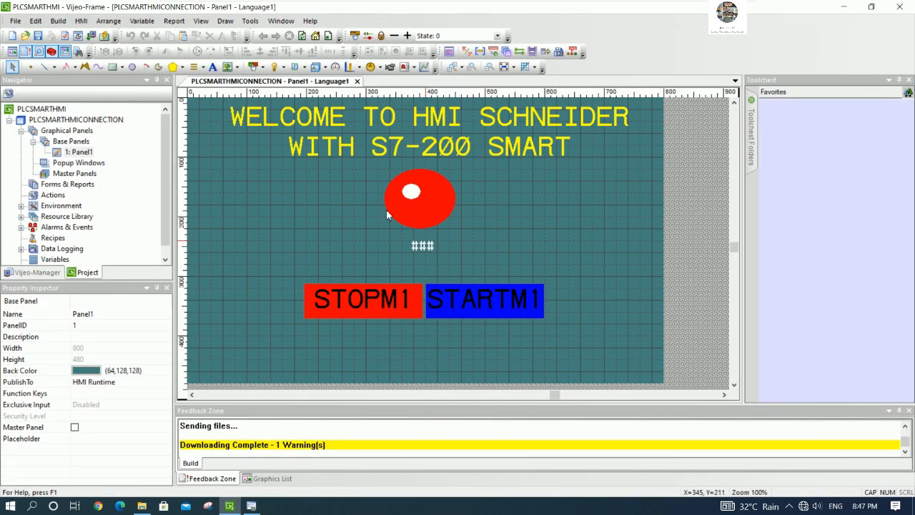
{"action": "left_click_drag", "start_coordinate": [166, 180], "coordinate": [170, 212]}
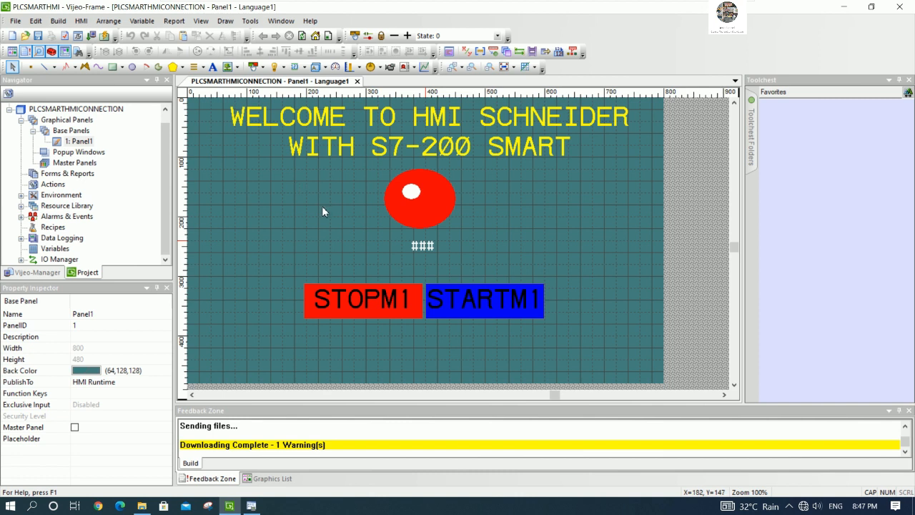
{"action": "left_click", "coordinate": [367, 302]}
{"action": "left_click", "coordinate": [452, 304], "text": "shift"}
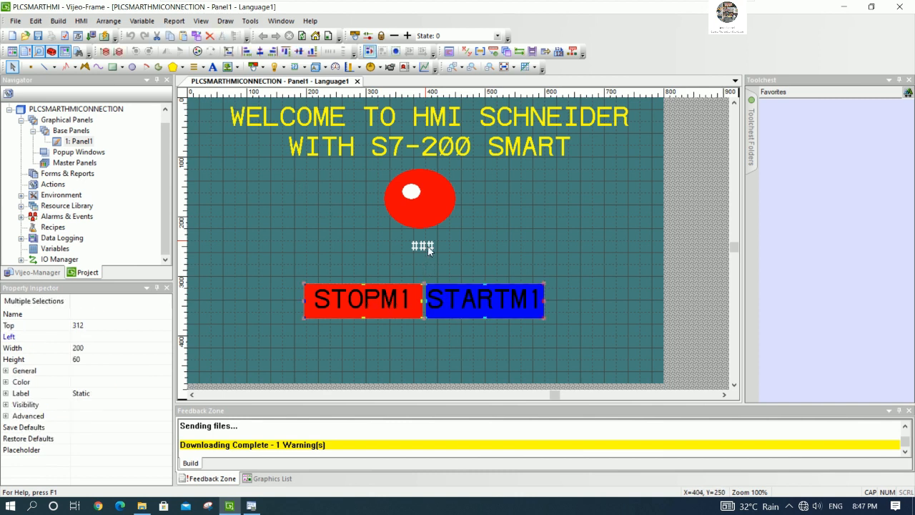
{"action": "left_click", "coordinate": [428, 248], "text": "shift"}
{"action": "left_click", "coordinate": [427, 206], "text": "shift"}
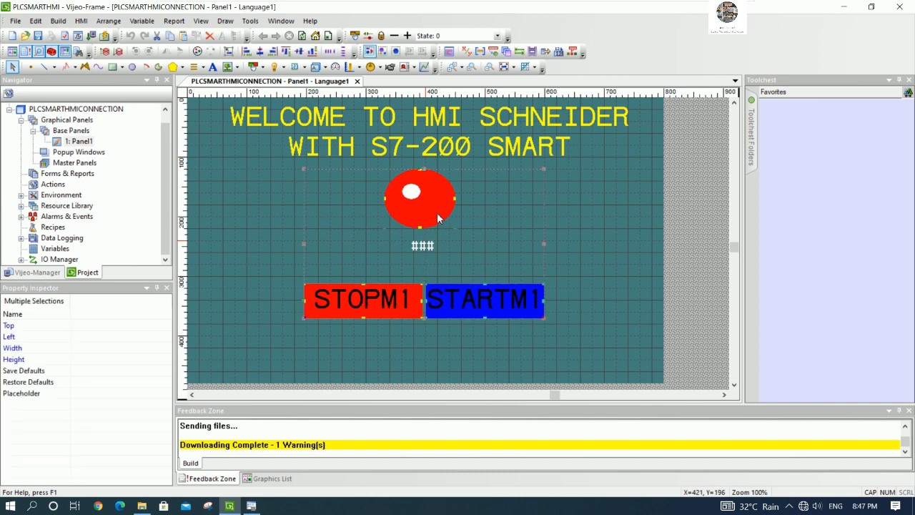
{"action": "left_click_drag", "start_coordinate": [437, 212], "coordinate": [334, 218]}
{"action": "left_click", "coordinate": [486, 247]}
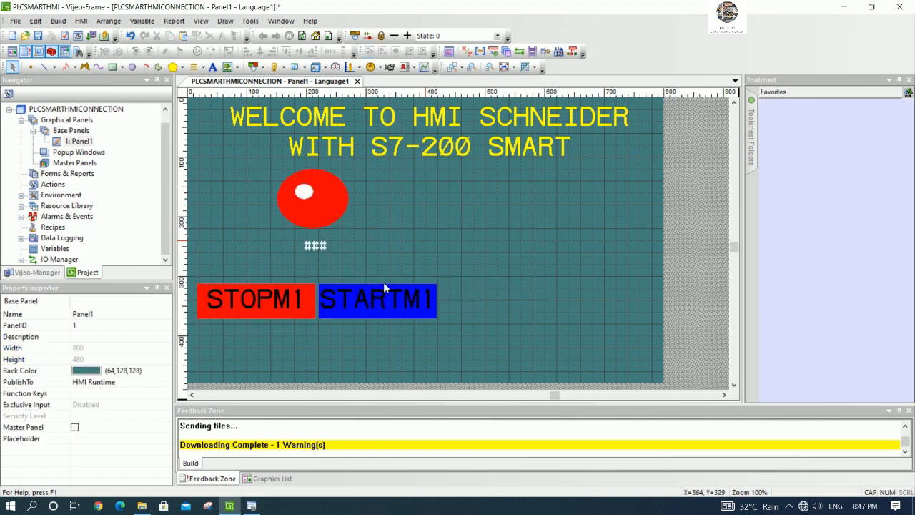
Copy the lamp, its text display and the STOPM1 and STARTM1 switches together and paste the duplicate set onto Panel1
{"action": "left_click", "coordinate": [317, 210]}
{"action": "left_click", "coordinate": [321, 248], "text": "shift"}
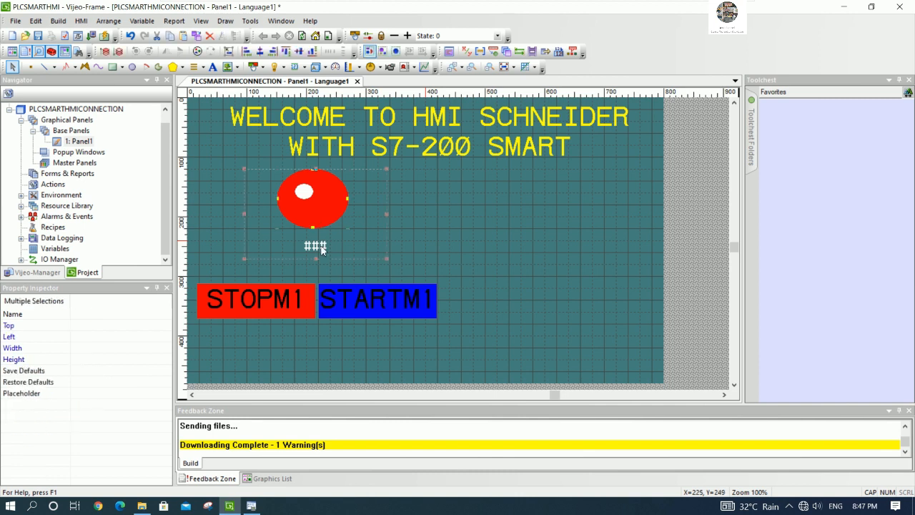
{"action": "left_click", "coordinate": [286, 286], "text": "shift"}
{"action": "left_click", "coordinate": [407, 306], "text": "shift"}
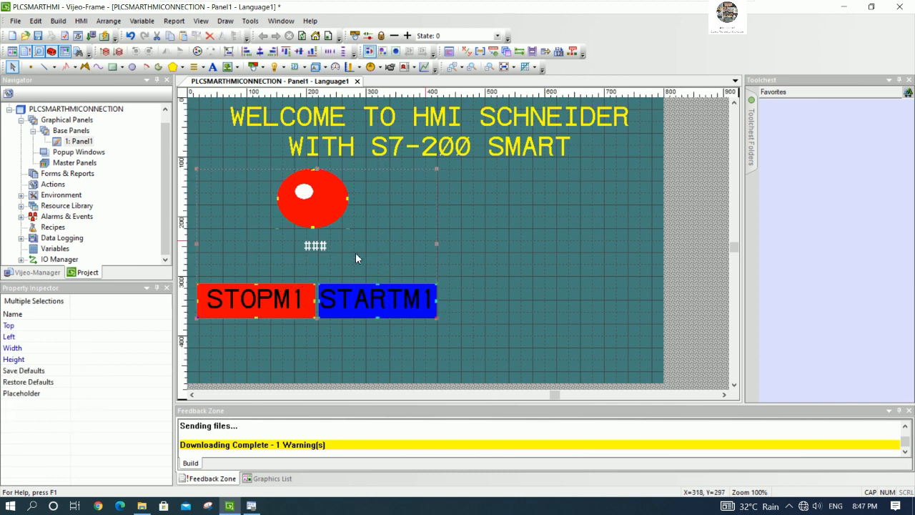
{"action": "right_click", "coordinate": [323, 209]}
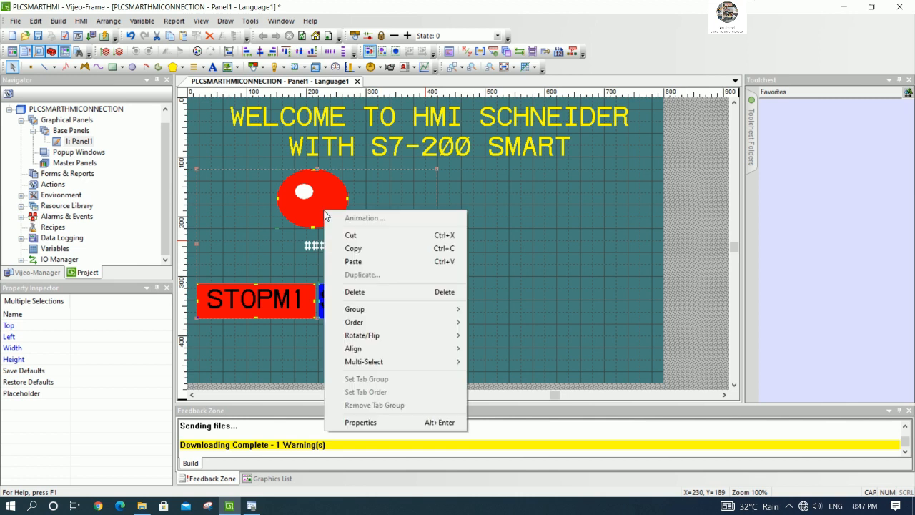
{"action": "left_click", "coordinate": [363, 247]}
{"action": "right_click", "coordinate": [528, 210]}
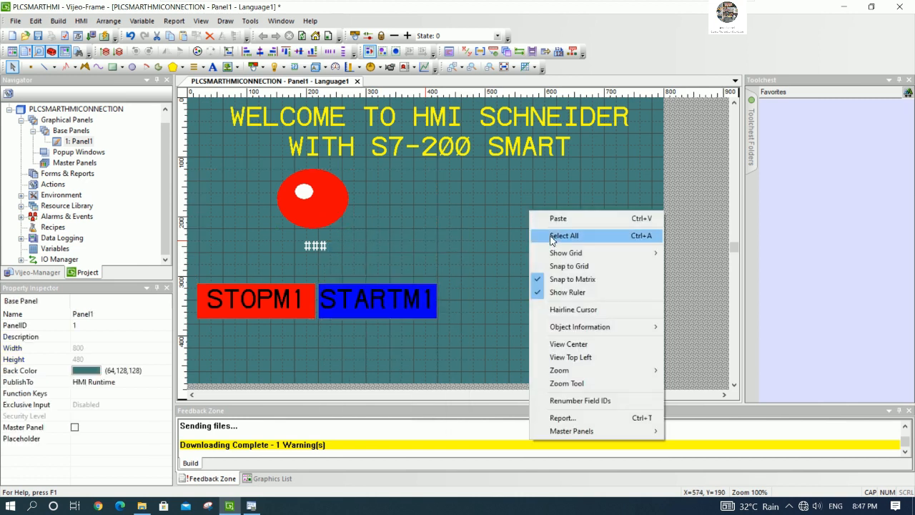
{"action": "left_click", "coordinate": [568, 218]}
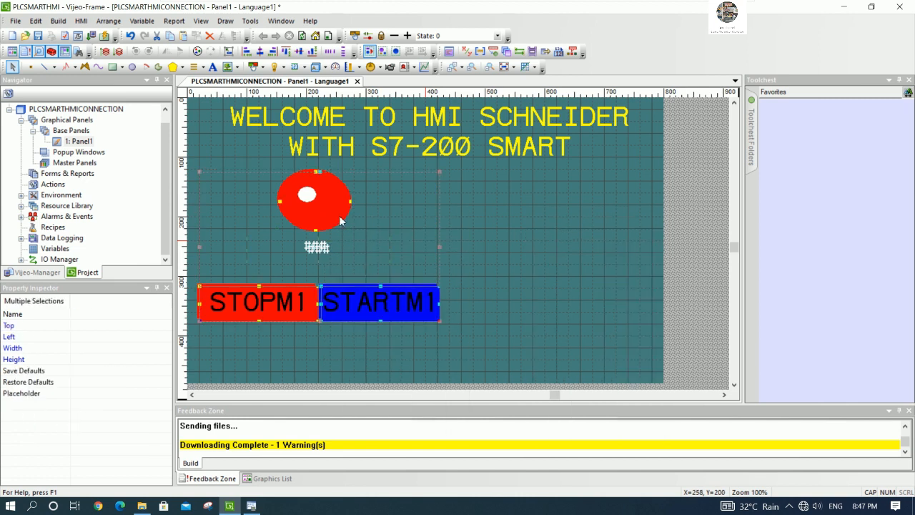
Move the duplicate set about 355 pixels right on Panel1 and nudge its two switches right until the STOPM1 copy's left is 390
{"action": "left_click_drag", "start_coordinate": [338, 217], "coordinate": [548, 221]}
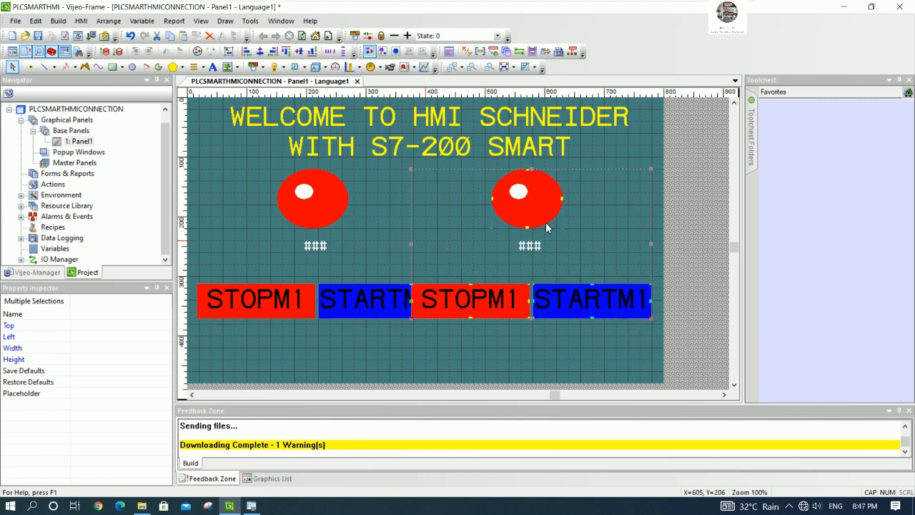
{"action": "left_click", "coordinate": [390, 349]}
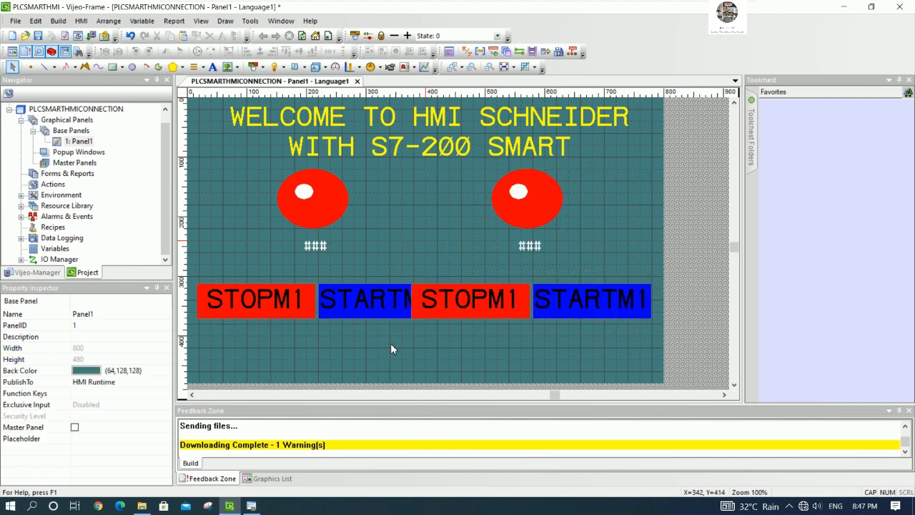
{"action": "left_click", "coordinate": [488, 311]}
{"action": "left_click", "coordinate": [562, 308], "text": "shift"}
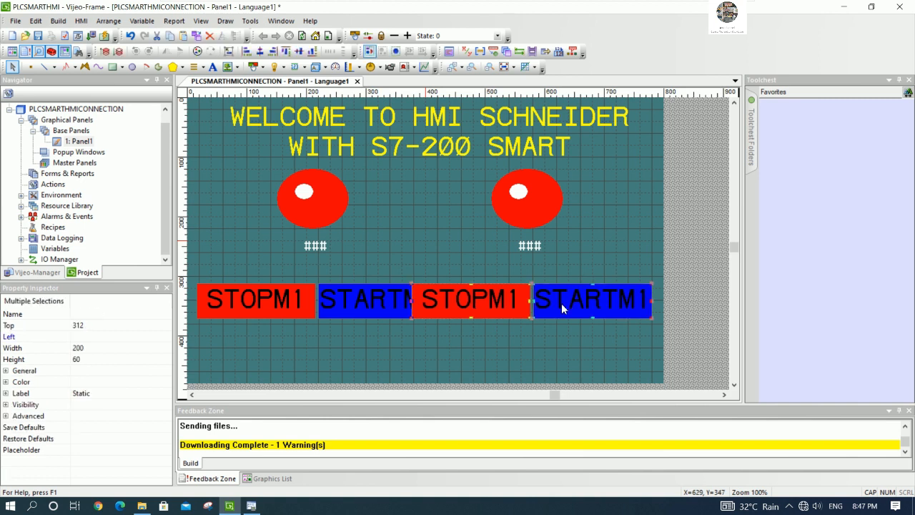
{"action": "key", "text": "Right"}
{"action": "key", "text": "Right"}
{"action": "key", "text": "Right"}
{"action": "key", "text": "Right"}
{"action": "key", "text": "Right"}
{"action": "key", "text": "Right"}
{"action": "key", "text": "Right"}
{"action": "key", "text": "Right"}
{"action": "key", "text": "Right"}
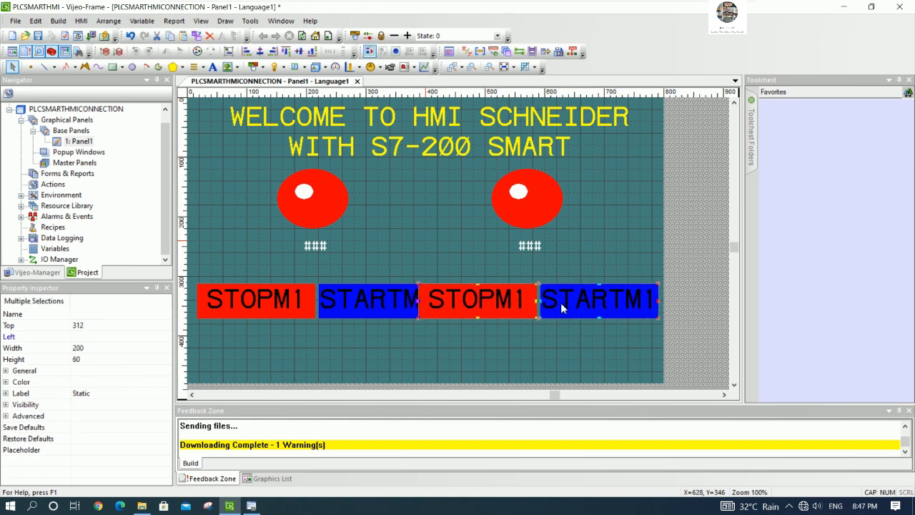
{"action": "key", "text": "Right"}
{"action": "key", "text": "Right"}
{"action": "left_click", "coordinate": [426, 331]}
Nudge the original STOPM1 and STARTM1 switches together to the left, placing them at left positions 2 and 206
{"action": "left_click", "coordinate": [368, 307]}
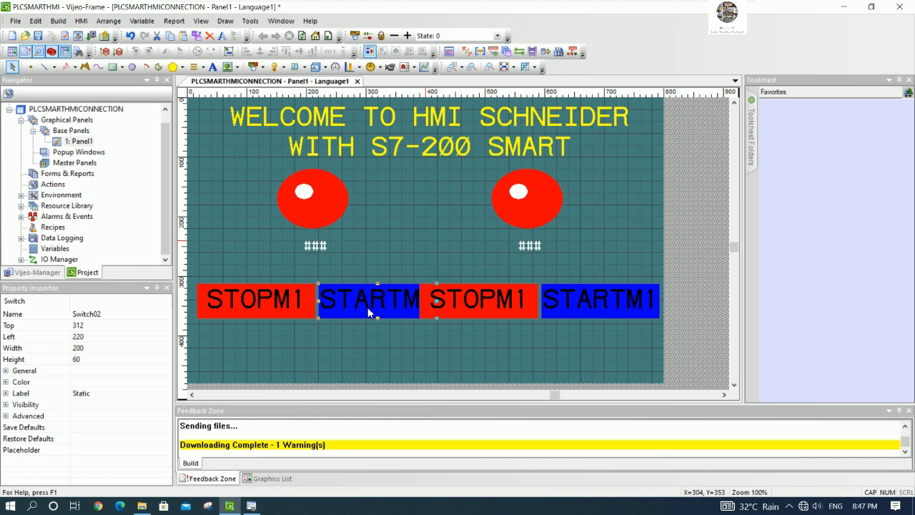
{"action": "left_click", "coordinate": [286, 301], "text": "shift"}
{"action": "key", "text": "Left"}
{"action": "key", "text": "Left"}
{"action": "key", "text": "Left"}
{"action": "key", "text": "Left"}
{"action": "key", "text": "Left"}
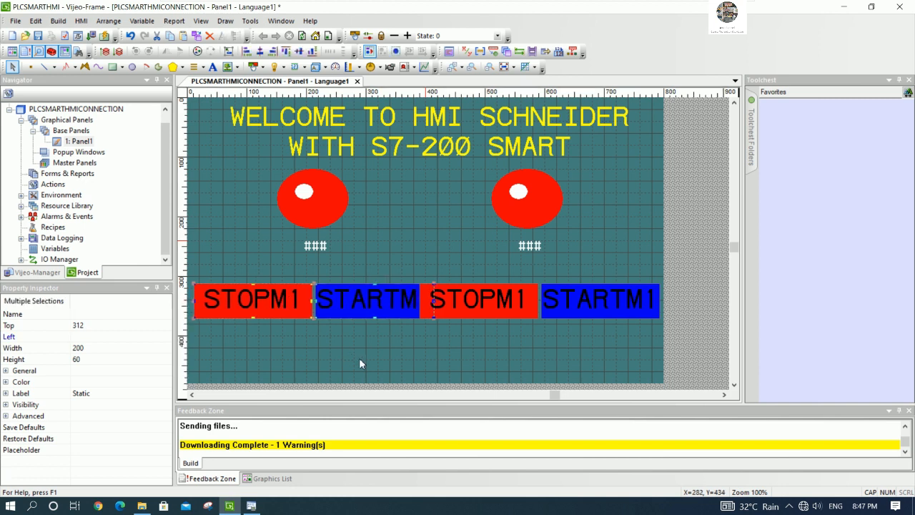
{"action": "key", "text": "Left"}
{"action": "key", "text": "Left"}
{"action": "key", "text": "Left"}
{"action": "key", "text": "Left"}
{"action": "key", "text": "Left"}
{"action": "key", "text": "Left"}
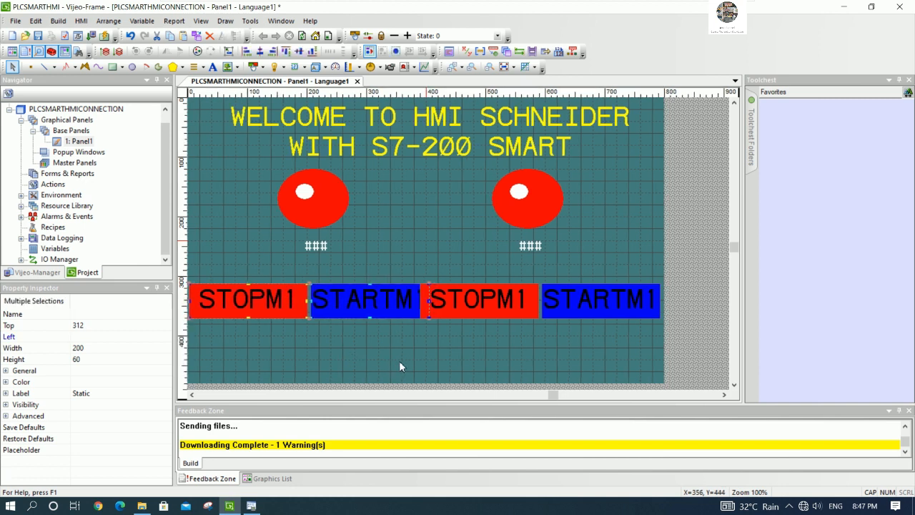
{"action": "left_click", "coordinate": [400, 363]}
Narrow the copied STOPM1 switch from its left edge to a width of 170 with its left at 420
{"action": "left_click", "coordinate": [469, 303]}
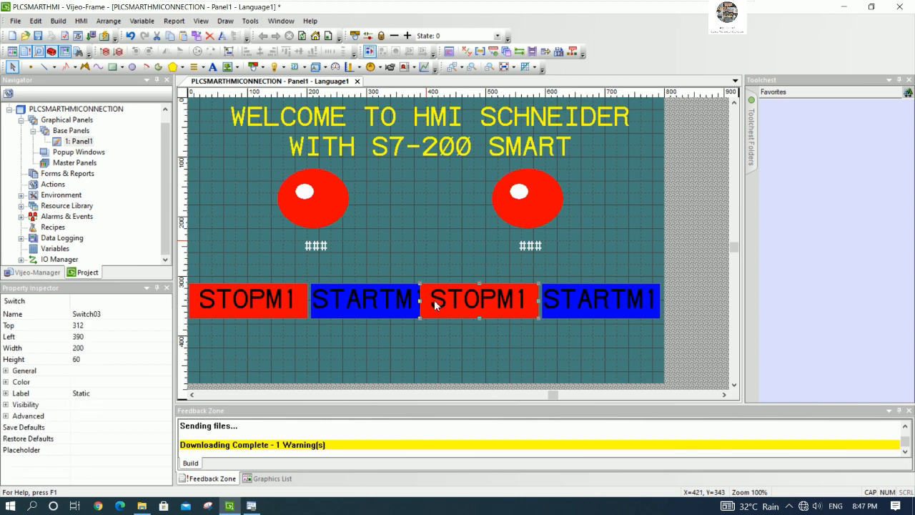
{"action": "left_click_drag", "start_coordinate": [435, 305], "coordinate": [428, 305]}
{"action": "left_click_drag", "start_coordinate": [432, 306], "coordinate": [432, 309]}
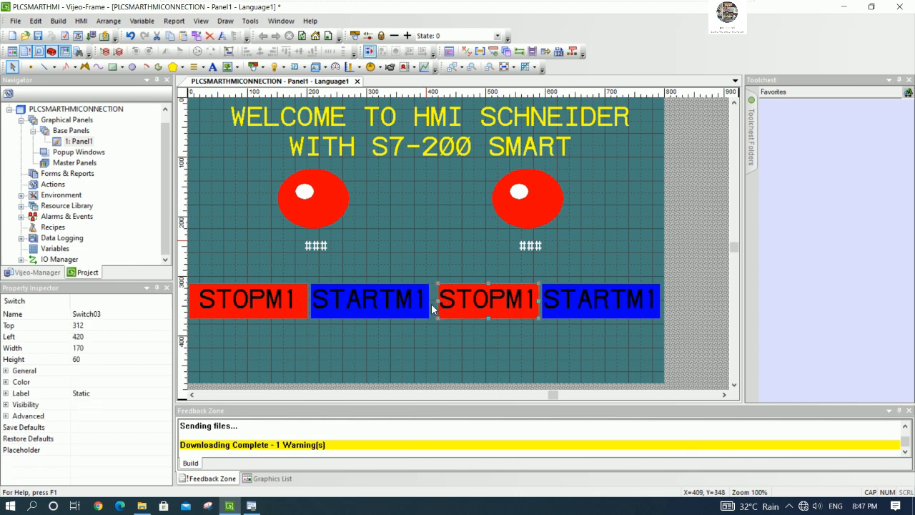
{"action": "left_click", "coordinate": [647, 313]}
{"action": "left_click", "coordinate": [412, 302]}
Narrow the original STOPM1 switch slightly from its left edge and save the project
{"action": "left_click", "coordinate": [198, 305]}
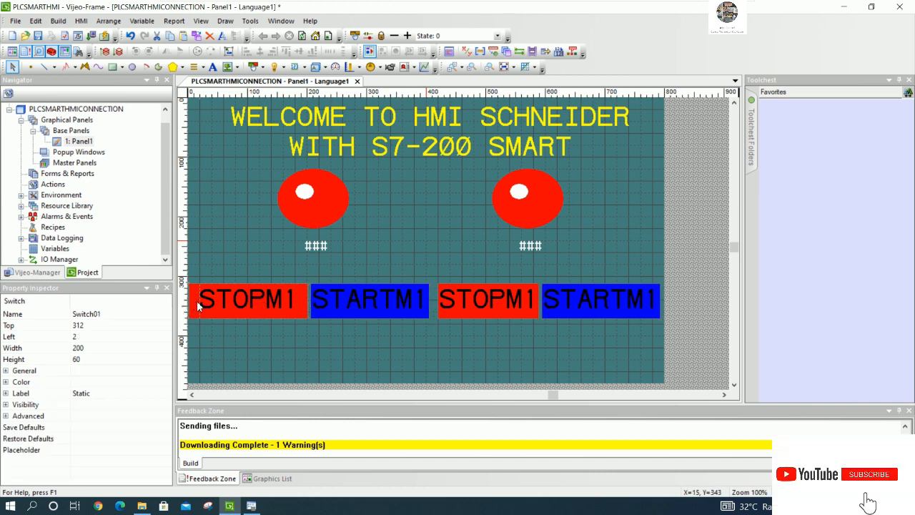
{"action": "left_click_drag", "start_coordinate": [197, 302], "coordinate": [200, 303]}
{"action": "left_click", "coordinate": [281, 336]}
{"action": "left_click", "coordinate": [373, 313]}
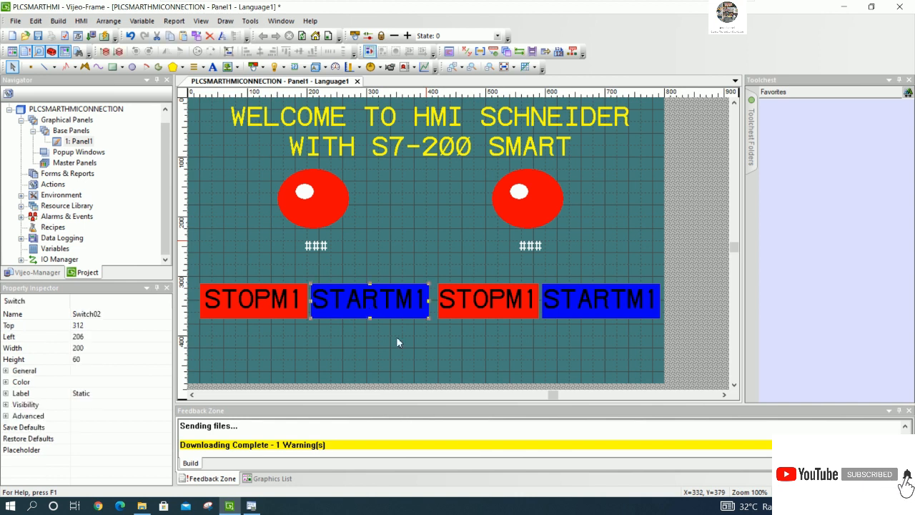
{"action": "left_click", "coordinate": [365, 249]}
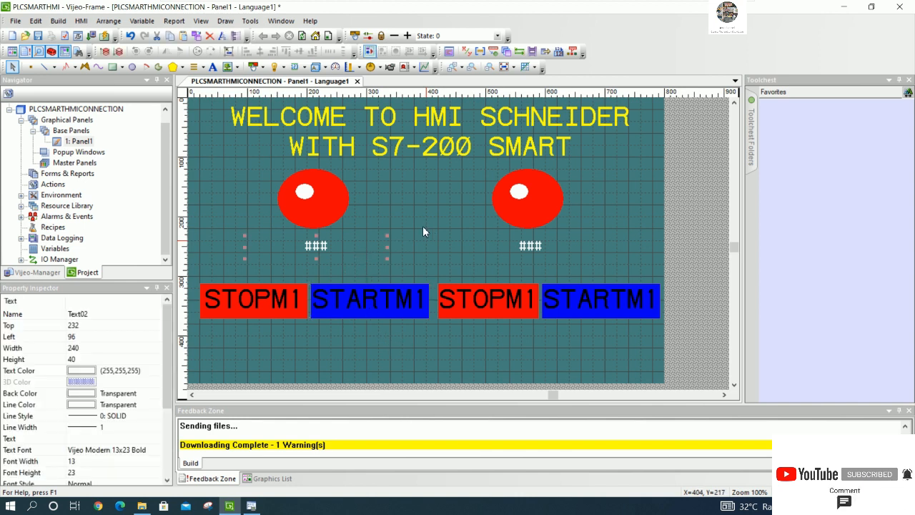
{"action": "left_click", "coordinate": [38, 35]}
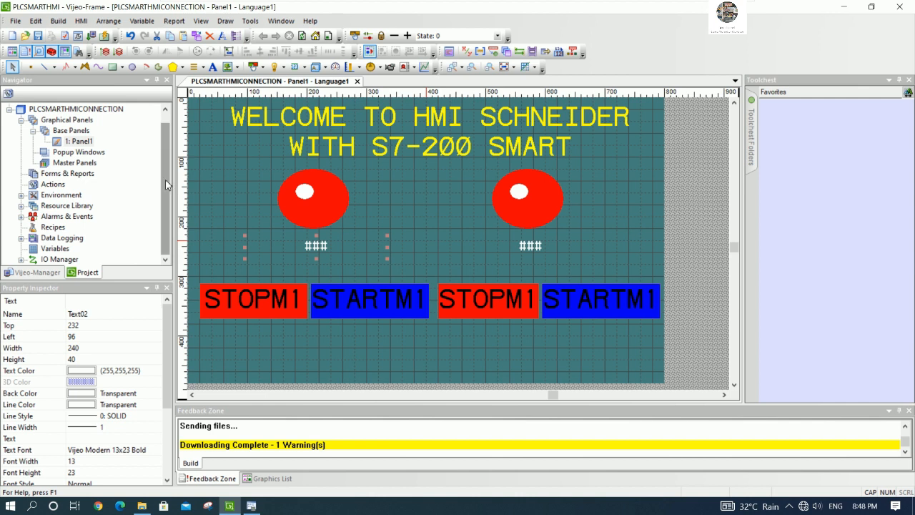
Open the project variables and add a new BOOL variable named STOPM2
{"action": "double_click", "coordinate": [68, 248]}
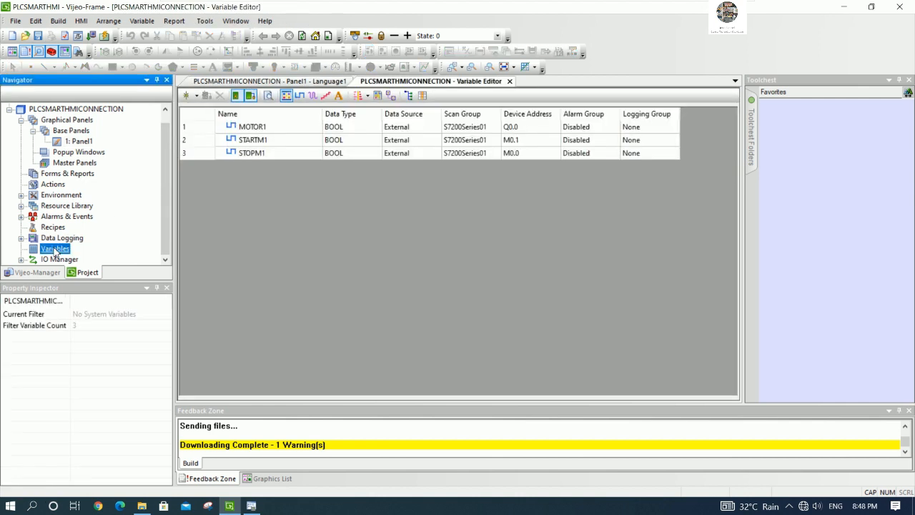
{"action": "left_click", "coordinate": [196, 95]}
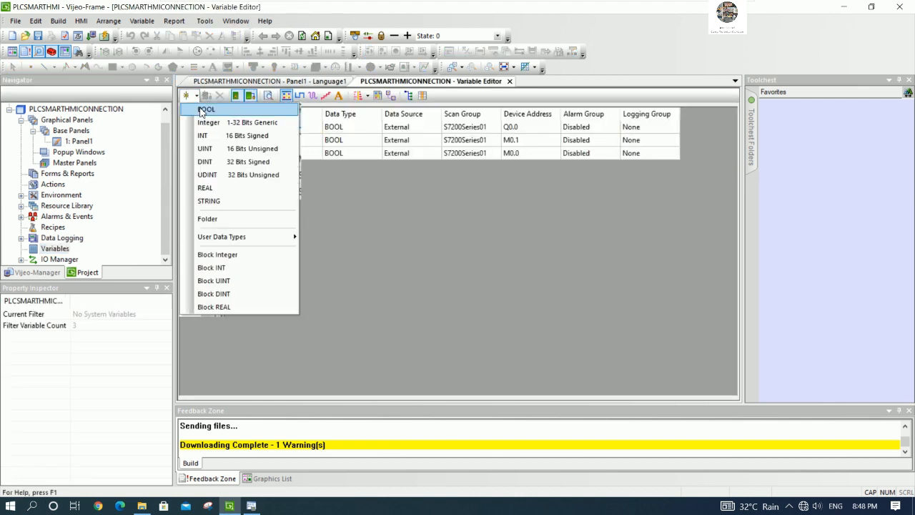
{"action": "left_click", "coordinate": [202, 112]}
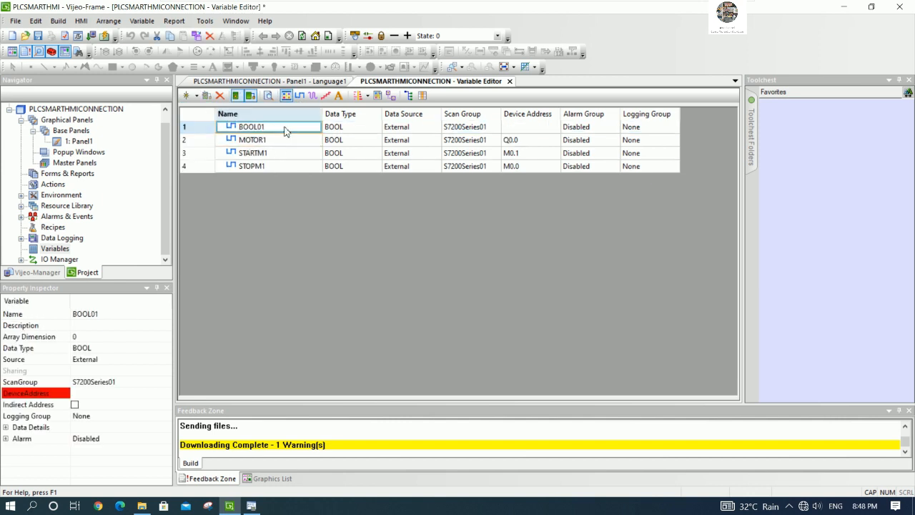
{"action": "type", "text": "STOPM2"}
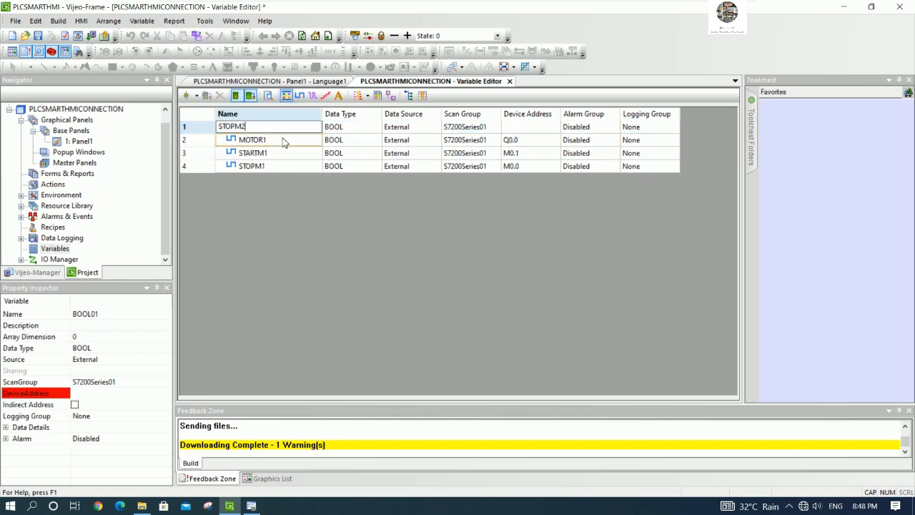
{"action": "key", "text": "Return"}
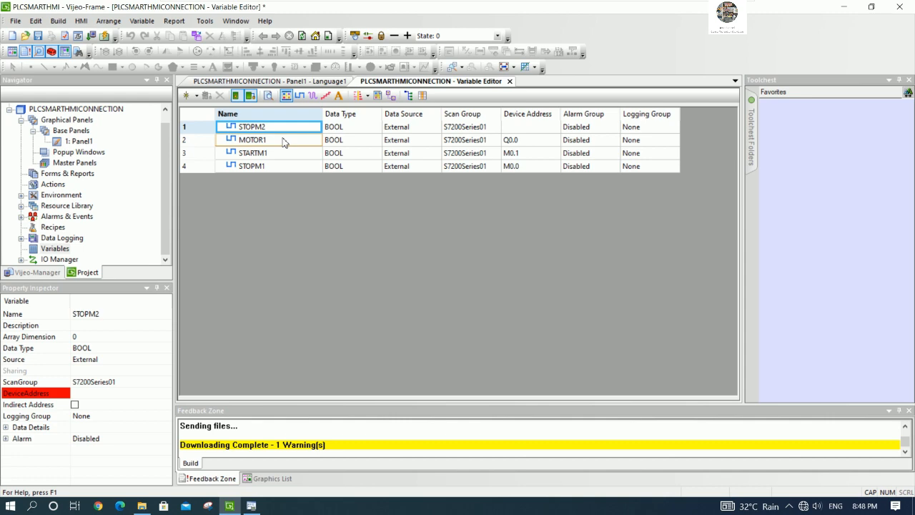
Look up STOPM2's address in network 2 in STEP 7-Micro/WIN and assign device address M0.2 to the STOPM2 variable in Vijeo-Frame
{"action": "left_click", "coordinate": [251, 505]}
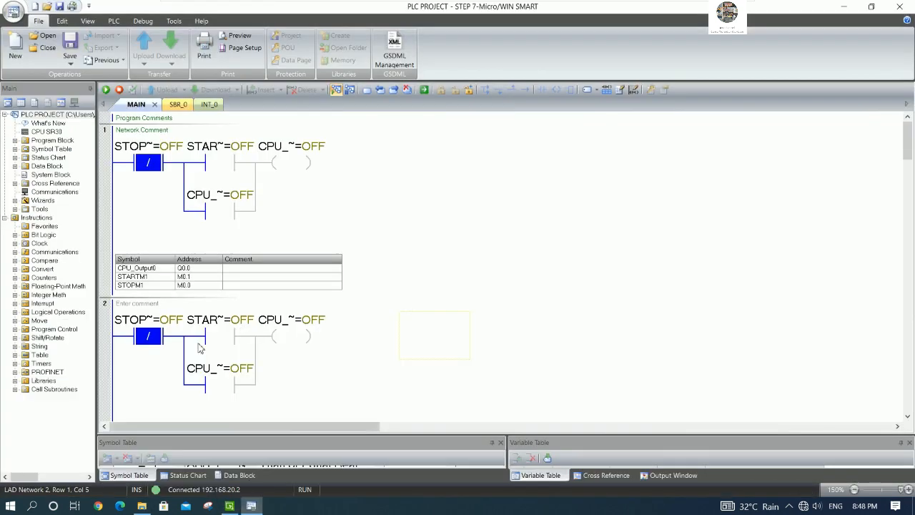
{"action": "scroll", "coordinate": [283, 379], "scroll_direction": "down", "scroll_amount": 2}
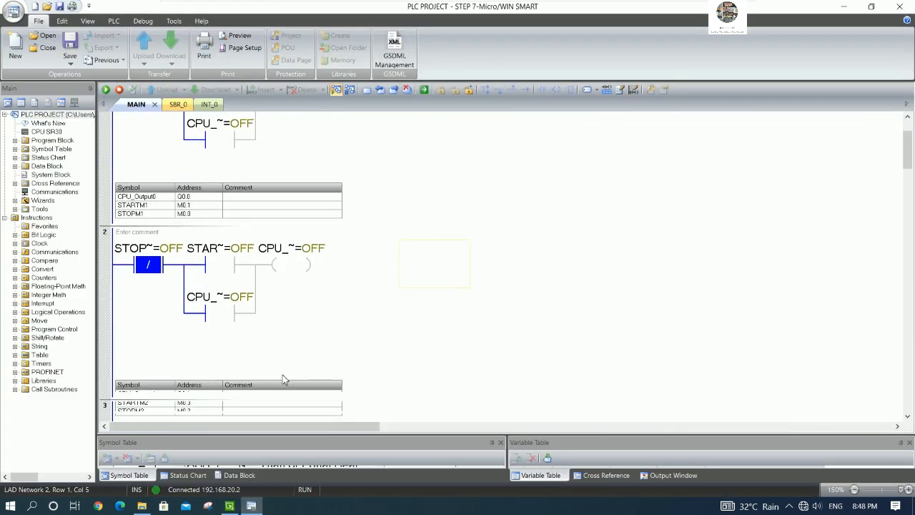
{"action": "scroll", "coordinate": [284, 379], "scroll_direction": "down", "scroll_amount": 1}
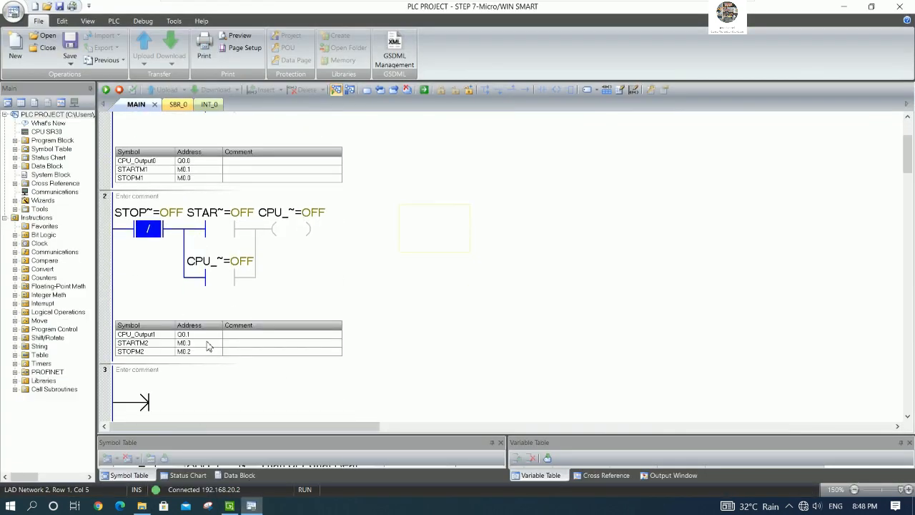
{"action": "left_click", "coordinate": [190, 354]}
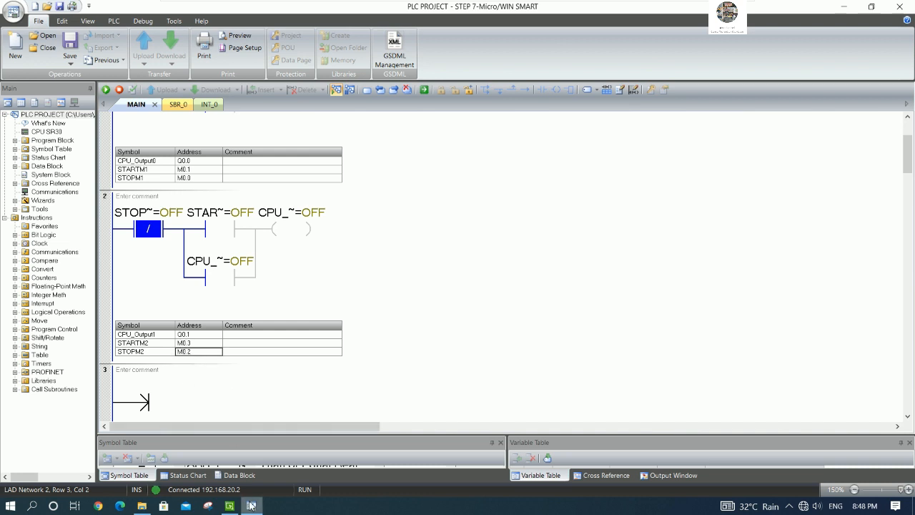
{"action": "left_click", "coordinate": [230, 506]}
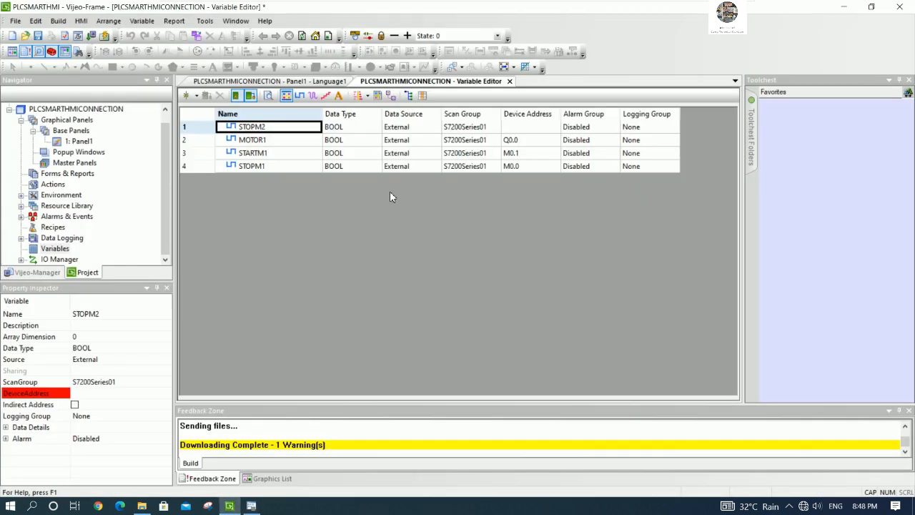
{"action": "left_click", "coordinate": [554, 127]}
{"action": "left_click", "coordinate": [479, 211]}
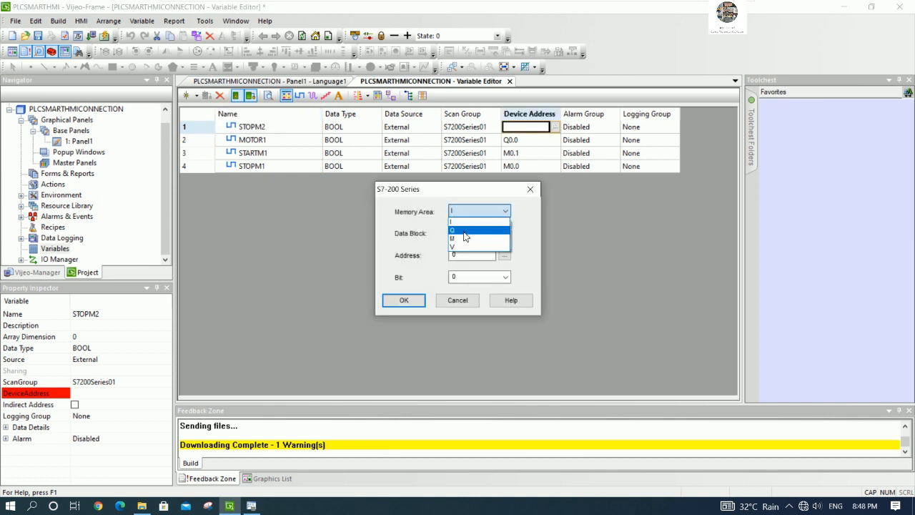
{"action": "left_click", "coordinate": [465, 238]}
{"action": "left_click", "coordinate": [465, 278]}
{"action": "type", "text": "2"}
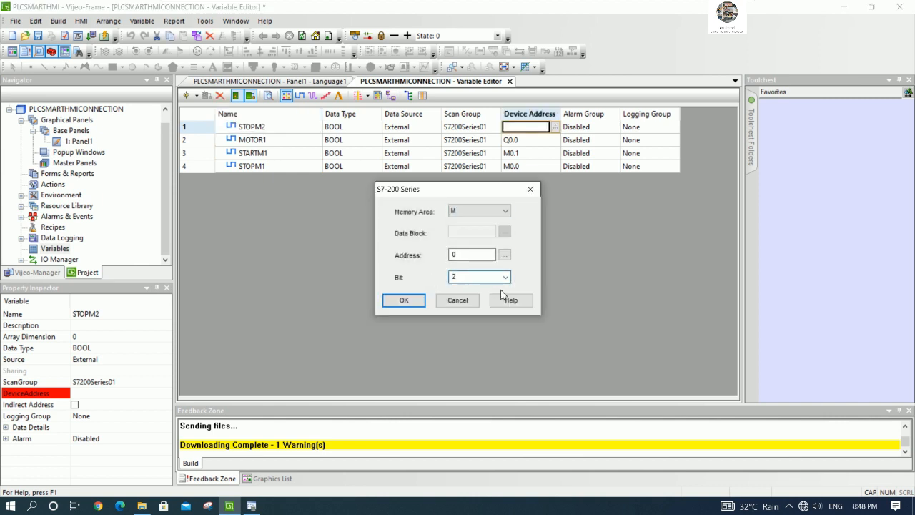
{"action": "left_click", "coordinate": [422, 301]}
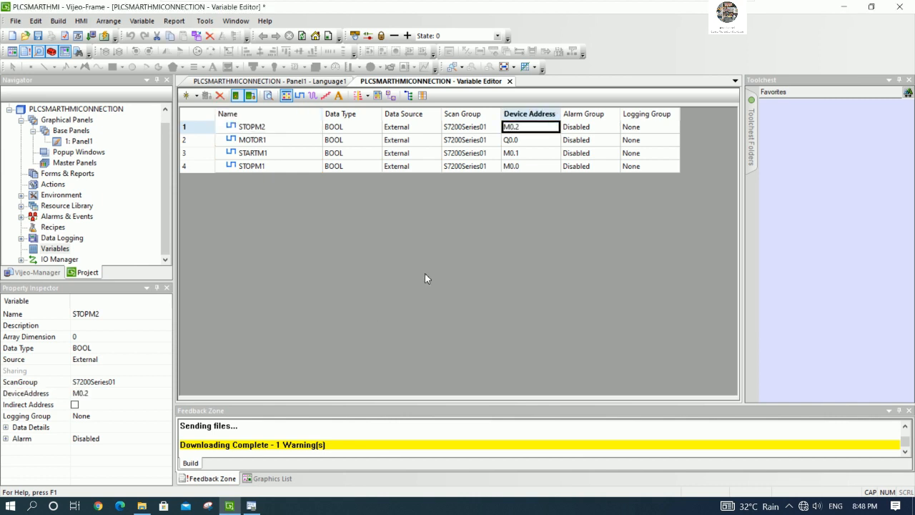
Add another BOOL variable and name it STARTM2
{"action": "left_click", "coordinate": [197, 95]}
{"action": "left_click", "coordinate": [211, 107]}
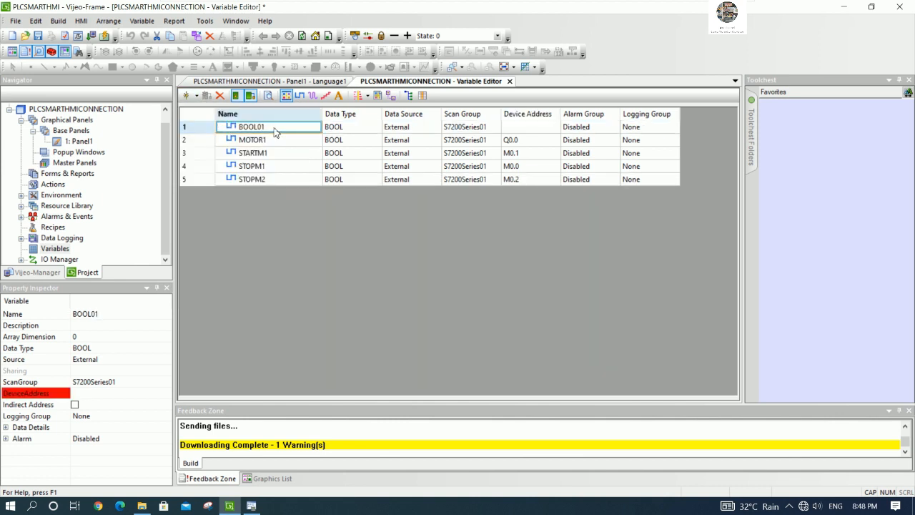
{"action": "double_click", "coordinate": [275, 128]}
{"action": "type", "text": "STARTM"}
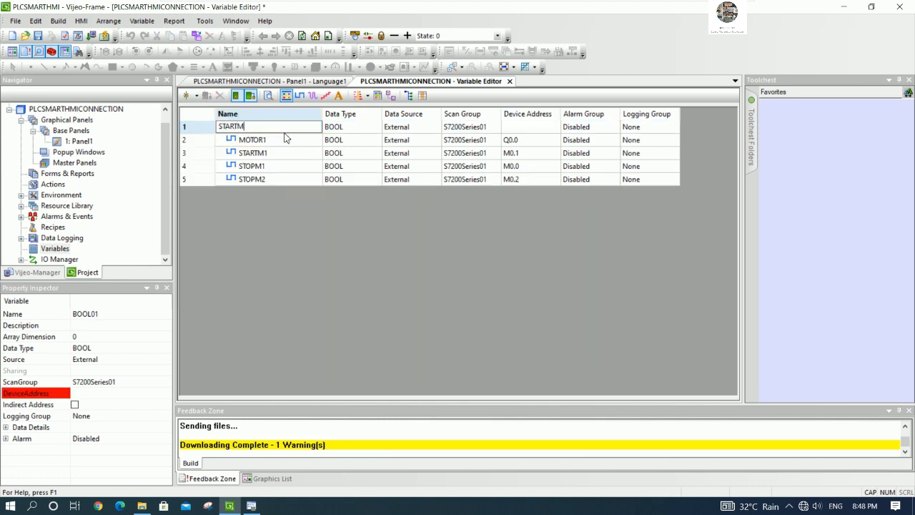
{"action": "type", "text": "2"}
{"action": "key", "text": "Return"}
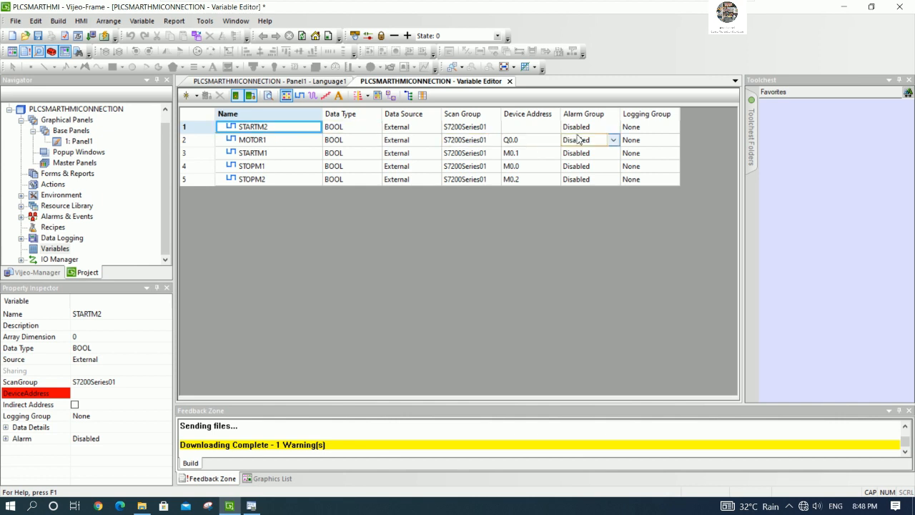
Assign the STARTM2 variable the device address M0.3, using memory area M, address 0 and bit 3
{"action": "left_click", "coordinate": [547, 127]}
{"action": "left_click", "coordinate": [555, 126]}
{"action": "left_click", "coordinate": [505, 211]}
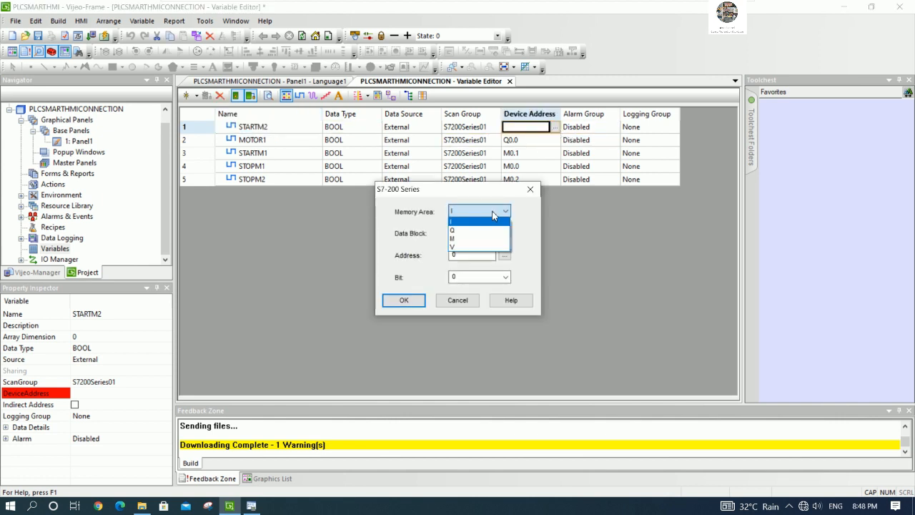
{"action": "left_click", "coordinate": [471, 238]}
{"action": "left_click", "coordinate": [463, 277]}
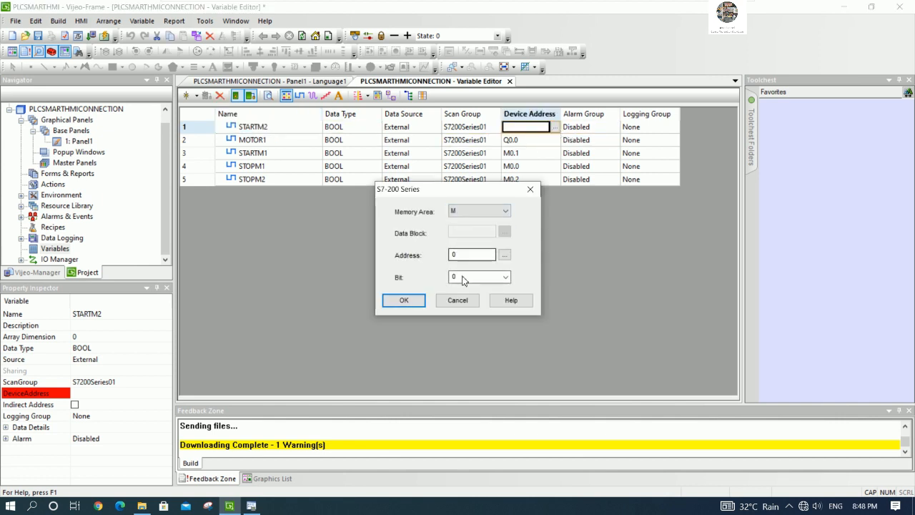
{"action": "type", "text": "3"}
{"action": "left_click", "coordinate": [421, 299]}
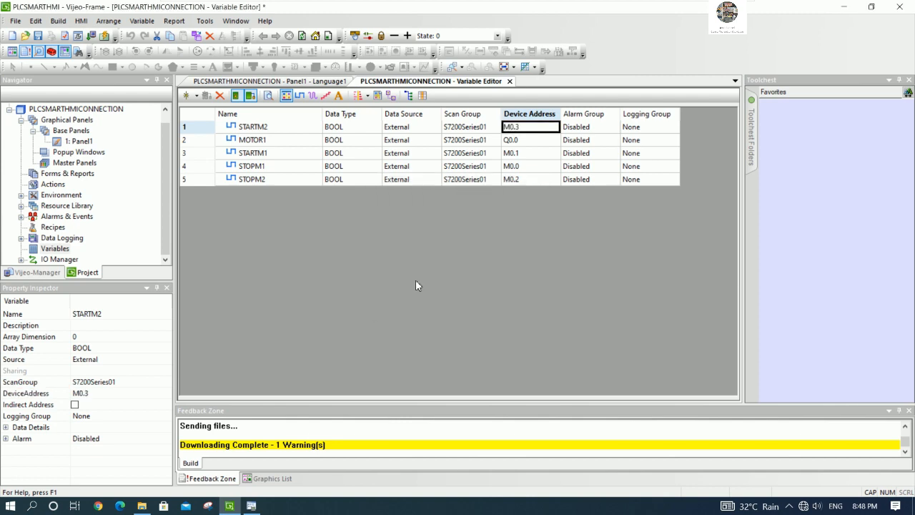
Check the address of CPU_Output1 in network 2 in STEP 7-Micro/WIN and return to the Vijeo-Frame Variable Editor
{"action": "left_click", "coordinate": [250, 505]}
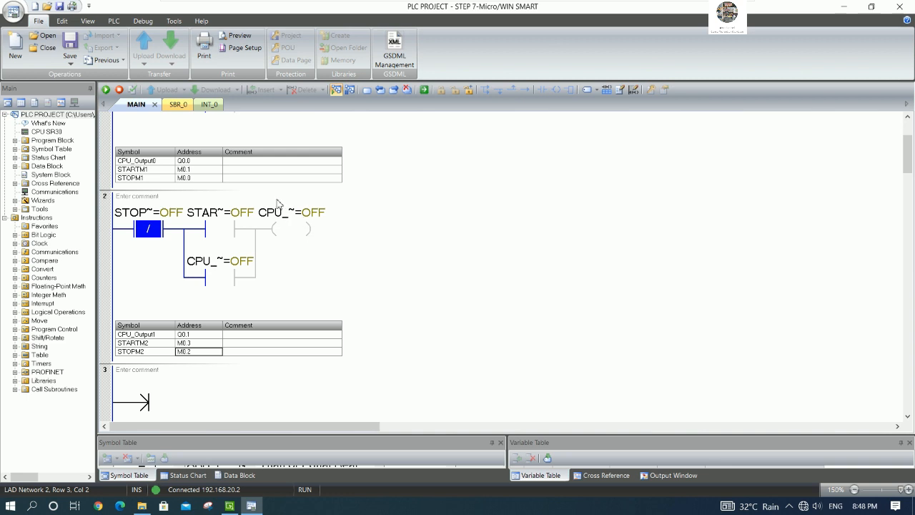
{"action": "key", "text": "Up"}
{"action": "key", "text": "Up"}
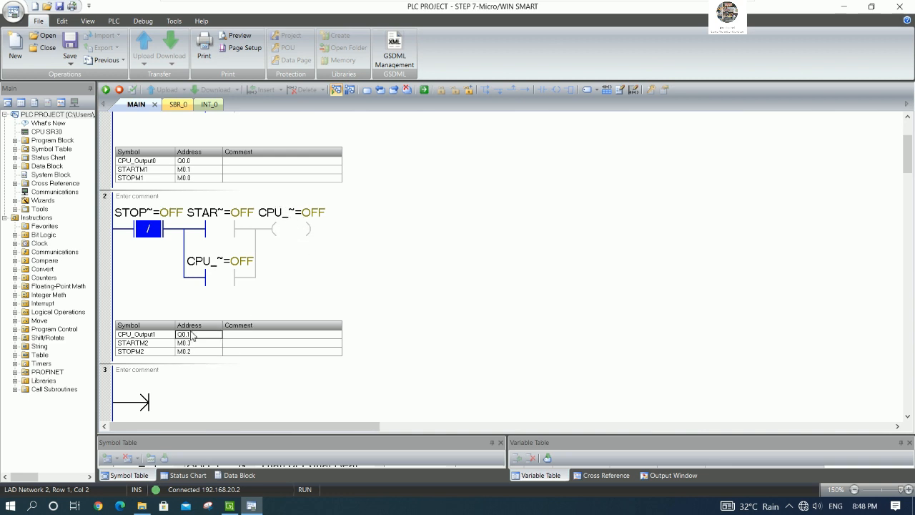
{"action": "left_click", "coordinate": [228, 505]}
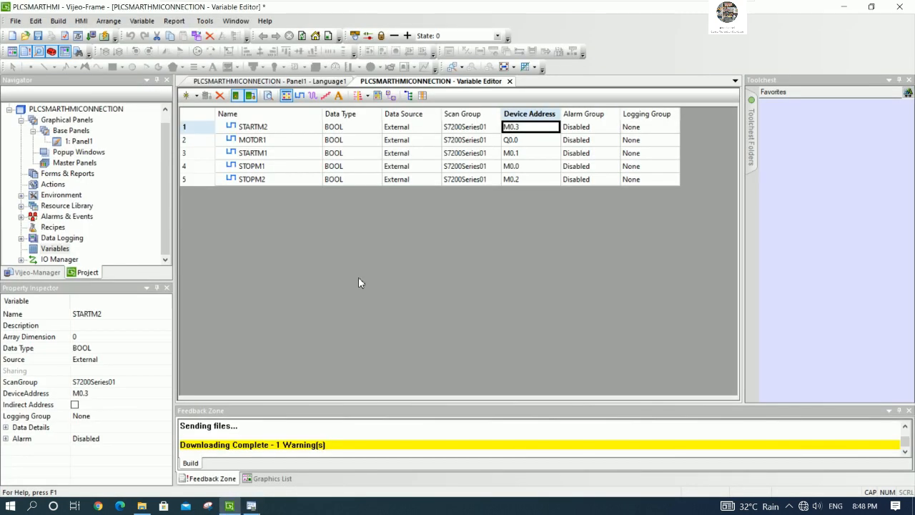
Add a BOOL variable and assign it device address Q0.1, using memory area Q, address 0 and bit 1
{"action": "left_click", "coordinate": [196, 96]}
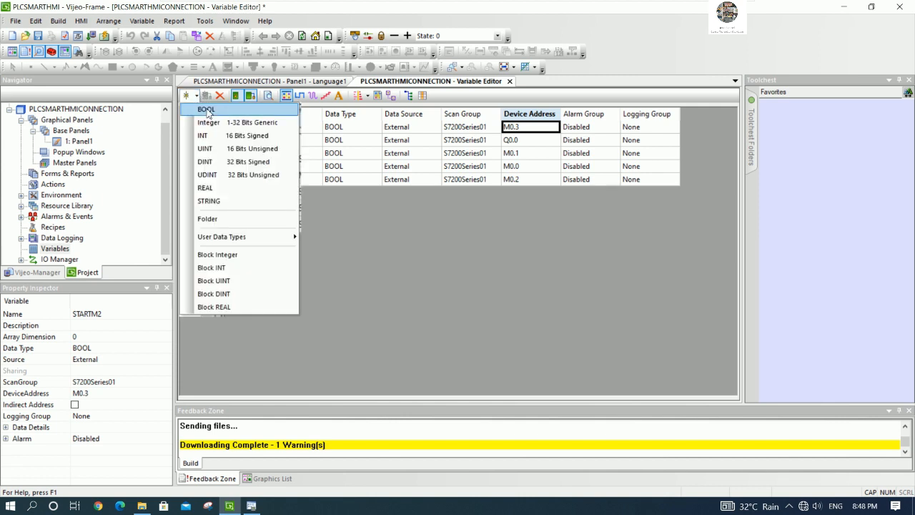
{"action": "left_click", "coordinate": [207, 110]}
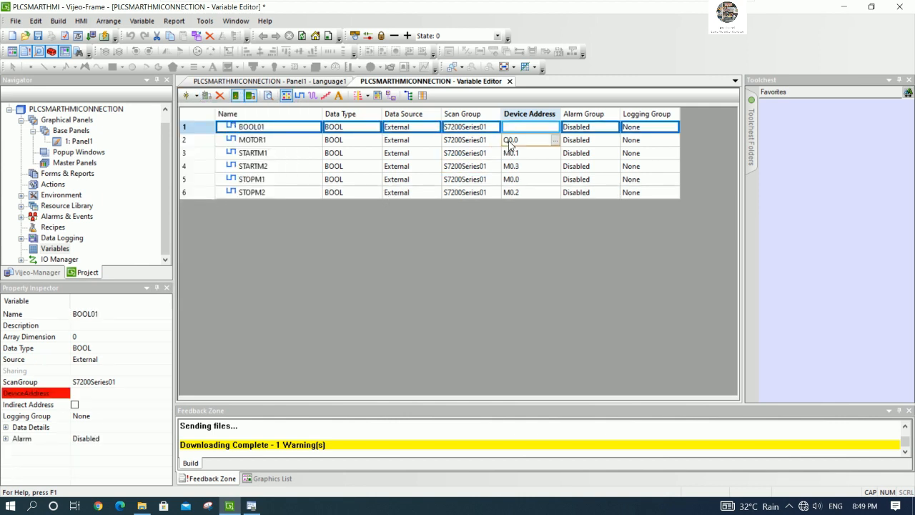
{"action": "left_click", "coordinate": [525, 127]}
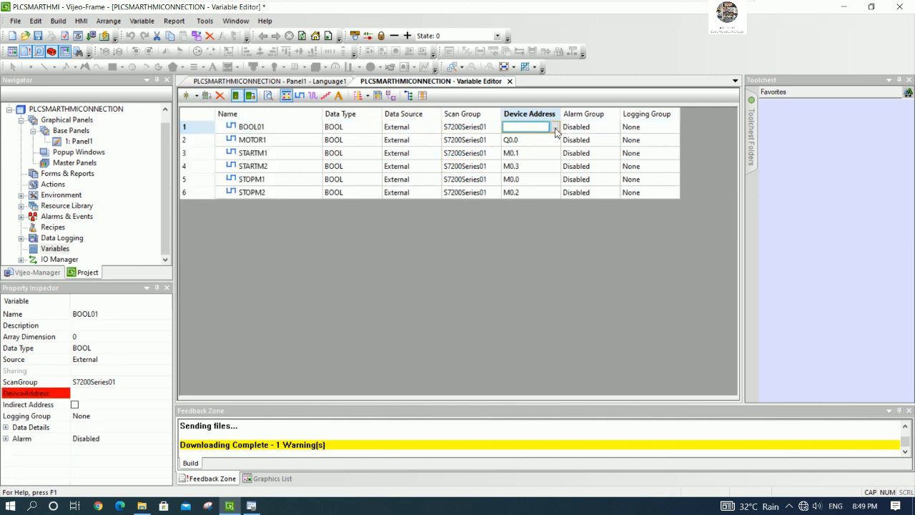
{"action": "left_click", "coordinate": [555, 128]}
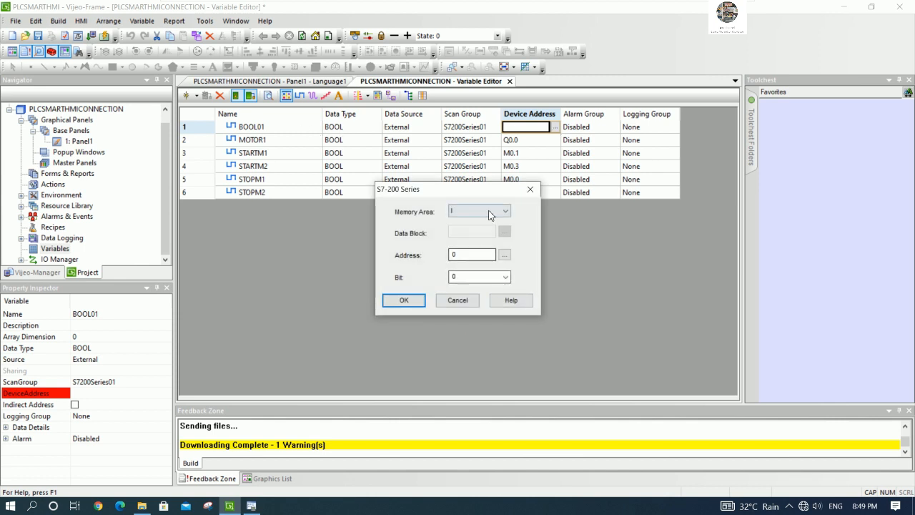
{"action": "left_click", "coordinate": [472, 210]}
{"action": "left_click", "coordinate": [470, 229]}
{"action": "left_click", "coordinate": [475, 277]}
{"action": "type", "text": "1"}
{"action": "left_click", "coordinate": [403, 300]}
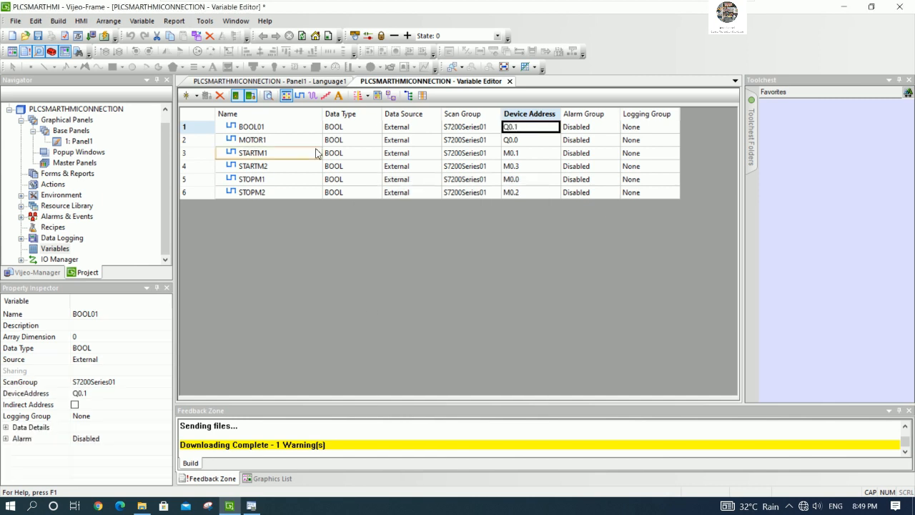
Rename the new BOOL variable with device address Q0.1 as MOTOR2
{"action": "left_click", "coordinate": [287, 133]}
{"action": "left_click", "coordinate": [287, 132]}
{"action": "type", "text": "M"}
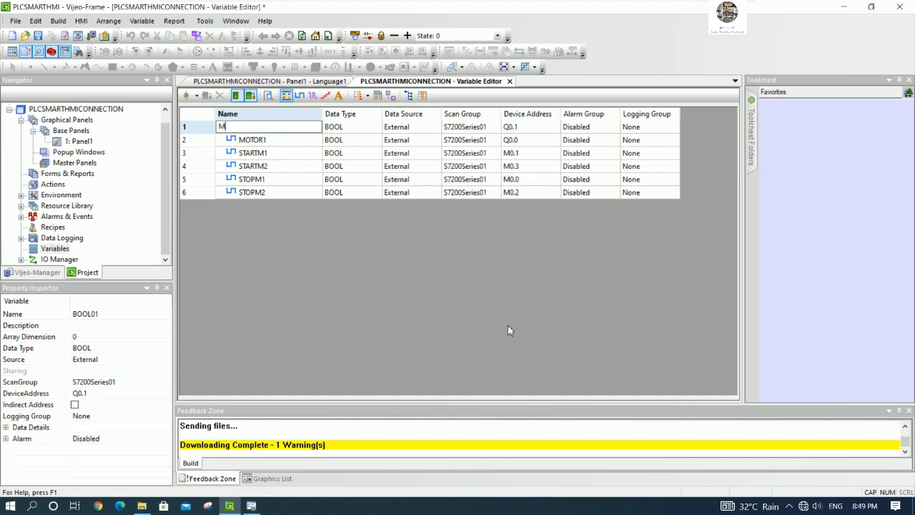
{"action": "type", "text": "OTOR2"}
{"action": "key", "text": "Return"}
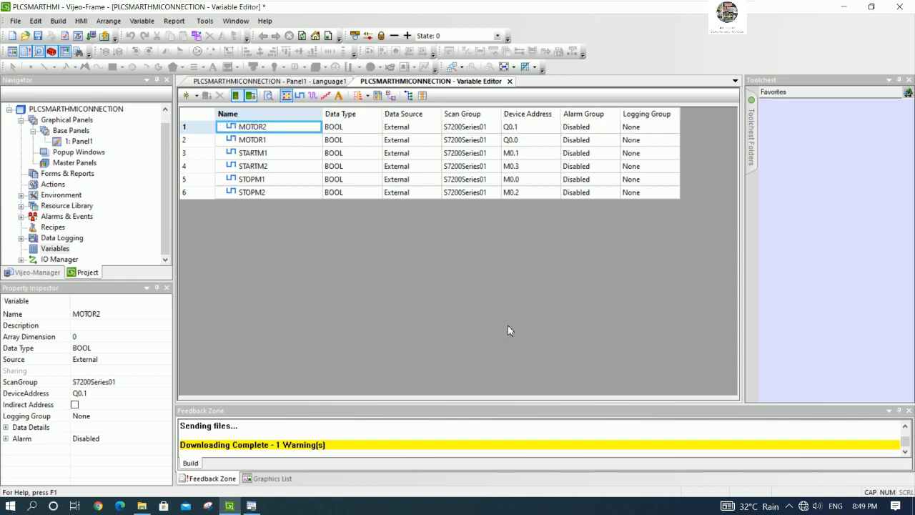
On Panel1, set the touch destination of the second motor's red stop switch to STOPM2
{"action": "left_click", "coordinate": [301, 81]}
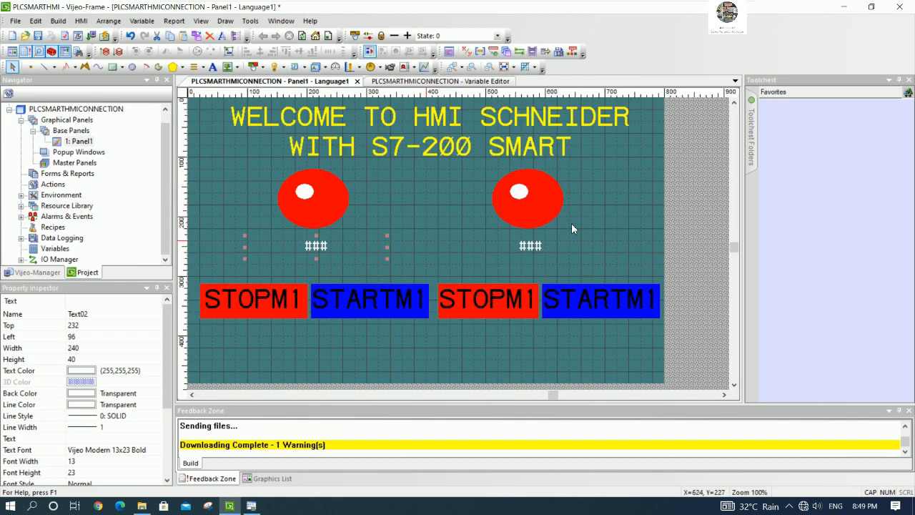
{"action": "left_click", "coordinate": [572, 227]}
{"action": "left_click", "coordinate": [483, 299]}
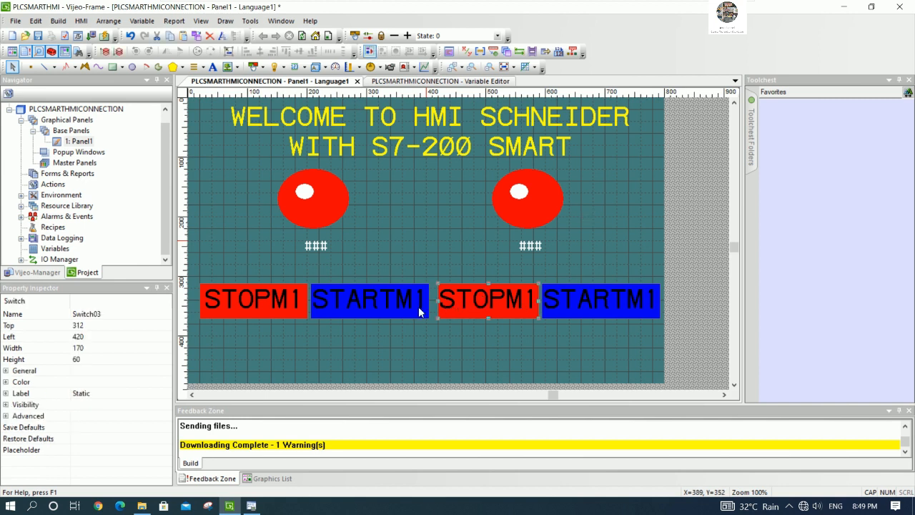
{"action": "right_click", "coordinate": [480, 302]}
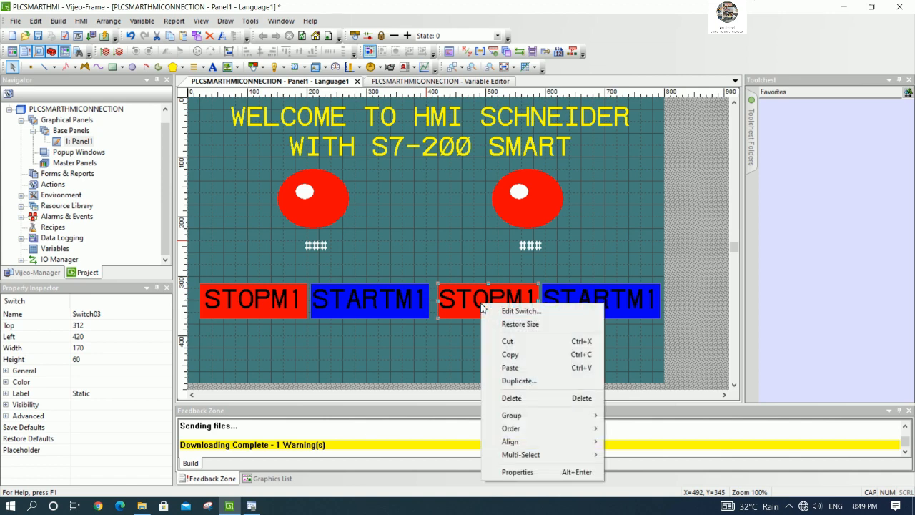
{"action": "left_click", "coordinate": [516, 473]}
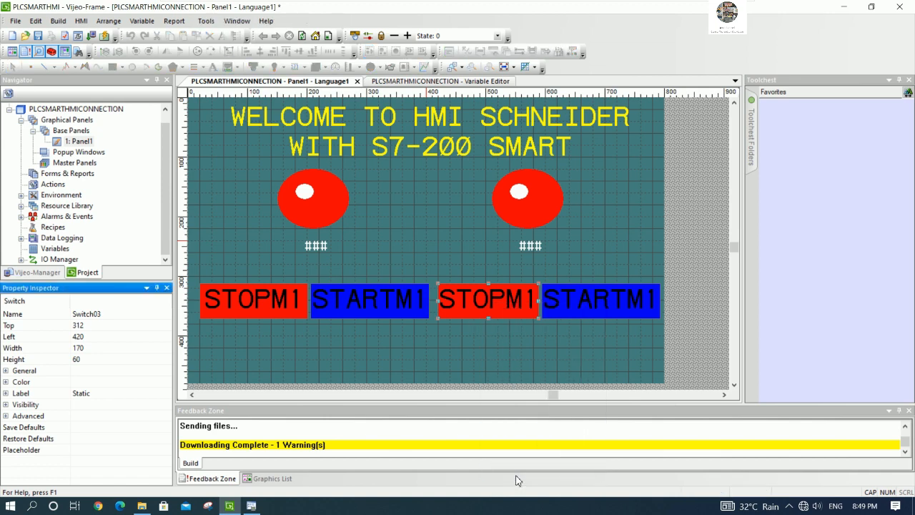
{"action": "double_click", "coordinate": [500, 307]}
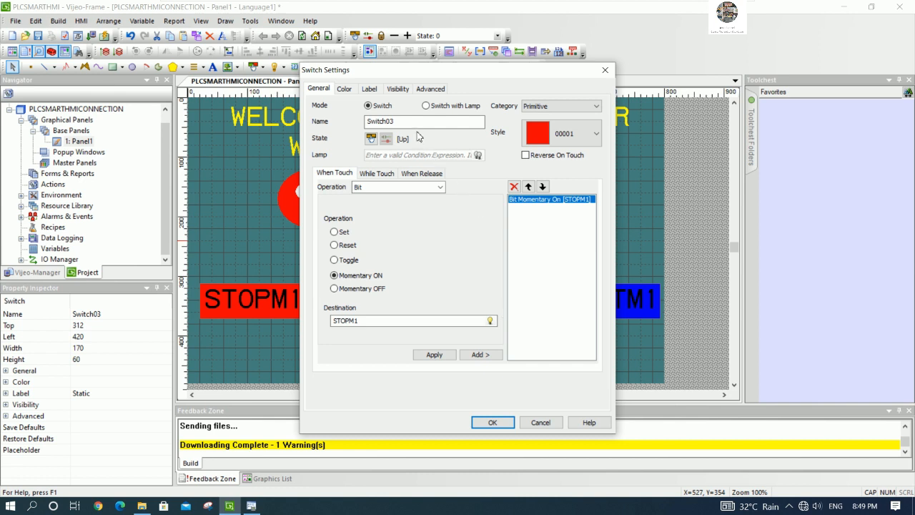
{"action": "left_click", "coordinate": [344, 88]}
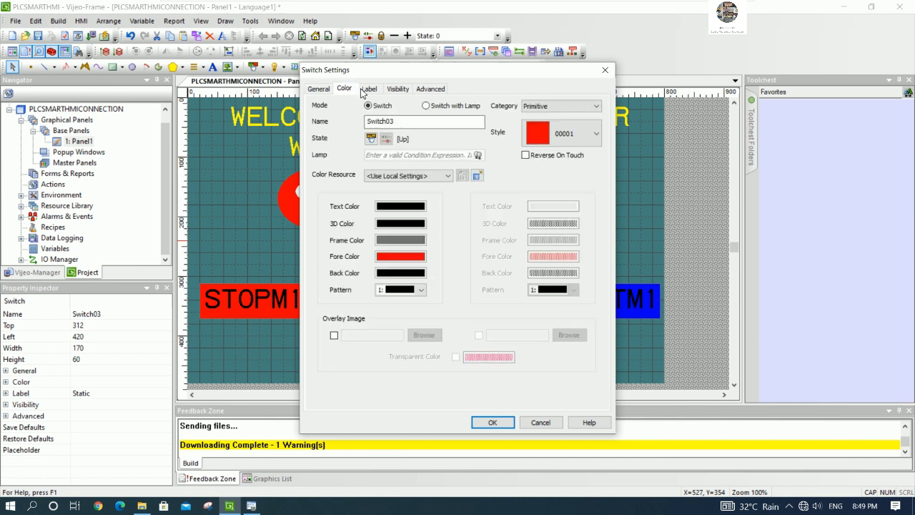
{"action": "left_click", "coordinate": [368, 90]}
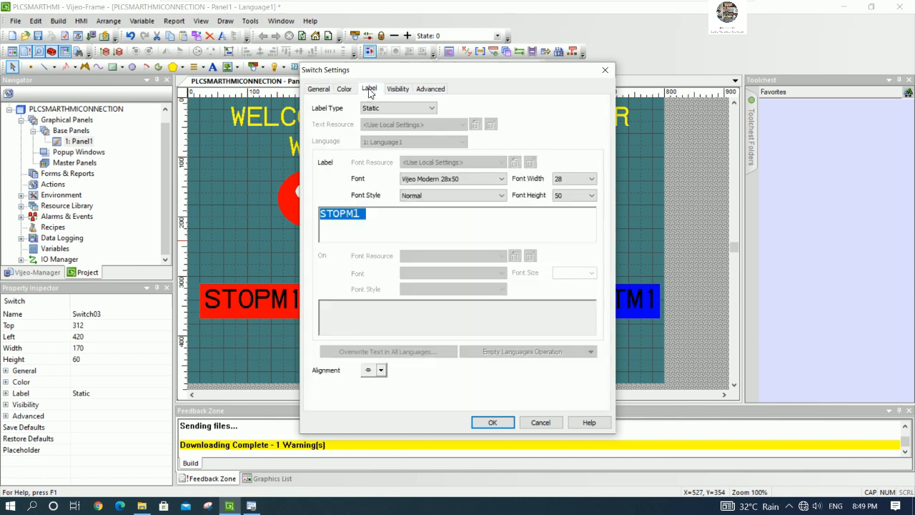
{"action": "left_click", "coordinate": [349, 91]}
{"action": "left_click", "coordinate": [318, 90]}
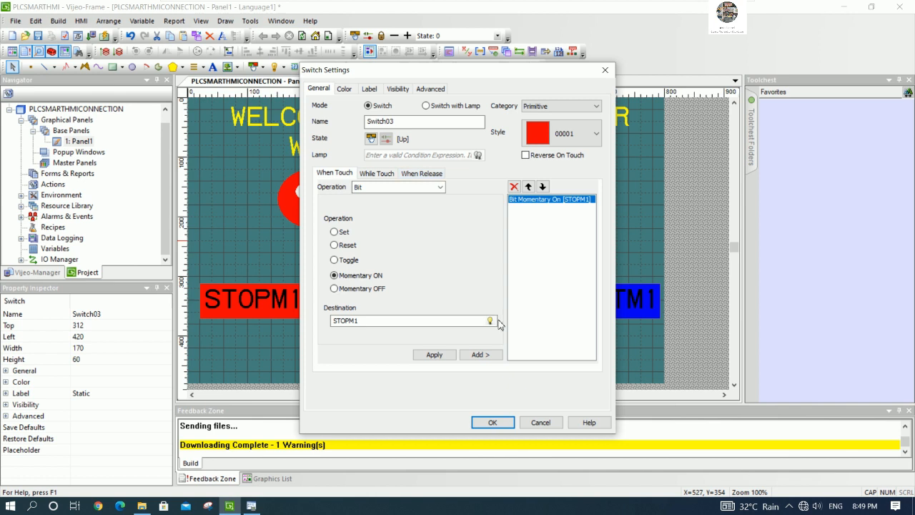
{"action": "left_click", "coordinate": [426, 325]}
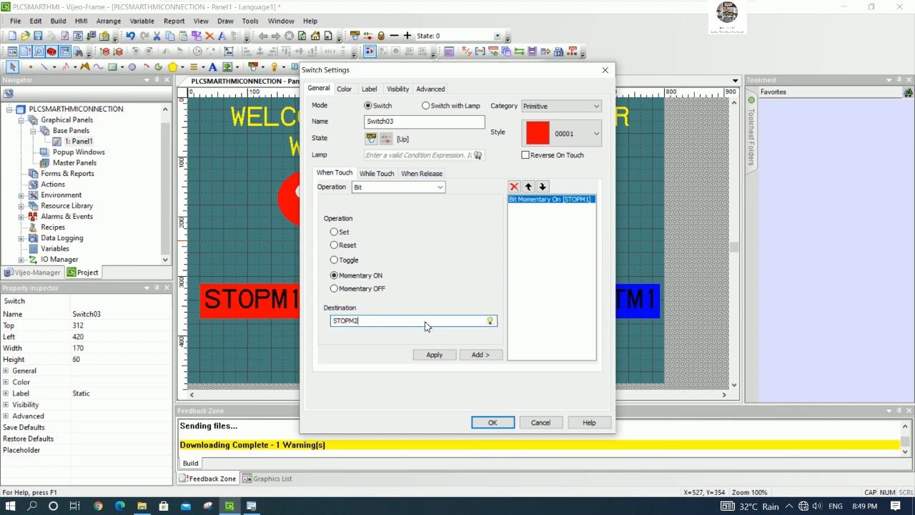
{"action": "left_click", "coordinate": [492, 422]}
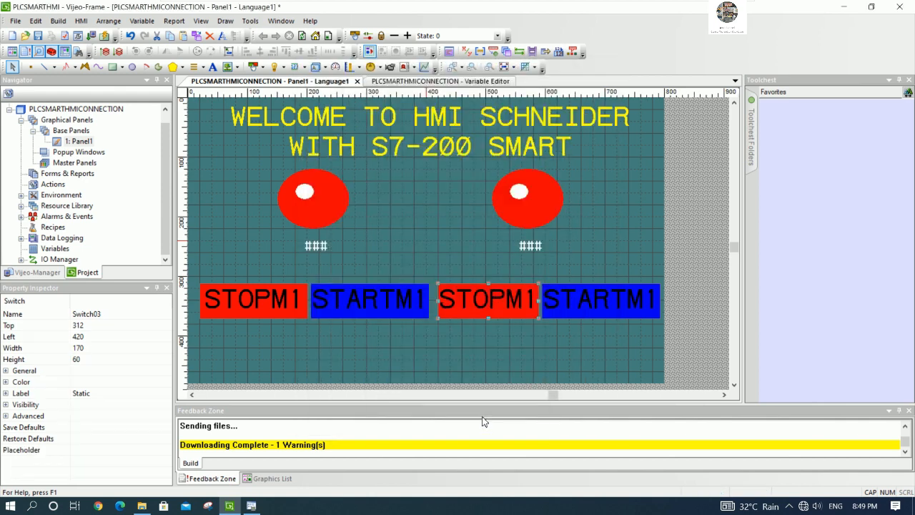
Set the touch destination of the second motor's blue start switch to STARTM2
{"action": "left_click", "coordinate": [592, 317]}
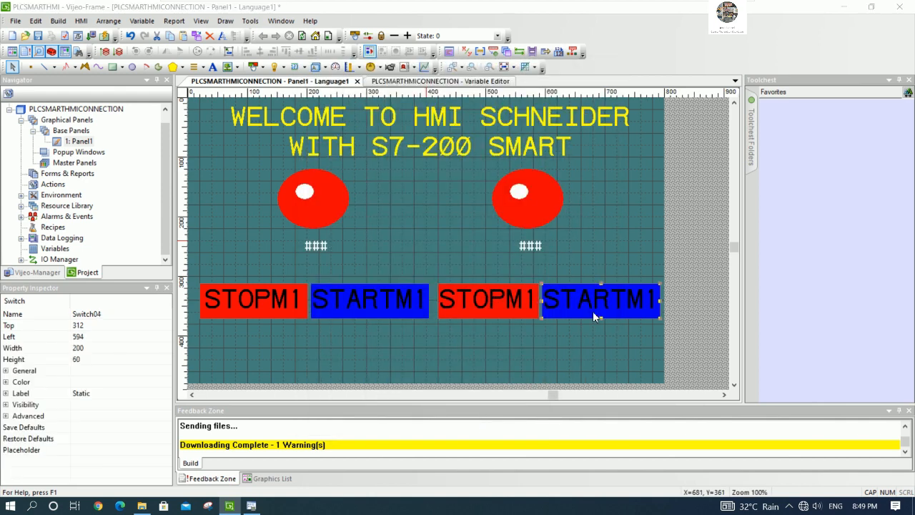
{"action": "double_click", "coordinate": [593, 317]}
{"action": "left_click", "coordinate": [398, 326]}
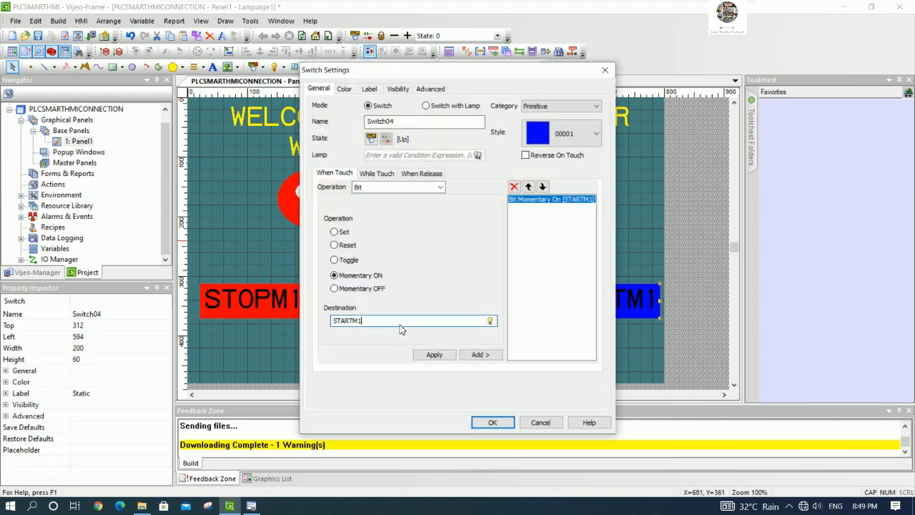
{"action": "key", "text": "BackSpace"}
{"action": "key", "text": "BackSpace"}
{"action": "key", "text": "BackSpace"}
{"action": "key", "text": "BackSpace"}
{"action": "key", "text": "BackSpace"}
{"action": "key", "text": "BackSpace"}
{"action": "key", "text": "BackSpace"}
{"action": "type", "text": "STARTM2"}
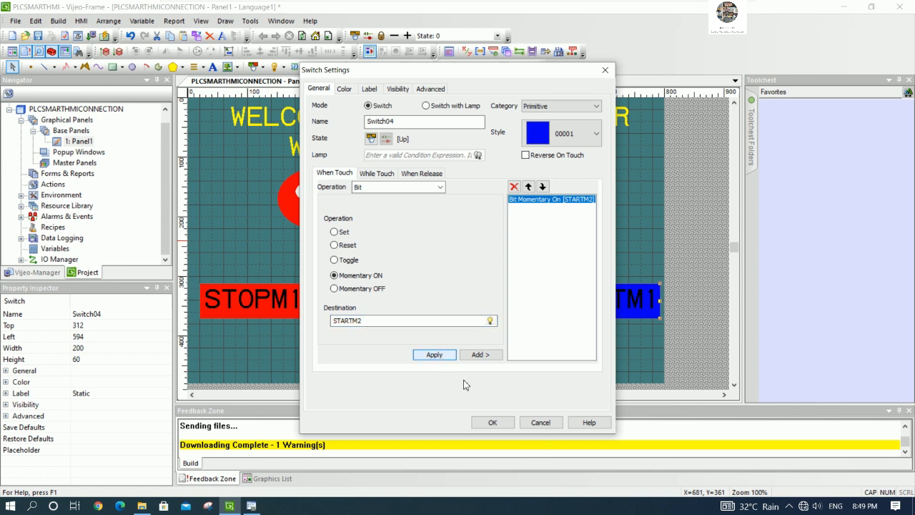
{"action": "left_click", "coordinate": [493, 421]}
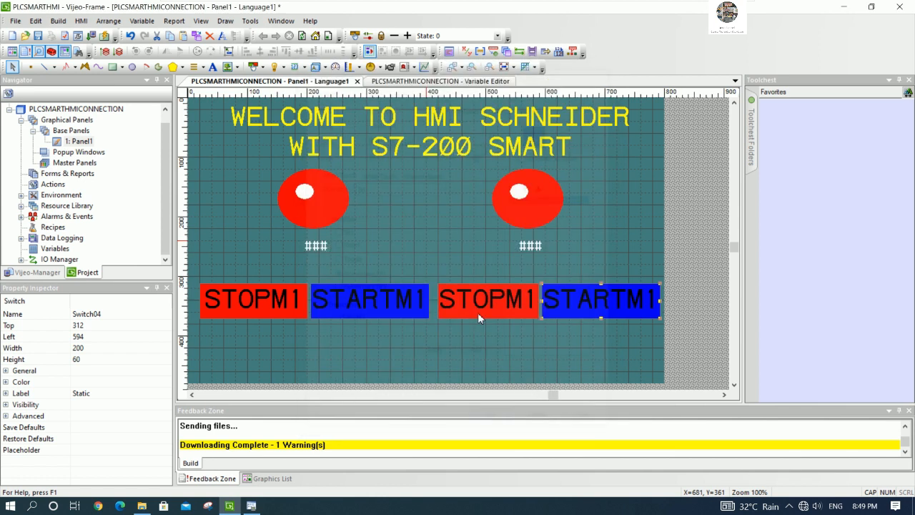
Link both the color animation and the value animation of the second motor's status text to the MOTOR2 variable
{"action": "double_click", "coordinate": [529, 247]}
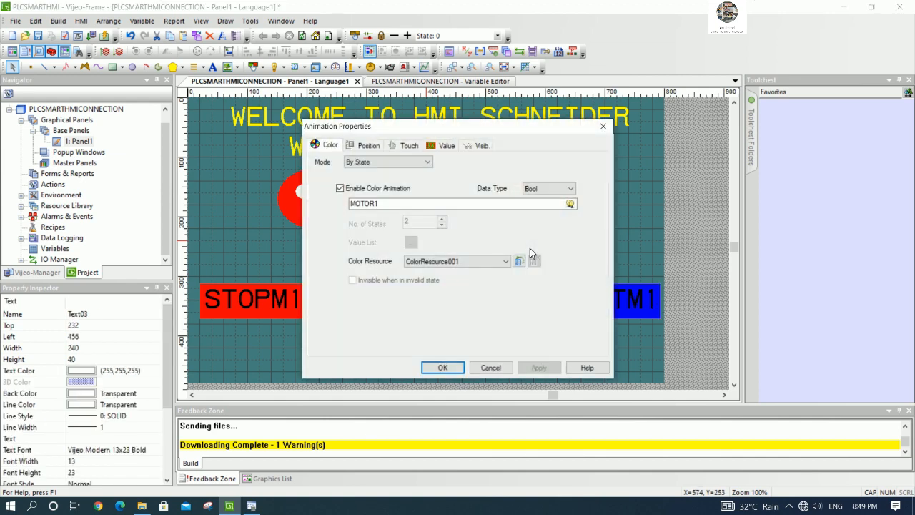
{"action": "left_click", "coordinate": [384, 206]}
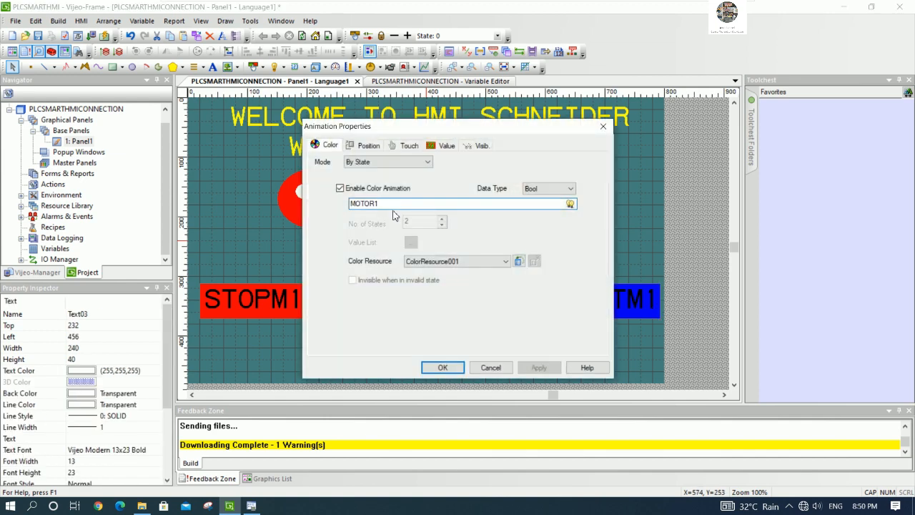
{"action": "key", "text": "BackSpace"}
{"action": "type", "text": "2"}
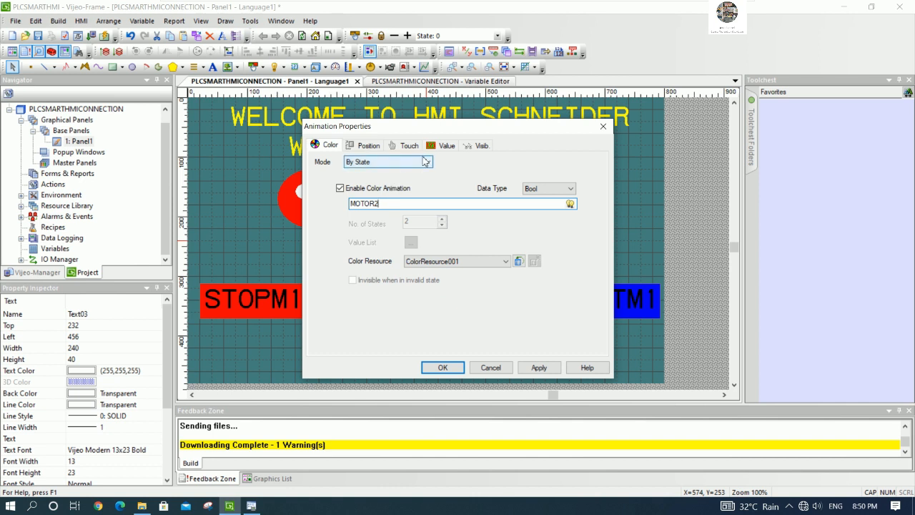
{"action": "left_click", "coordinate": [446, 147]}
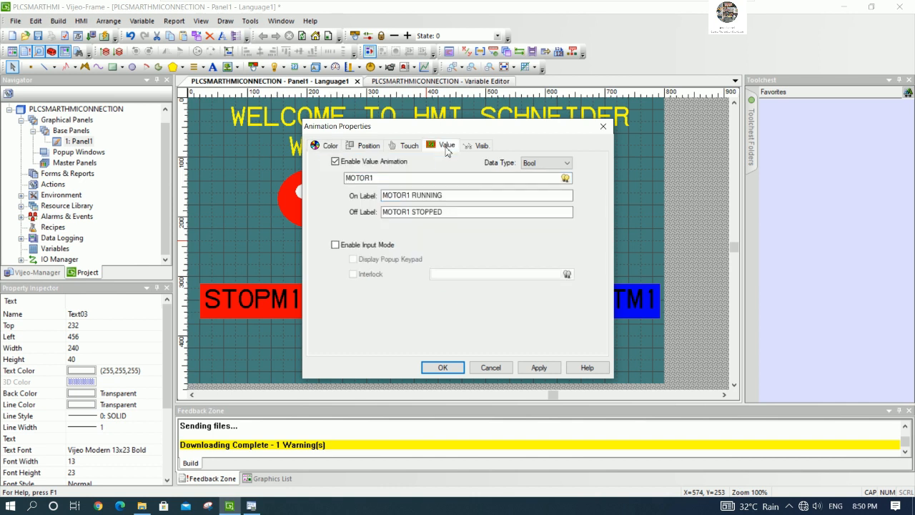
{"action": "left_click", "coordinate": [400, 183]}
{"action": "key", "text": "BackSpace"}
{"action": "type", "text": "2"}
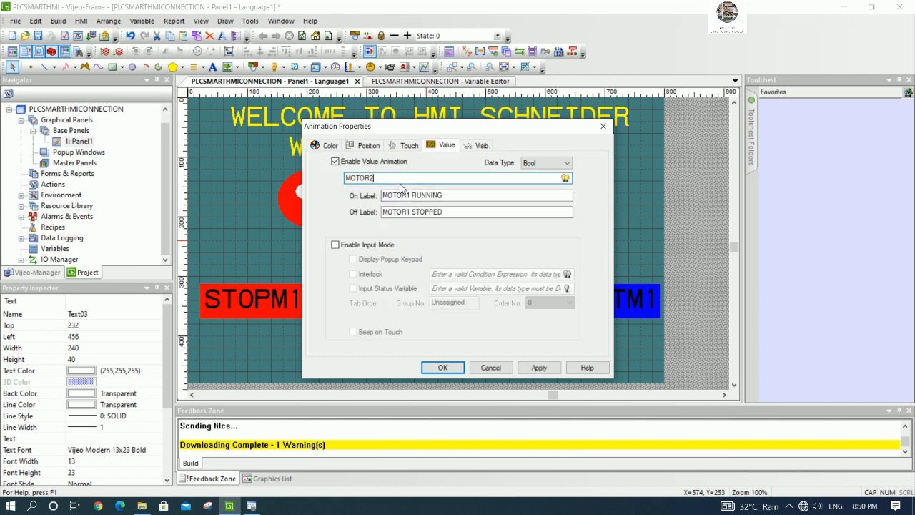
Set the status text's on label to MOTOR2 RUNNING and its off label to MOTOR2 STOPPED
{"action": "left_click", "coordinate": [416, 198]}
{"action": "left_click", "coordinate": [410, 198]}
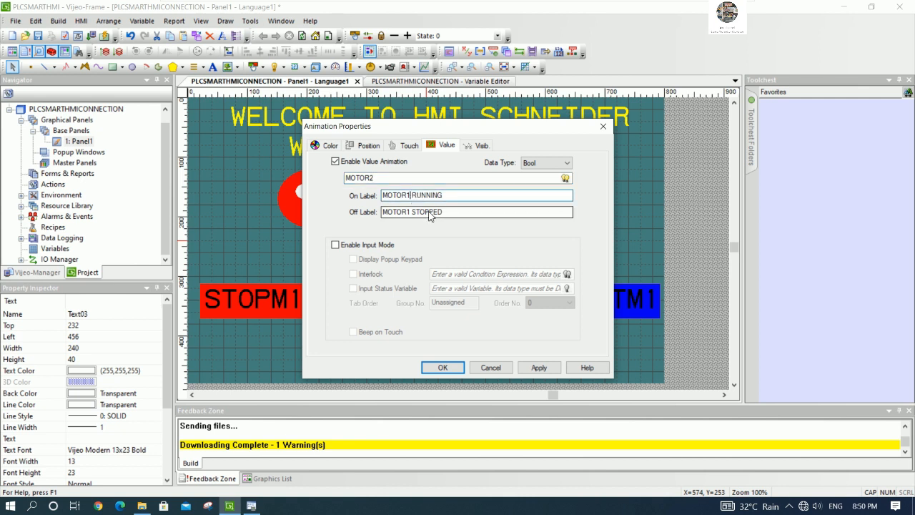
{"action": "key", "text": "BackSpace"}
{"action": "type", "text": "2"}
{"action": "left_click", "coordinate": [411, 214]}
{"action": "key", "text": "BackSpace"}
{"action": "type", "text": "2"}
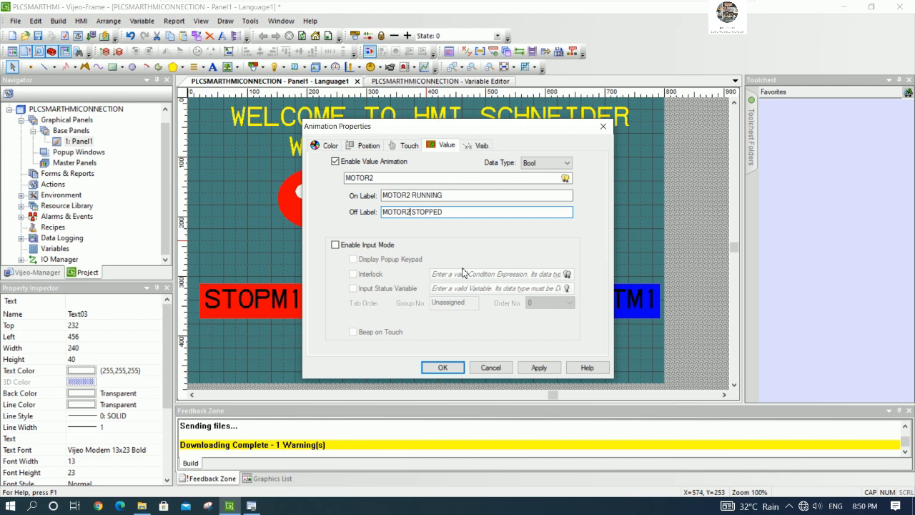
{"action": "left_click", "coordinate": [443, 367]}
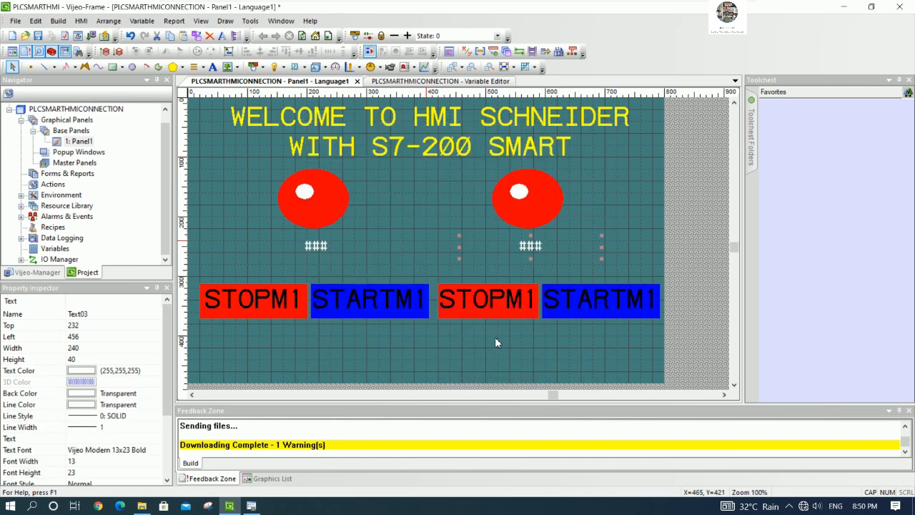
Edit the variable assigned to the second motor's lamp and accept the lamp settings
{"action": "left_click", "coordinate": [627, 217]}
{"action": "double_click", "coordinate": [539, 198]}
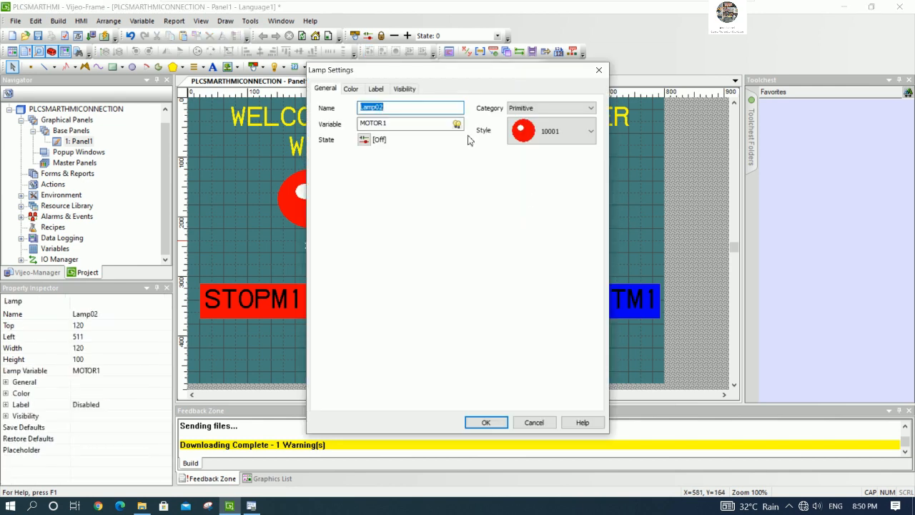
{"action": "left_click", "coordinate": [404, 126]}
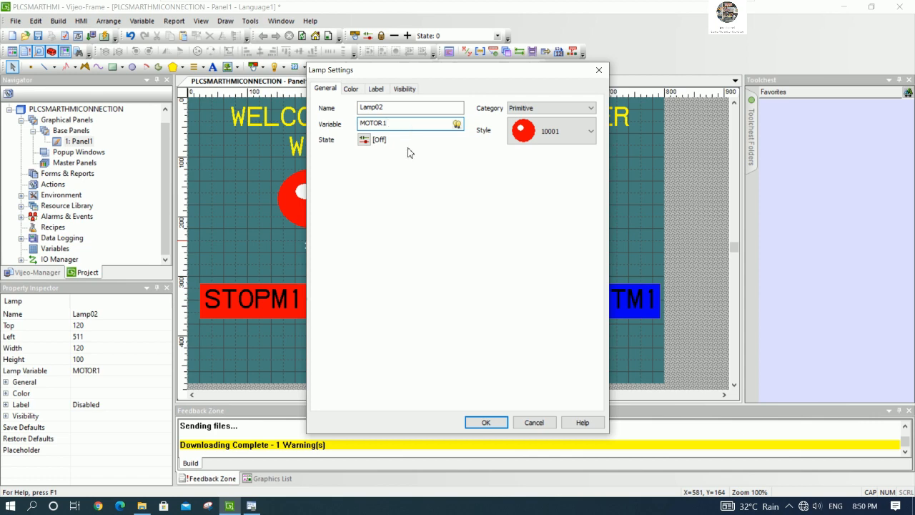
{"action": "left_click", "coordinate": [486, 421]}
{"action": "left_click", "coordinate": [642, 202]}
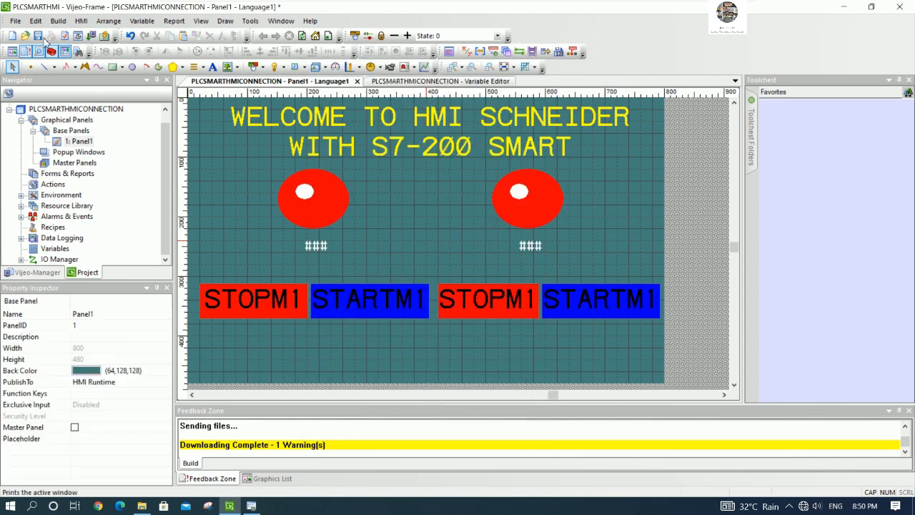
Run the panel in the runtime simulation, close it, and save the project
{"action": "left_click", "coordinate": [104, 35]}
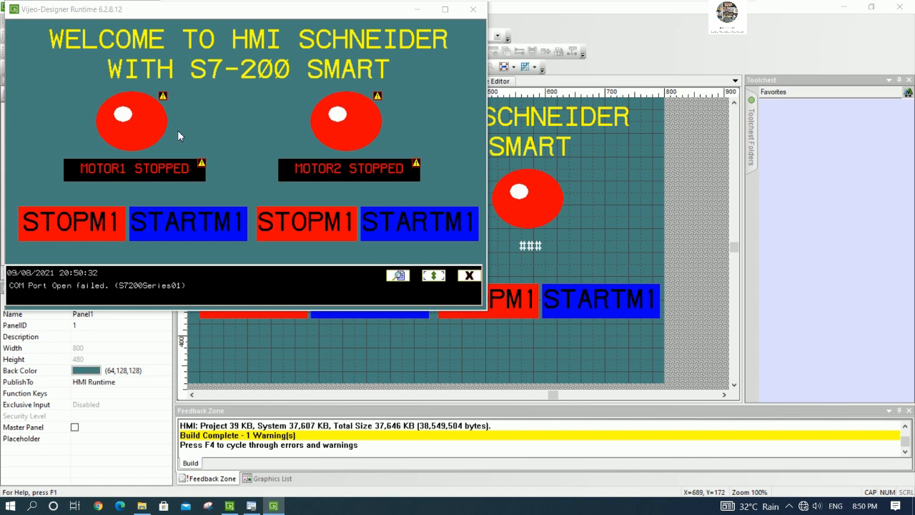
{"action": "left_click", "coordinate": [473, 10]}
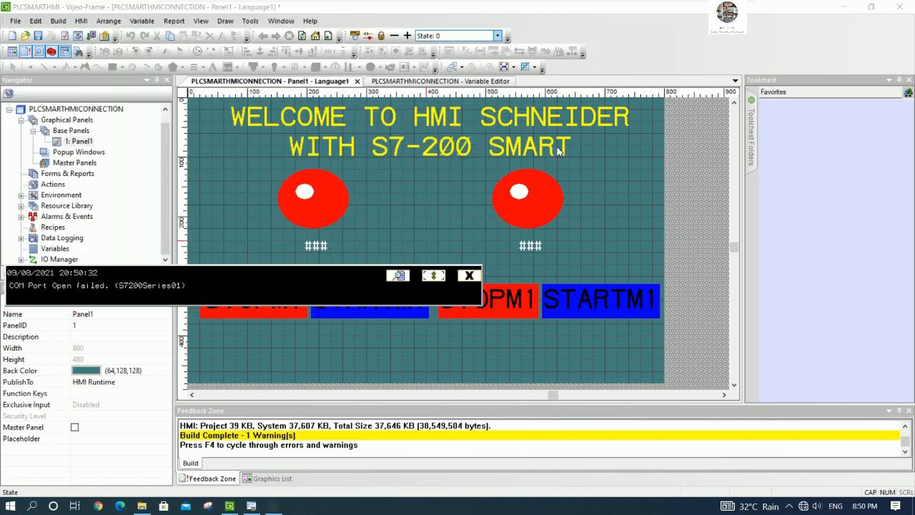
{"action": "left_click", "coordinate": [38, 36]}
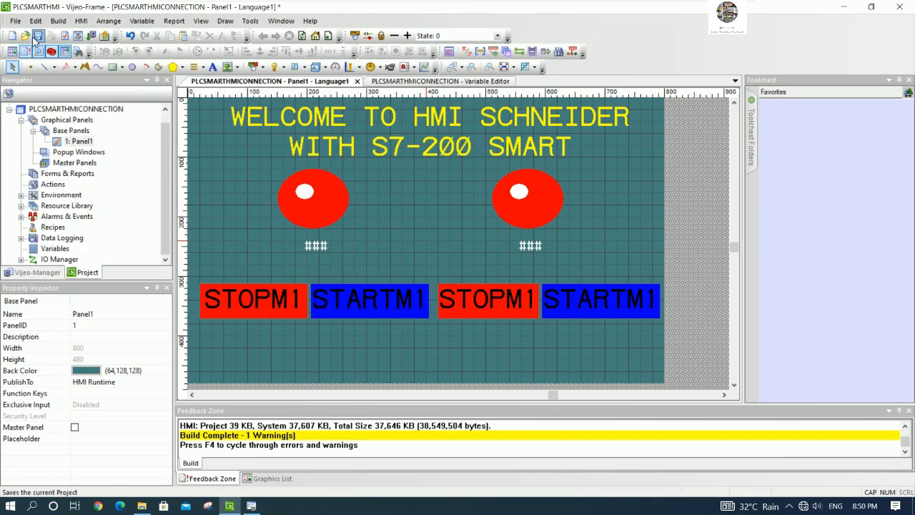
Download the project to the HMI target, agreeing to save it for the backup
{"action": "left_click", "coordinate": [92, 35]}
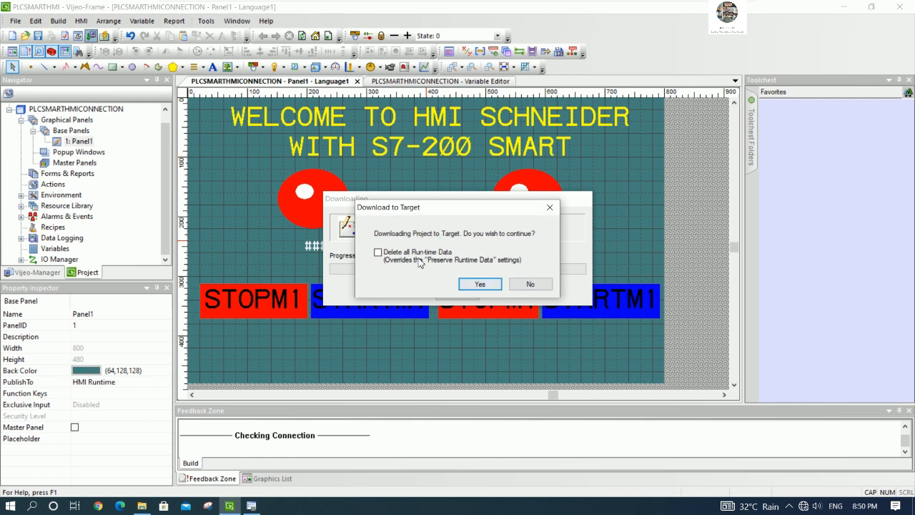
{"action": "left_click", "coordinate": [477, 283]}
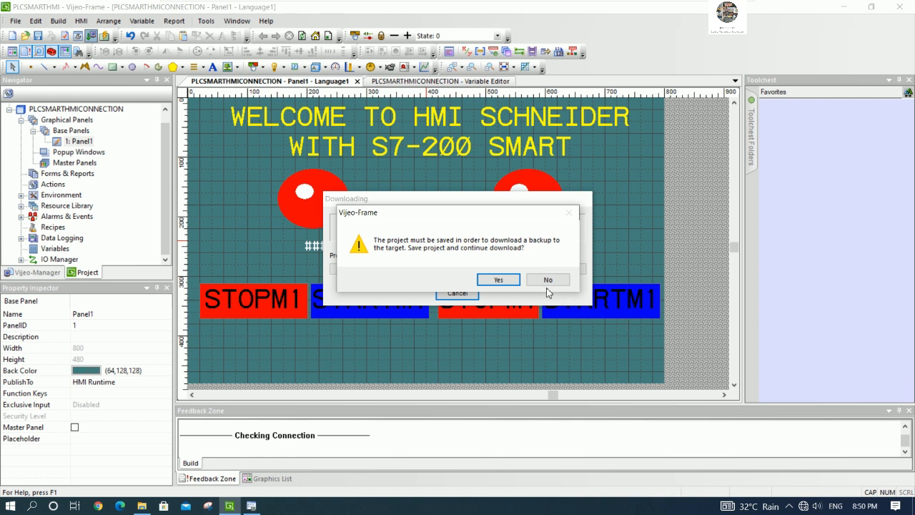
{"action": "left_click", "coordinate": [499, 279]}
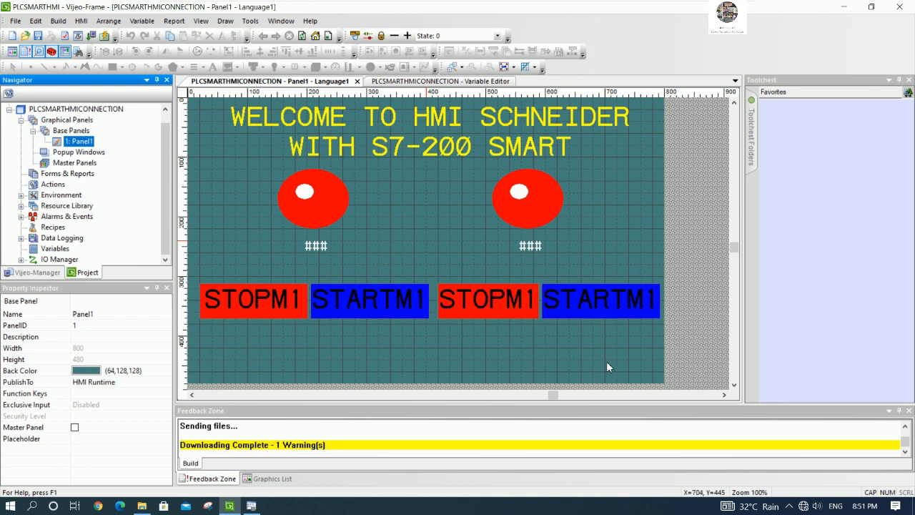
Set the label of the second motor's red stop switch to STOPM2
{"action": "left_click", "coordinate": [500, 307]}
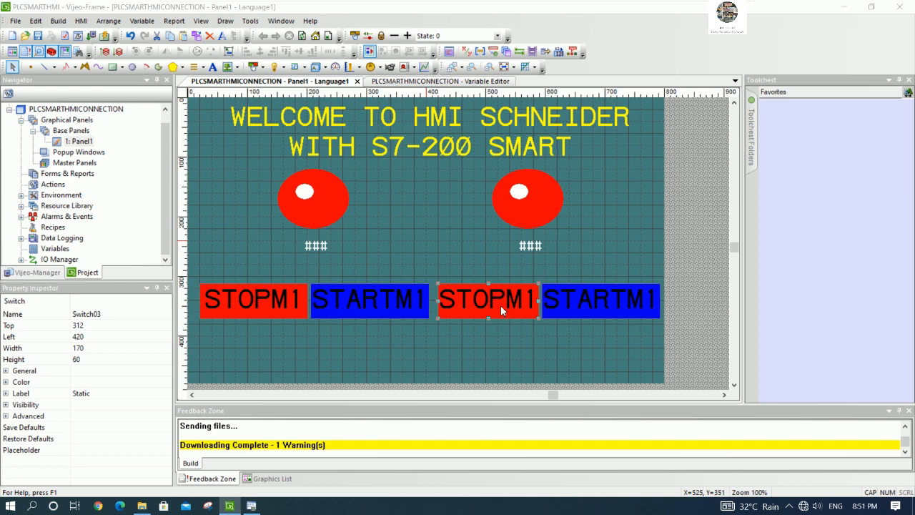
{"action": "double_click", "coordinate": [501, 306]}
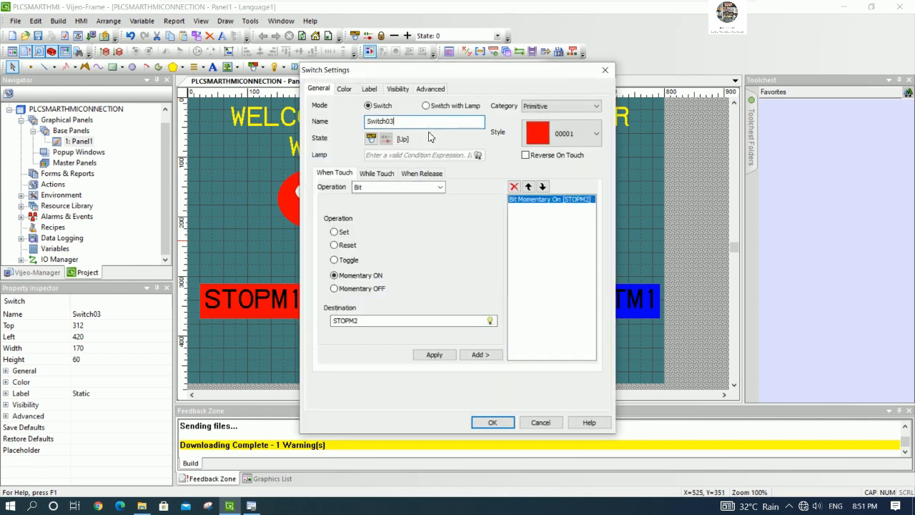
{"action": "left_click", "coordinate": [371, 89]}
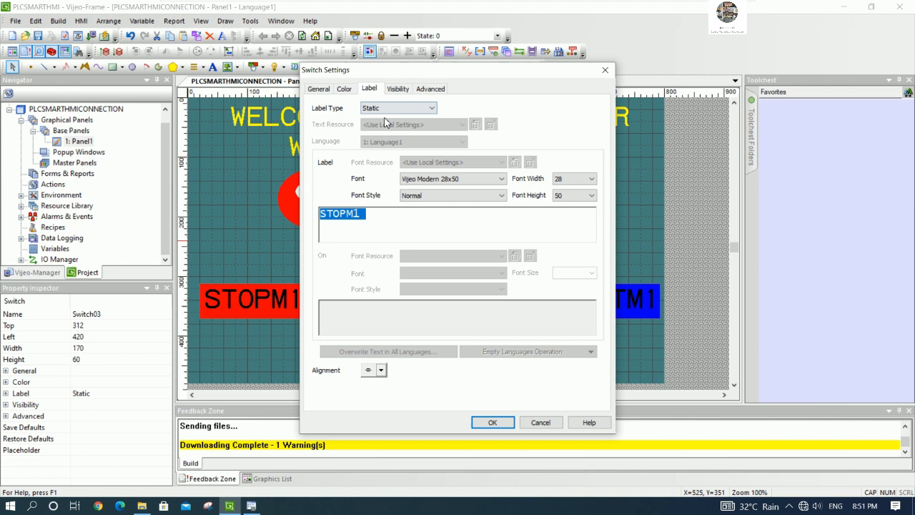
{"action": "left_click", "coordinate": [366, 216]}
{"action": "key", "text": "BackSpace"}
{"action": "type", "text": "1"}
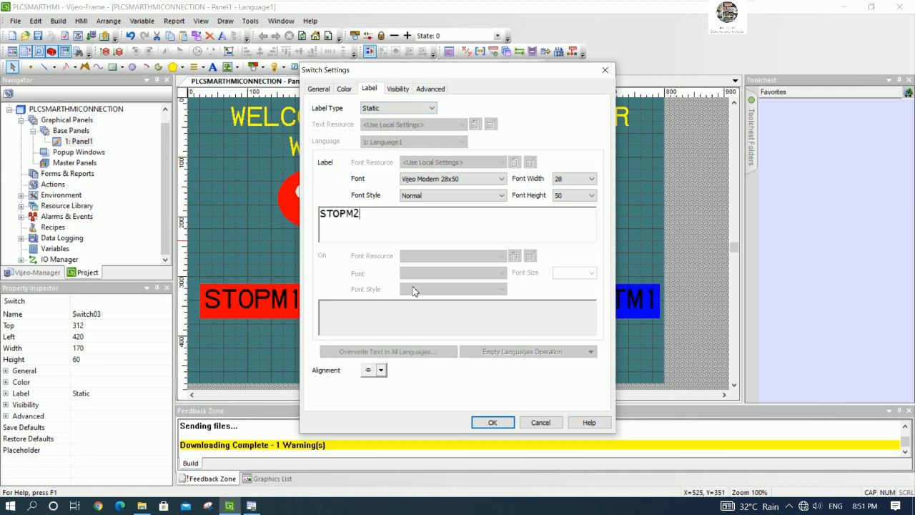
{"action": "left_click", "coordinate": [492, 423]}
Set the label of the second motor's blue start switch to STARTM2 and save the project
{"action": "double_click", "coordinate": [586, 305]}
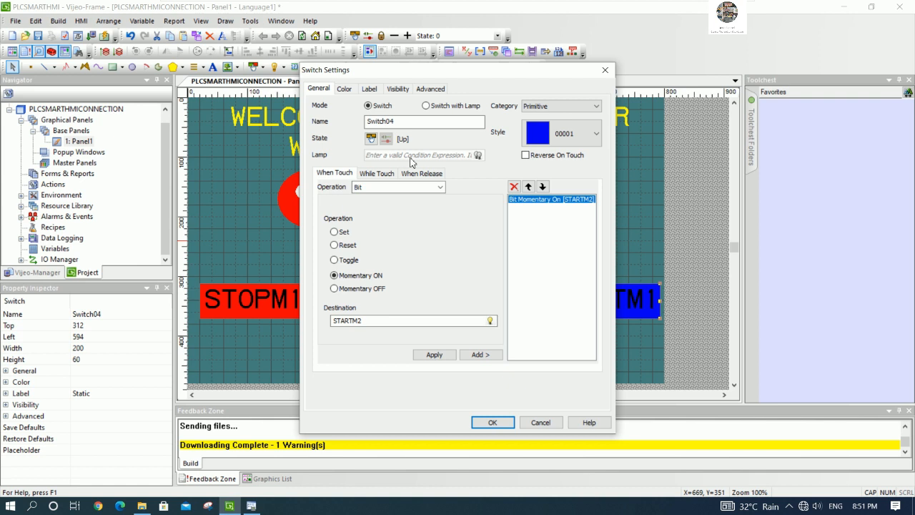
{"action": "left_click", "coordinate": [369, 89]}
{"action": "left_click", "coordinate": [387, 216]}
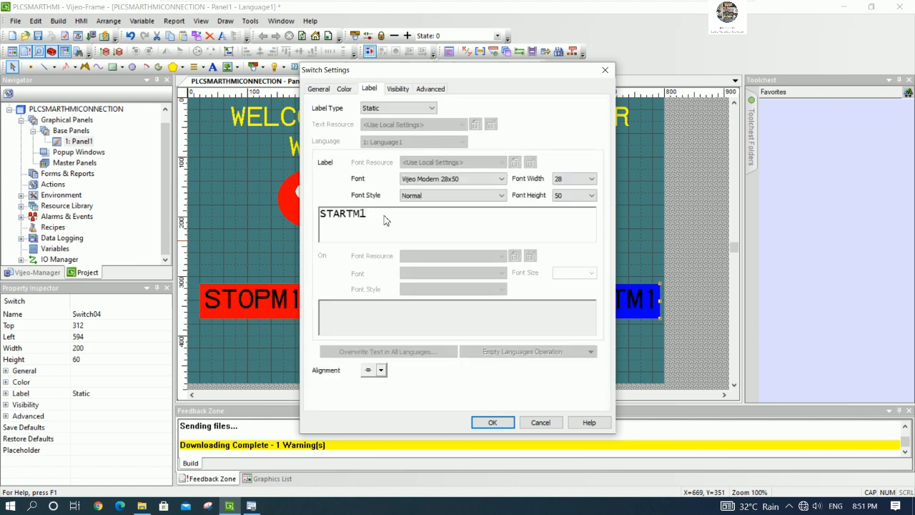
{"action": "key", "text": "BackSpace"}
{"action": "type", "text": "2"}
{"action": "left_click", "coordinate": [492, 422]}
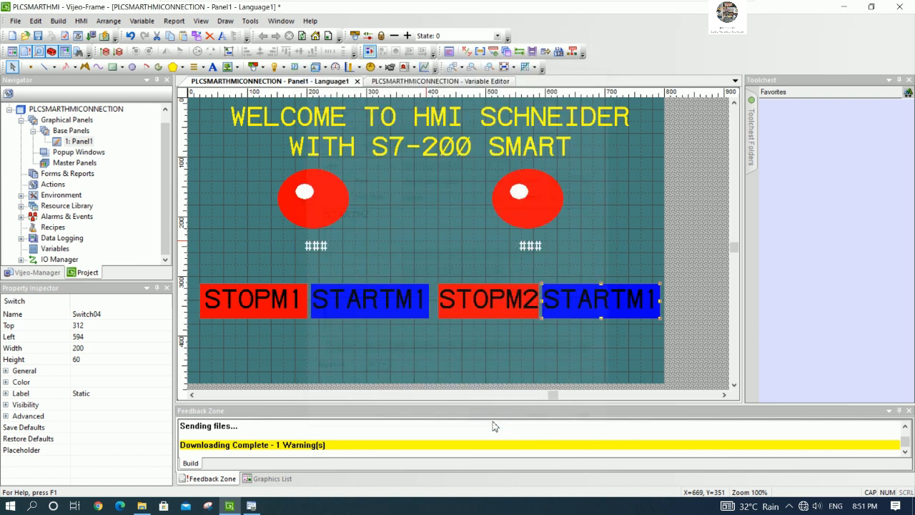
{"action": "left_click", "coordinate": [213, 171]}
{"action": "key", "text": "ctrl+s"}
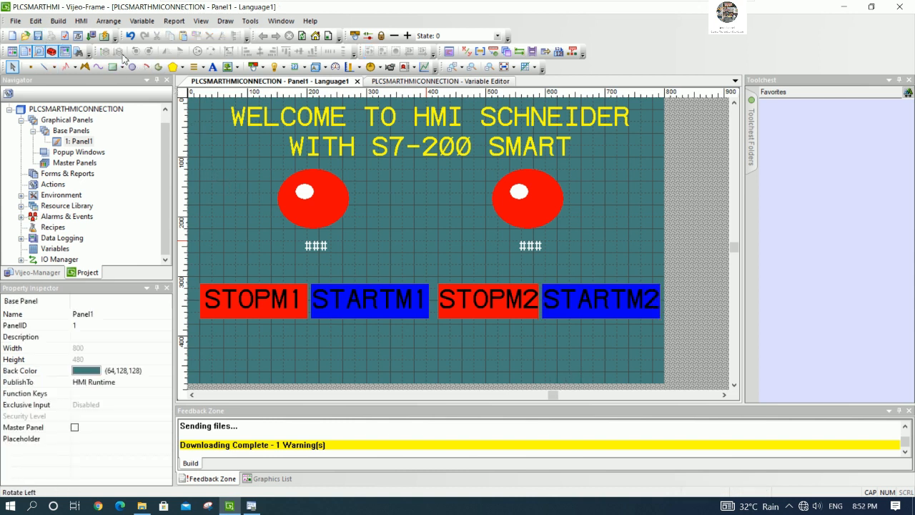
Download the panel with the corrected motor 2 switch labels to the HMI target, saving the project when asked
{"action": "left_click", "coordinate": [90, 37]}
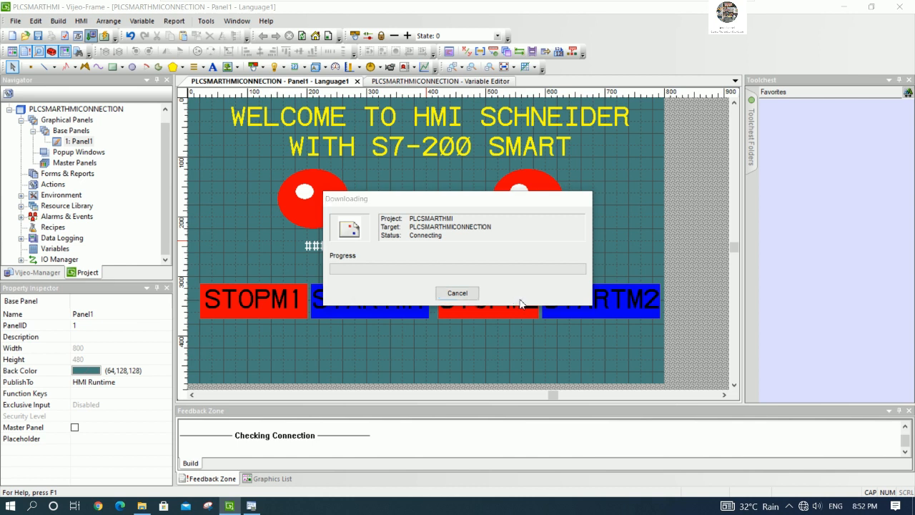
{"action": "left_click", "coordinate": [478, 284]}
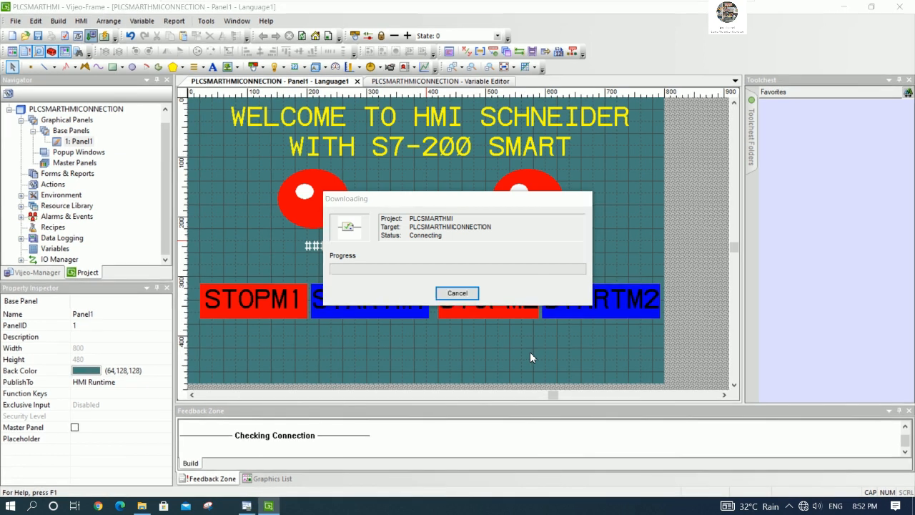
{"action": "left_click", "coordinate": [501, 280]}
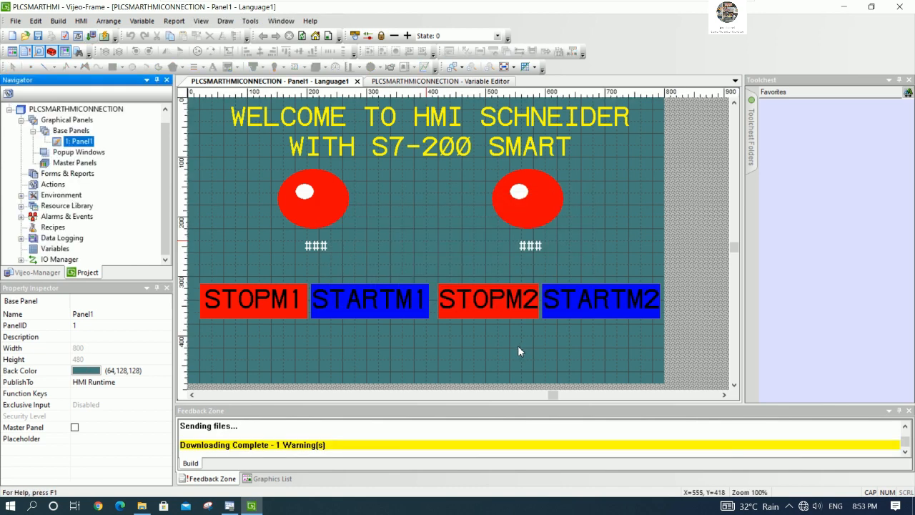
Switch to STEP 7-Micro/WIN SMART and monitor the live status of both motor networks in the MAIN block
{"action": "left_click", "coordinate": [229, 505]}
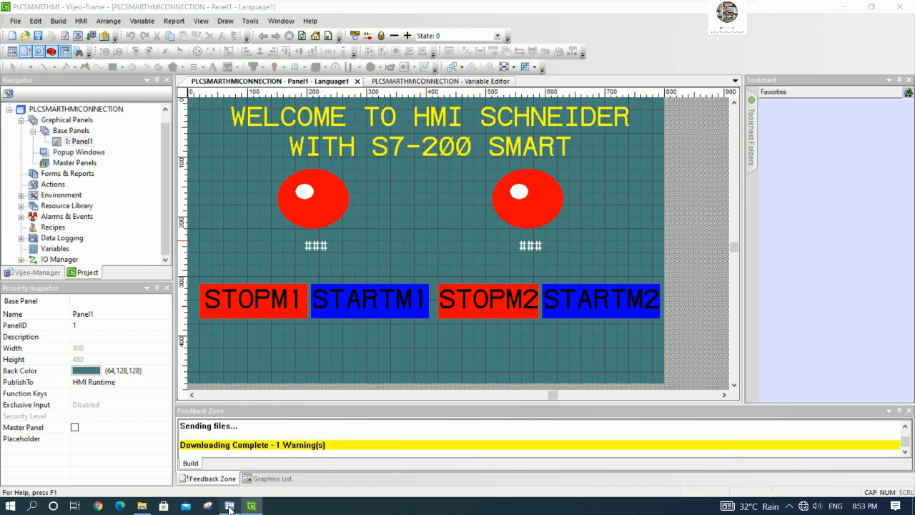
{"action": "scroll", "coordinate": [427, 239], "scroll_direction": "up", "scroll_amount": 2}
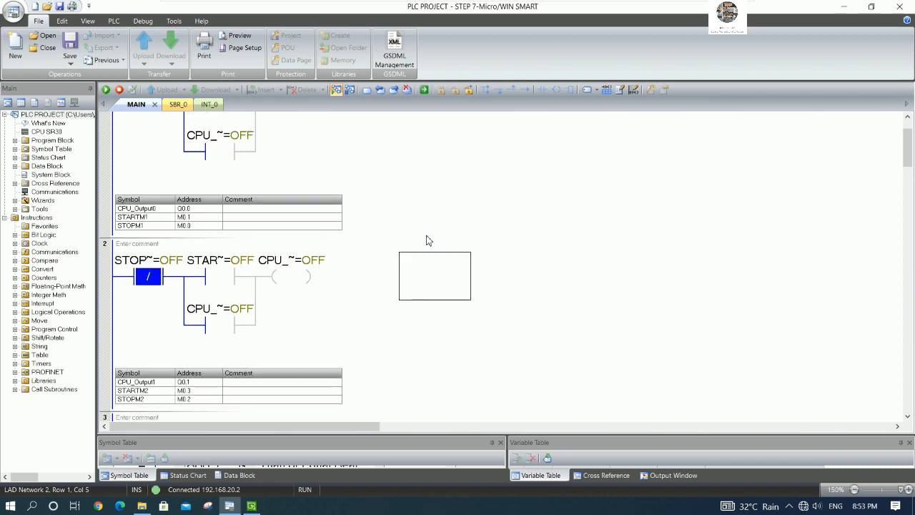
{"action": "scroll", "coordinate": [426, 240], "scroll_direction": "up", "scroll_amount": 1}
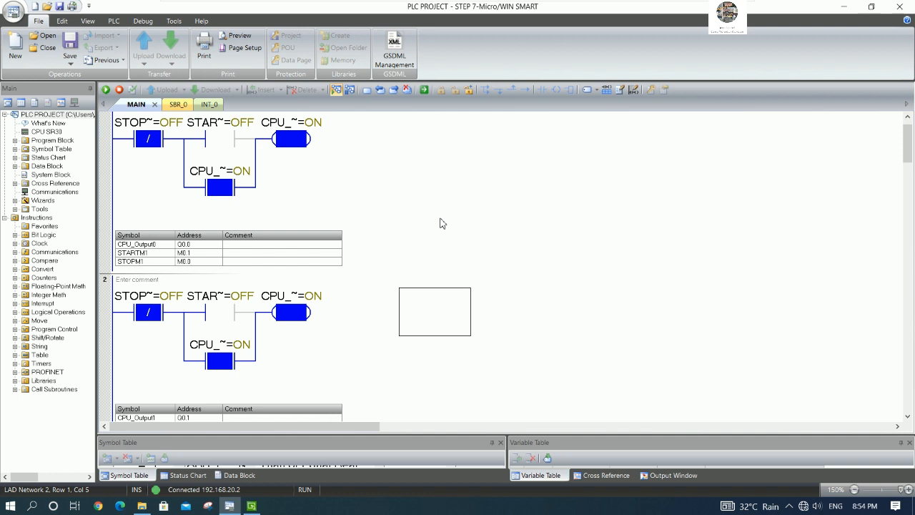
{"action": "left_click", "coordinate": [412, 212]}
{"action": "left_click", "coordinate": [386, 175]}
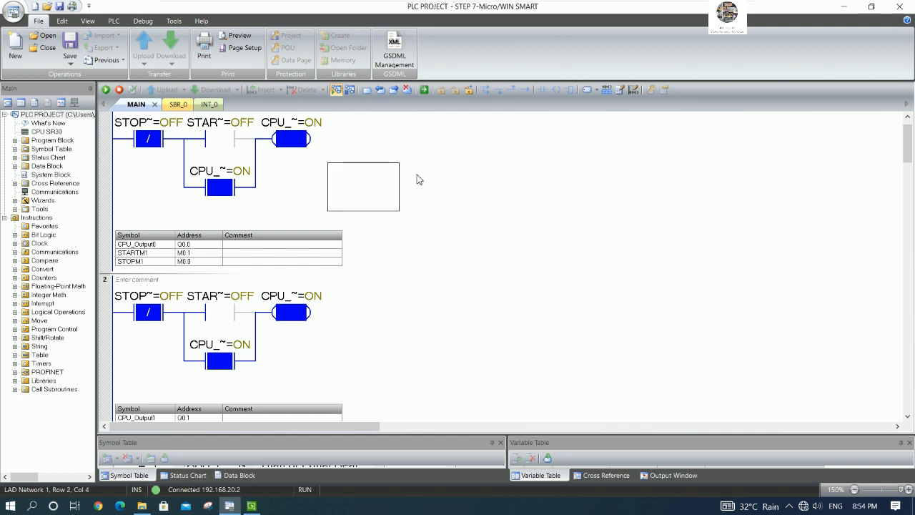
{"action": "left_click", "coordinate": [380, 165]}
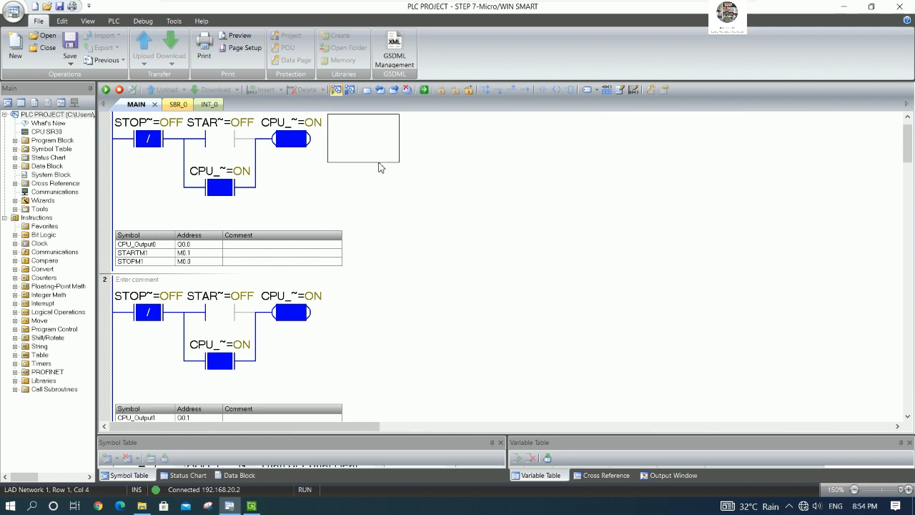
{"action": "left_click", "coordinate": [419, 196]}
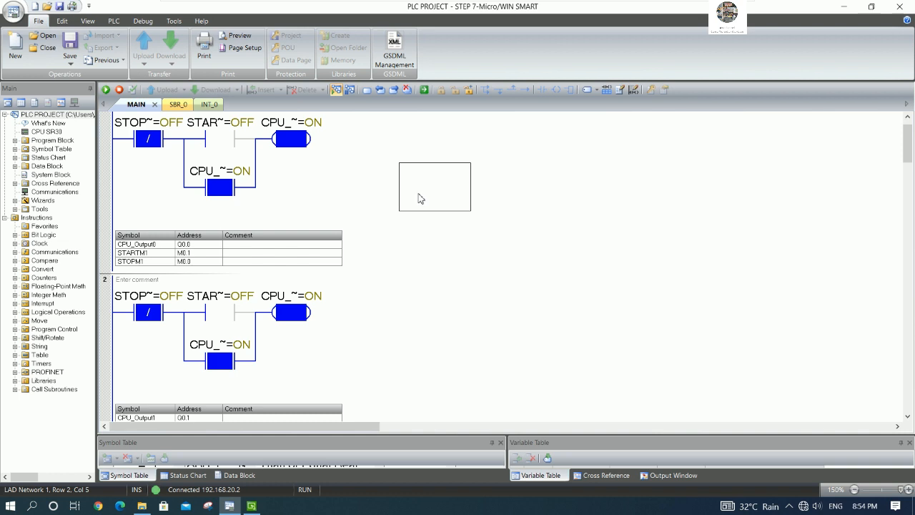
Switch back to Vijeo Designer and open the general settings of the PLCSMARTHMICONNECTION target to review them
{"action": "left_click", "coordinate": [262, 505]}
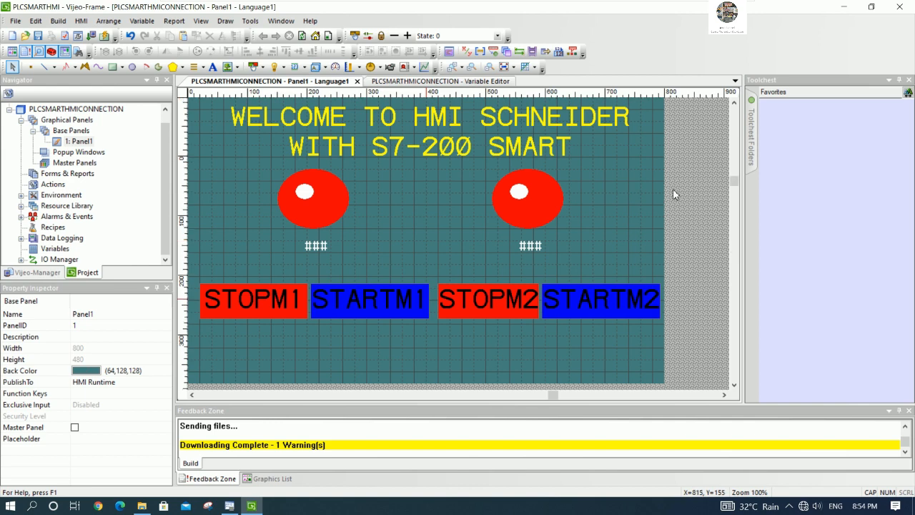
{"action": "scroll", "coordinate": [673, 189], "scroll_direction": "up", "scroll_amount": 3}
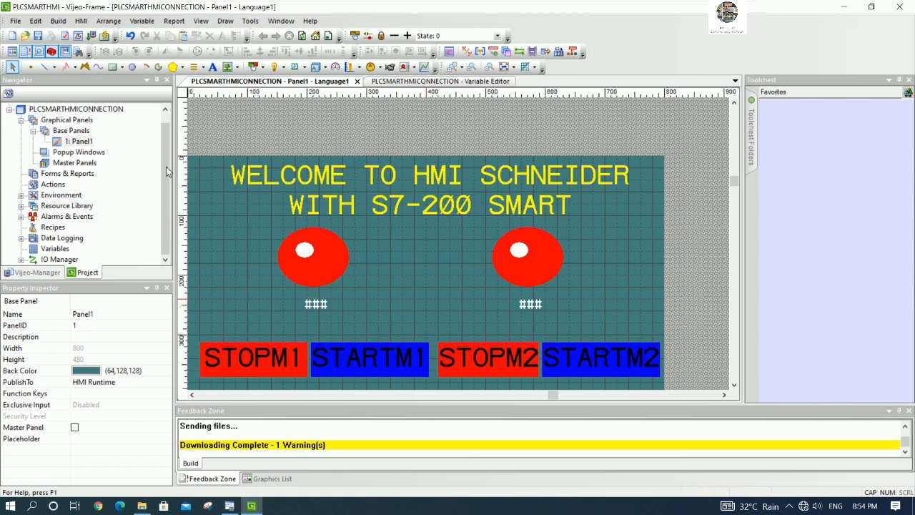
{"action": "scroll", "coordinate": [163, 166], "scroll_direction": "up", "scroll_amount": 1}
{"action": "double_click", "coordinate": [91, 121]}
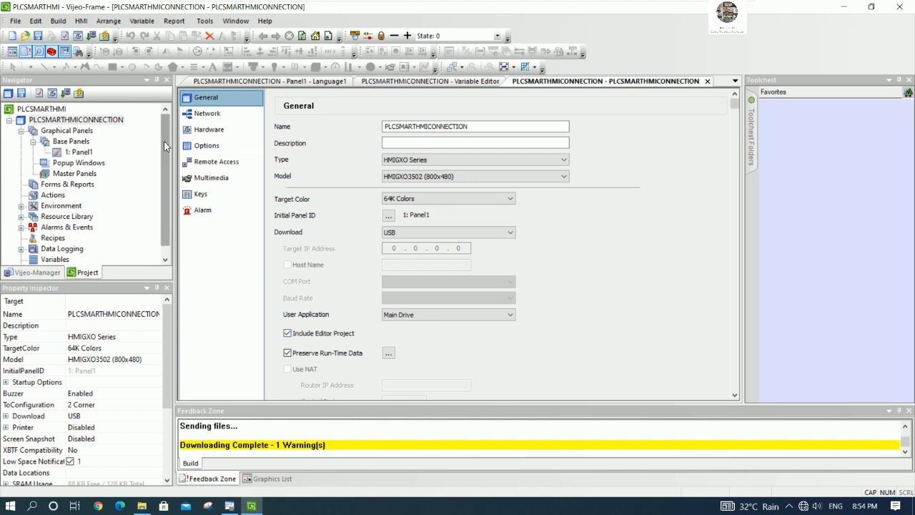
{"action": "left_click", "coordinate": [71, 120]}
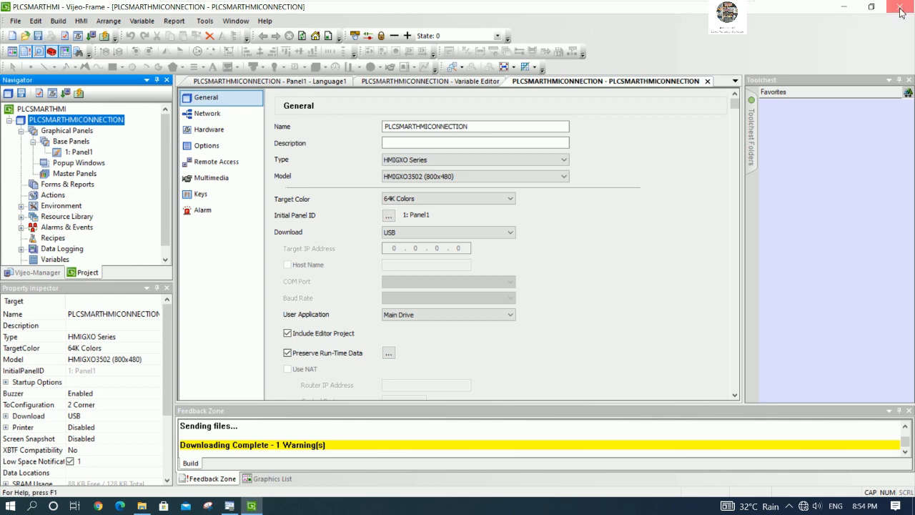
Clear the desktop by closing Vijeo Designer and the project folder window and minimizing STEP 7-Micro/WIN SMART
{"action": "key", "text": "ctrl+F4"}
{"action": "key", "text": "ctrl+F4"}
{"action": "key", "text": "alt+F4"}
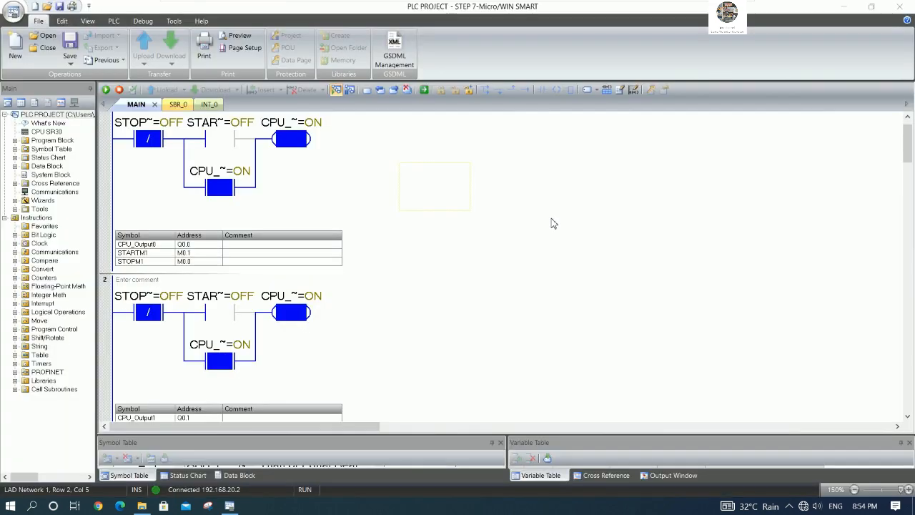
{"action": "left_click", "coordinate": [841, 8]}
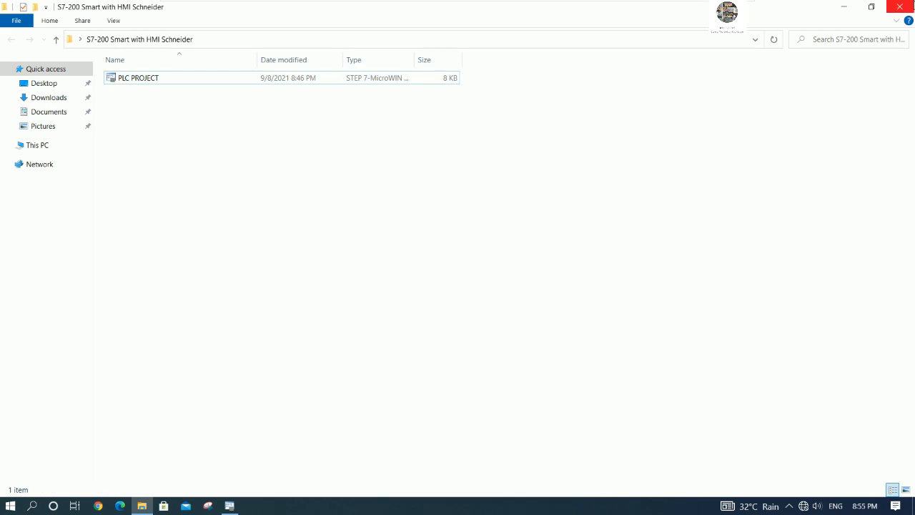
{"action": "left_click", "coordinate": [911, 4]}
{"action": "right_click", "coordinate": [468, 247]}
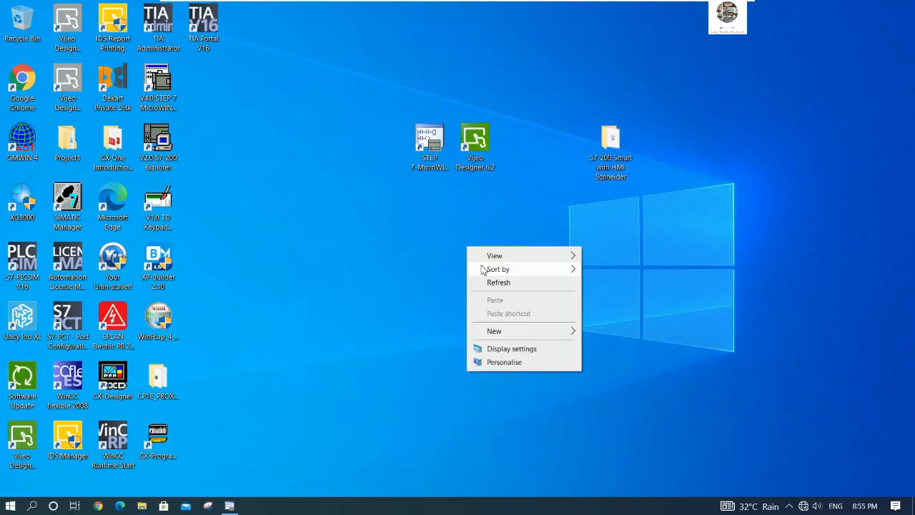
{"action": "left_click", "coordinate": [490, 282]}
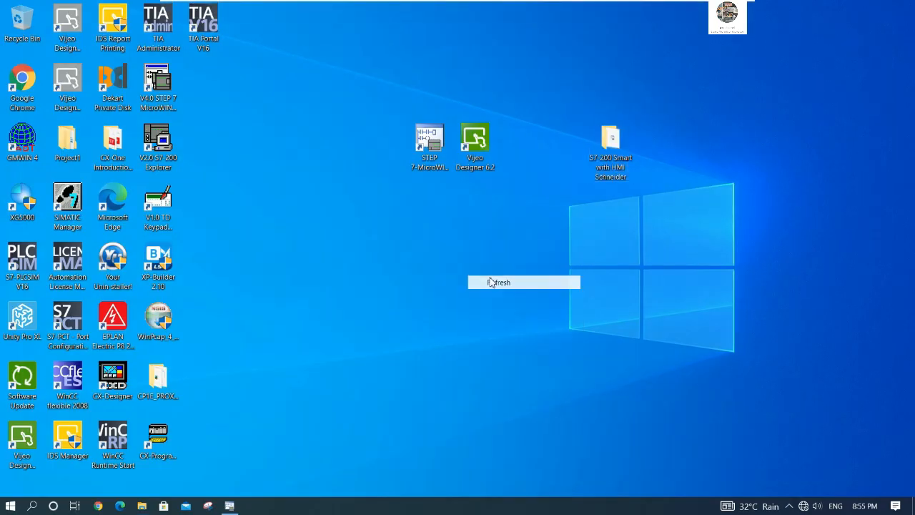
Launch Vijeo Designer 6.2 and dismiss the welcome wizard without creating or opening a project
{"action": "double_click", "coordinate": [481, 143]}
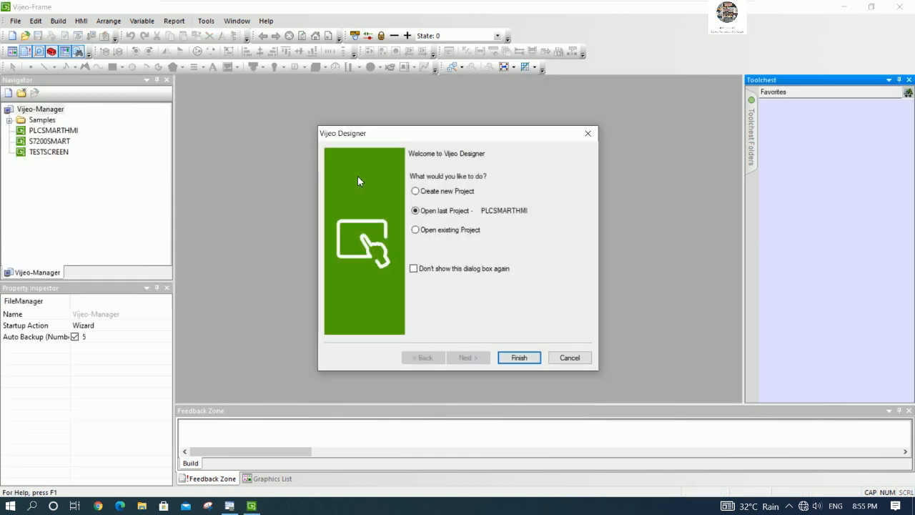
{"action": "left_click", "coordinate": [427, 193]}
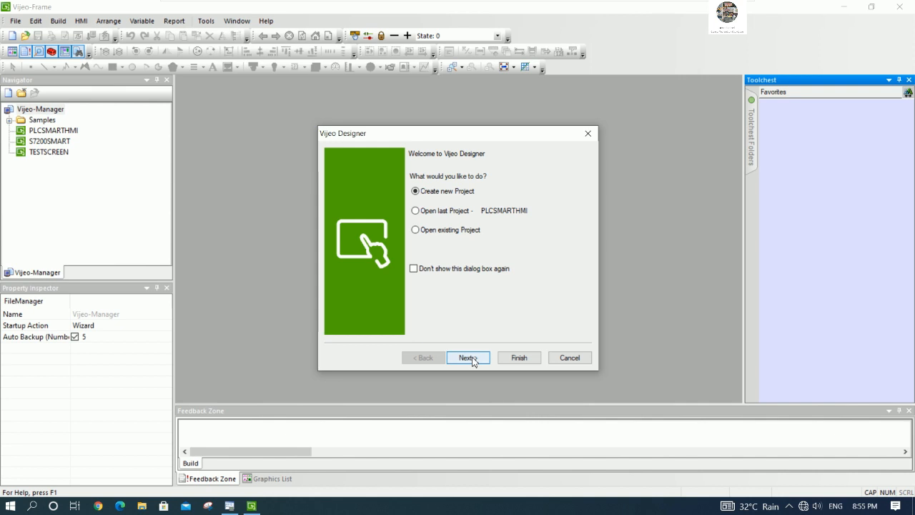
{"action": "left_click", "coordinate": [568, 358]}
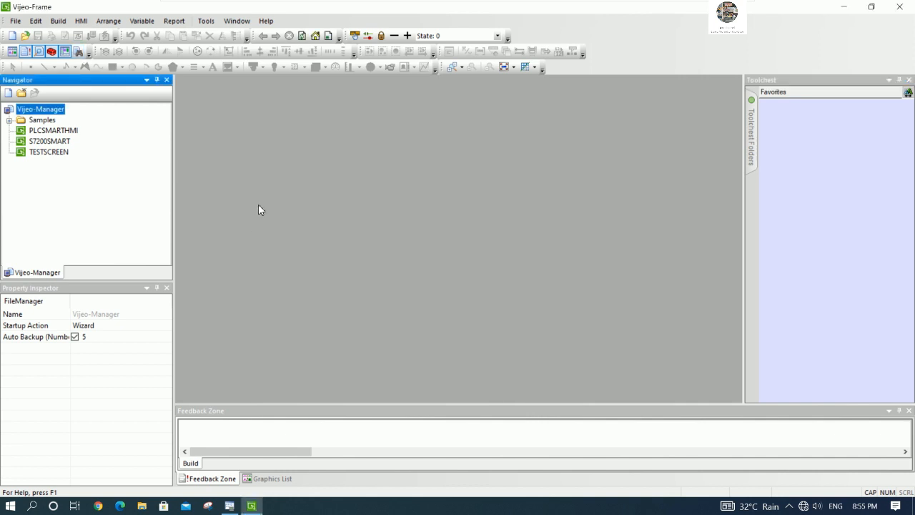
Delete the PLCSMARTHMI project from the Vijeo-Manager project list
{"action": "left_click", "coordinate": [56, 132]}
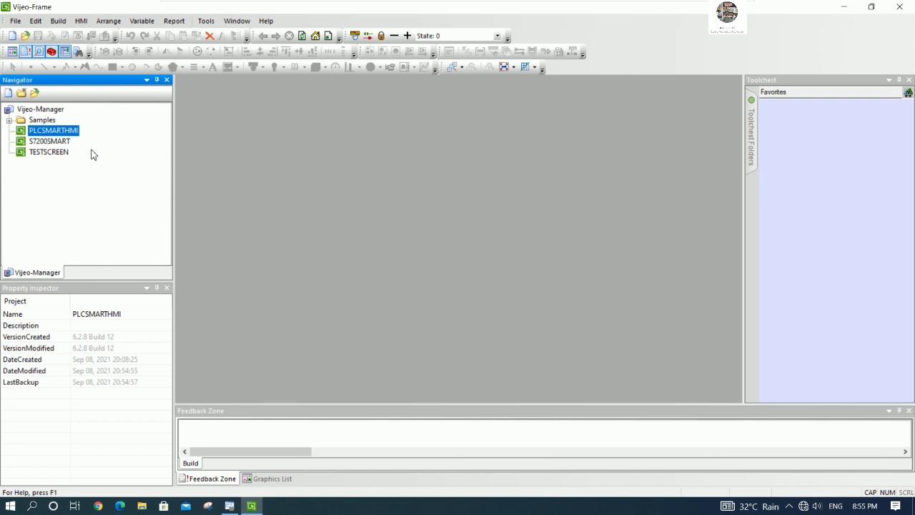
{"action": "right_click", "coordinate": [64, 133]}
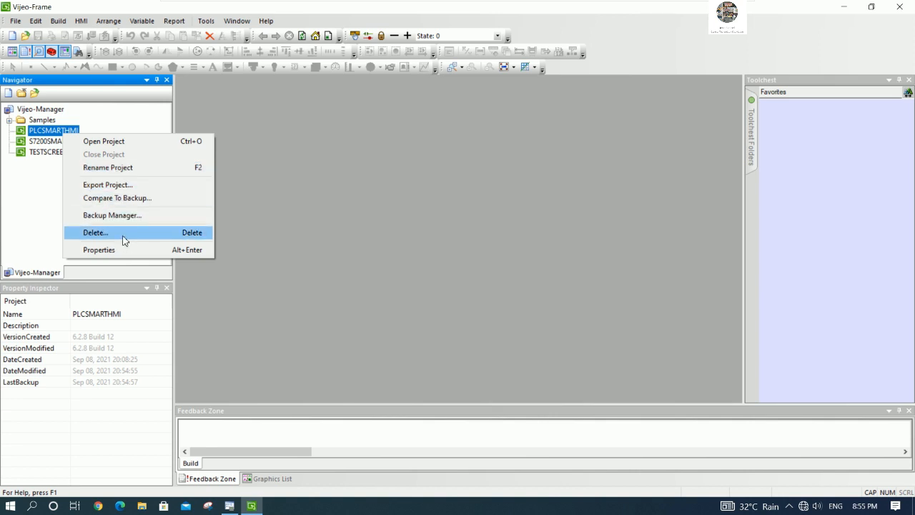
{"action": "left_click", "coordinate": [95, 232]}
{"action": "left_click", "coordinate": [463, 302]}
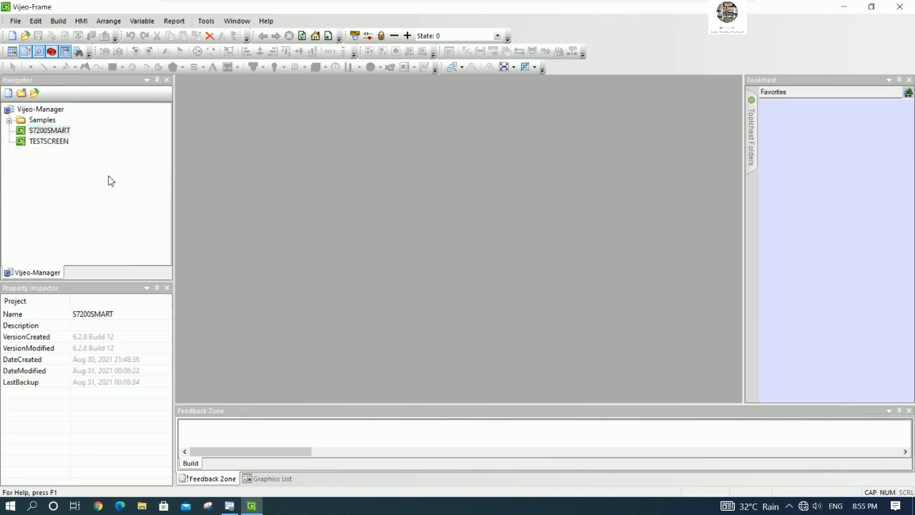
Delete the S7200SMART and TESTSCREEN projects from the Vijeo-Manager project list
{"action": "right_click", "coordinate": [57, 133]}
{"action": "left_click", "coordinate": [128, 227]}
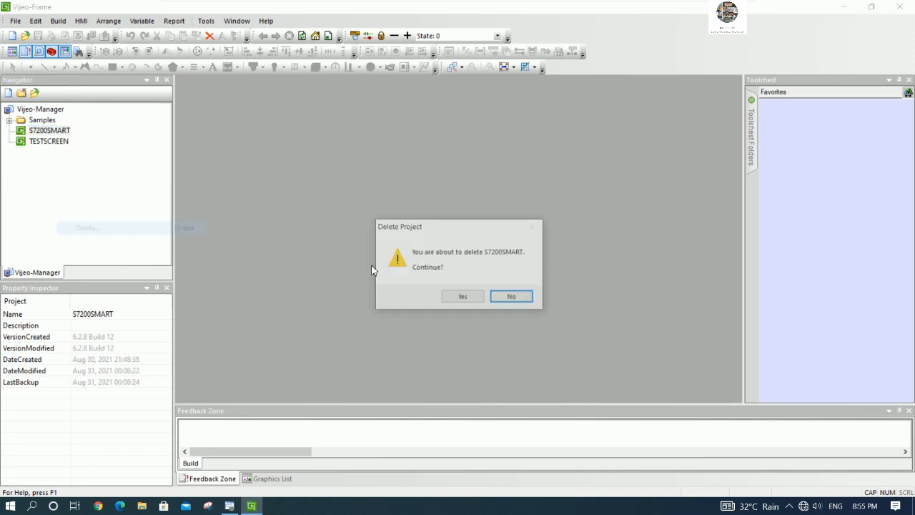
{"action": "left_click", "coordinate": [461, 298]}
{"action": "right_click", "coordinate": [60, 133]}
{"action": "left_click", "coordinate": [104, 235]}
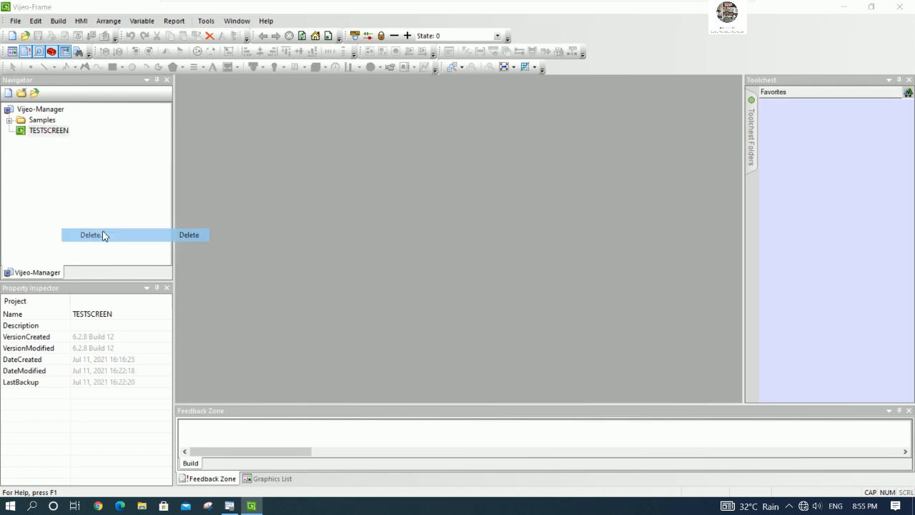
{"action": "left_click", "coordinate": [461, 298]}
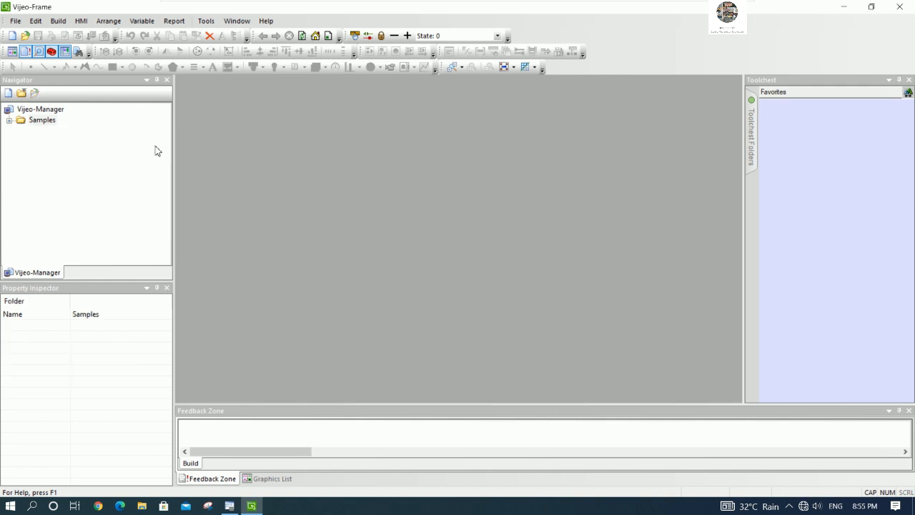
Upload the editor project from the HMI into Vijeo-Manager over USB, with Main Drive as the data location
{"action": "right_click", "coordinate": [54, 112]}
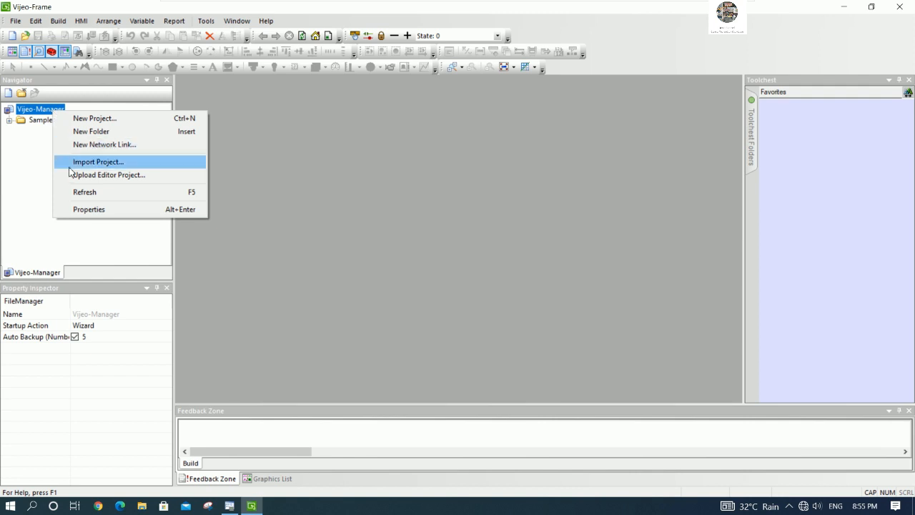
{"action": "left_click", "coordinate": [112, 176]}
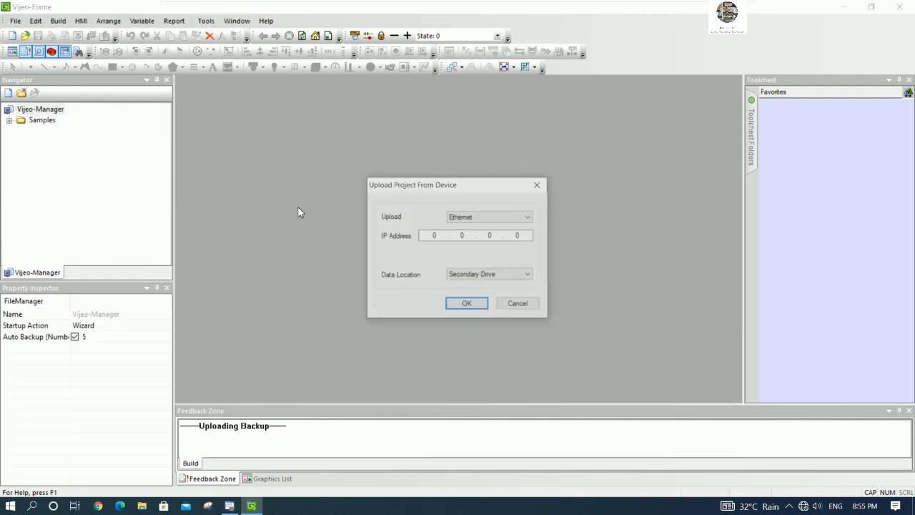
{"action": "left_click", "coordinate": [490, 217]}
{"action": "left_click", "coordinate": [473, 235]}
{"action": "left_click", "coordinate": [473, 275]}
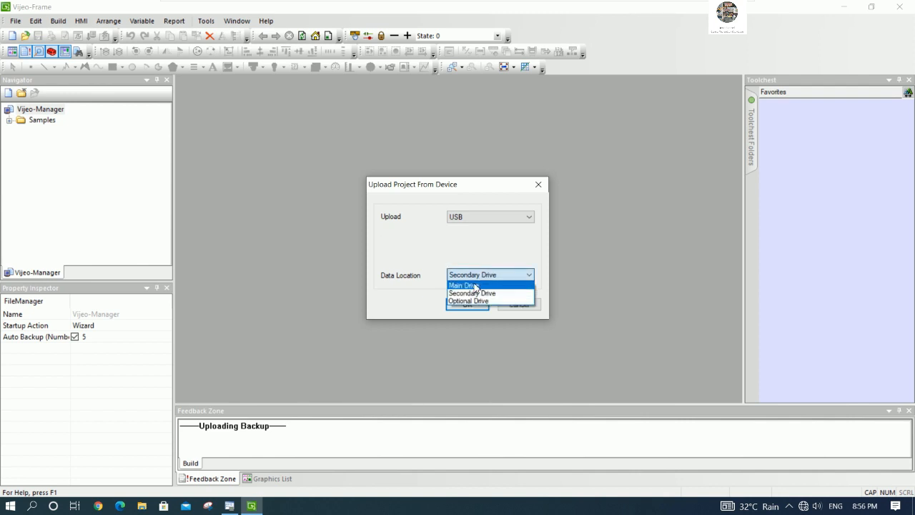
{"action": "left_click", "coordinate": [475, 285]}
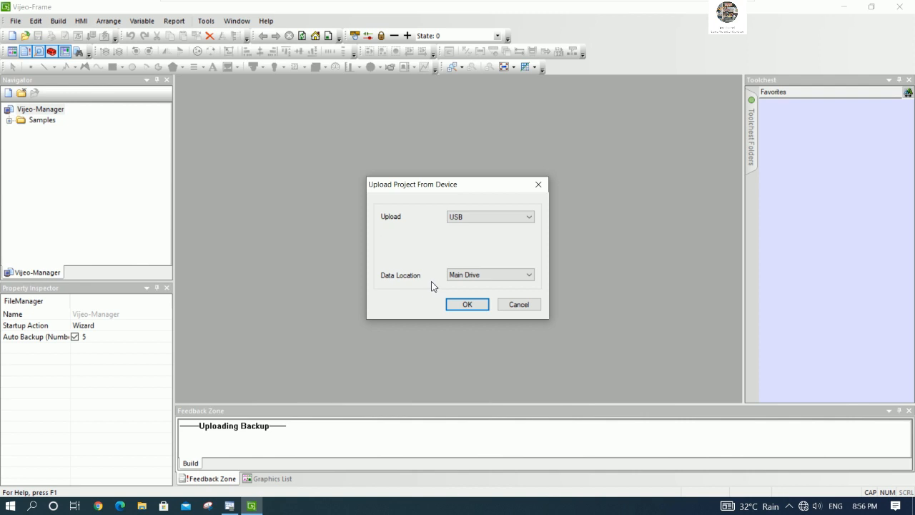
{"action": "left_click", "coordinate": [465, 305]}
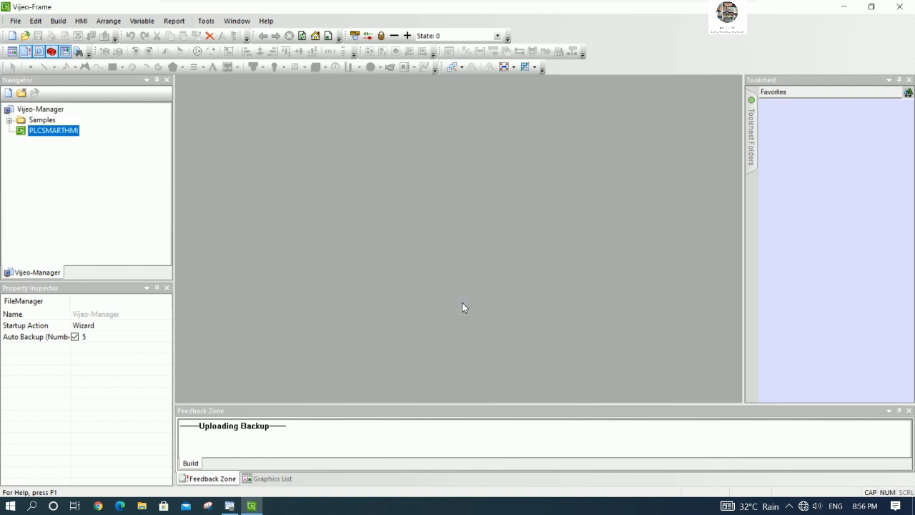
Open the uploaded PLCSMARTHMI project, run its simulation to check the panel, and close the runtime window
{"action": "double_click", "coordinate": [69, 130]}
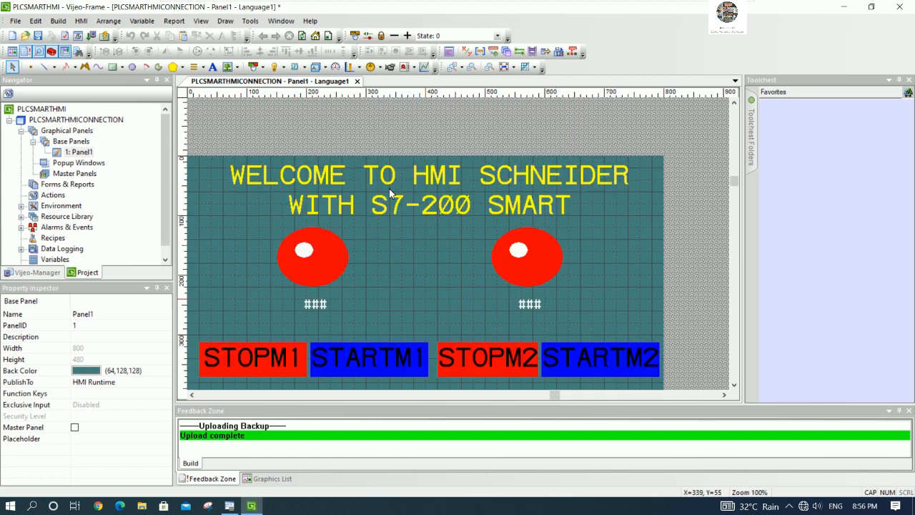
{"action": "left_click", "coordinate": [104, 35]}
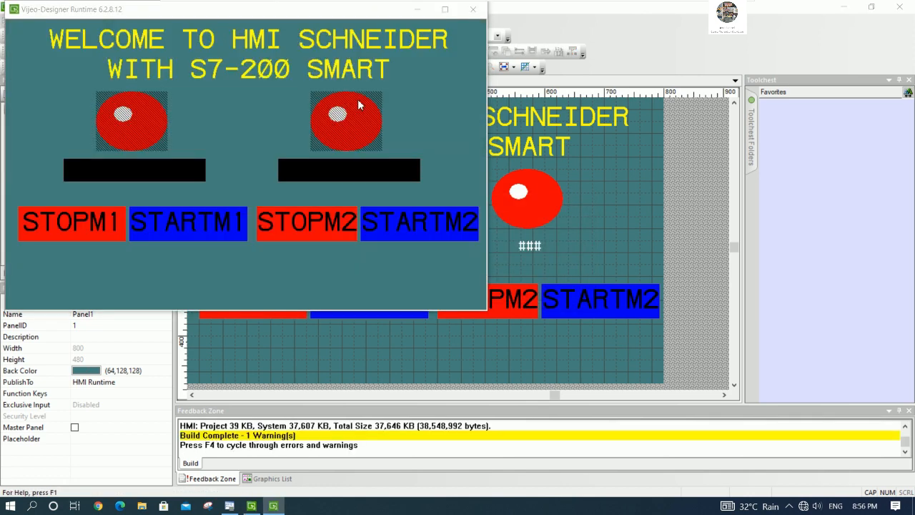
{"action": "left_click", "coordinate": [472, 11]}
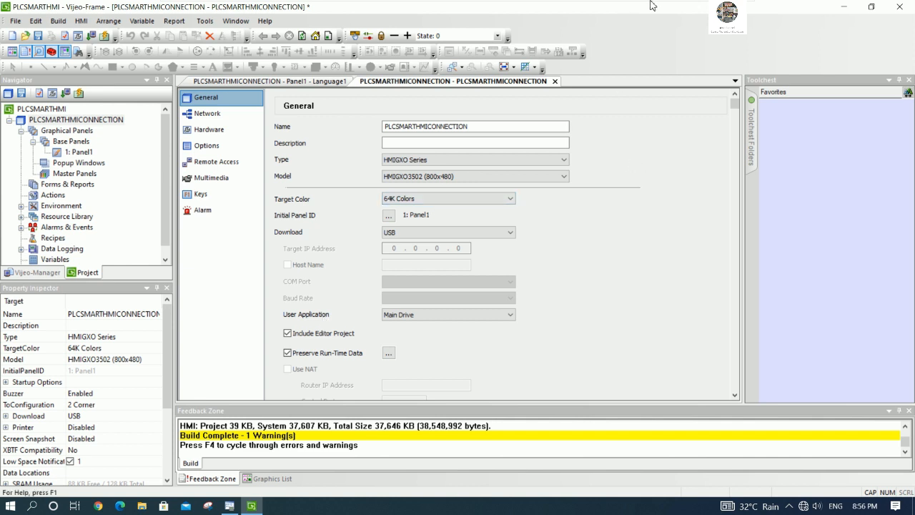
Switch to STEP 7-Micro/WIN SMART and review the live status of the two motor networks in MAIN
{"action": "mouse_move", "coordinate": [705, 10]}
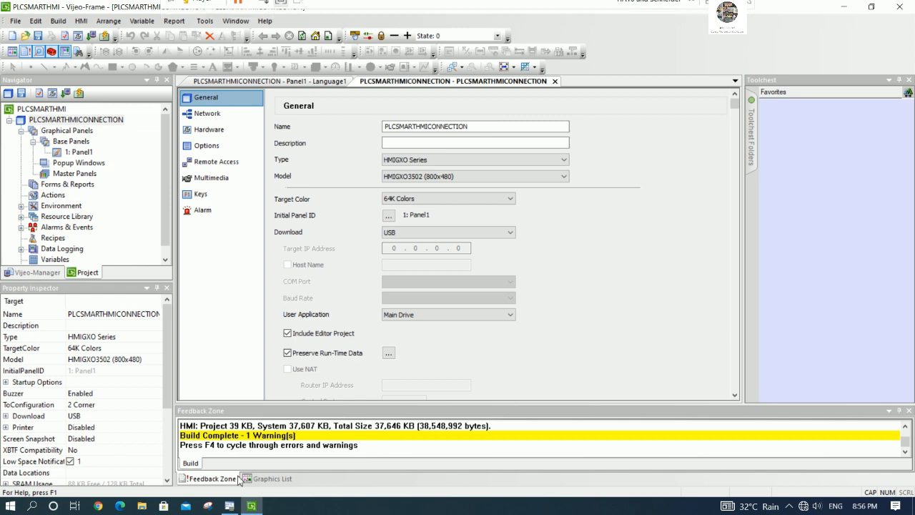
{"action": "mouse_move", "coordinate": [231, 505]}
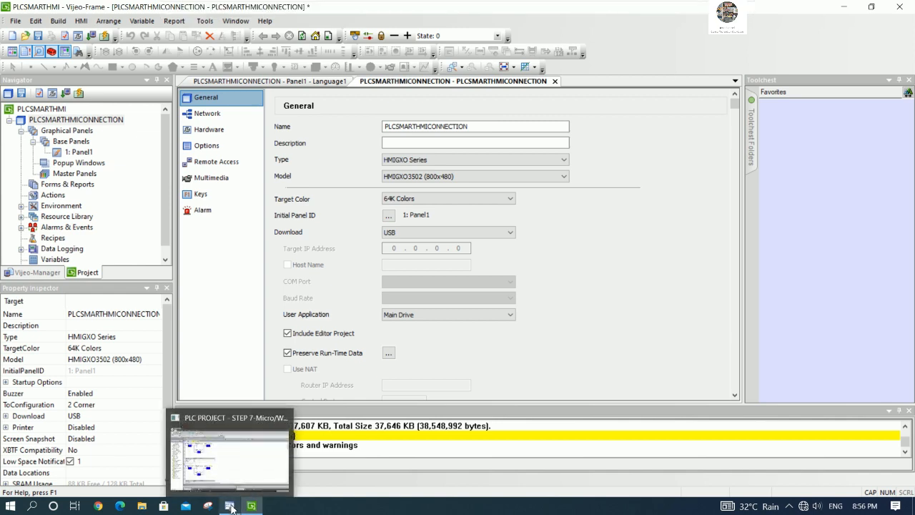
{"action": "left_click", "coordinate": [233, 459]}
{"action": "scroll", "coordinate": [419, 207], "scroll_direction": "up", "scroll_amount": 1}
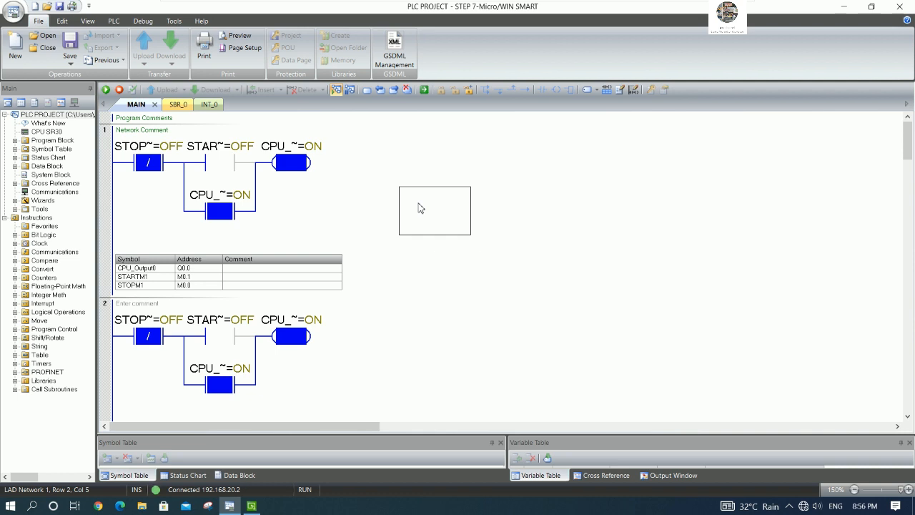
{"action": "left_click", "coordinate": [438, 170]}
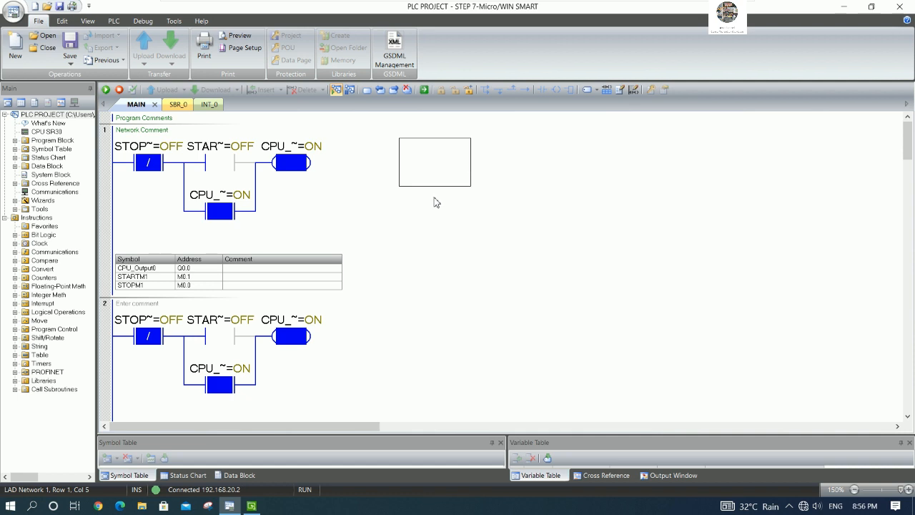
{"action": "left_click_drag", "start_coordinate": [432, 204], "coordinate": [436, 172]}
Switch to PowerPoint, present the PLC-to-HMI connection slide full screen, and advance to the RS-485 cable pin assignment slide
{"action": "mouse_move", "coordinate": [594, 3]}
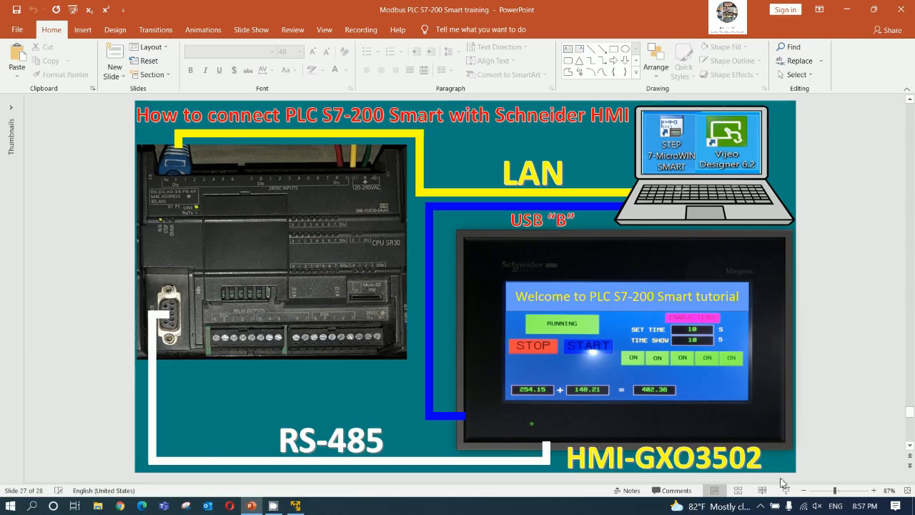
{"action": "left_click", "coordinate": [785, 490]}
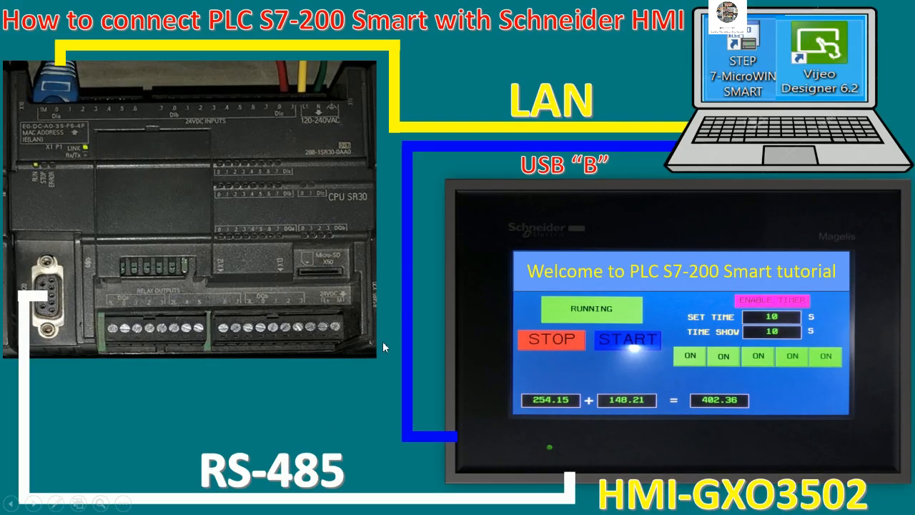
{"action": "left_click", "coordinate": [417, 320]}
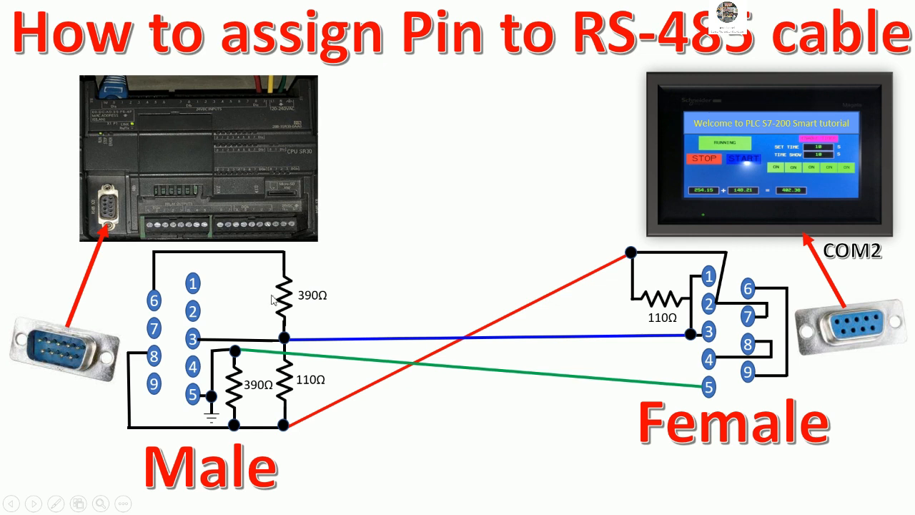